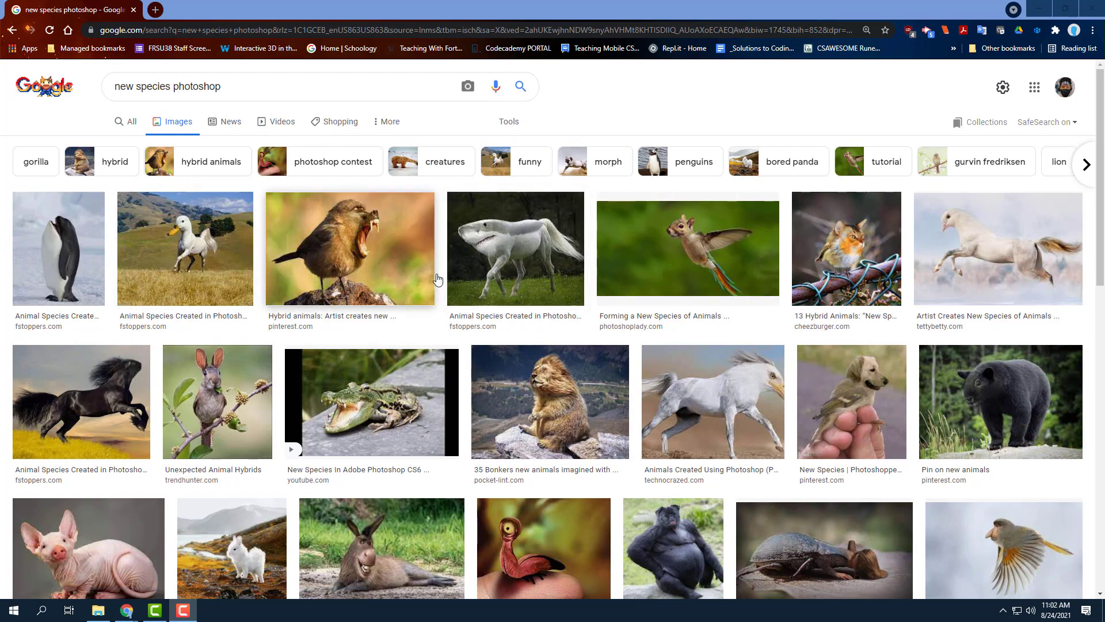
scroll(340, 334, down, 1)
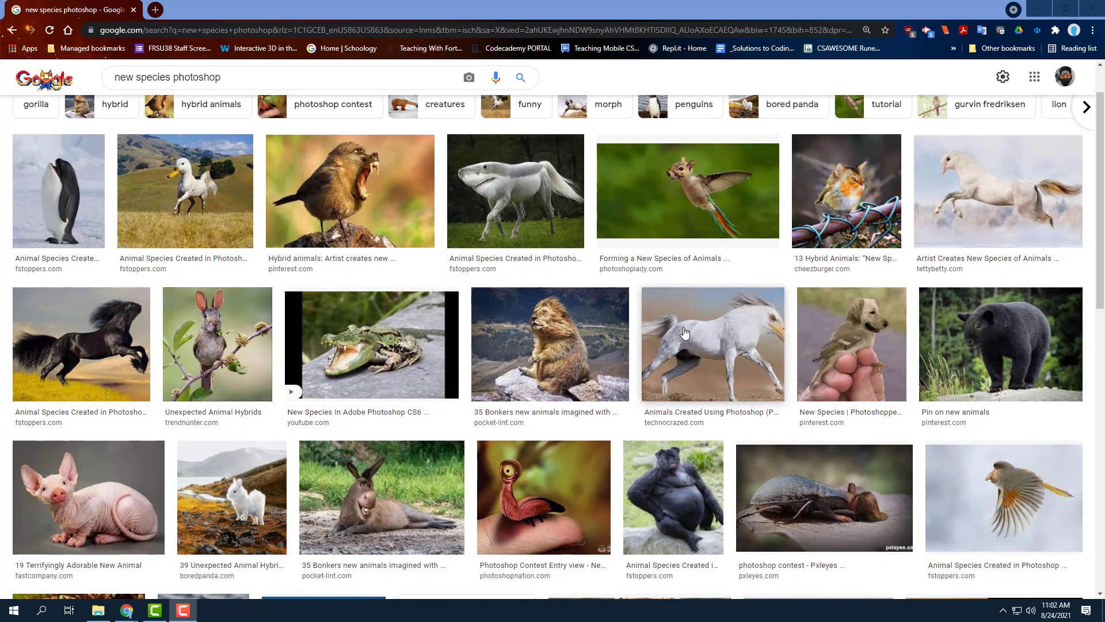
scroll(520, 287, up, 1)
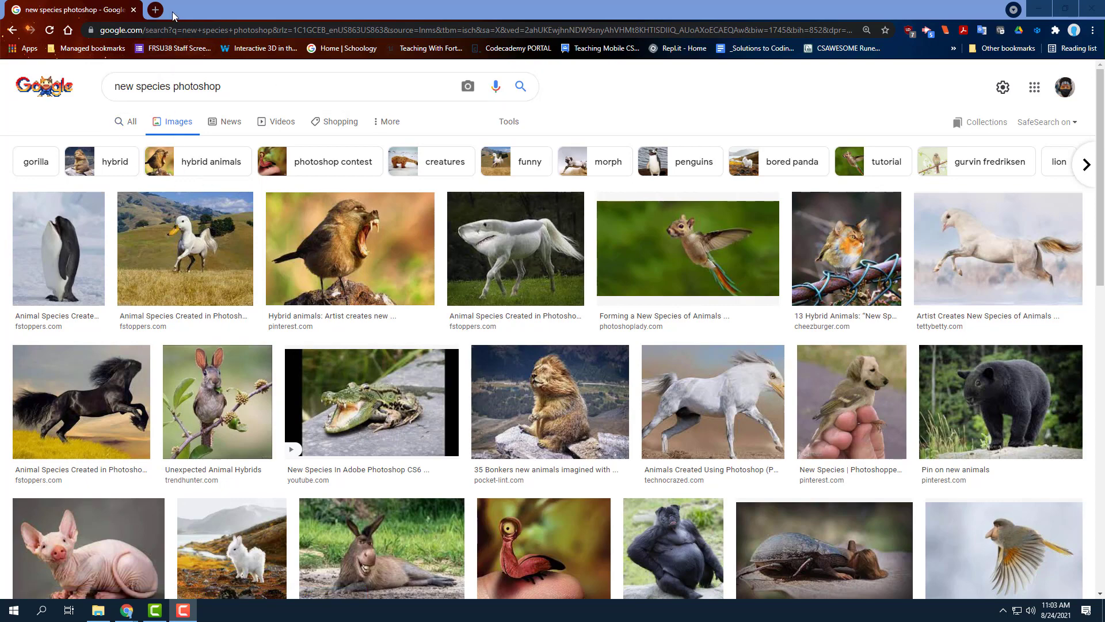
Open the Pixlr E photo editor at pixlr.com/e/#editor in a new browser tab.
click(157, 11)
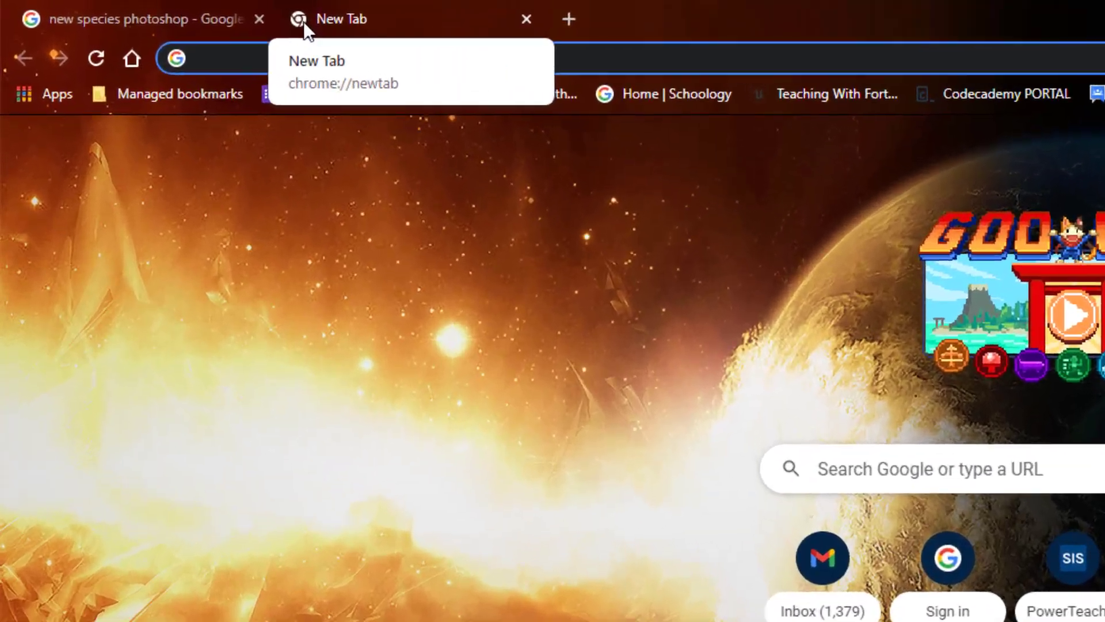
text(pixlr.com/e/#editor)
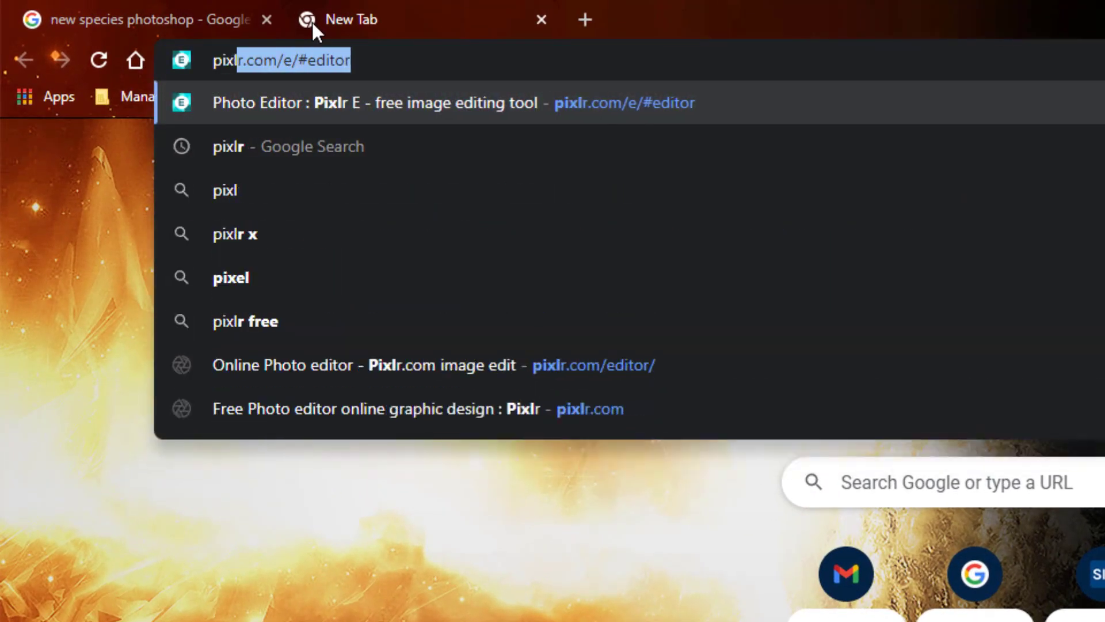
key(Return)
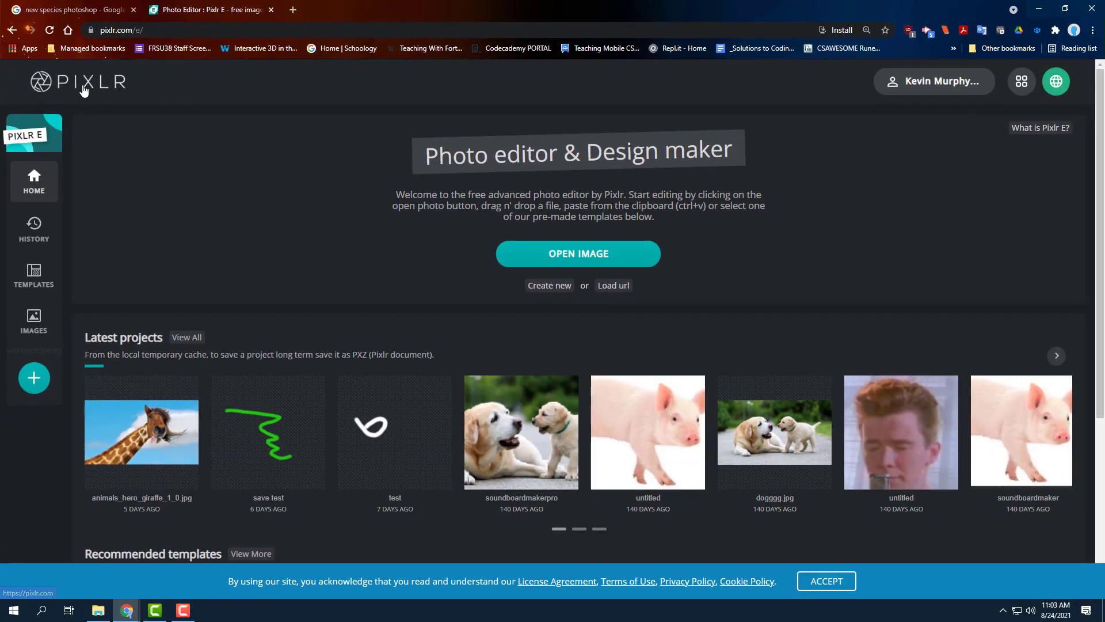
Go to the pixlr.com home page and launch Pixlr E, the advanced photo editor, from it.
click(175, 30)
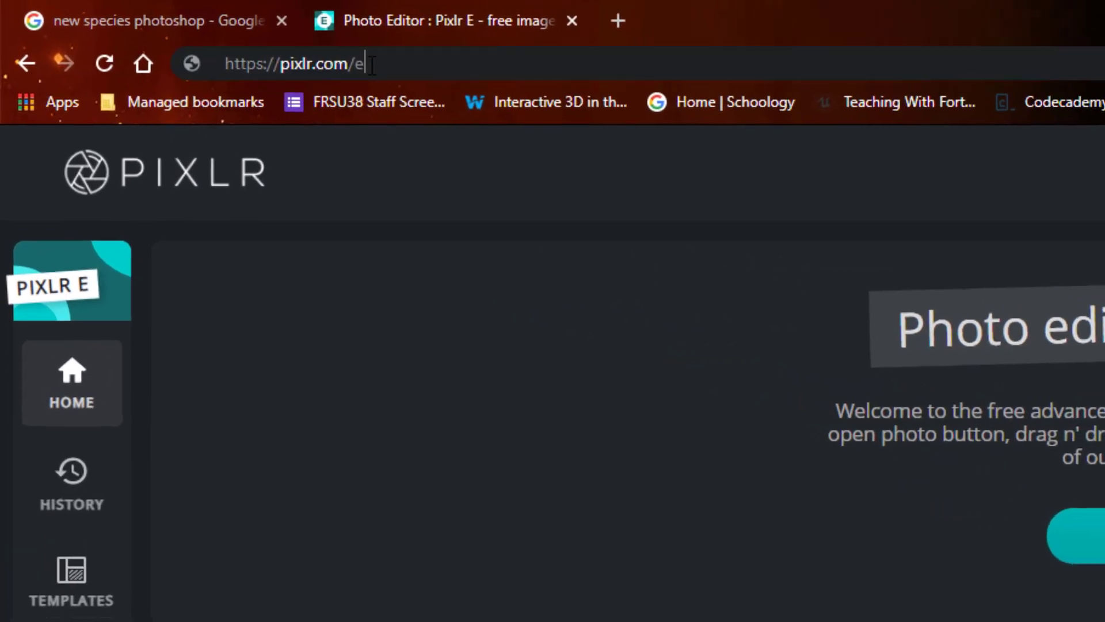
key(BackSpace)
key(BackSpace)
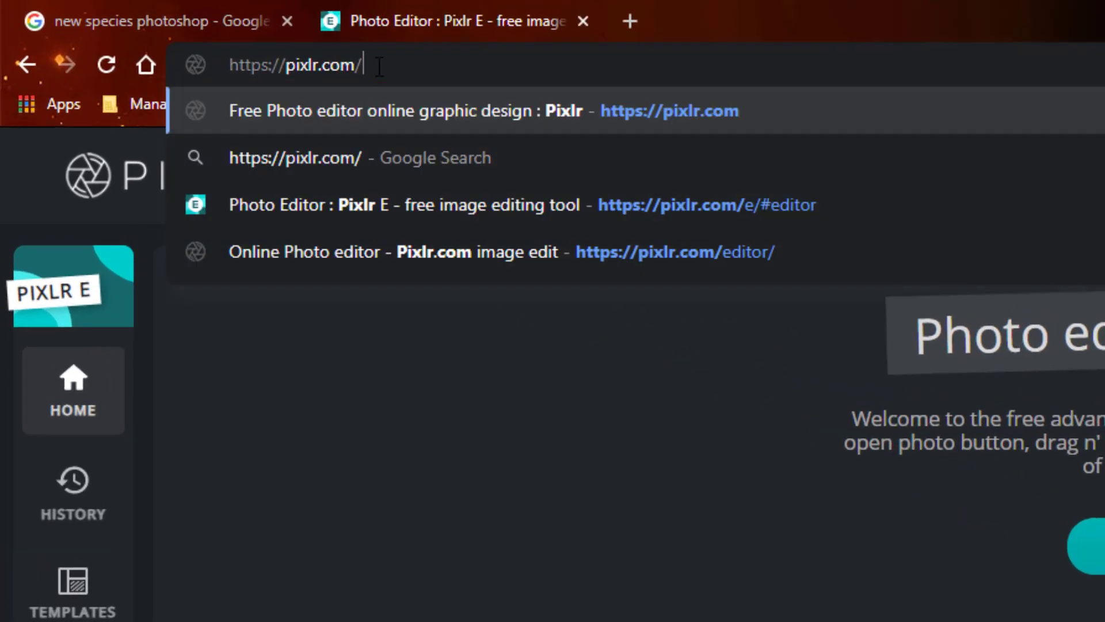
key(Return)
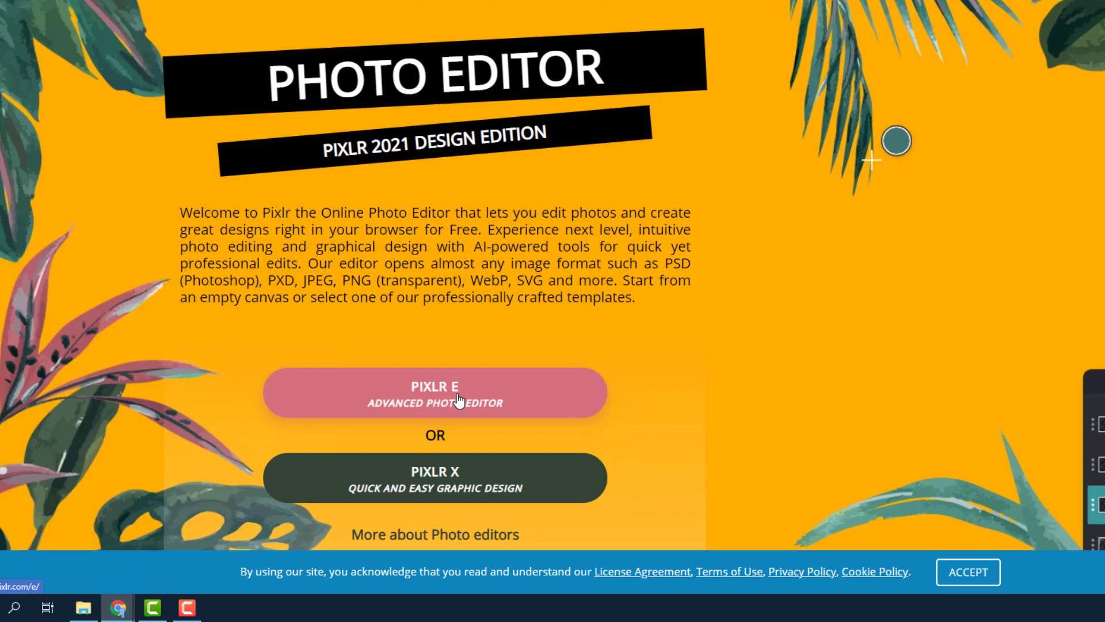
click(550, 335)
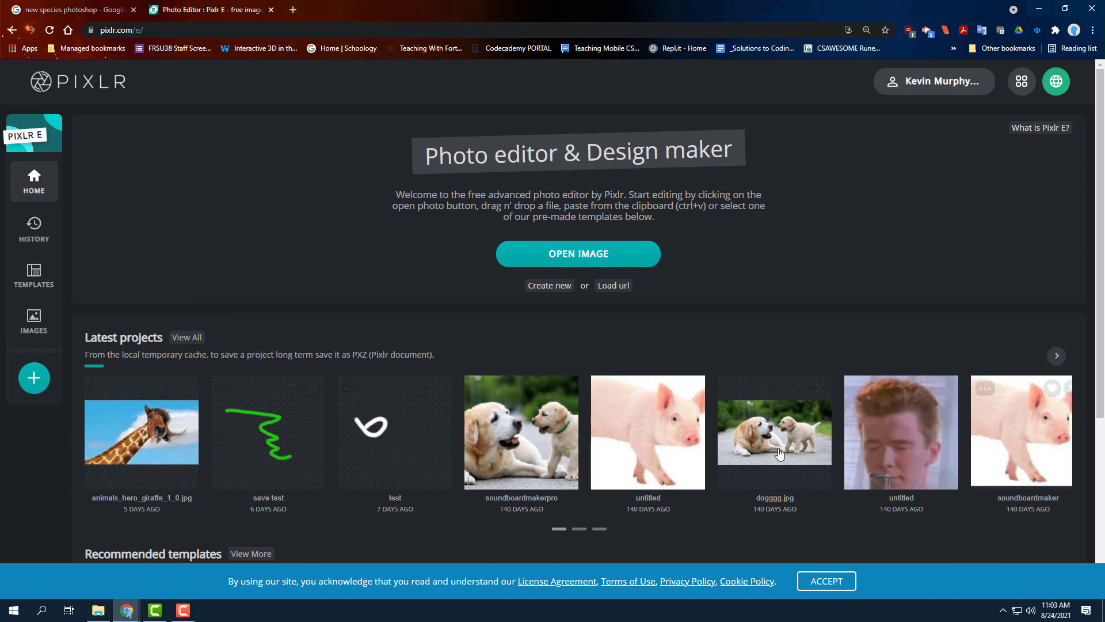
scroll(779, 454, down, 4)
scroll(476, 424, up, 2)
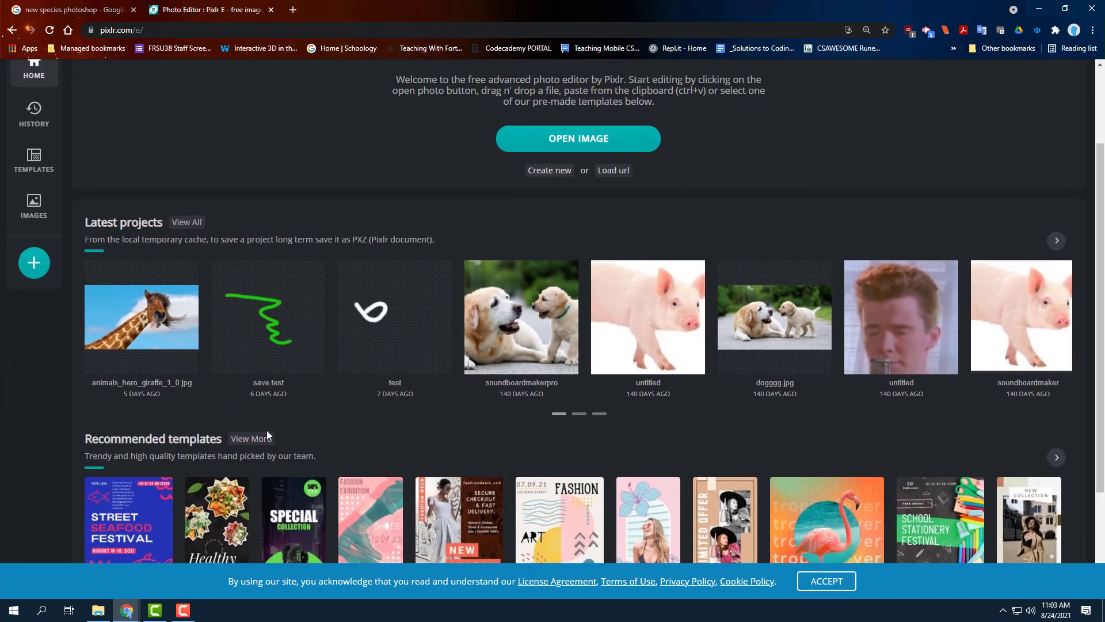
scroll(267, 435, down, 2)
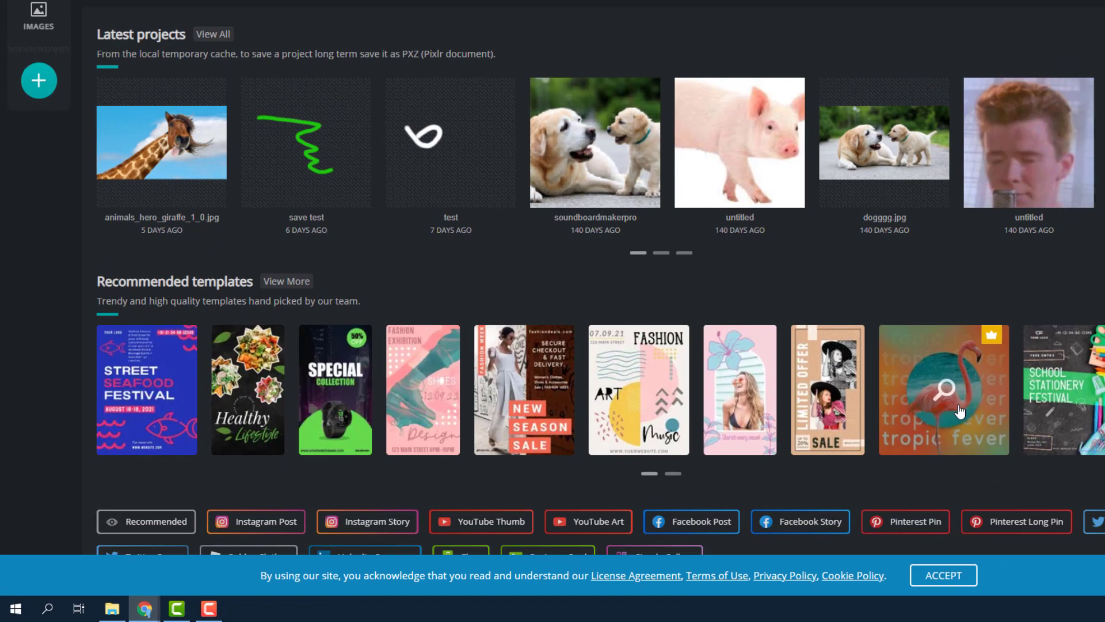
scroll(788, 433, up, 3)
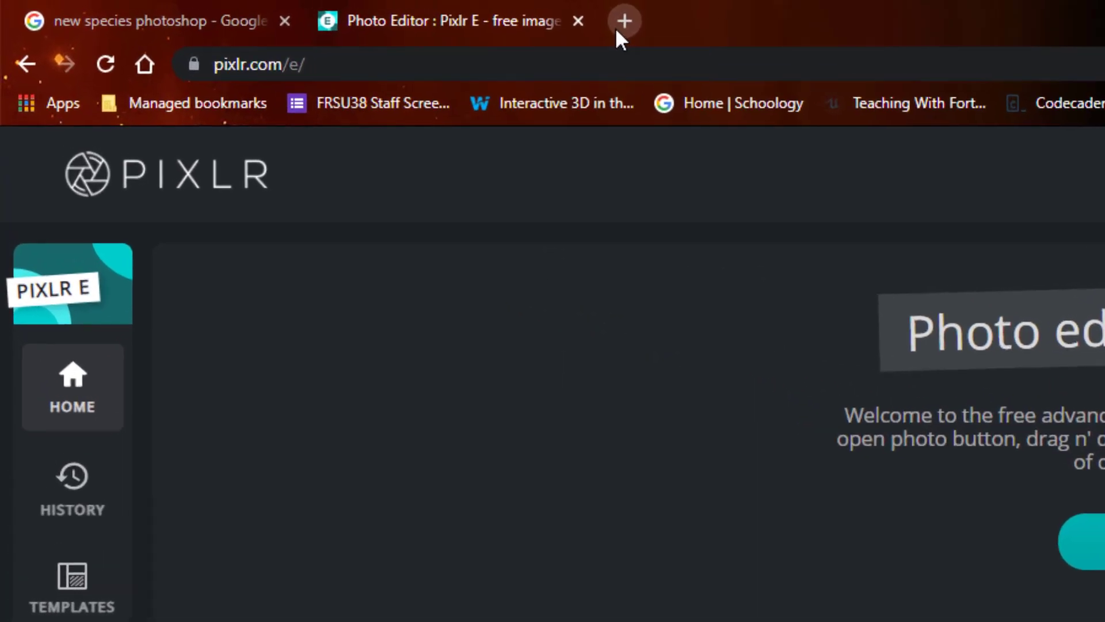
Search Google for "Giraffe" in a new browser tab and show the image results.
click(292, 10)
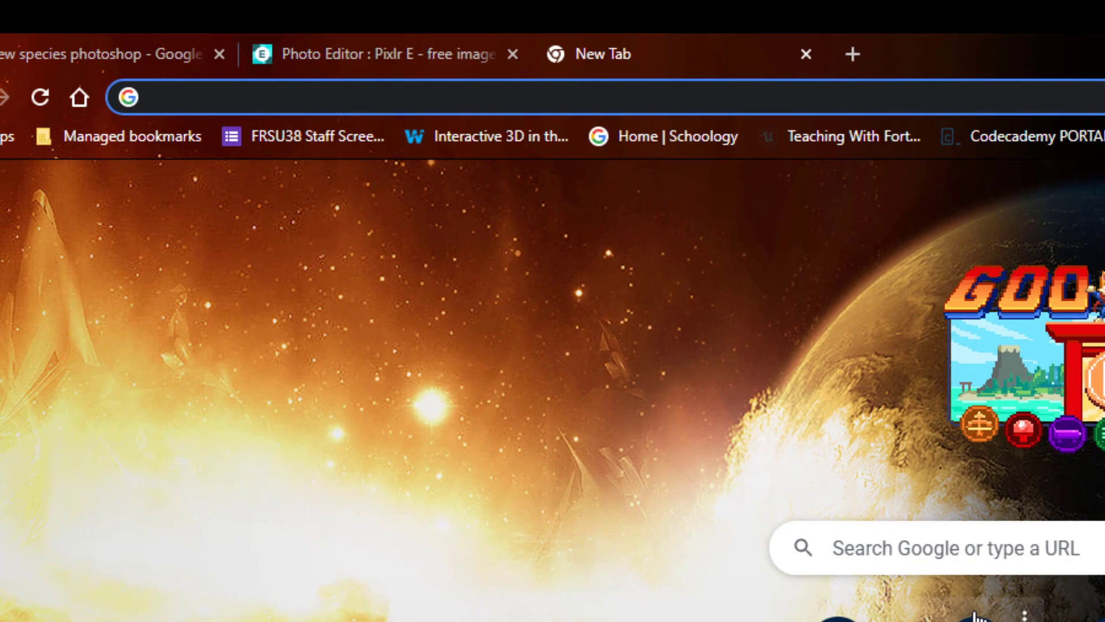
text(Gira)
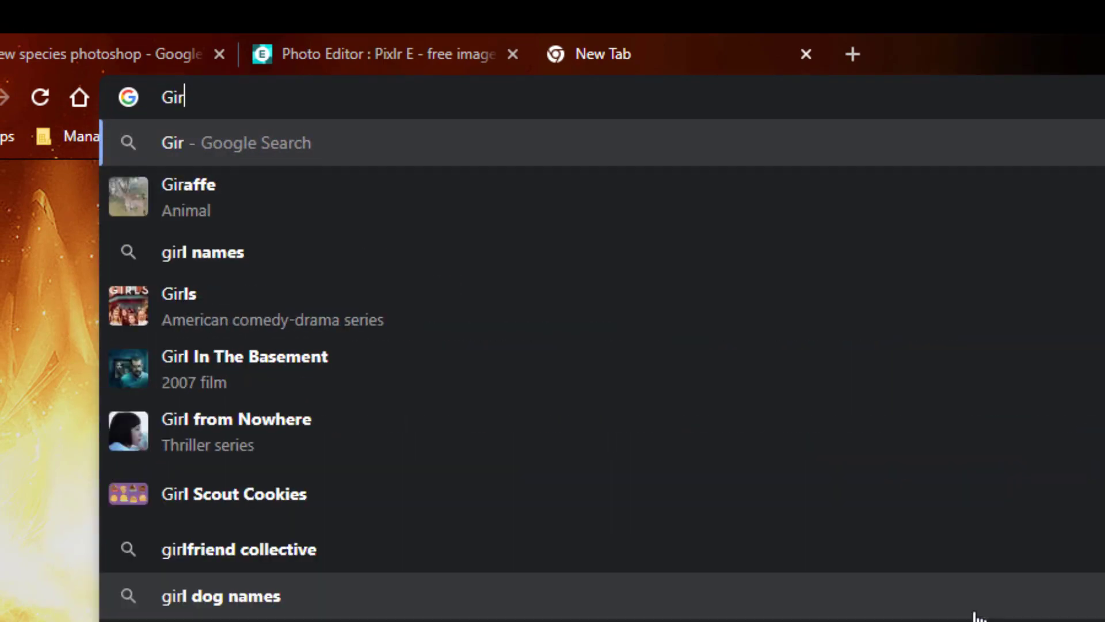
text(ffe)
key(Return)
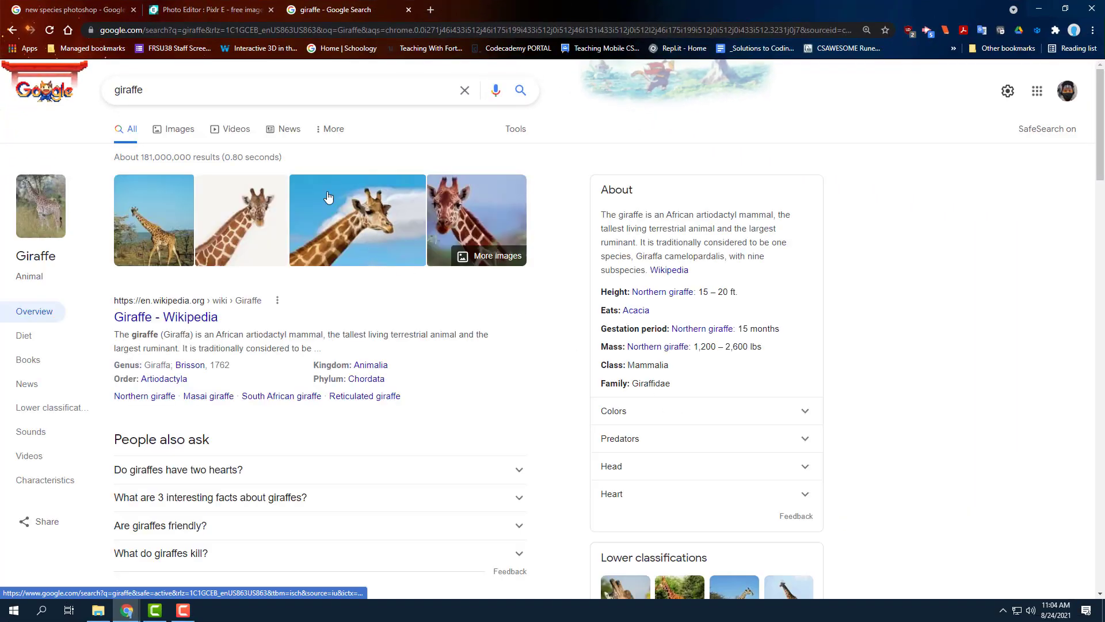
click(179, 129)
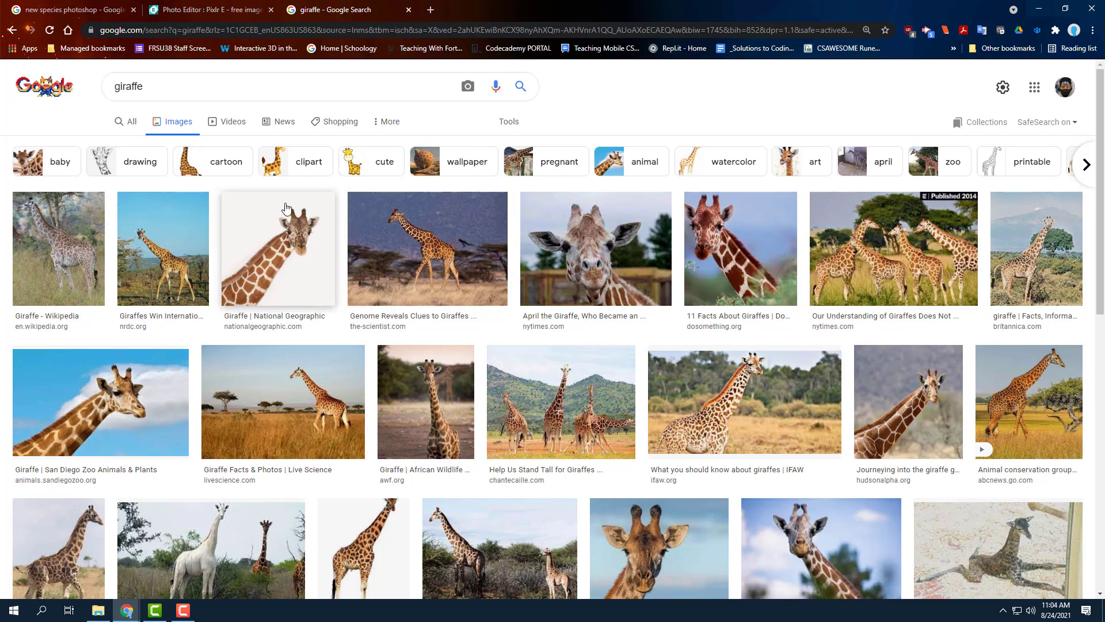
right_click(72, 241)
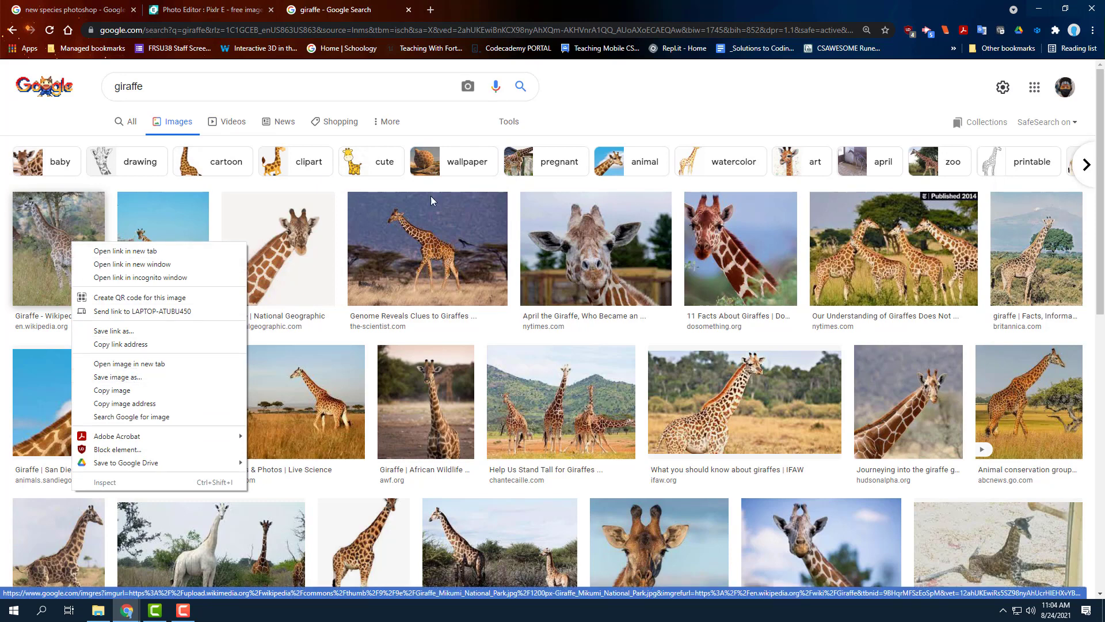
click(634, 104)
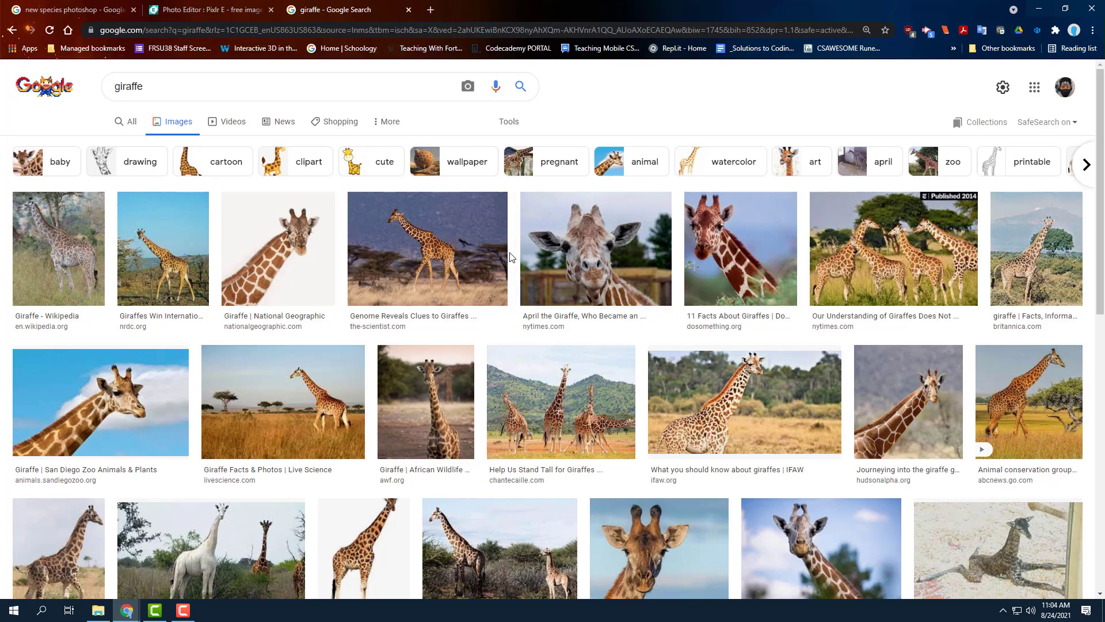
scroll(385, 395, down, 7)
scroll(385, 395, up, 7)
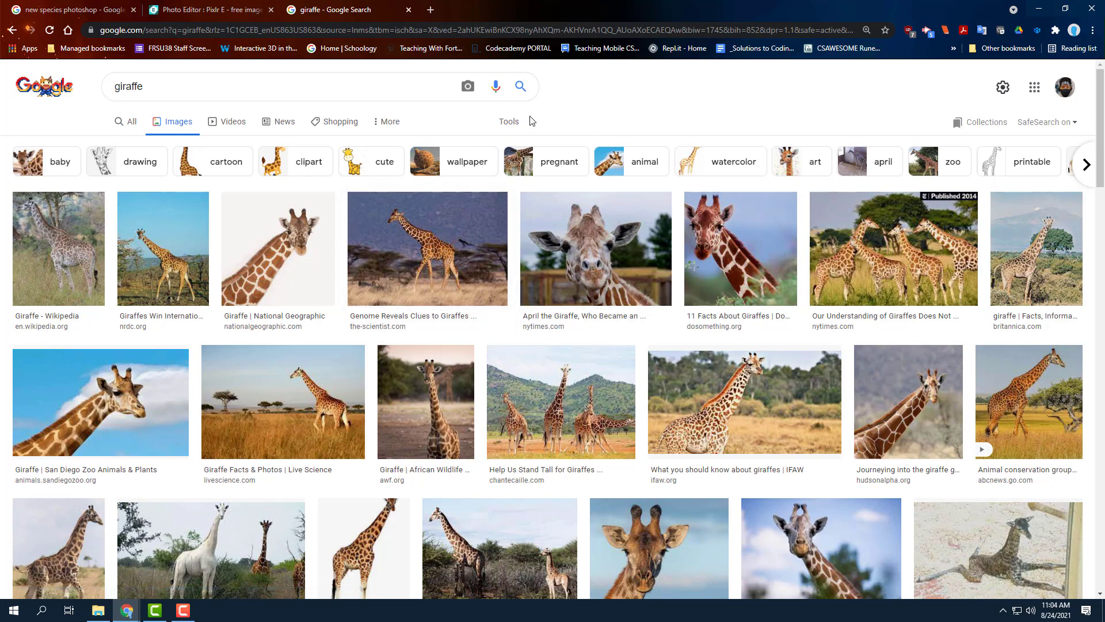
Filter the giraffe image results to the Large size.
click(515, 122)
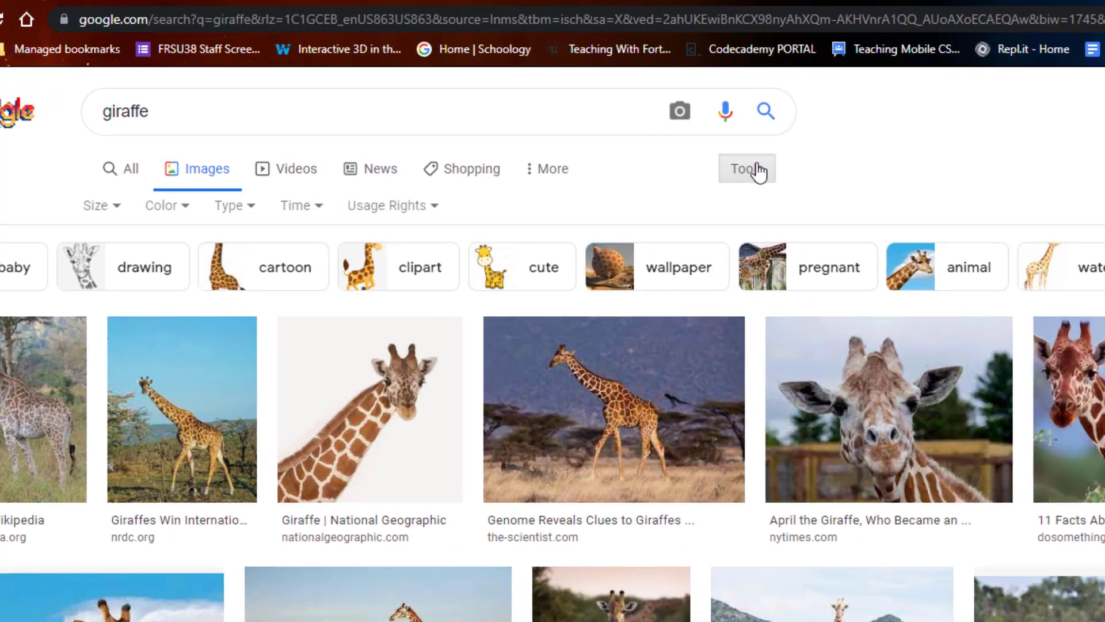
click(110, 144)
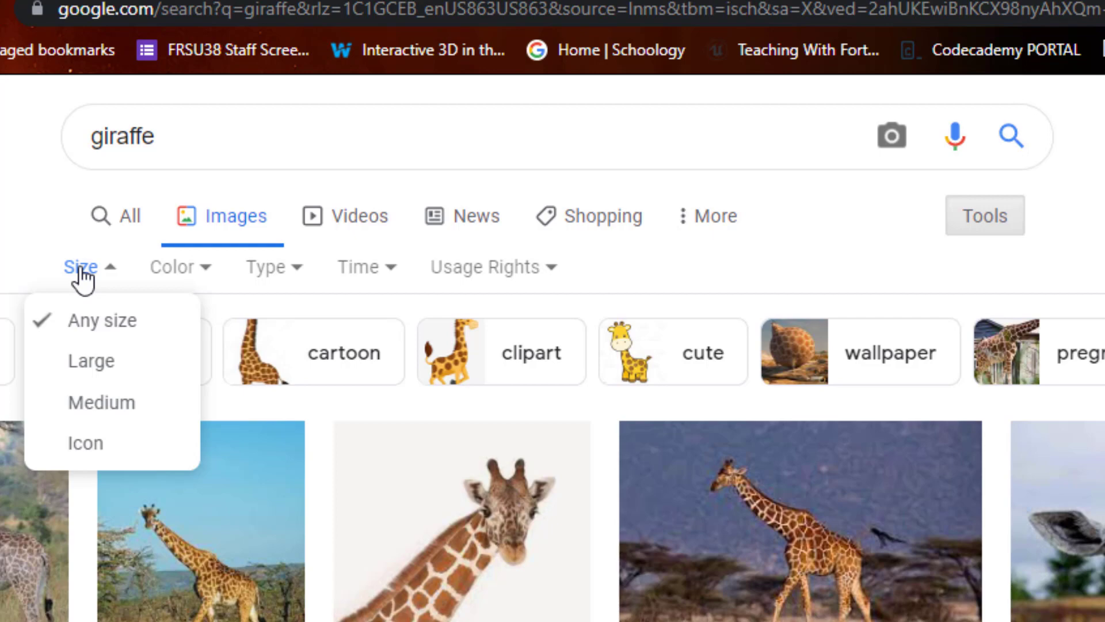
click(97, 363)
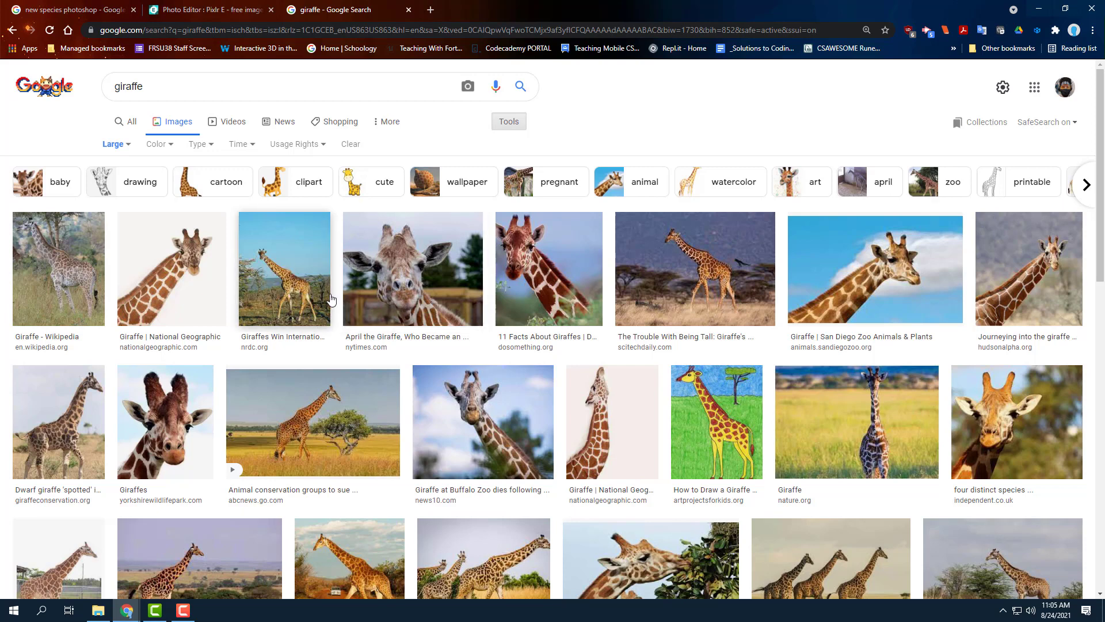
Preview the San Diego Zoo giraffe photo, then open its related image of a giraffe against a cloudy blue sky from slate.com.
click(826, 273)
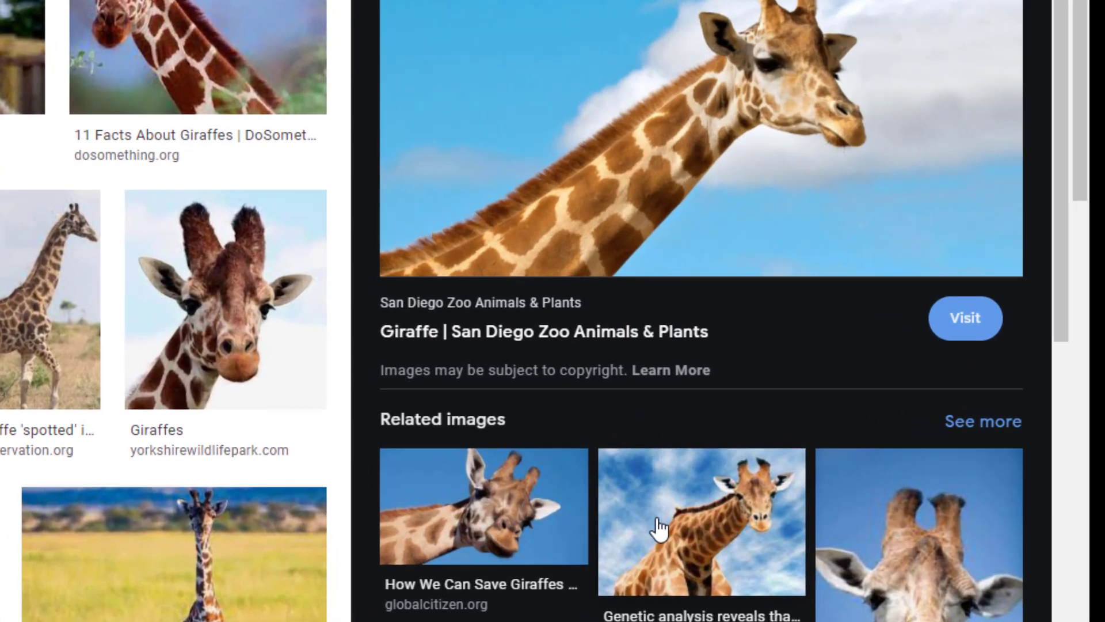
click(729, 531)
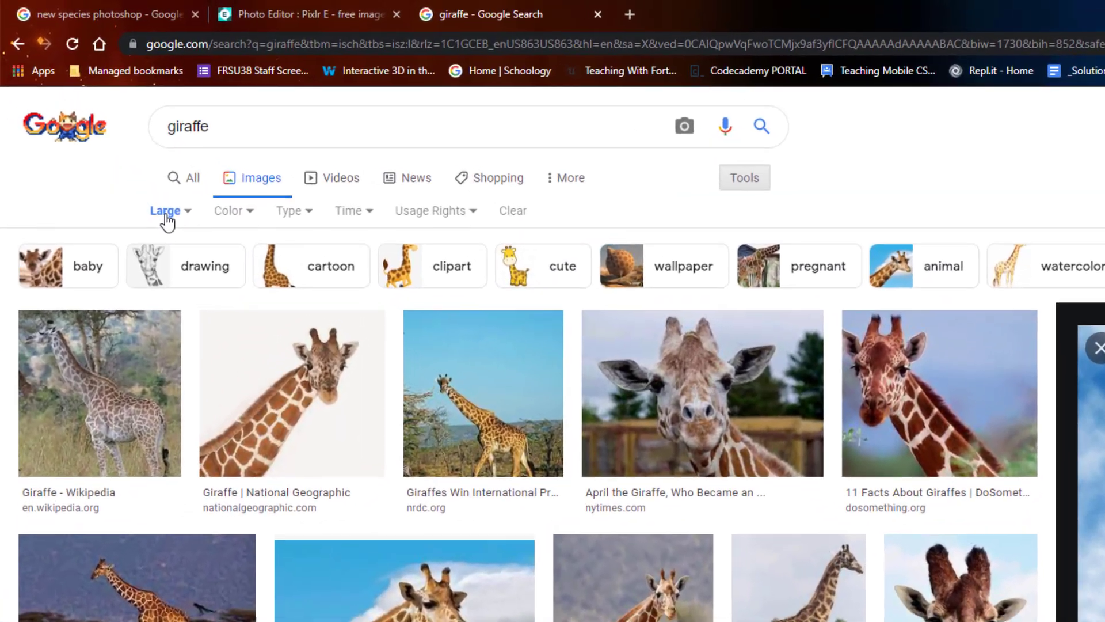
click(114, 144)
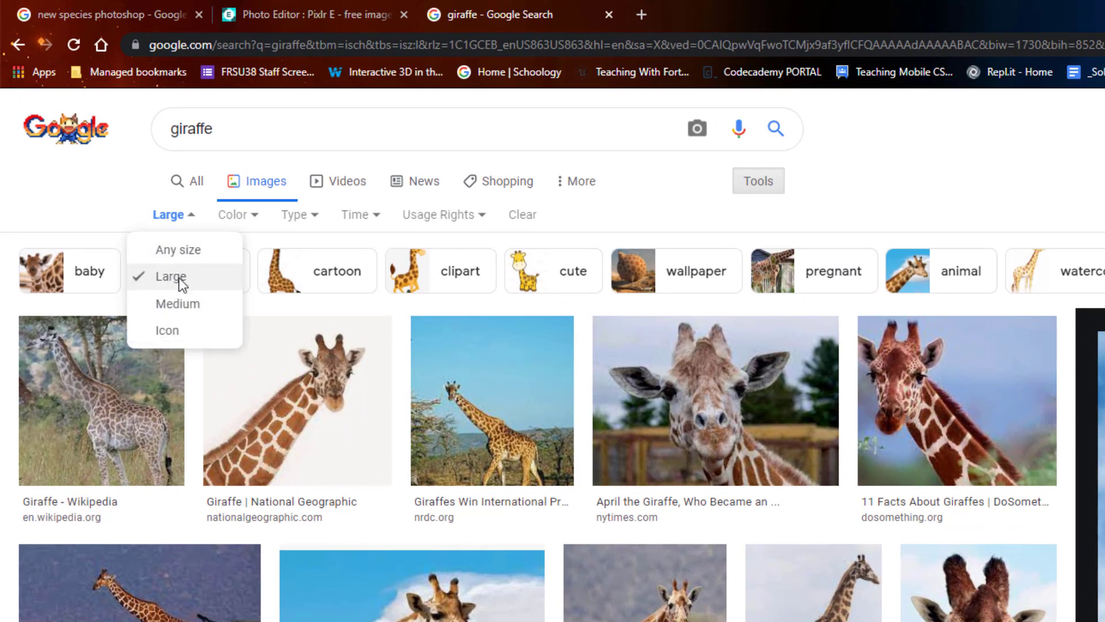
click(242, 131)
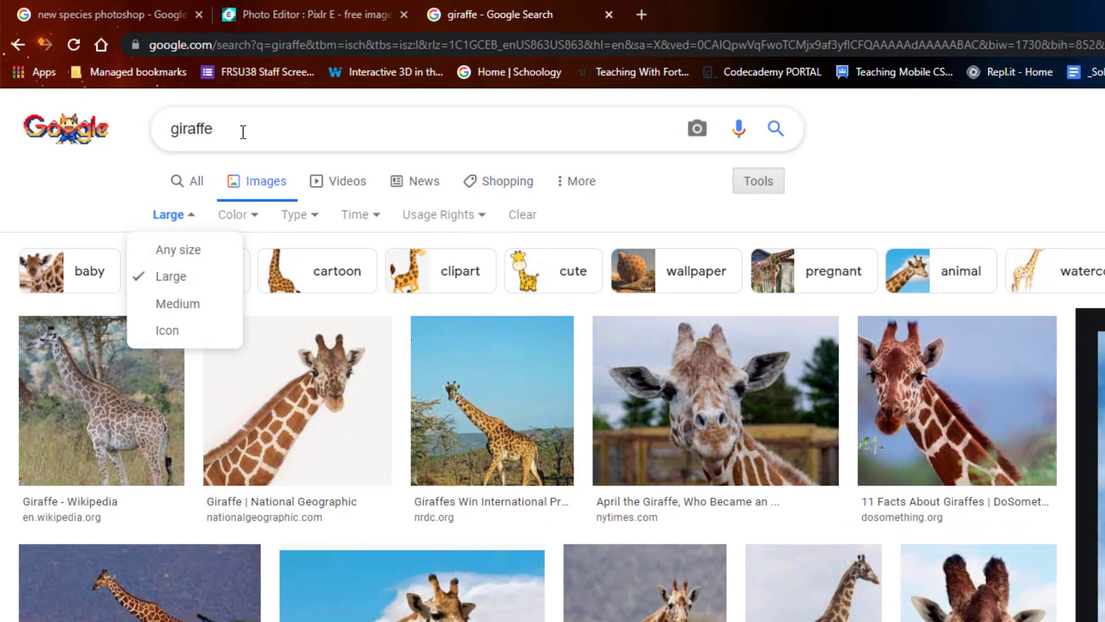
click(751, 190)
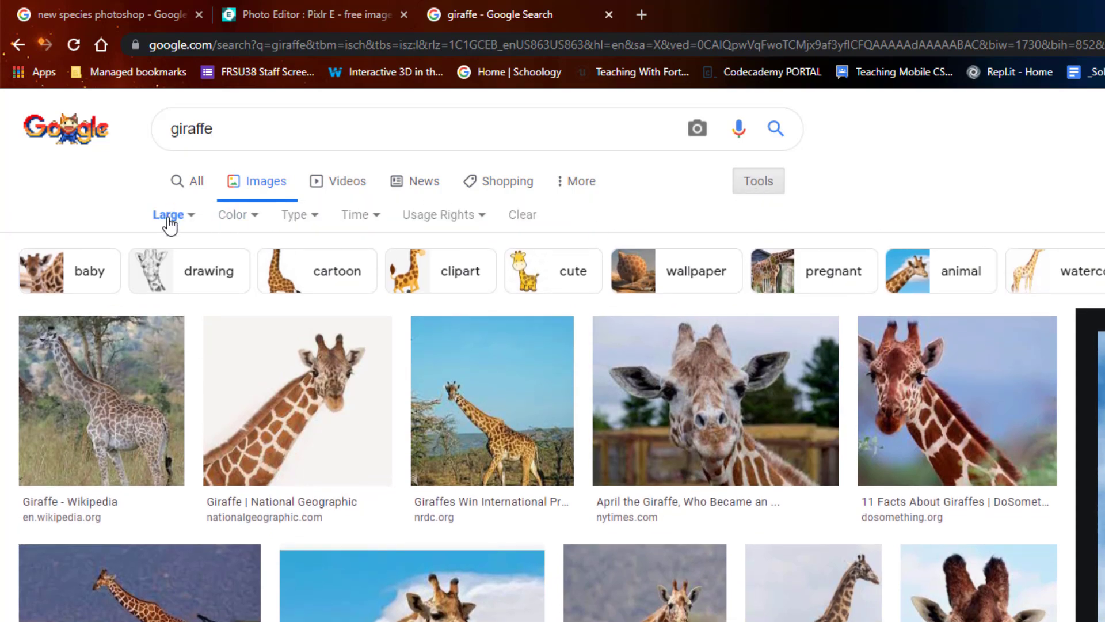
click(168, 217)
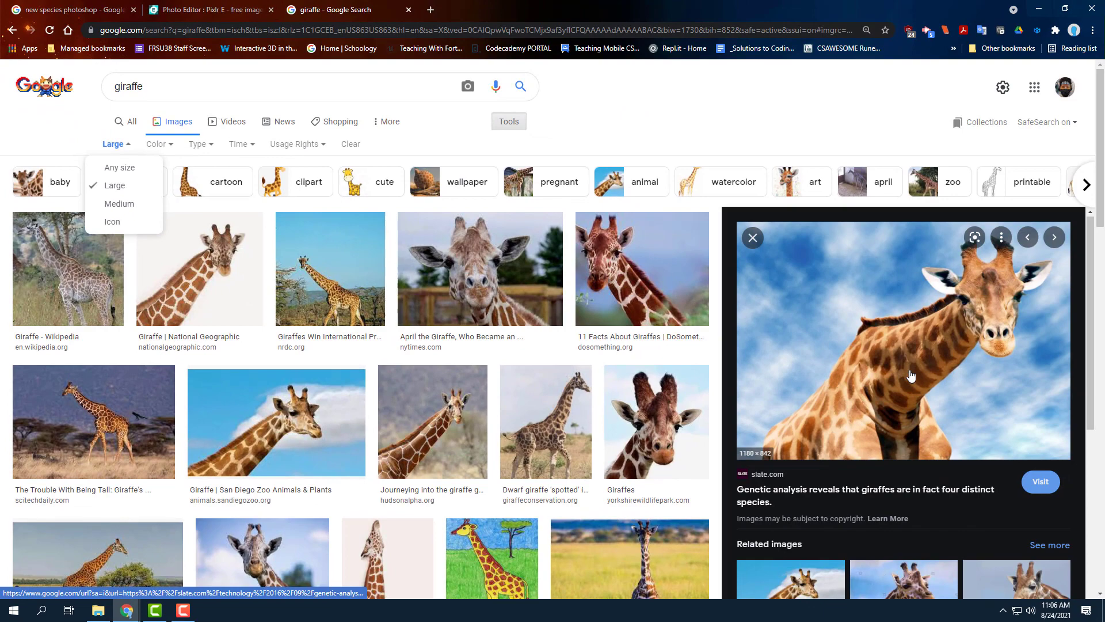
scroll(911, 375, down, 4)
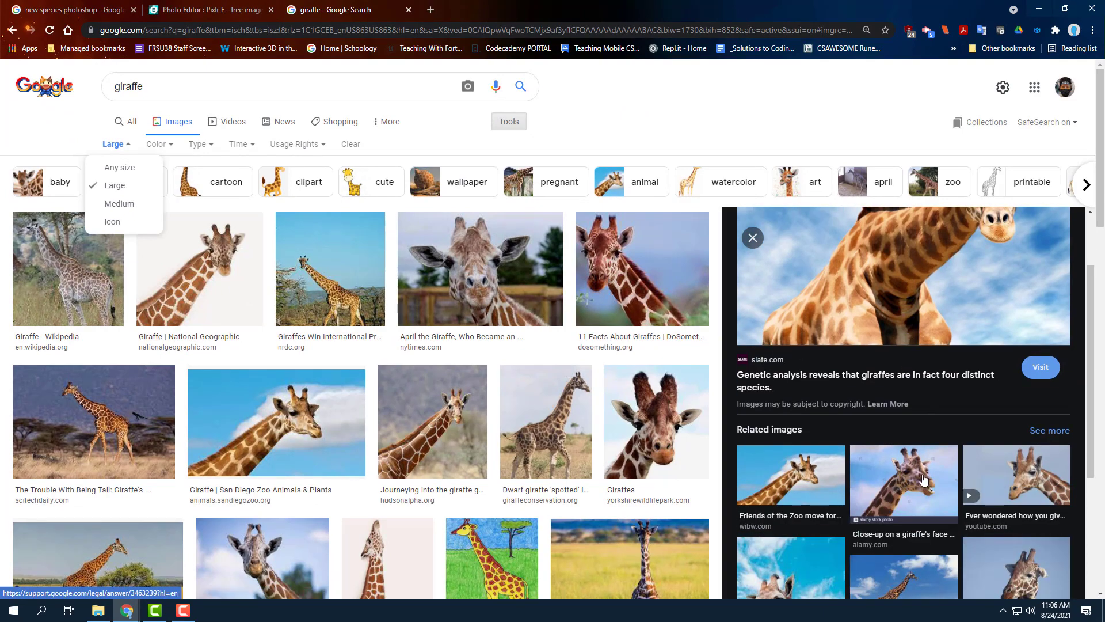
scroll(887, 472, up, 3)
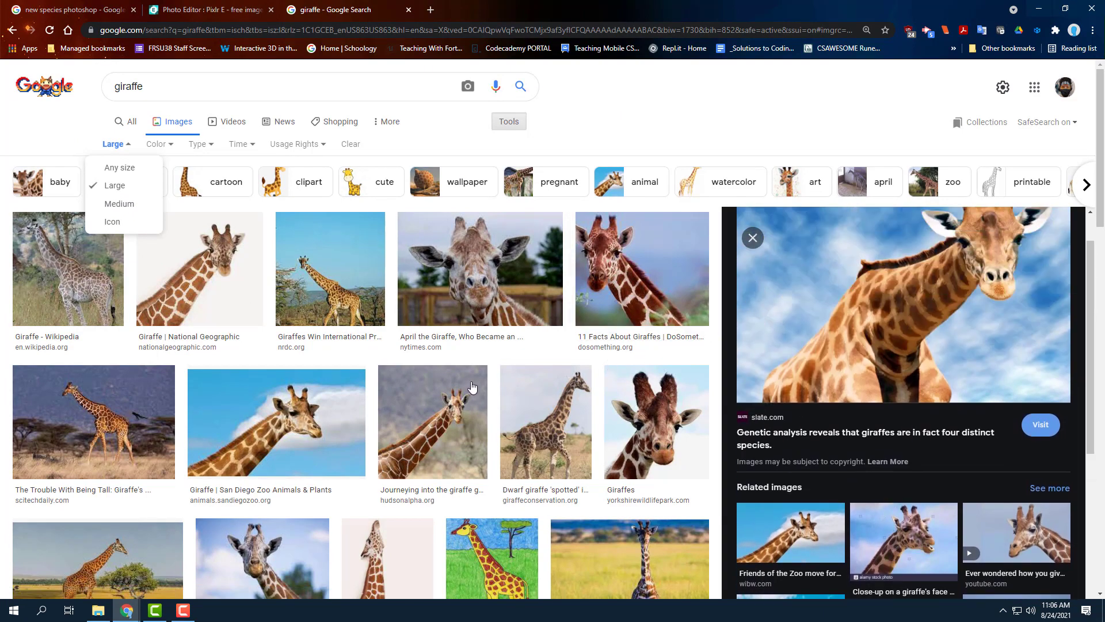
scroll(918, 391, up, 2)
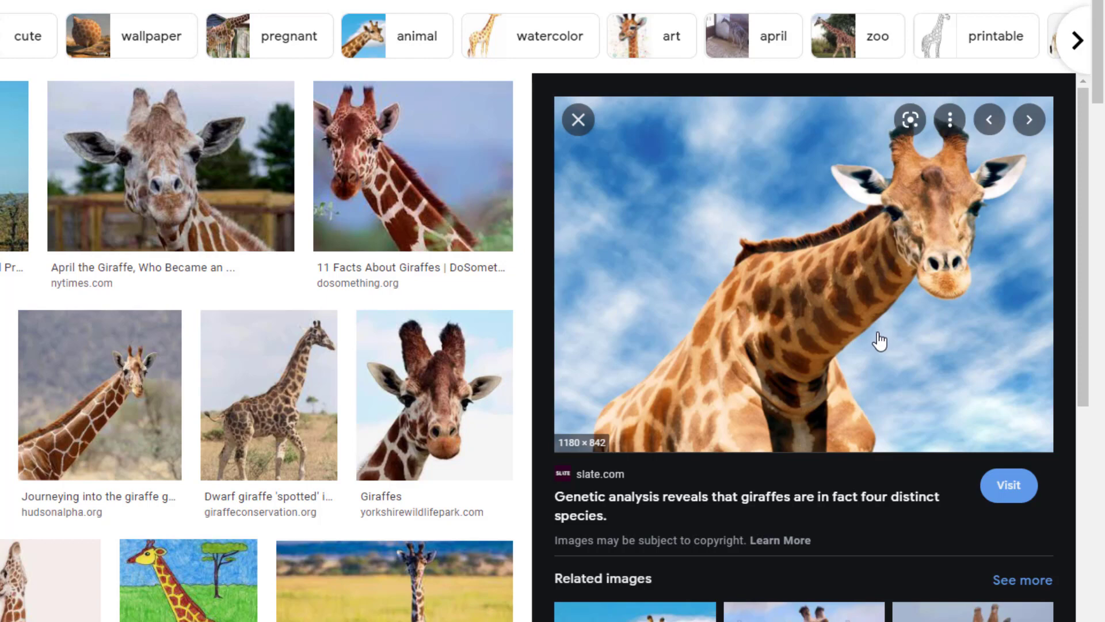
Copy the image address of the previewed slate.com giraffe photo.
right_click(808, 273)
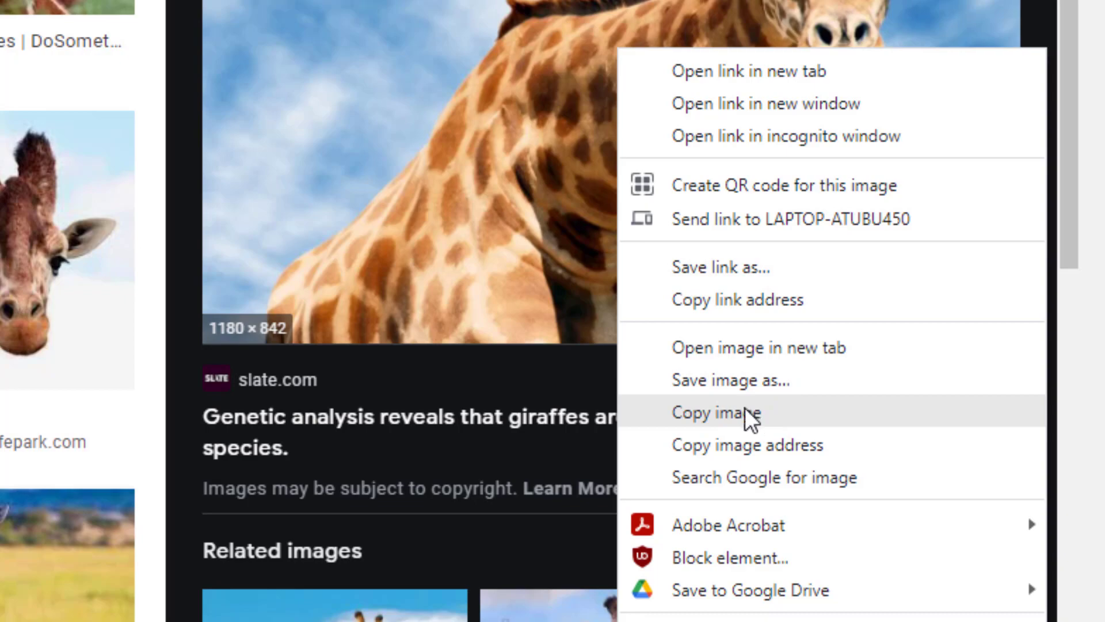
click(772, 453)
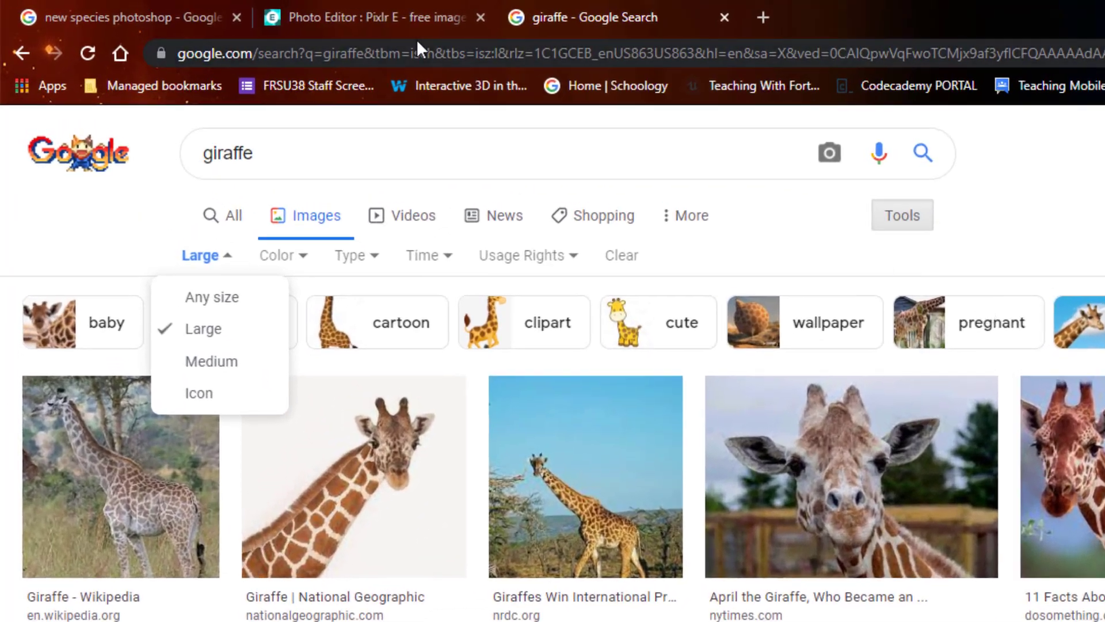
Switch to Pixlr E and load the giraffe photo from its copied image URL.
click(211, 11)
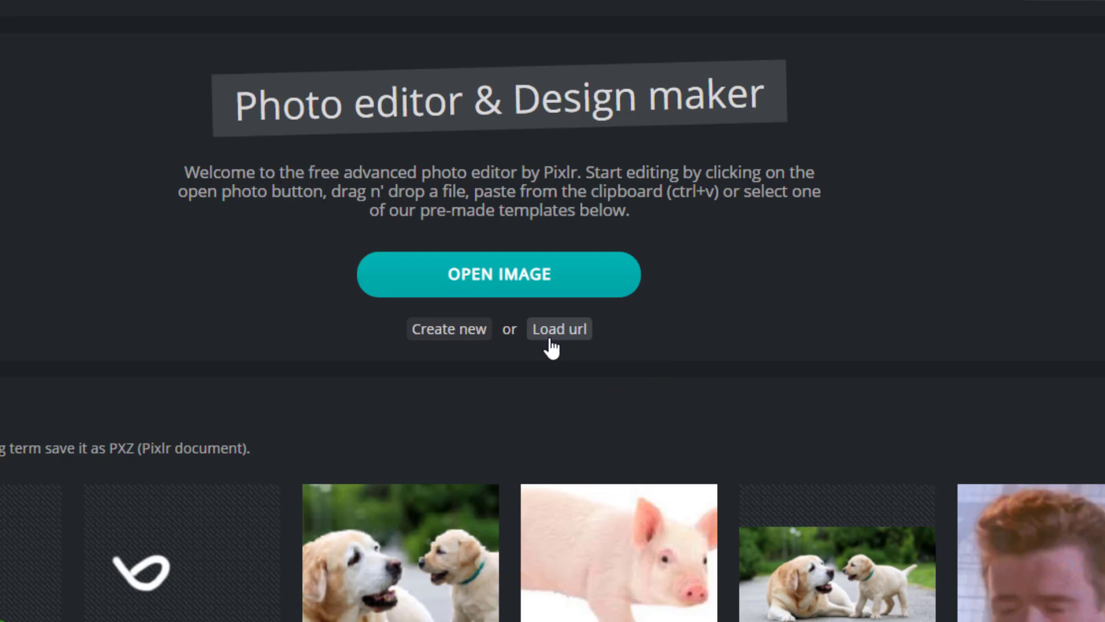
click(554, 340)
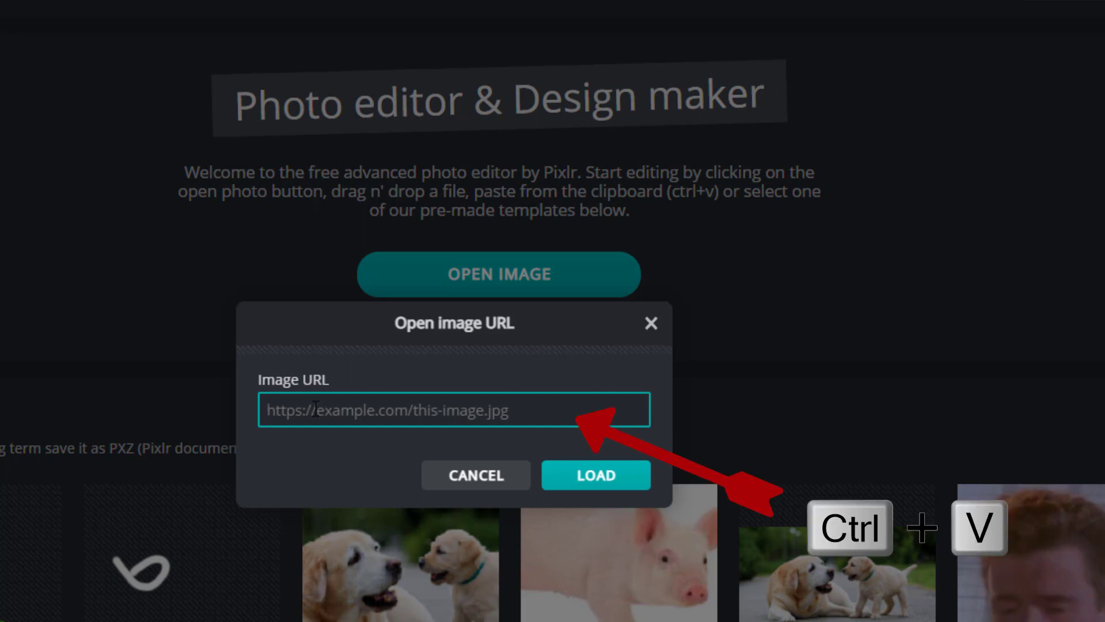
key(ctrl+v)
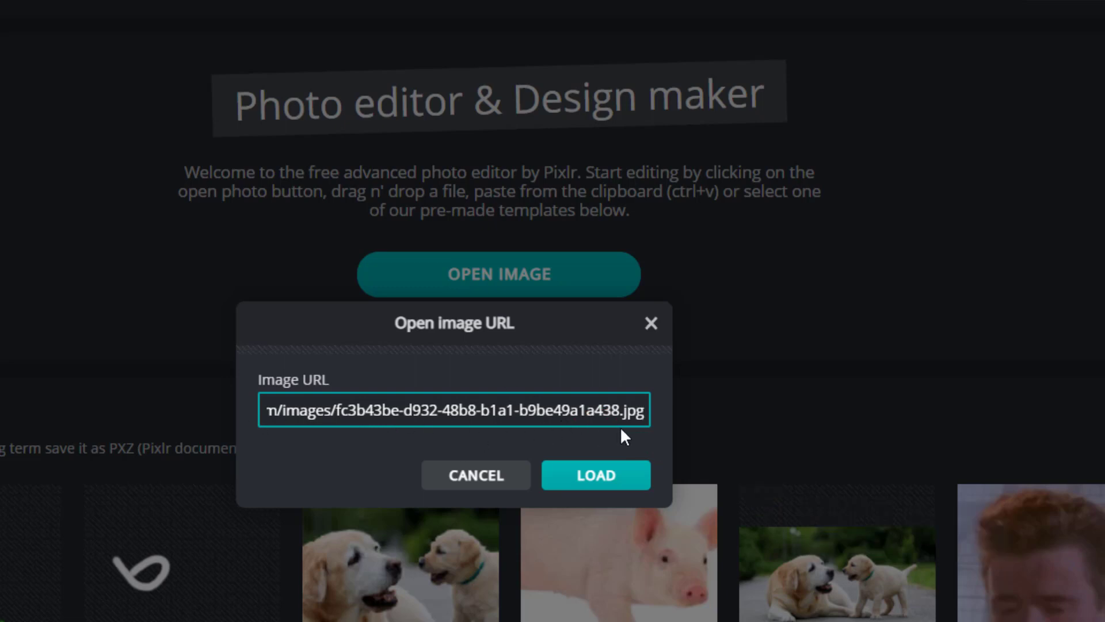
click(576, 492)
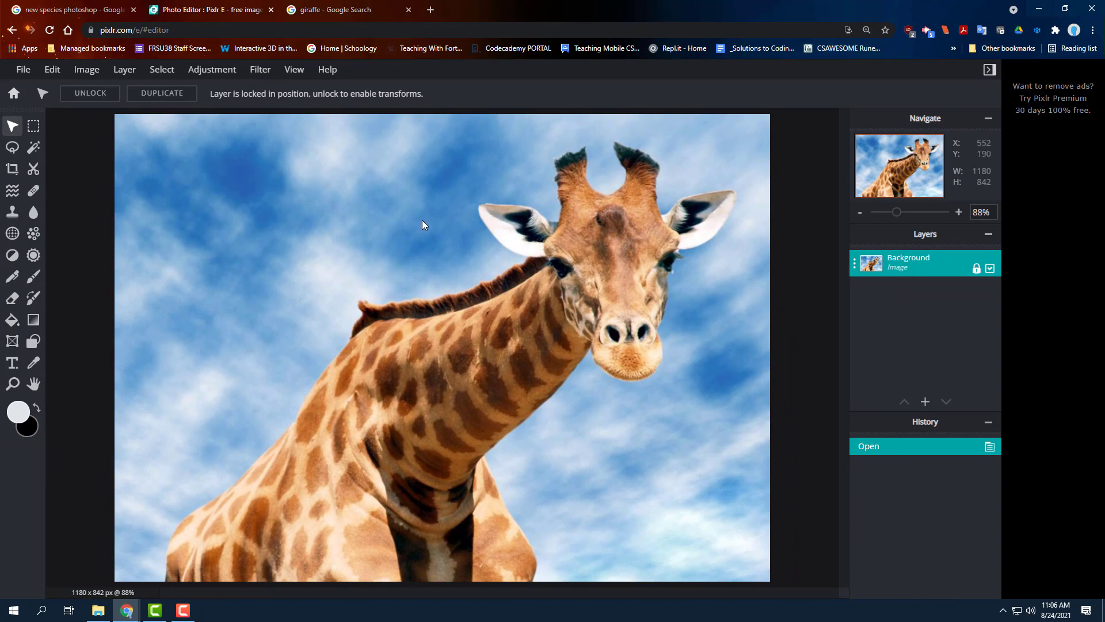
click(21, 71)
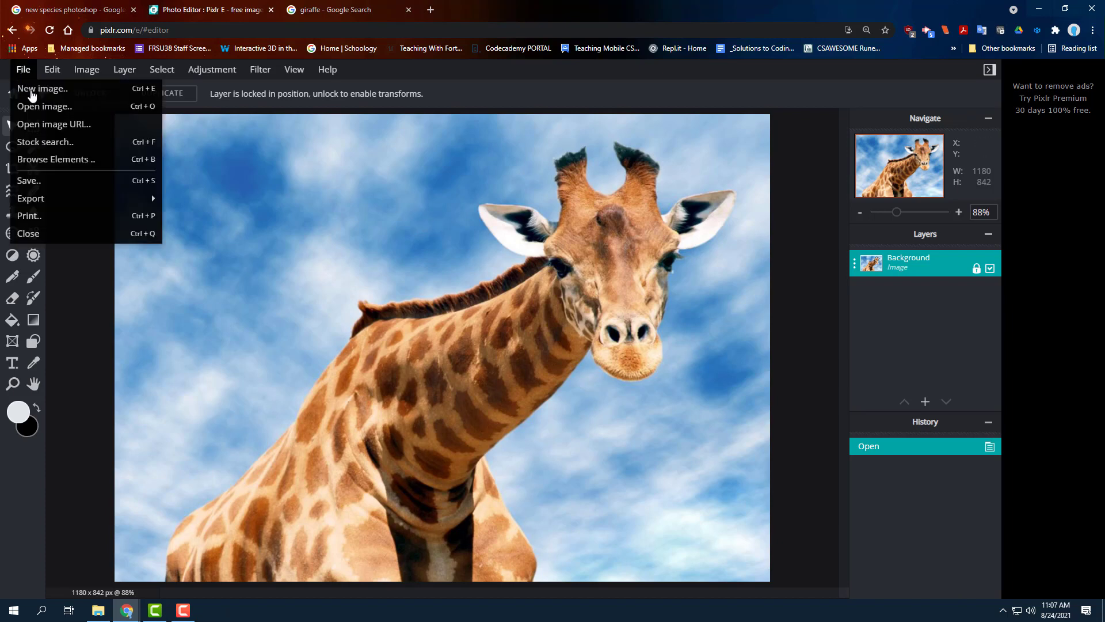
click(72, 113)
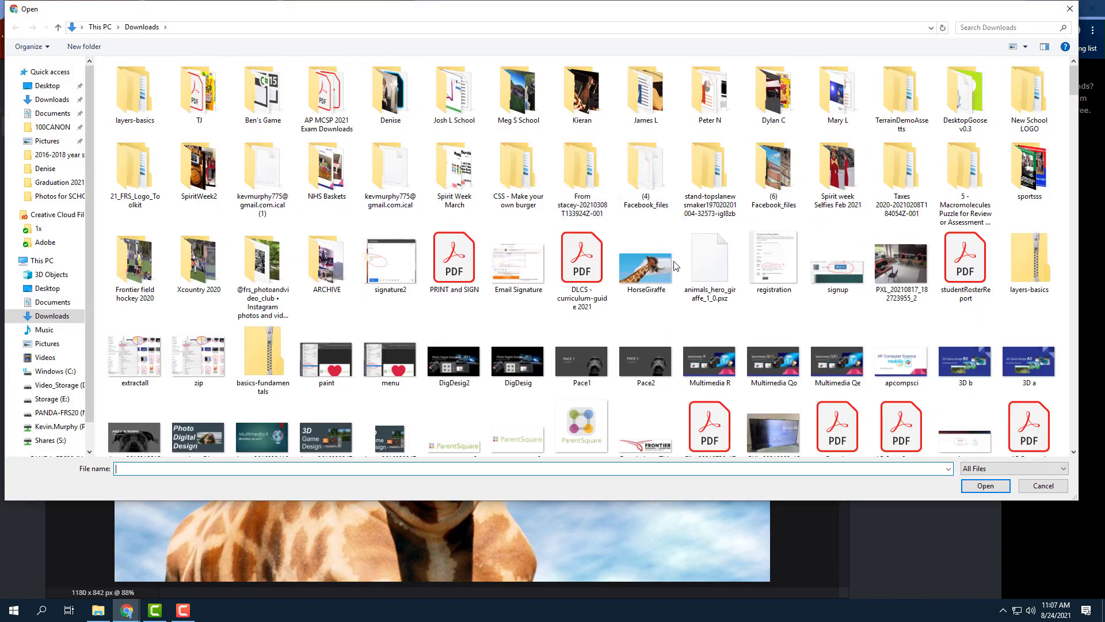
click(1036, 486)
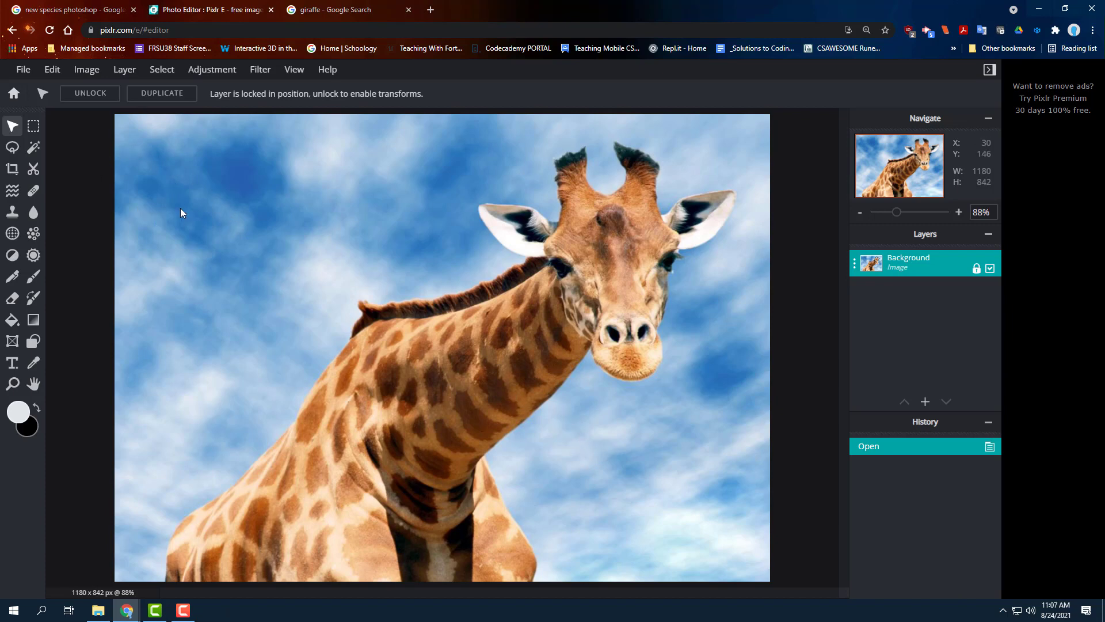
Search Google for "horse head" in a new browser tab and show the image results.
click(432, 10)
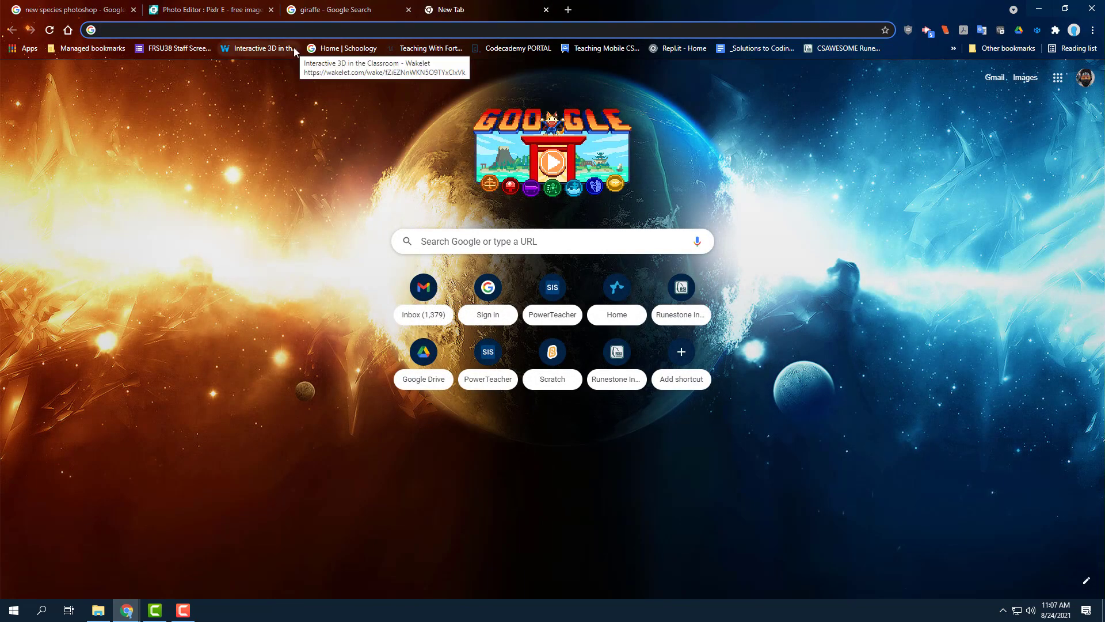
text(hore)
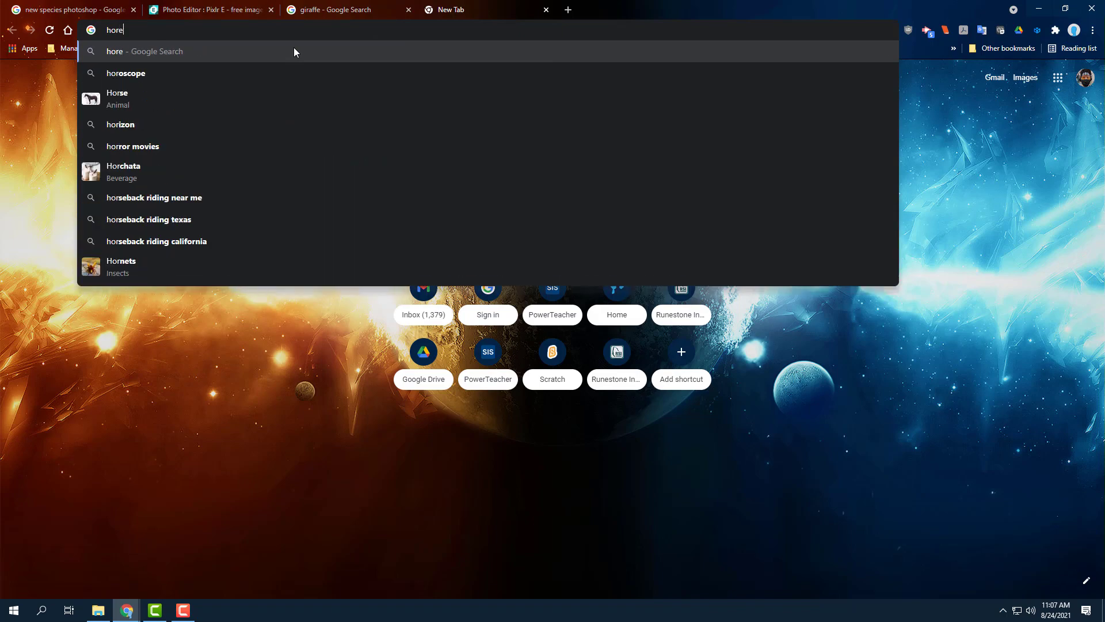
key(BackSpace)
text(se he)
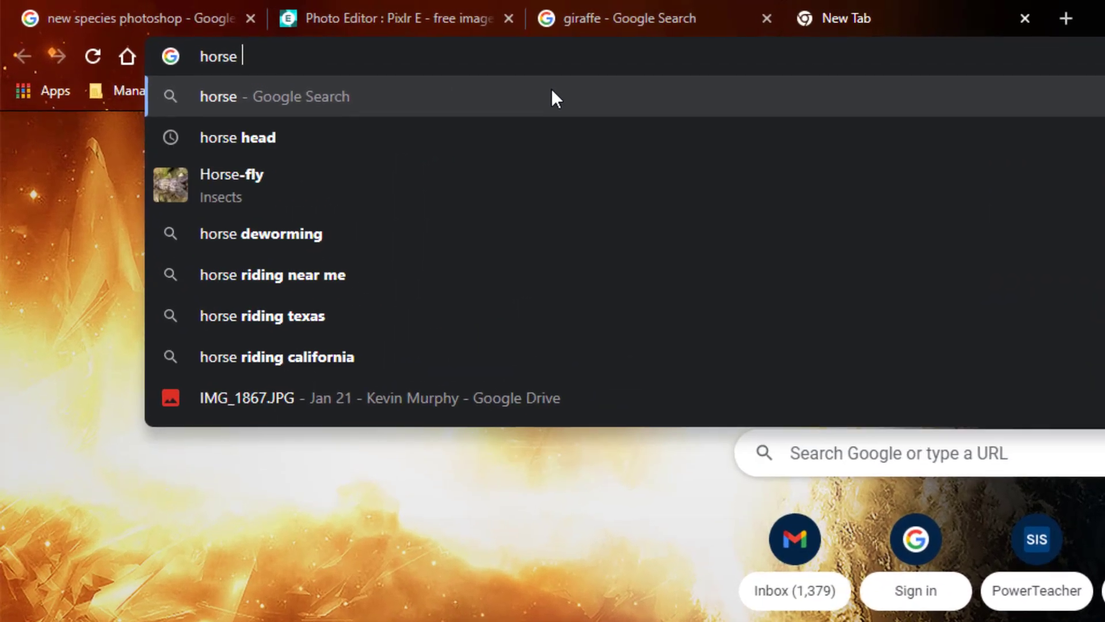
text(ad)
key(Return)
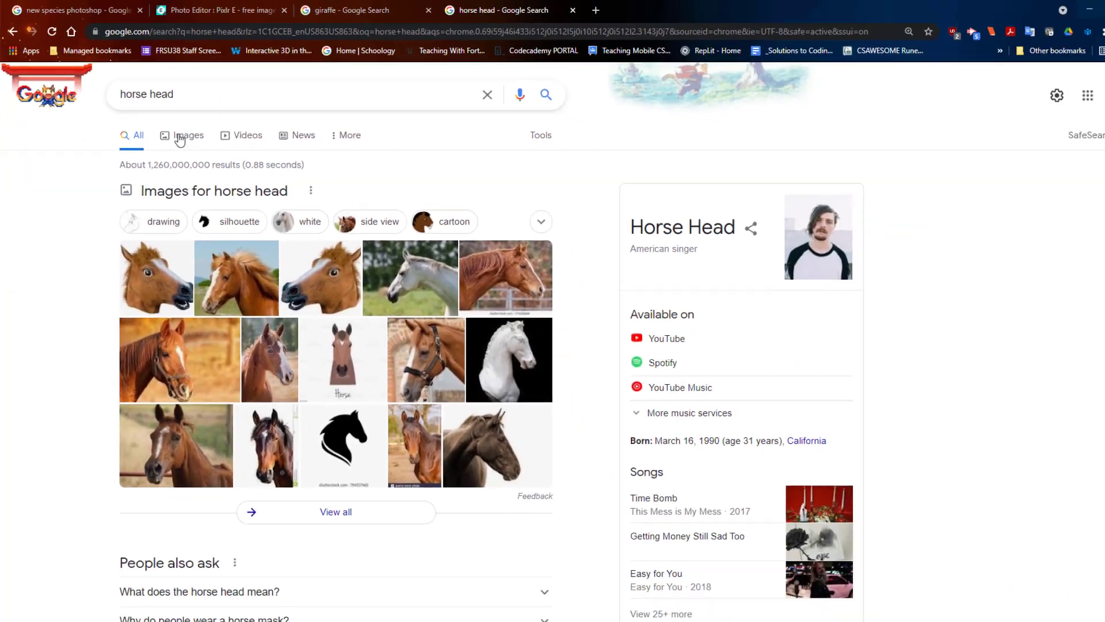
click(292, 217)
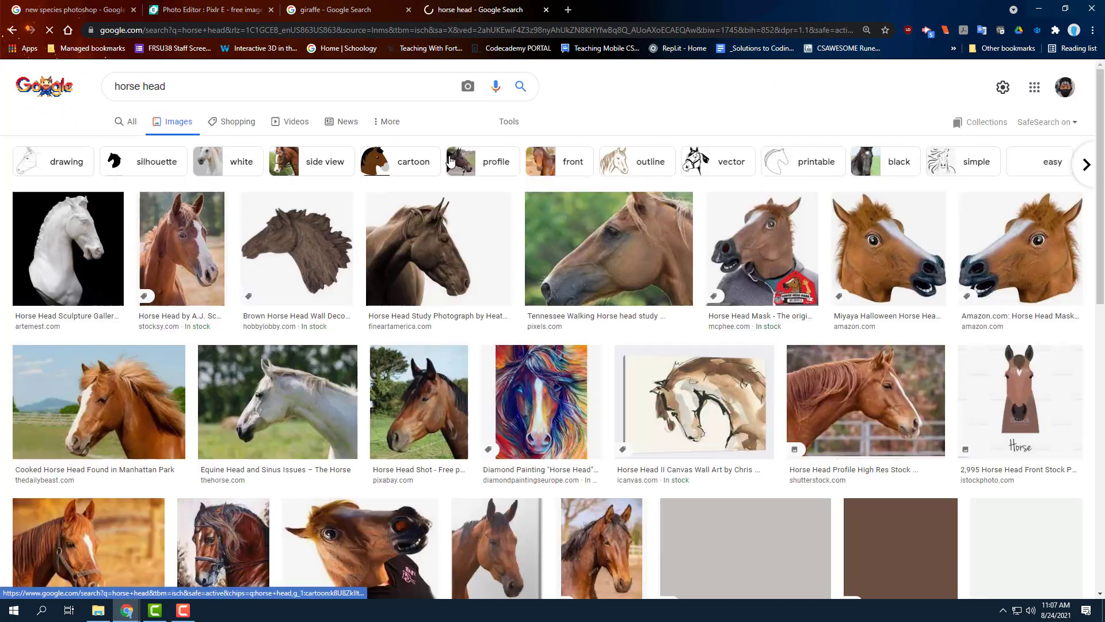
Filter the horse head image results to the Large size and look through them for a suitable photo.
click(525, 125)
click(110, 144)
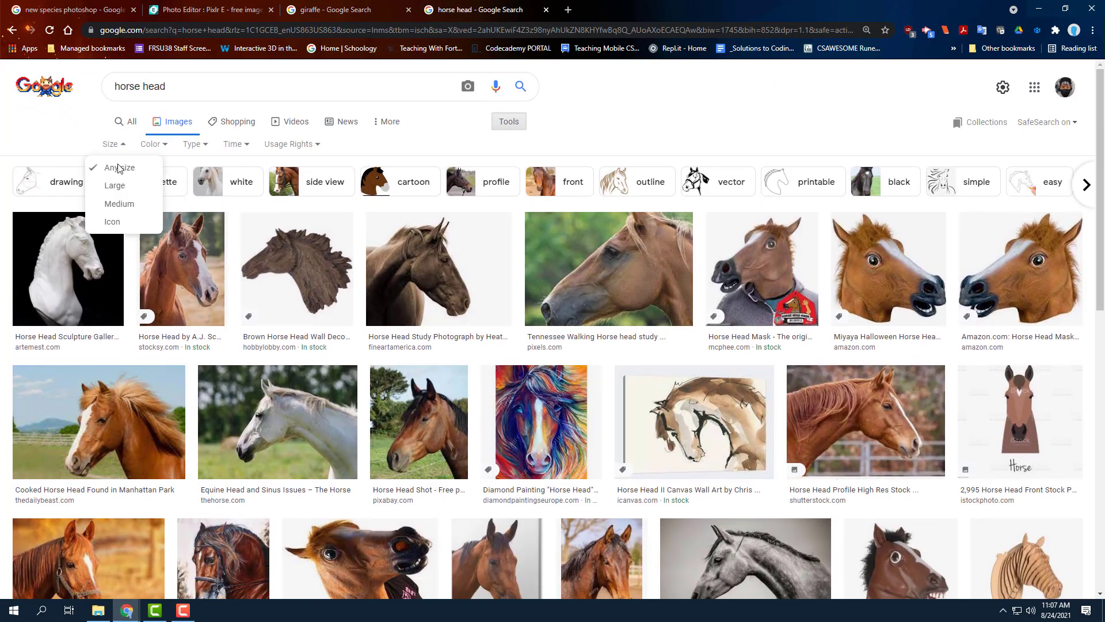
click(115, 186)
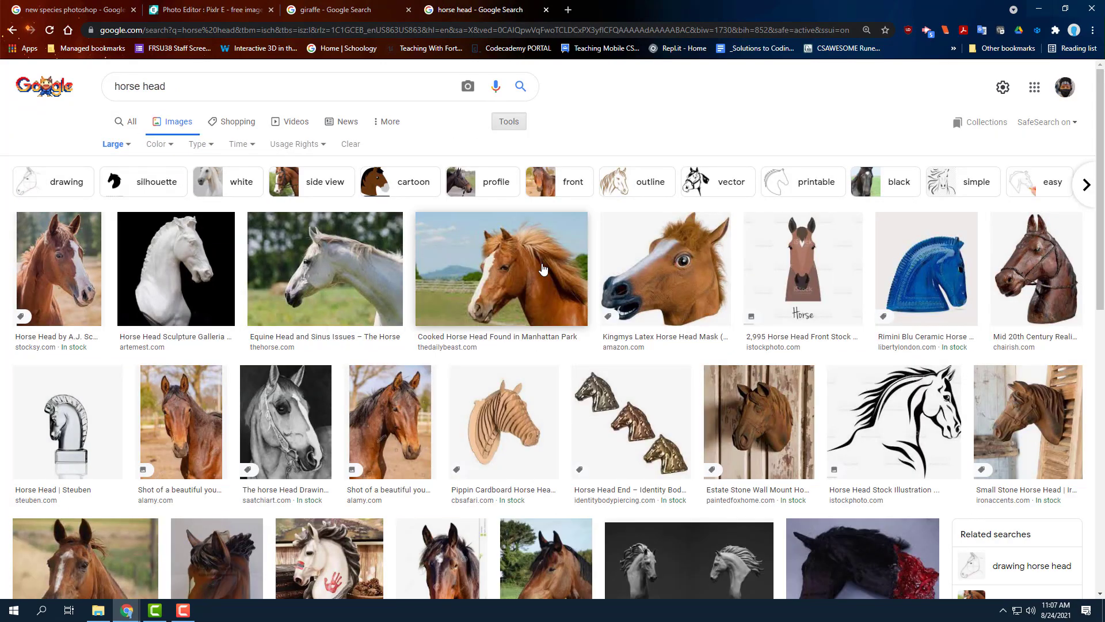
scroll(460, 318, down, 3)
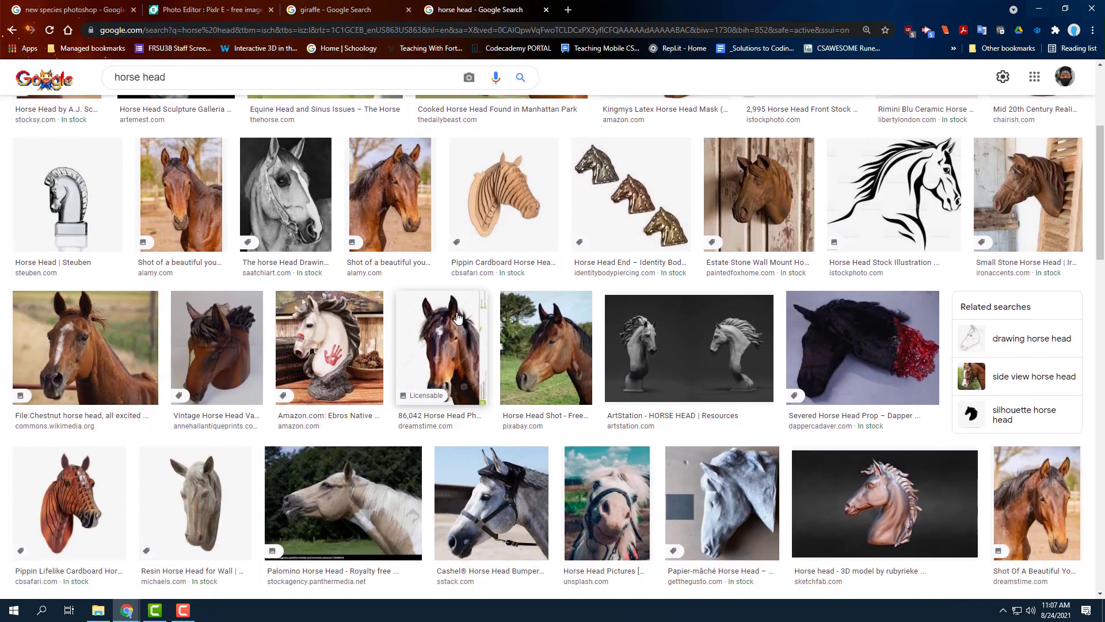
scroll(450, 314, down, 15)
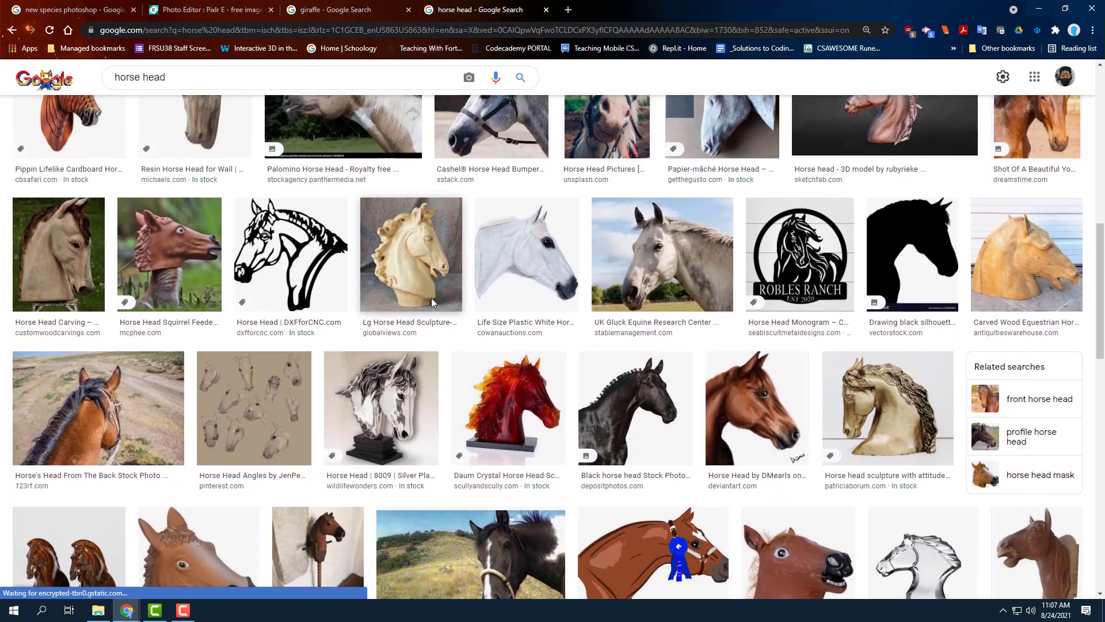
scroll(433, 304, down, 6)
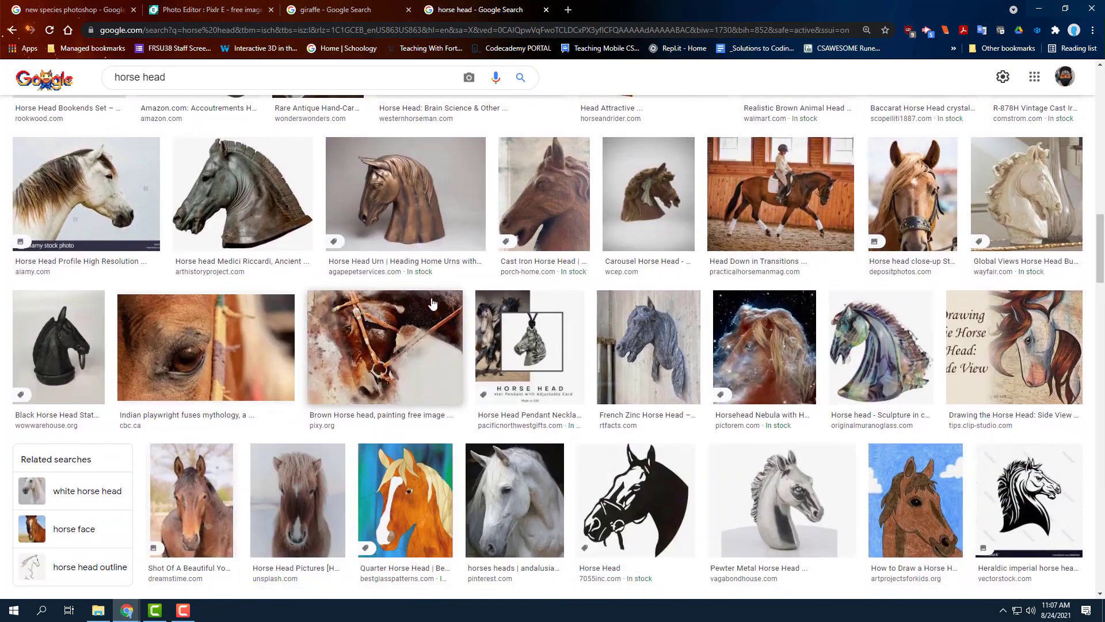
scroll(433, 303, up, 7)
scroll(433, 303, up, 17)
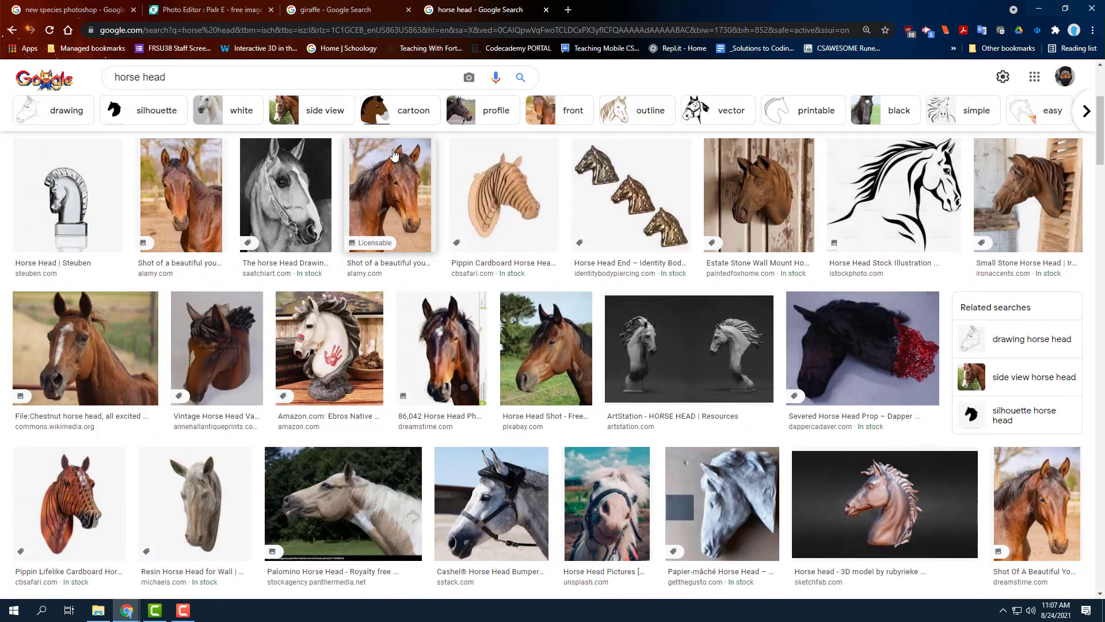
Shorten the image search query to "horse" and run the search again.
click(180, 84)
key(BackSpace)
key(BackSpace)
key(BackSpace)
key(BackSpace)
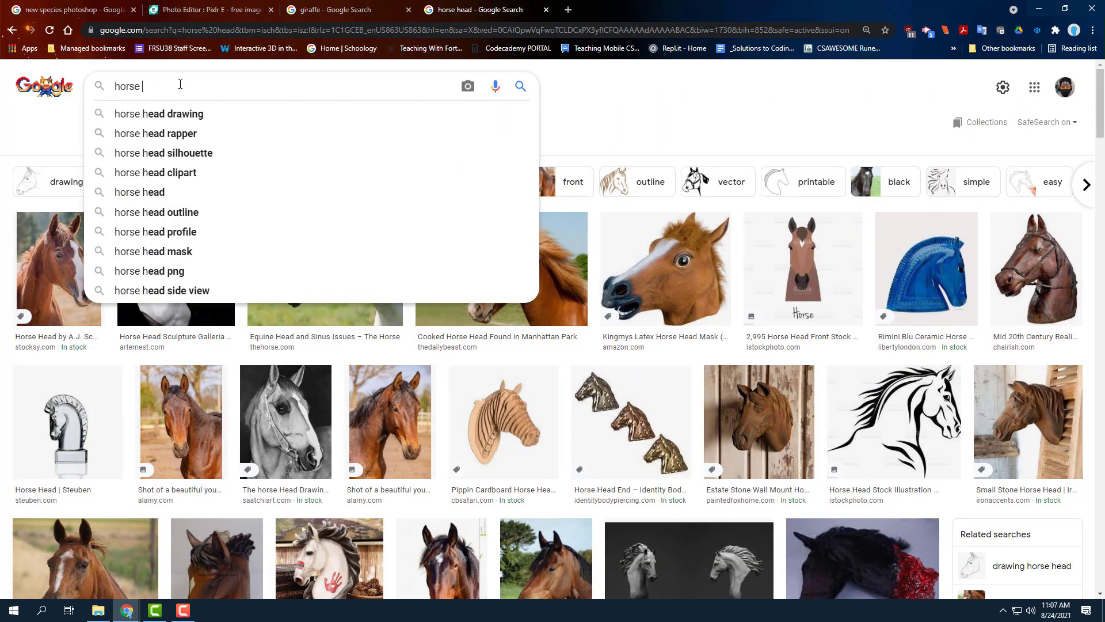
key(Return)
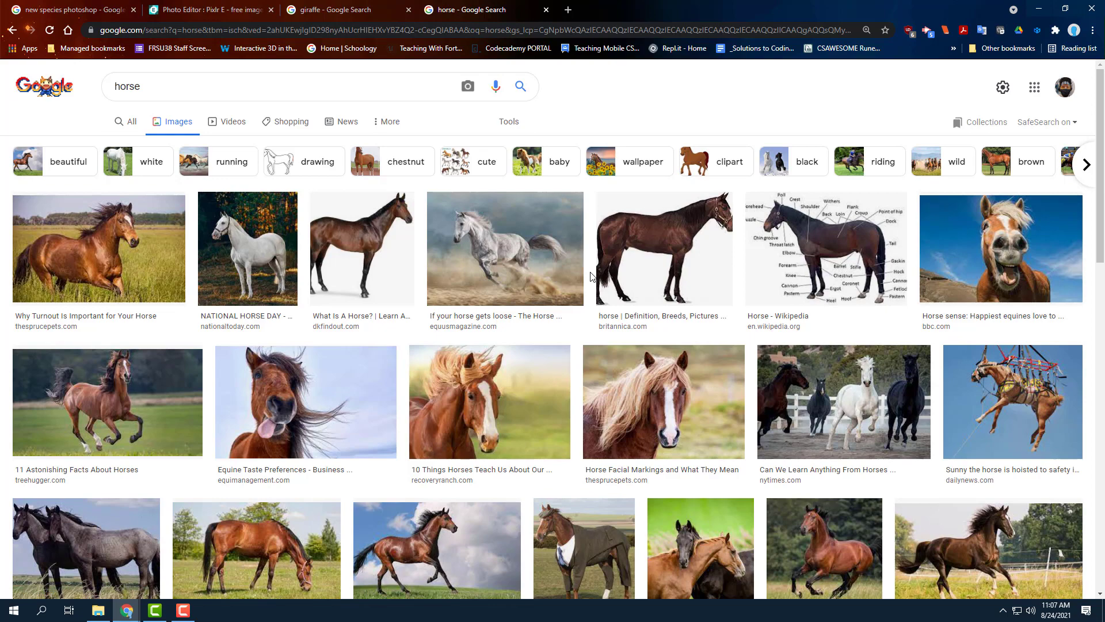
Check the chosen giraffe photo for reference, then preview the EquiManagement photo of the horse sticking out its tongue.
click(364, 11)
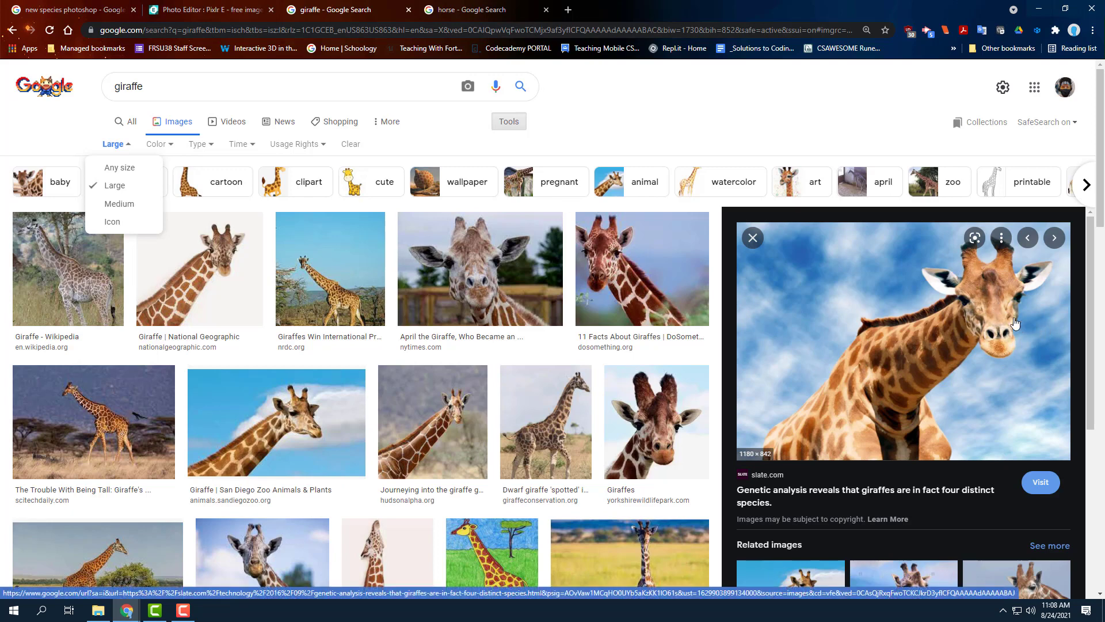
click(478, 10)
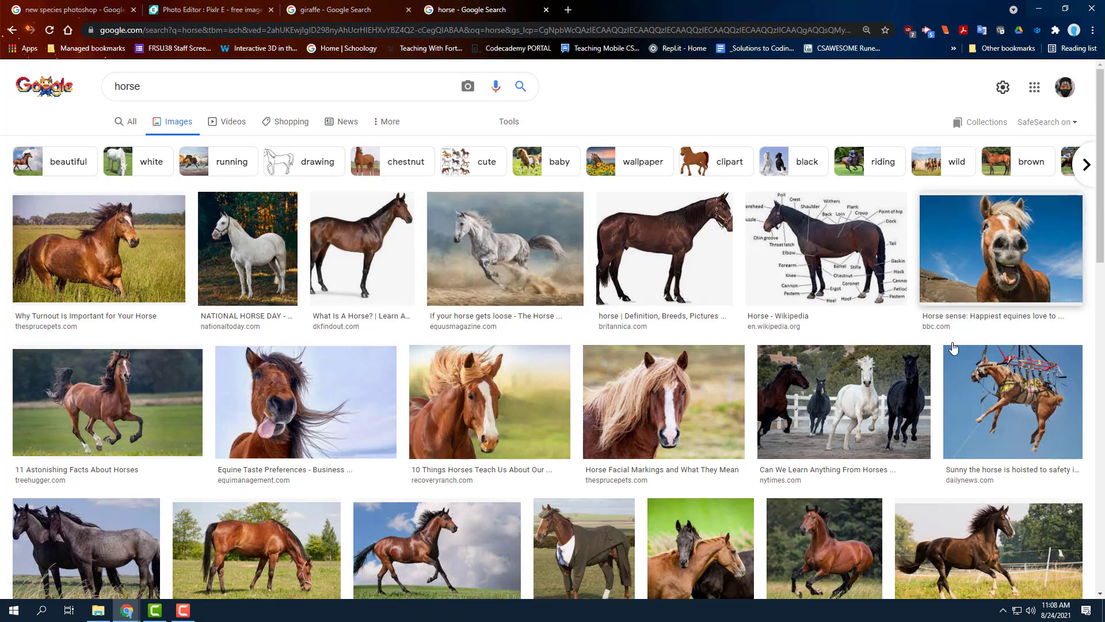
scroll(634, 322, down, 2)
click(356, 295)
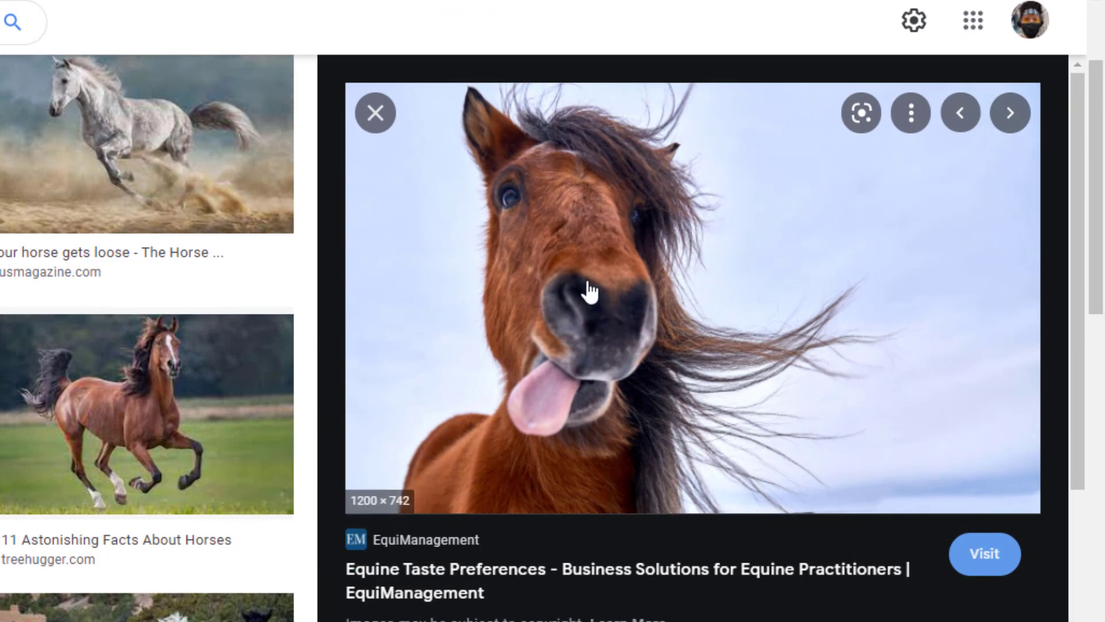
Copy the previewed horse photo's image address and add it by URL as a new layer over the giraffe in Pixlr E.
right_click(610, 249)
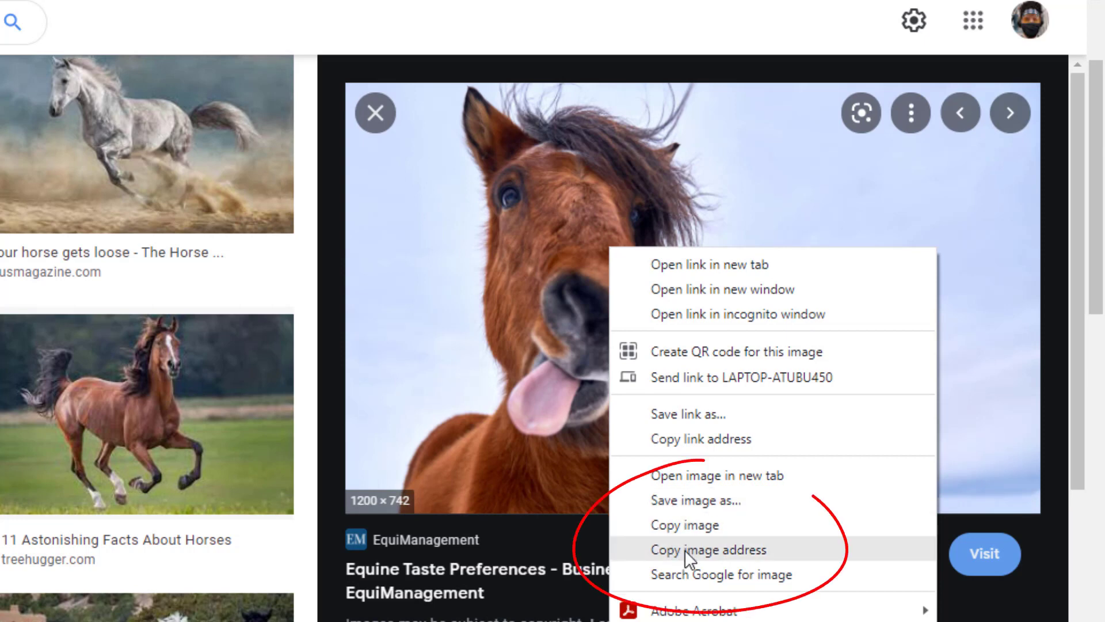
click(720, 550)
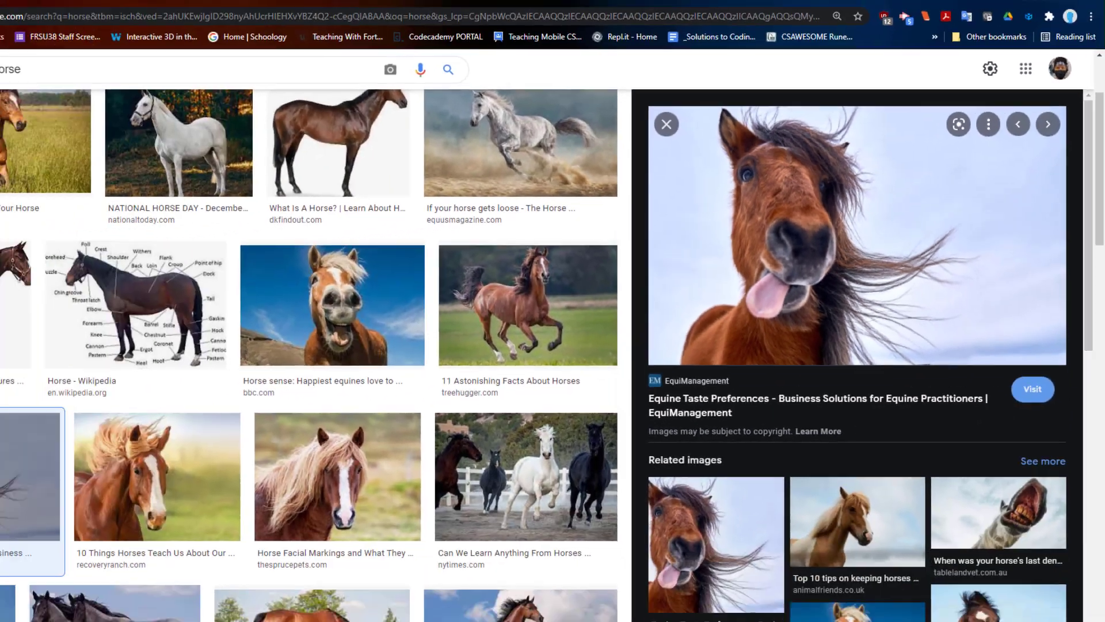
click(211, 12)
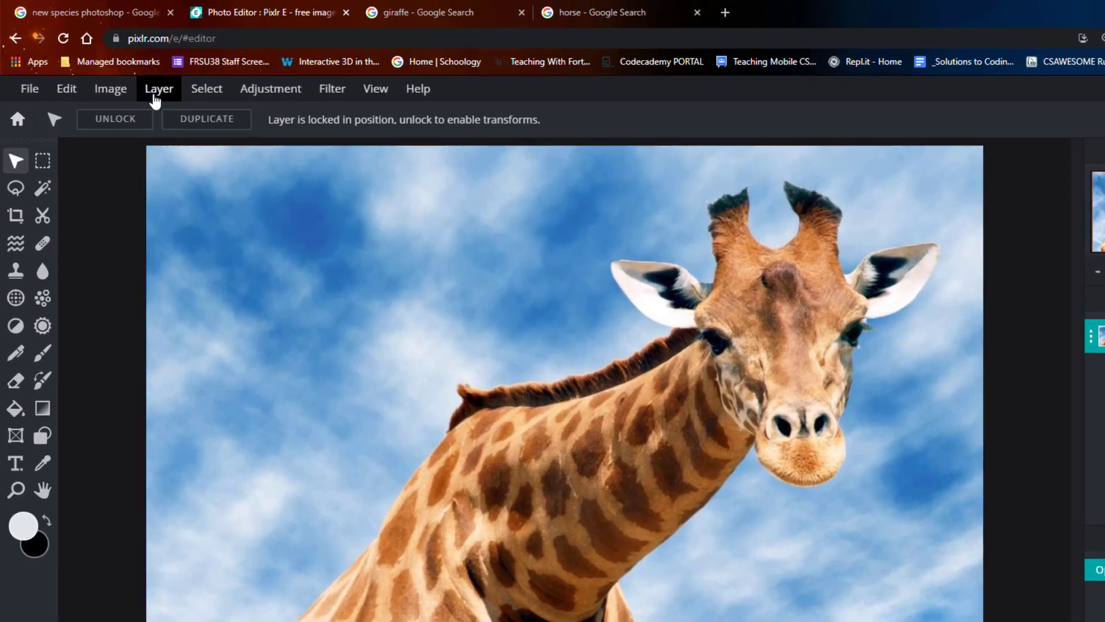
click(122, 71)
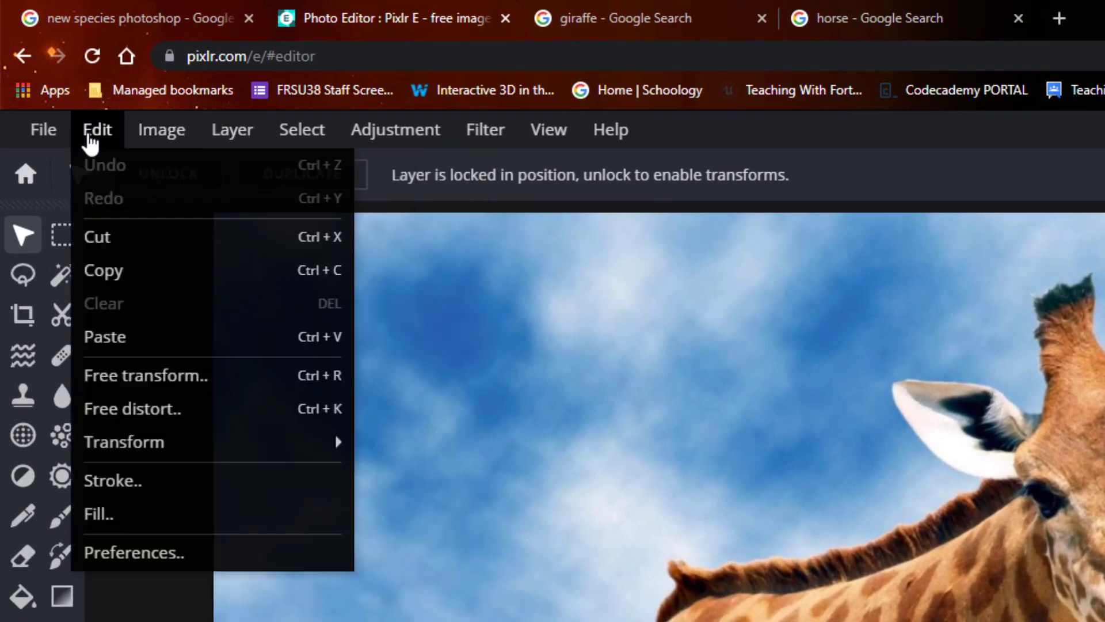
mouse_move(43, 131)
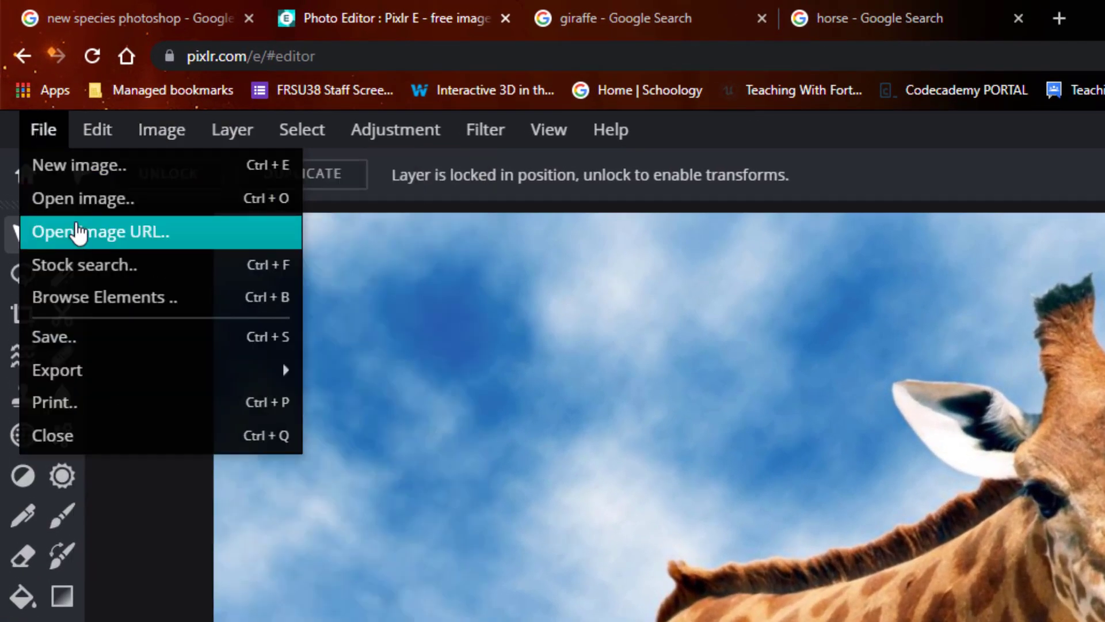
mouse_move(245, 131)
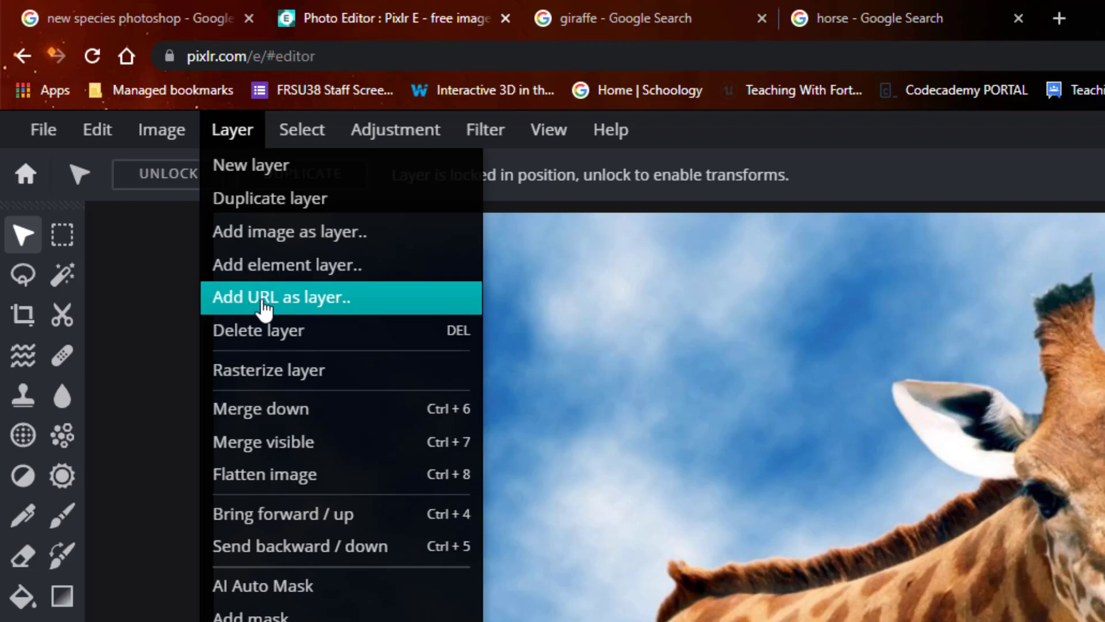
click(299, 306)
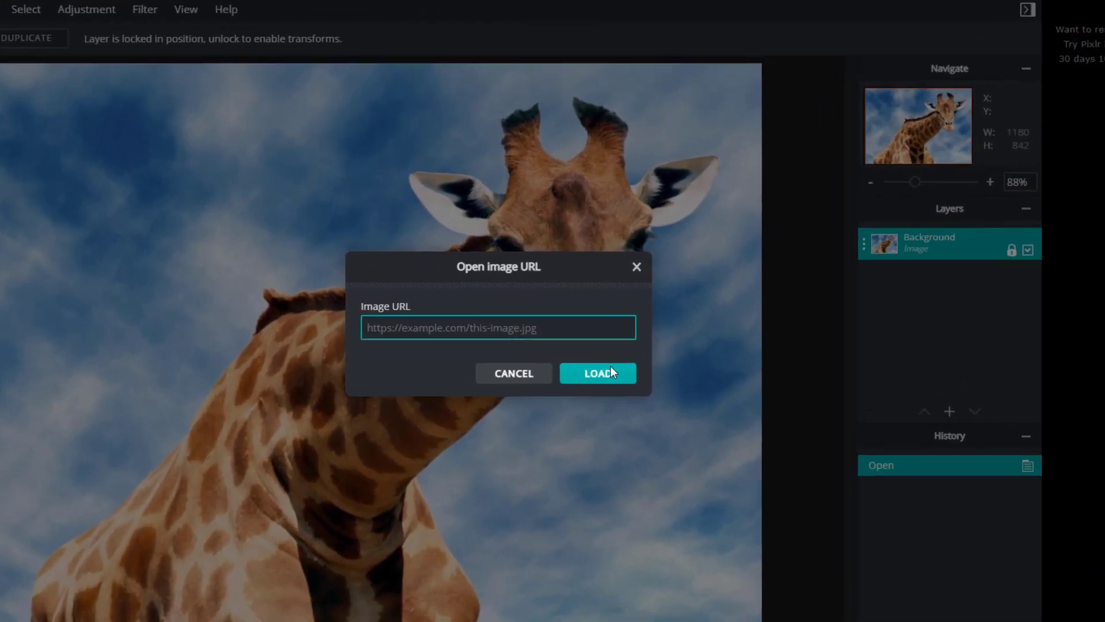
key(ctrl+v)
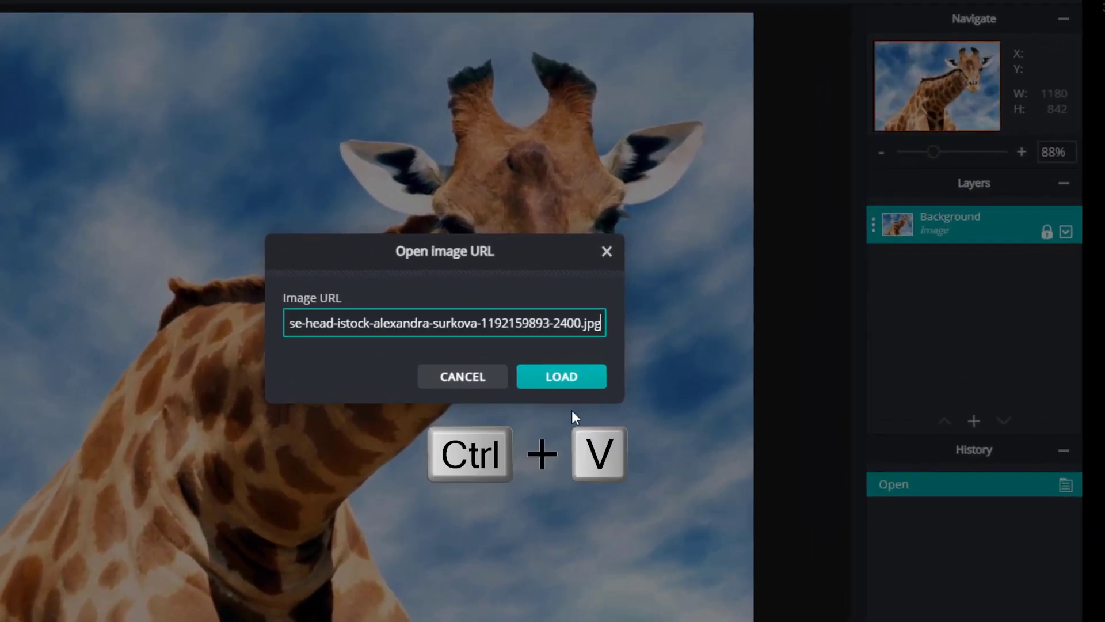
click(538, 381)
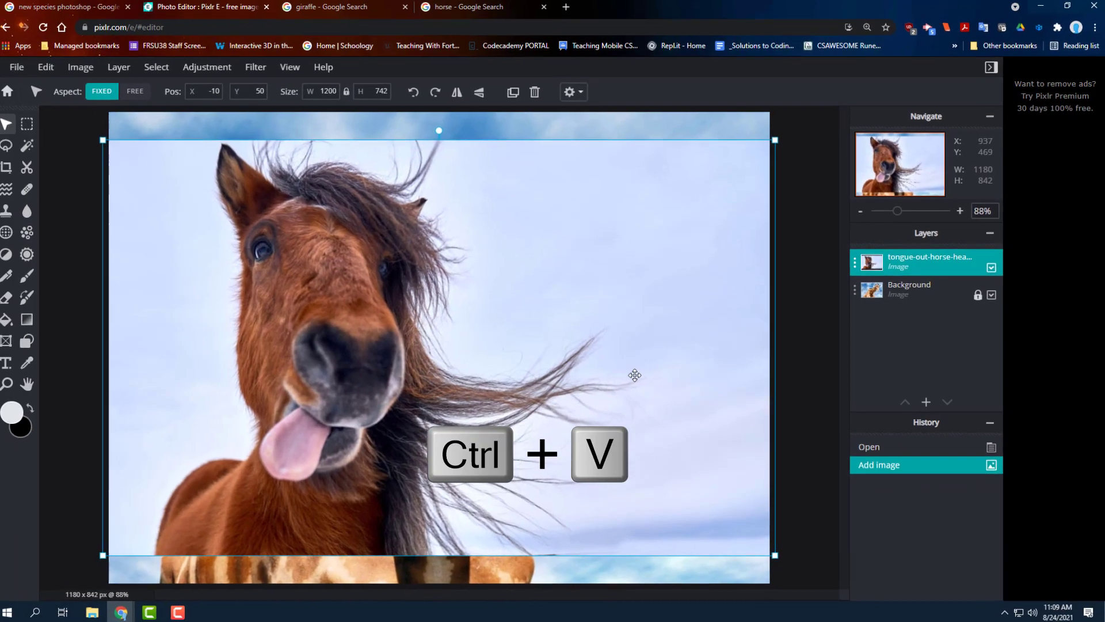
Move the horse layer across the canvas so that it covers the giraffe's head, at about X 347, Y 50.
drag(479, 289, 557, 339)
drag(666, 303, 677, 347)
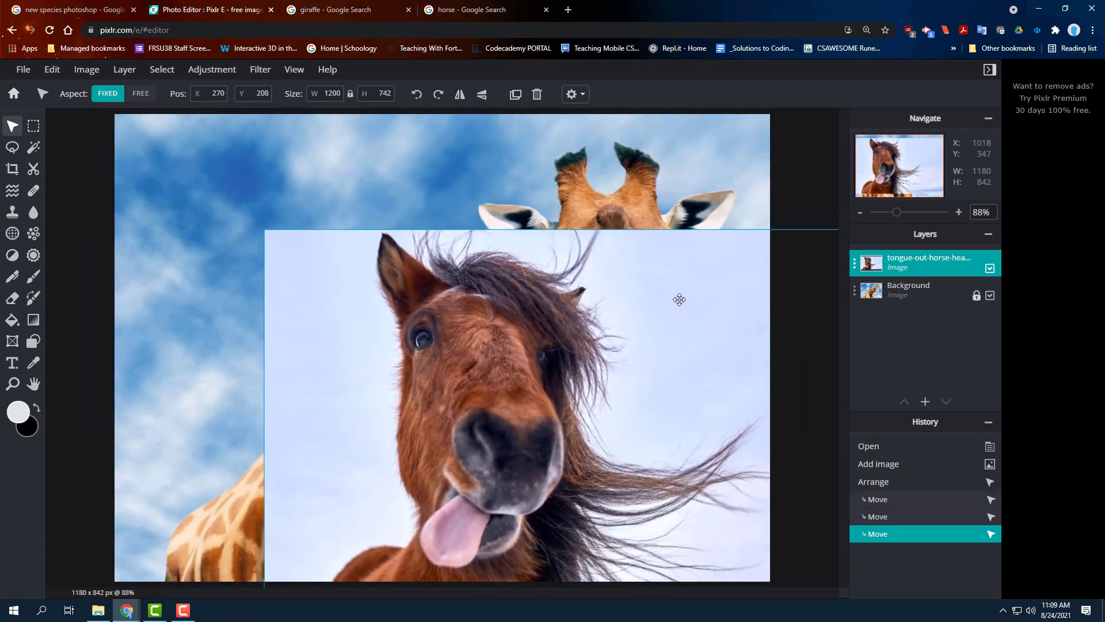
drag(676, 299, 529, 216)
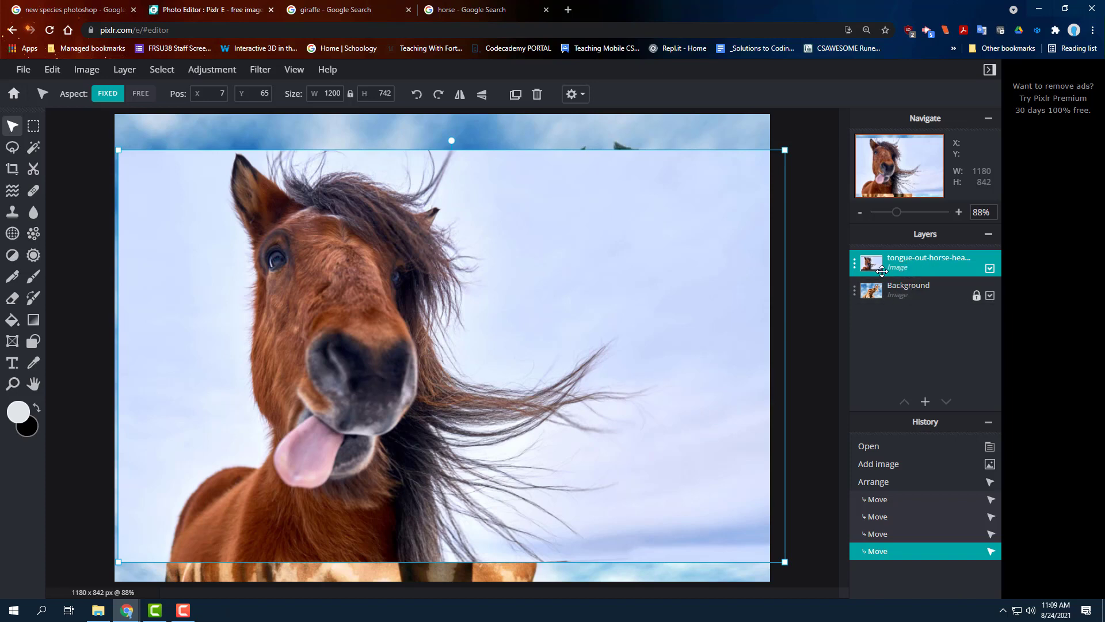
drag(544, 259, 570, 292)
drag(313, 257, 373, 199)
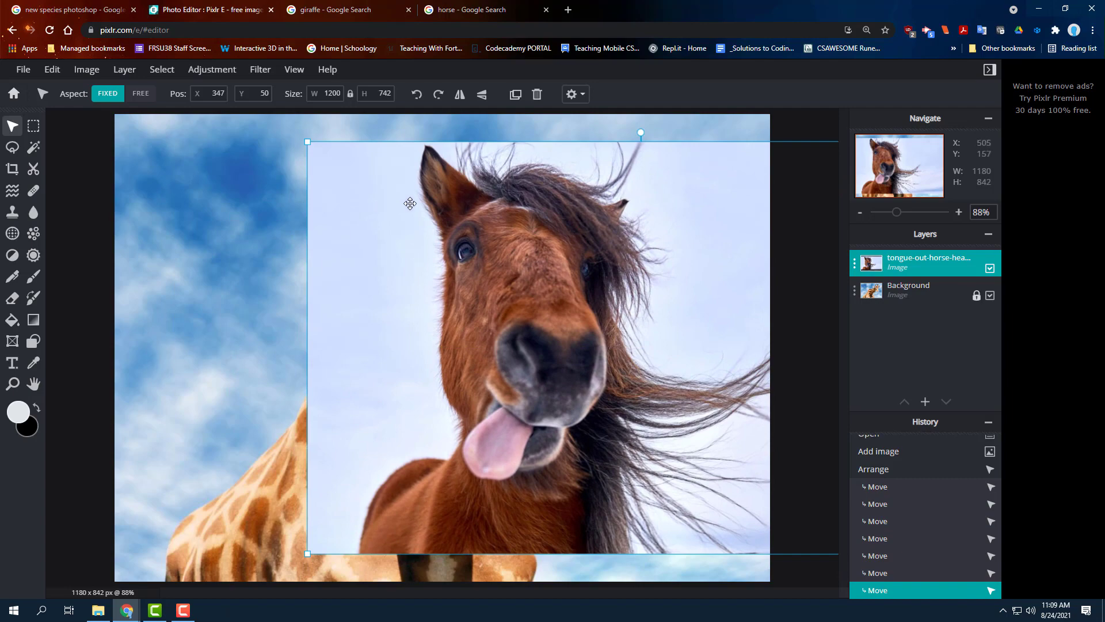
Move the horse layer to X 31, Y 63 and switch the active layer back and forth between Background and the horse.
drag(641, 232, 481, 238)
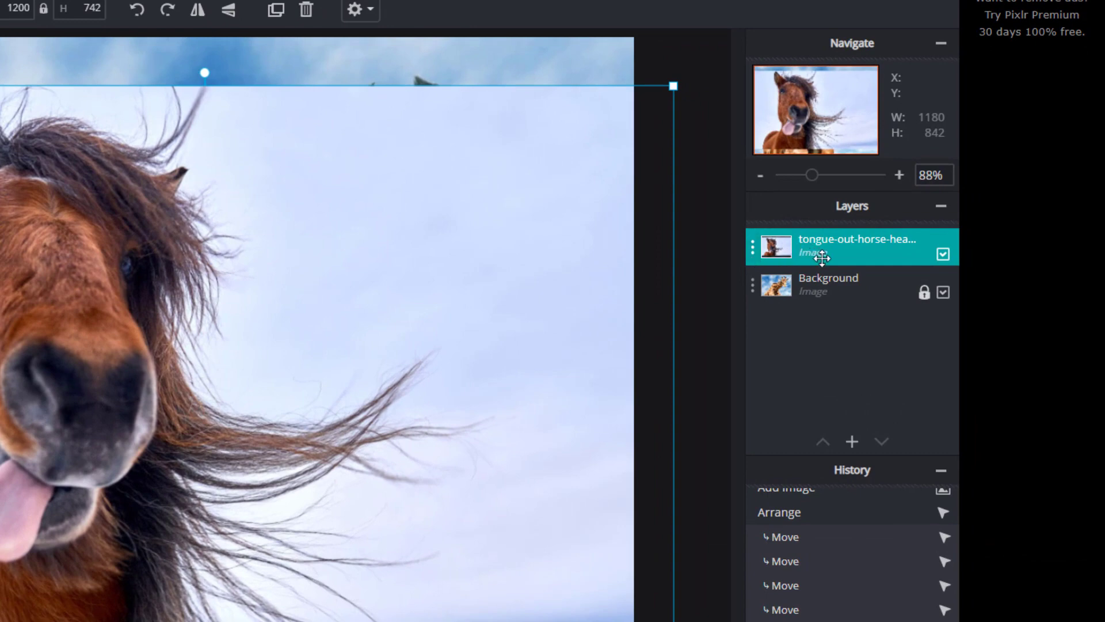
click(889, 292)
click(840, 253)
click(840, 292)
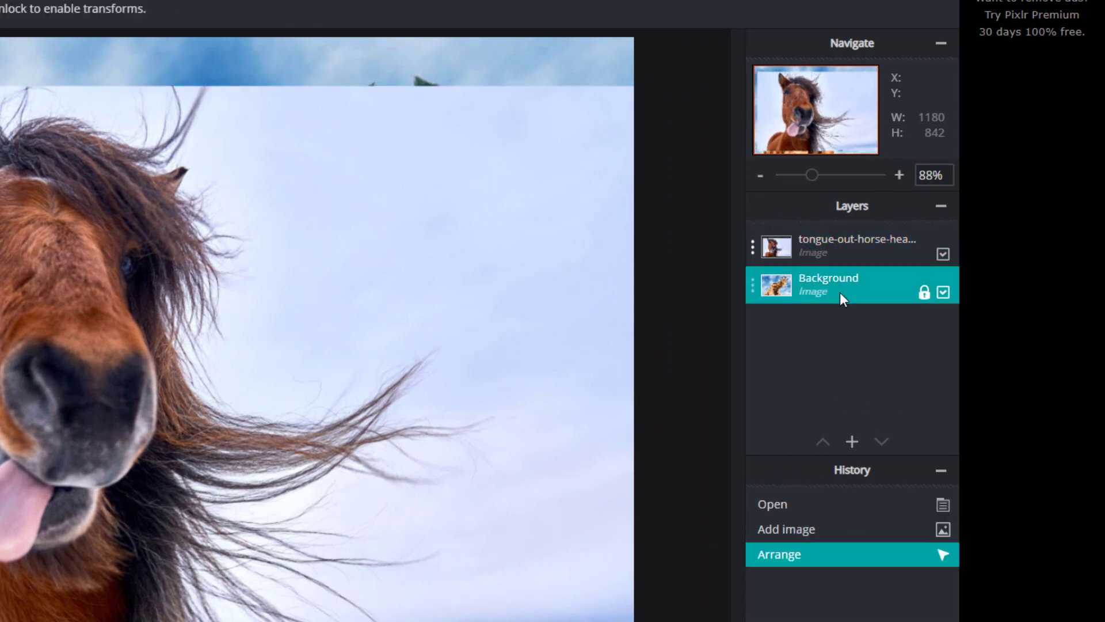
click(845, 255)
click(844, 289)
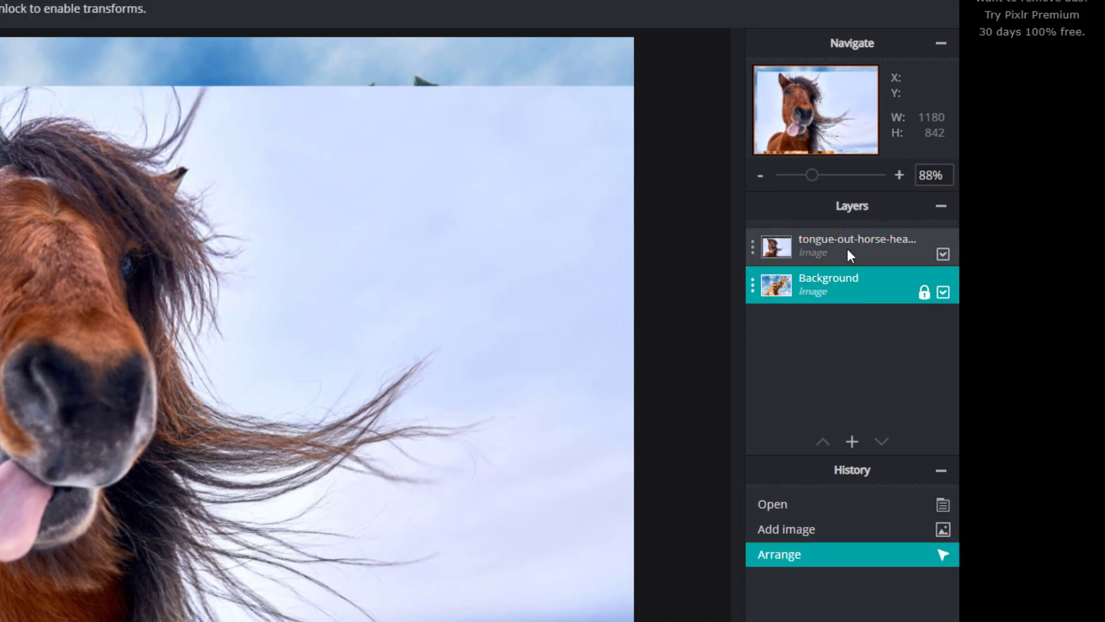
click(848, 254)
click(851, 292)
click(854, 250)
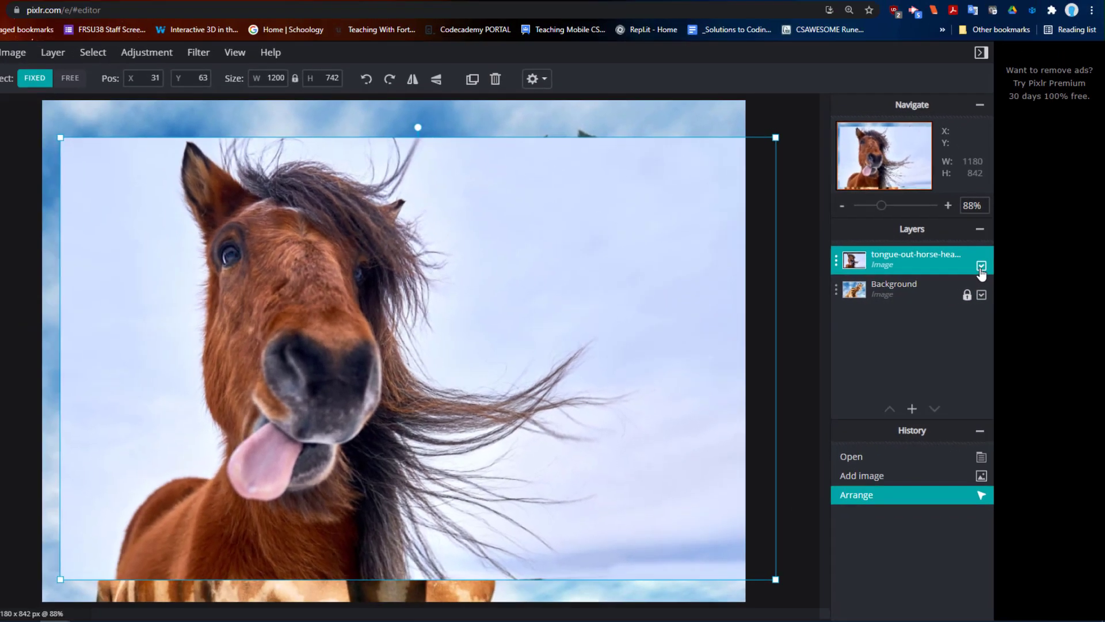
Hide and show the horse and Background layers in turn, leaving both layers visible.
click(943, 254)
click(990, 269)
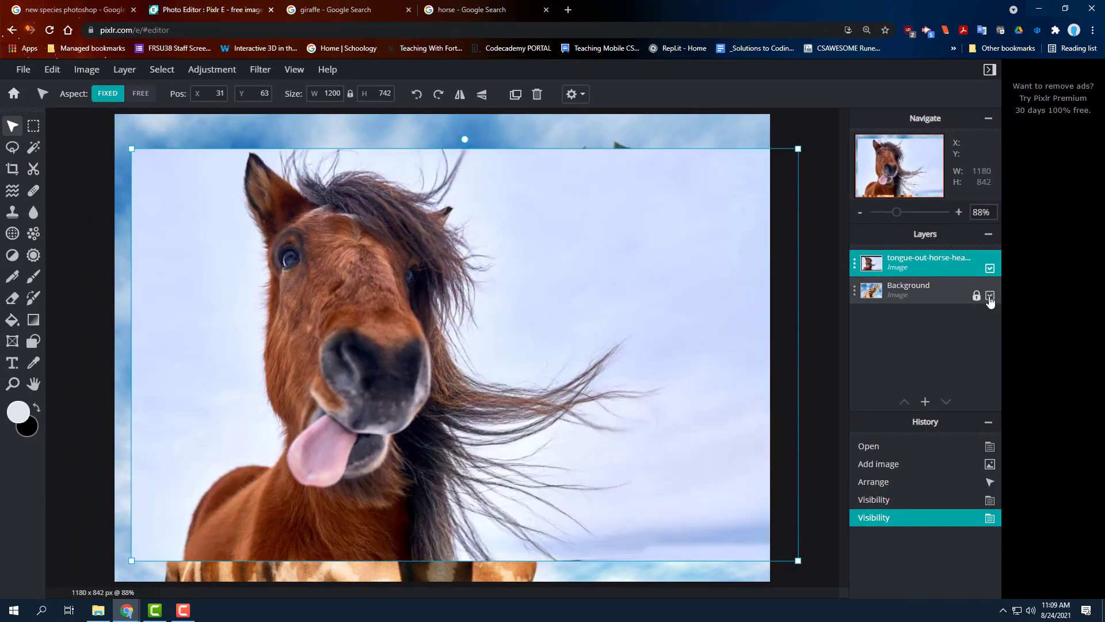
click(989, 296)
click(990, 296)
click(989, 269)
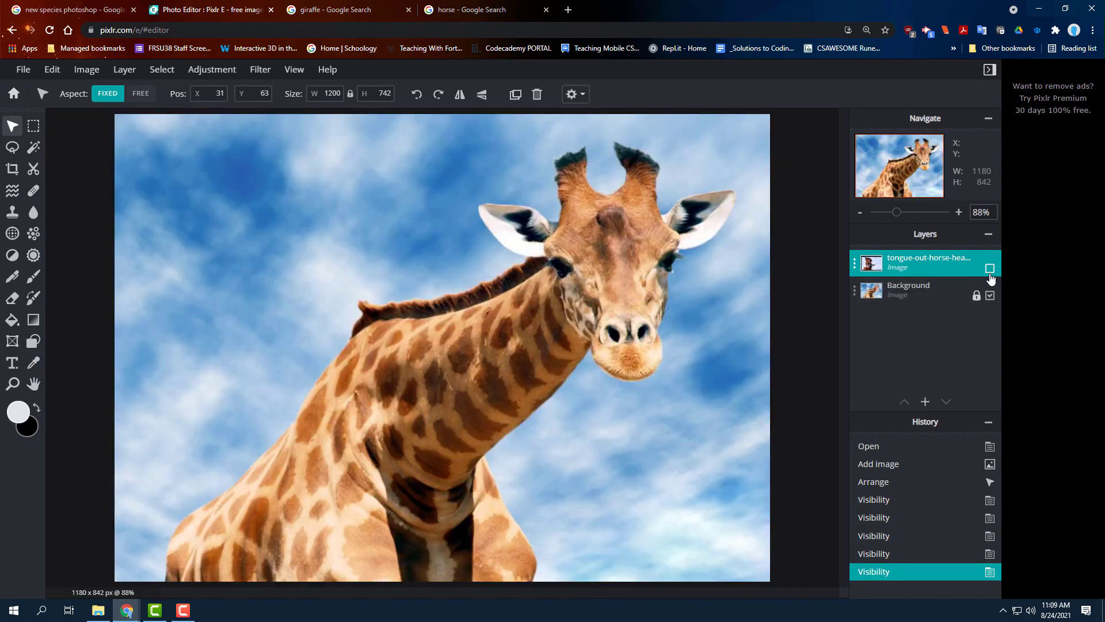
click(990, 268)
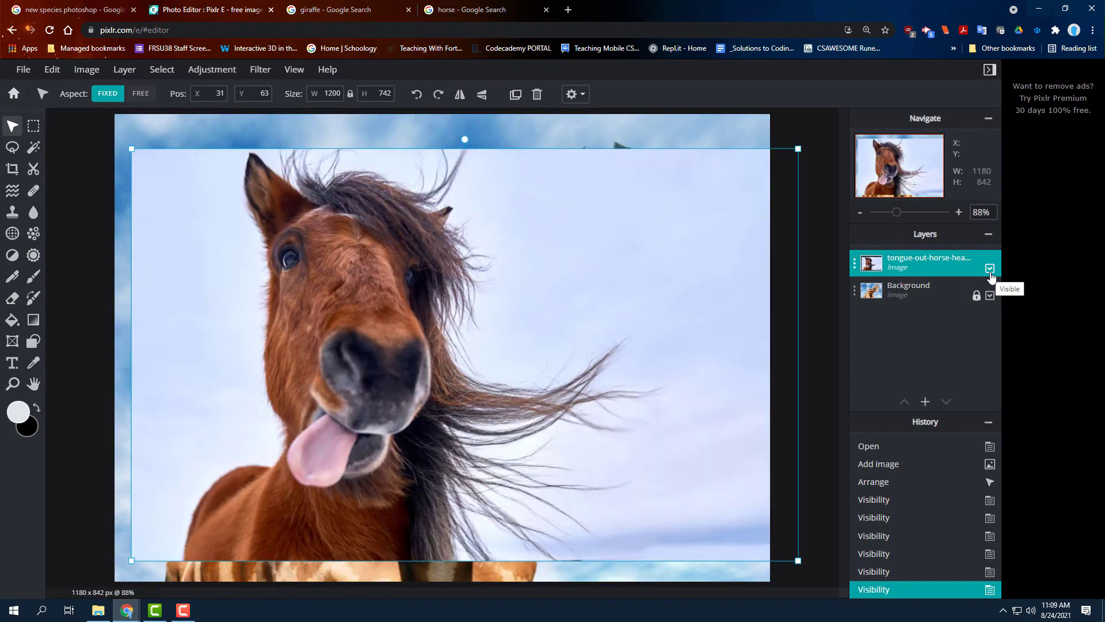
Open the horse layer's settings, try out its transparency, and close the settings with it at 100.
click(922, 266)
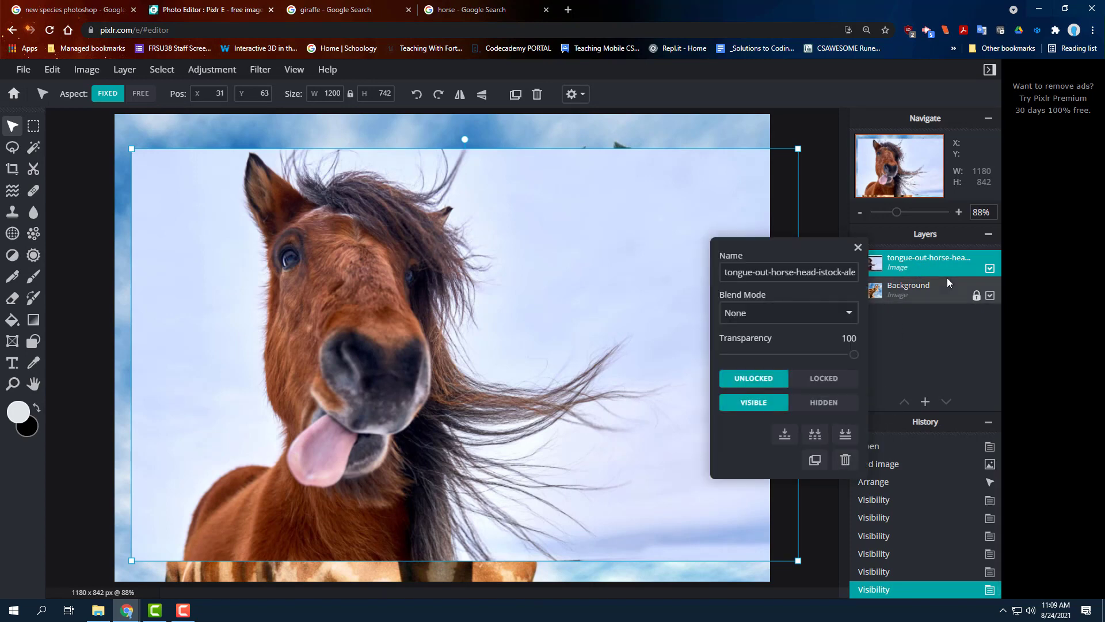
drag(854, 355, 978, 347)
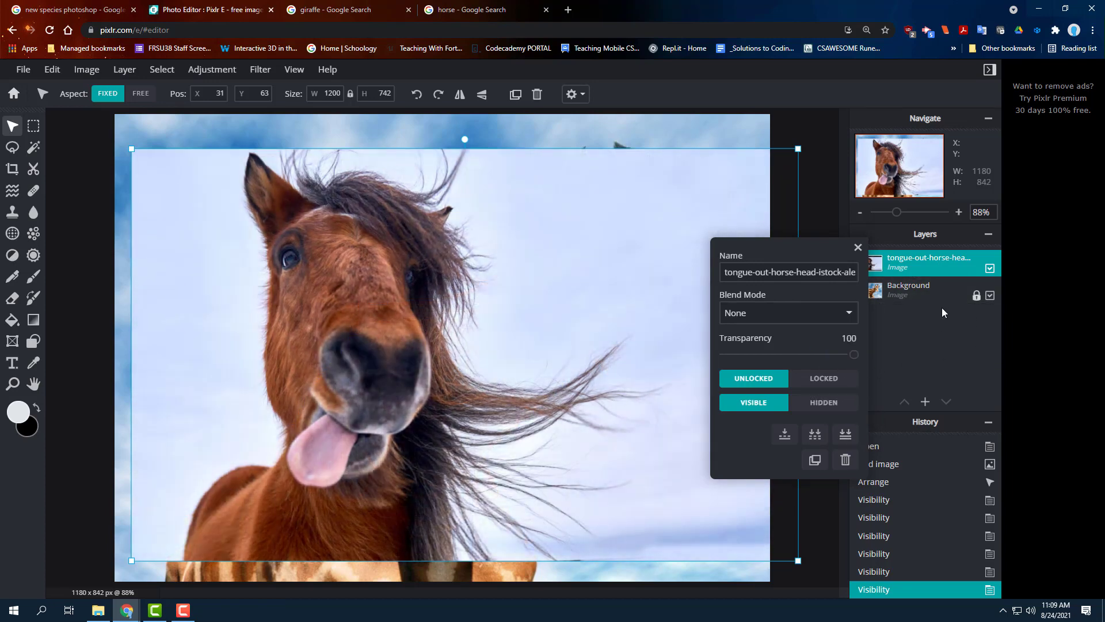
click(864, 265)
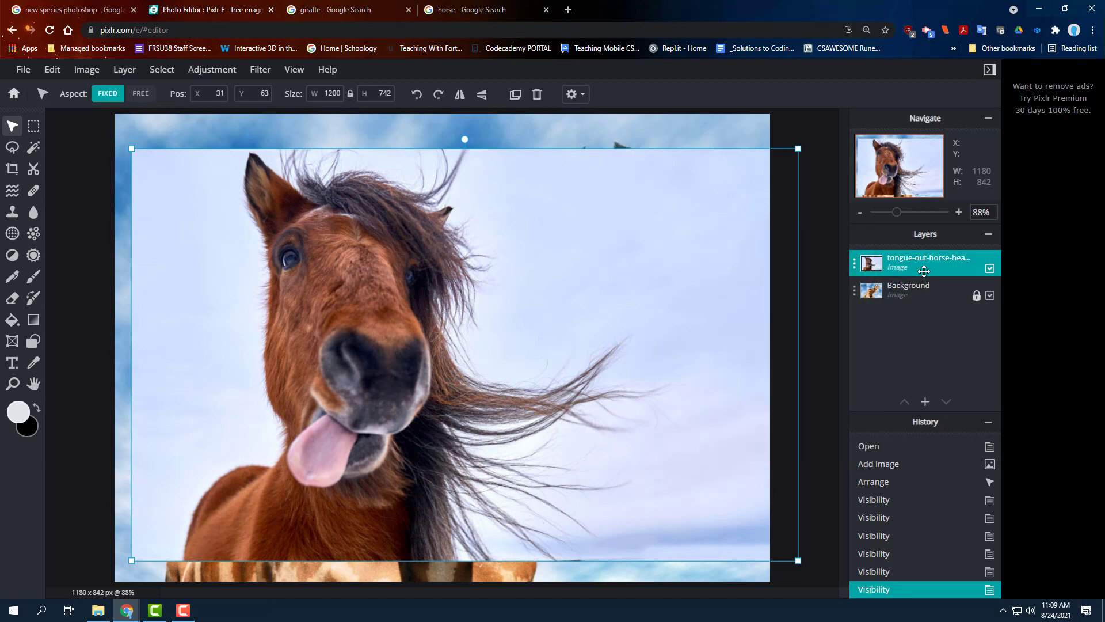
Move the horse layer around the canvas at full size, leaving it at about X 125, Y 73.
mouse_move(642, 267)
mouse_down()
mouse_move(632, 251)
mouse_move(684, 249)
mouse_move(631, 286)
mouse_up()
drag(542, 341, 647, 340)
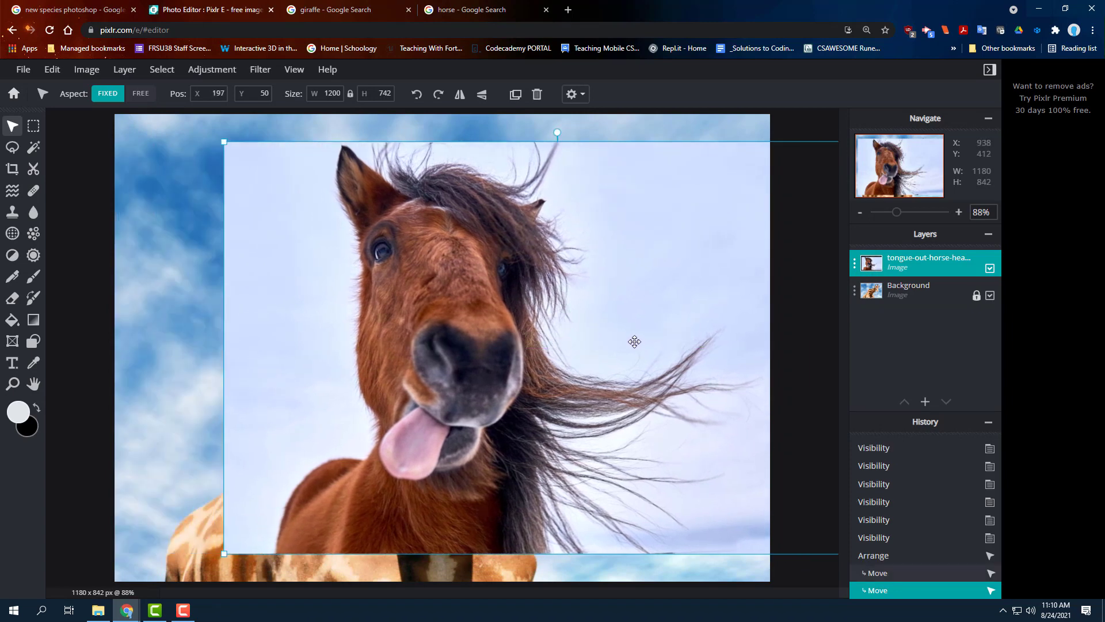
drag(461, 319, 610, 497)
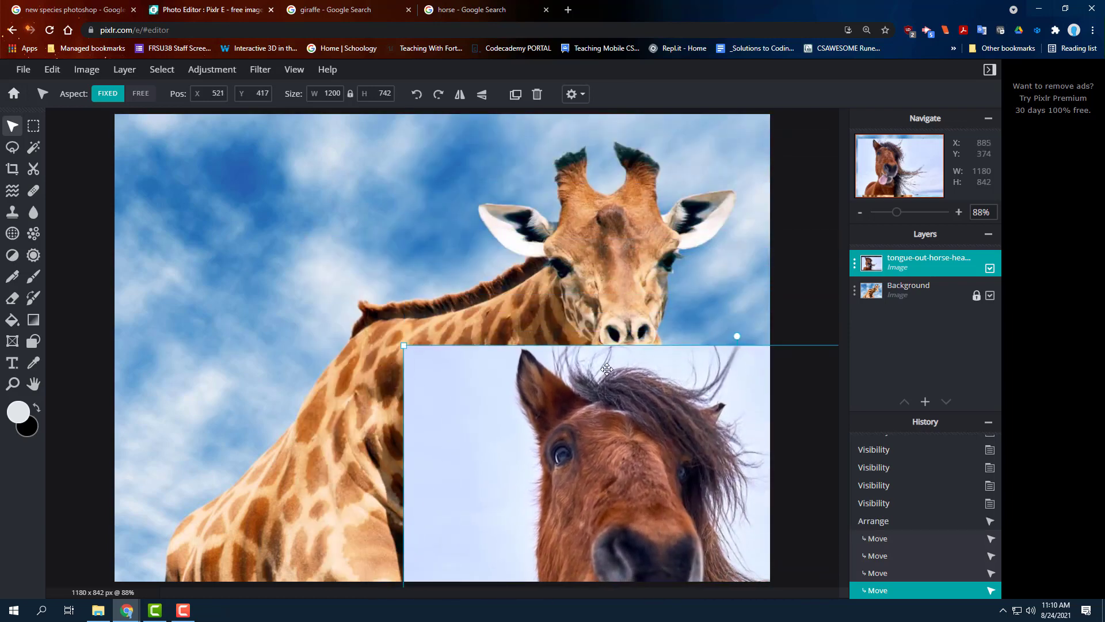
drag(607, 369, 509, 181)
drag(510, 248, 389, 245)
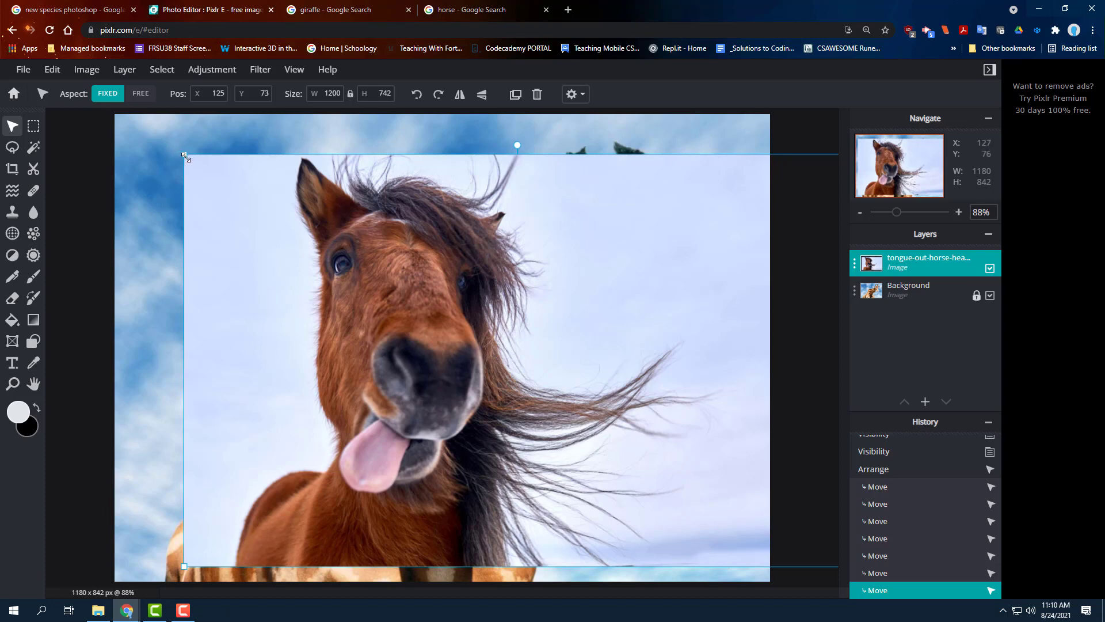
Scale the horse layer down to roughly match the giraffe's head and place it over the head.
drag(183, 155, 574, 361)
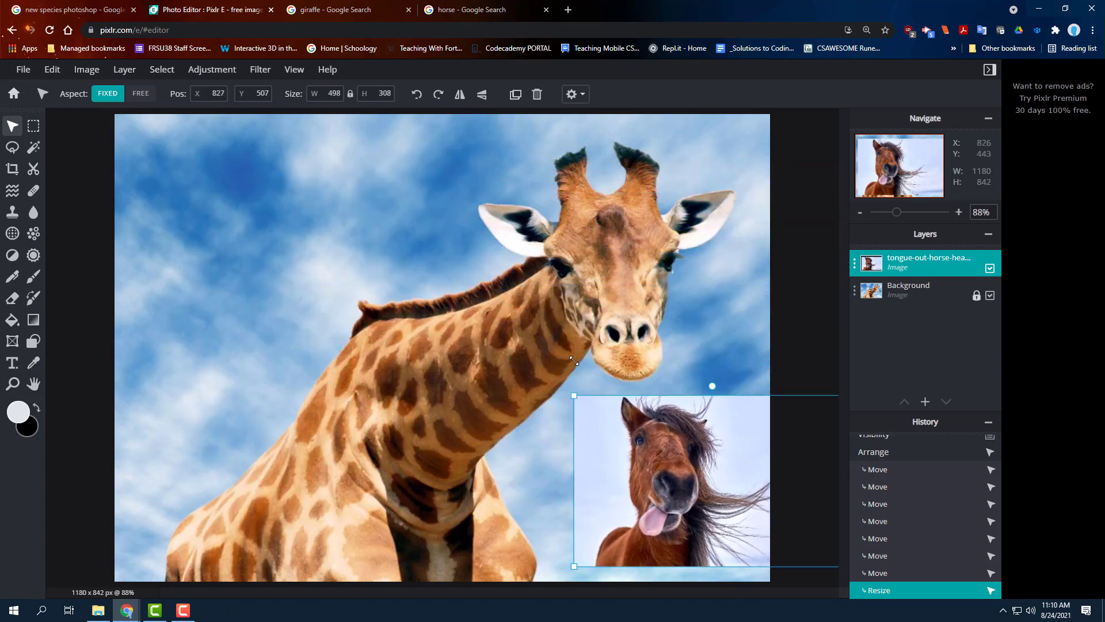
drag(655, 432, 407, 300)
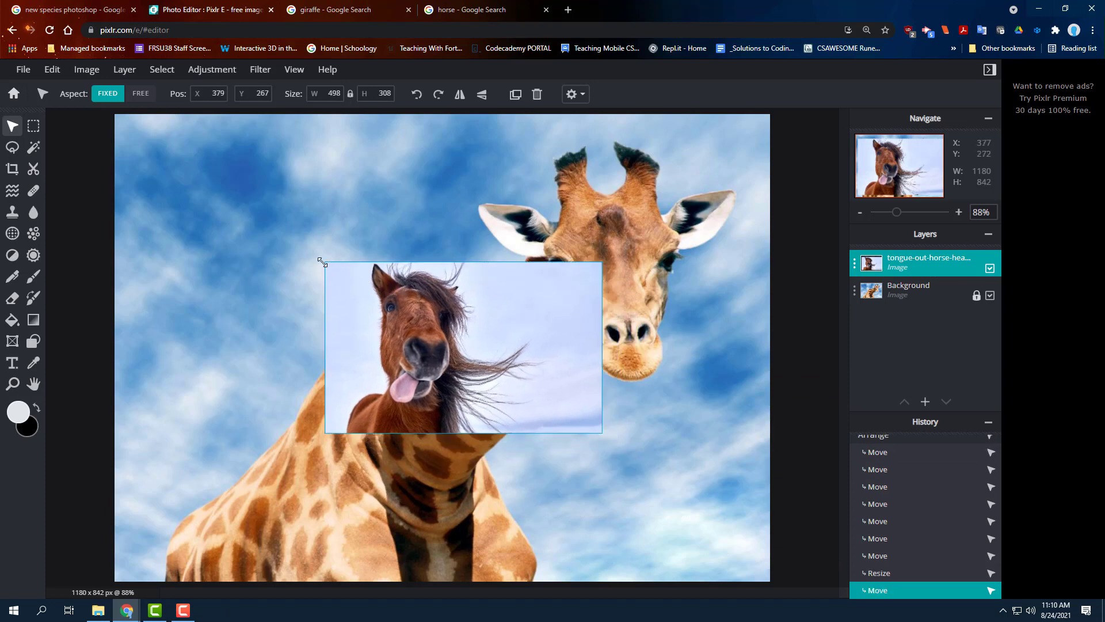
drag(323, 262, 287, 234)
drag(390, 316, 637, 470)
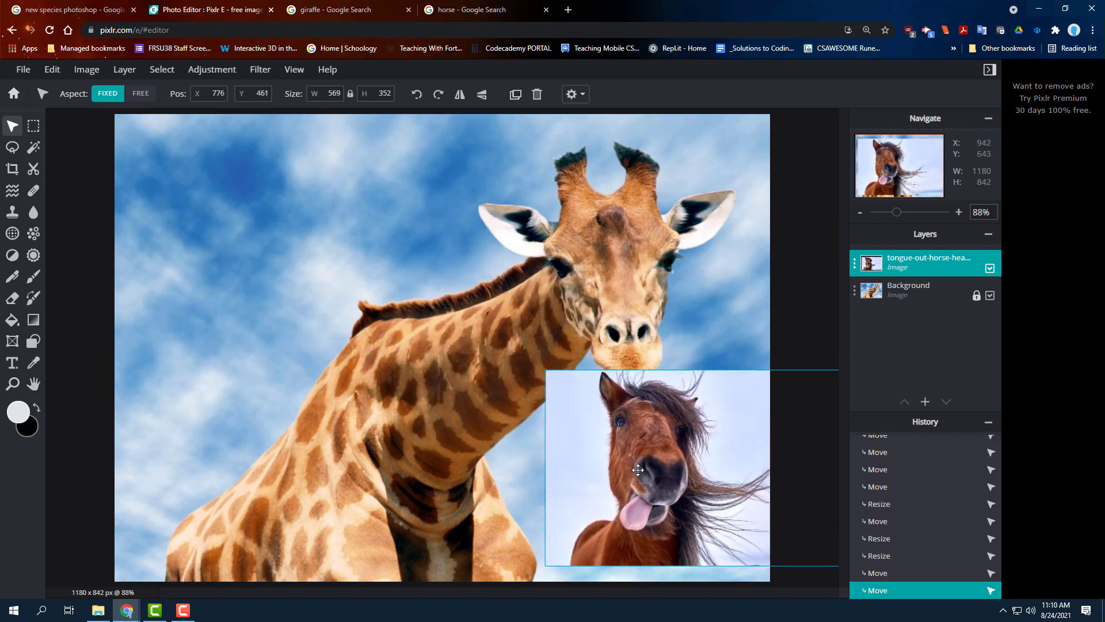
drag(610, 413, 590, 229)
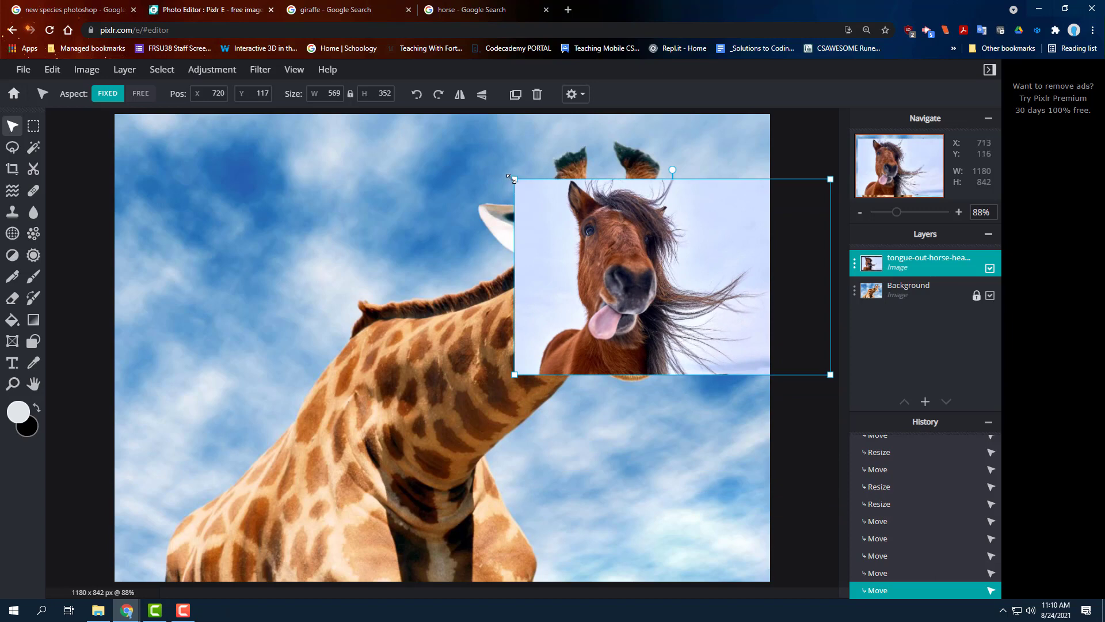
drag(511, 178, 451, 123)
drag(554, 228, 608, 234)
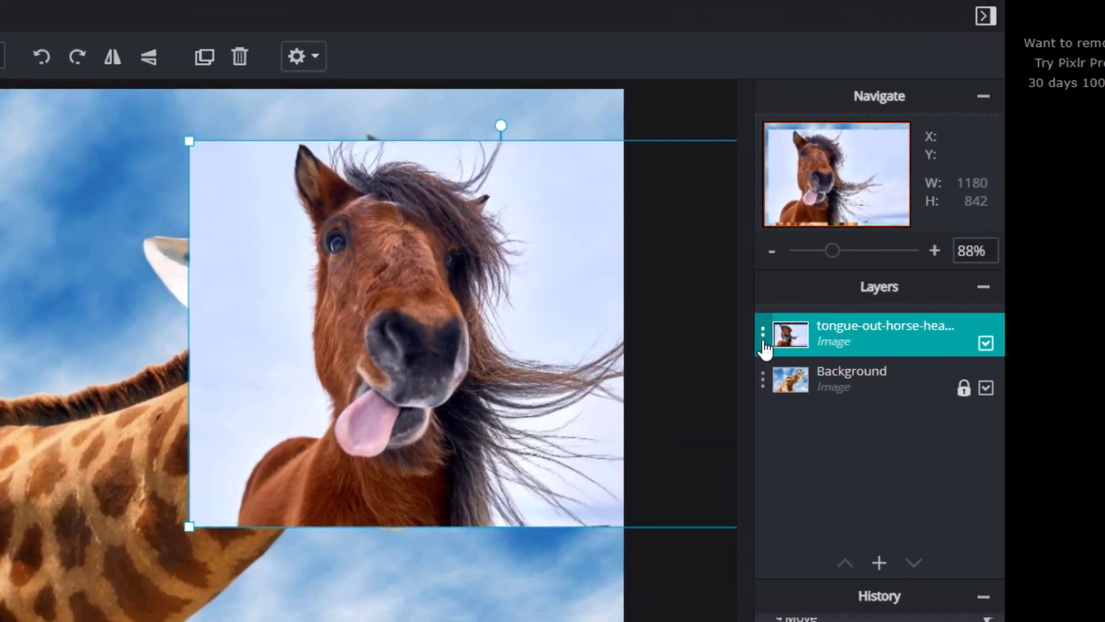
Set the horse layer's transparency to 69 and shift it so that its face overlaps the giraffe's head.
click(855, 270)
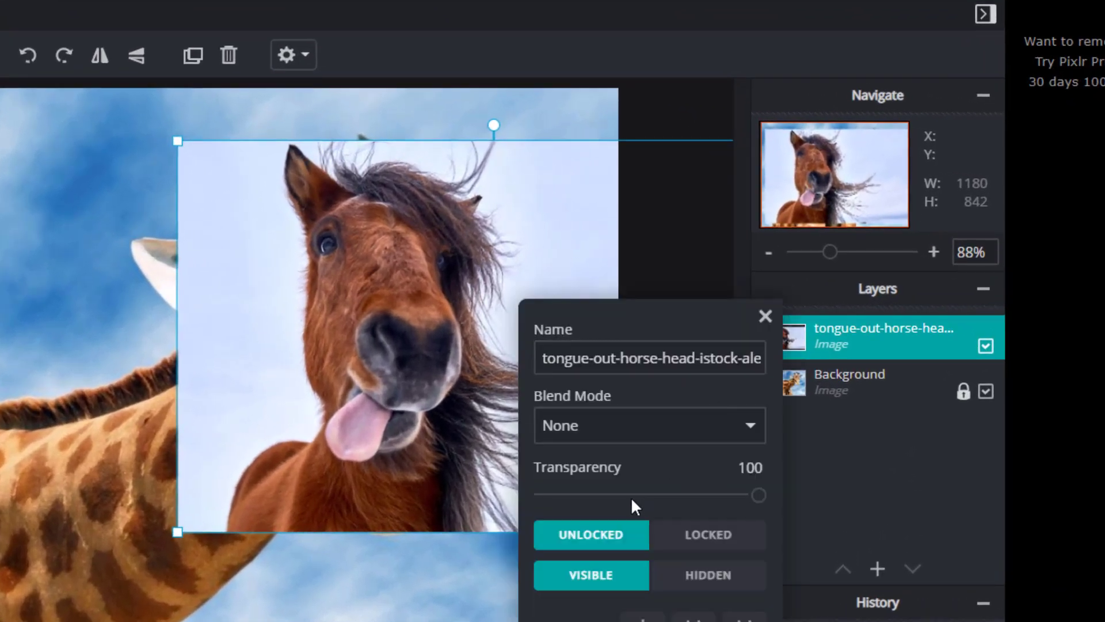
drag(755, 506, 694, 497)
drag(398, 317, 369, 336)
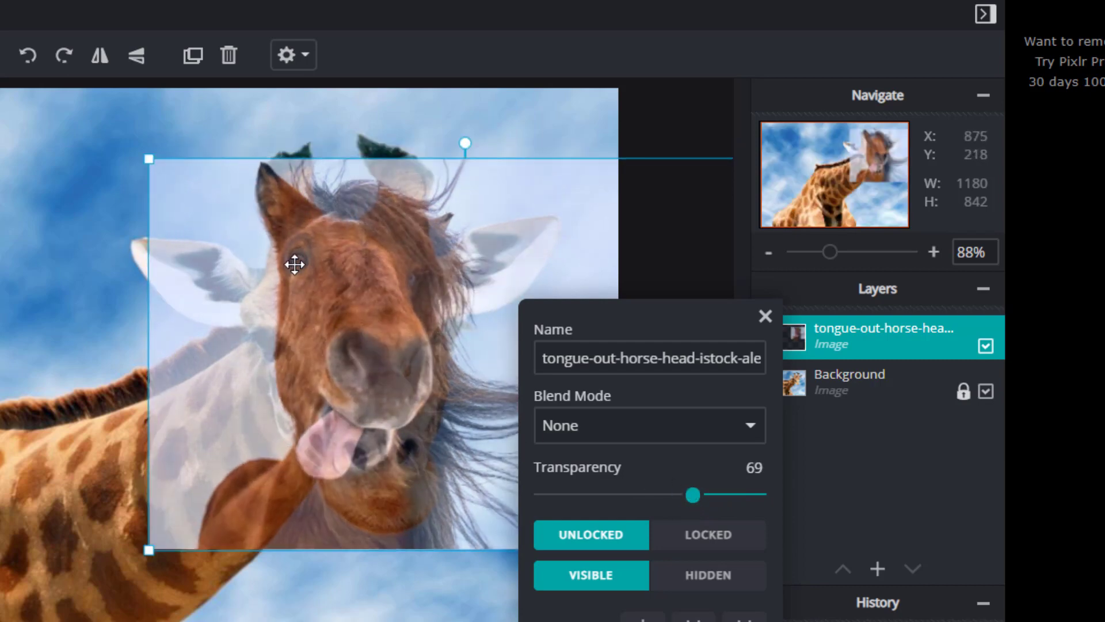
Enlarge the semi-transparent horse layer and reposition it until the horse's face covers the giraffe's face.
drag(147, 166, 56, 91)
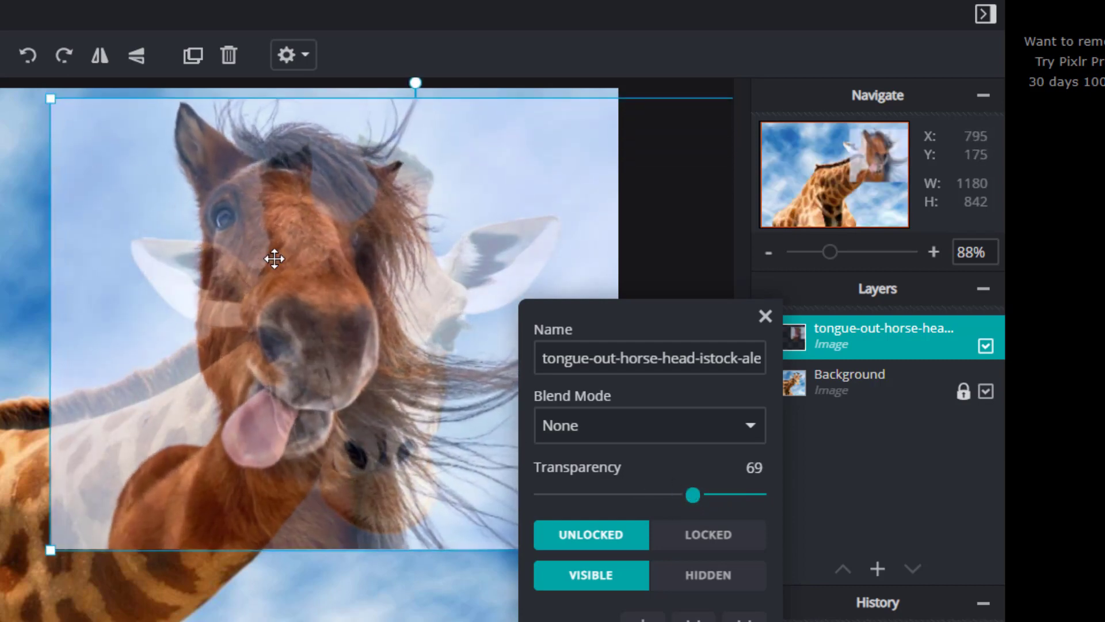
drag(276, 257, 368, 343)
drag(143, 180, 7, 105)
drag(262, 287, 333, 302)
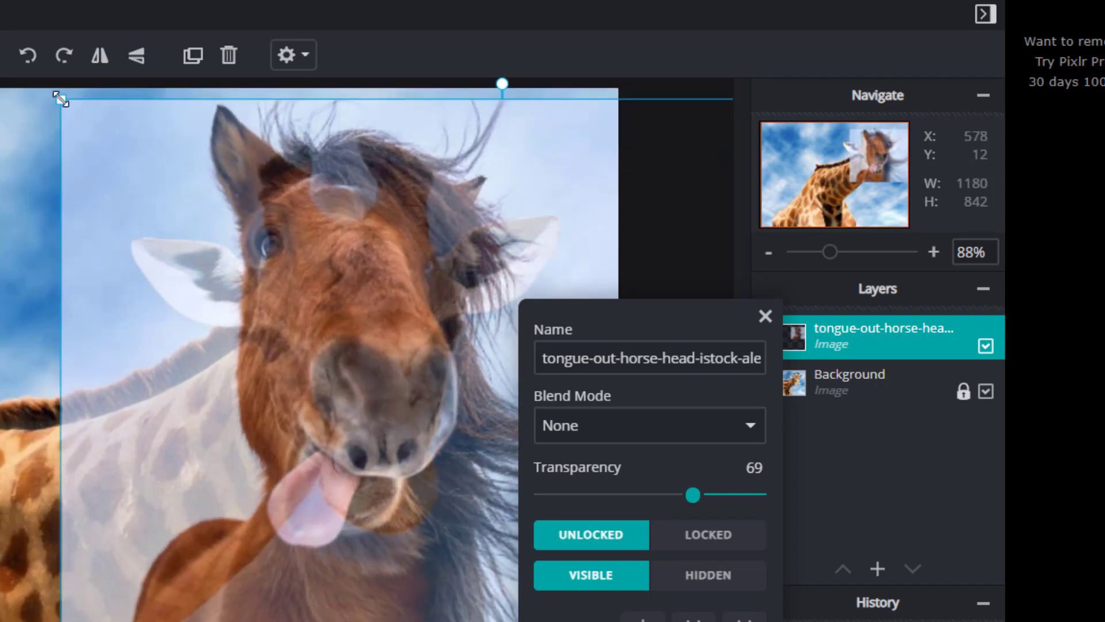
drag(60, 99, 42, 83)
drag(303, 267, 322, 271)
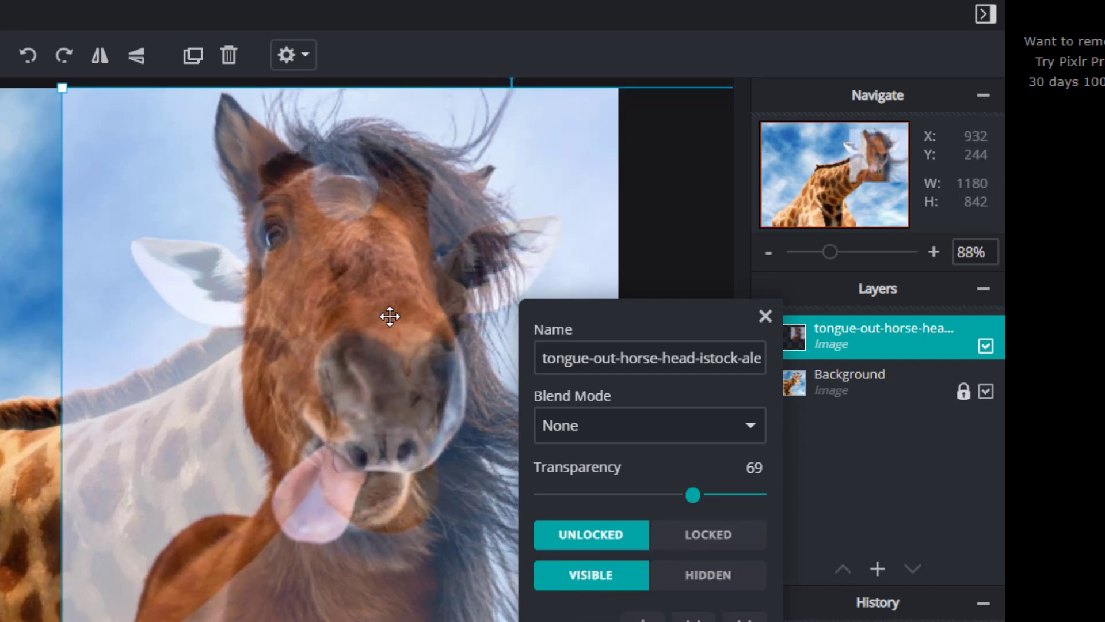
Set the horse layer's transparency back to 100 and close its settings.
click(765, 316)
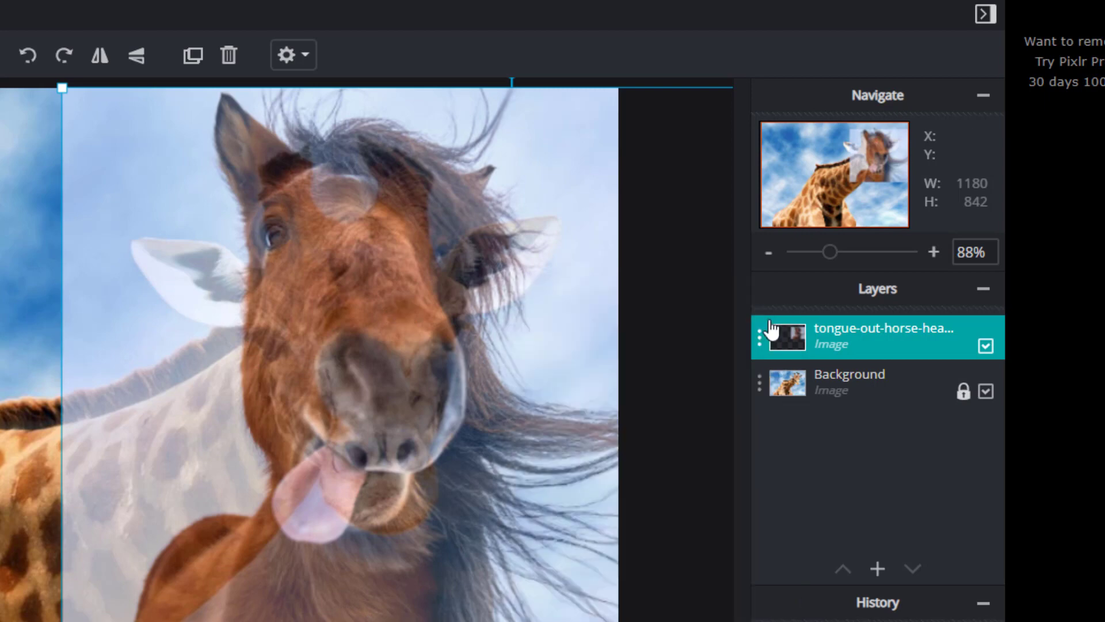
click(758, 336)
click(765, 316)
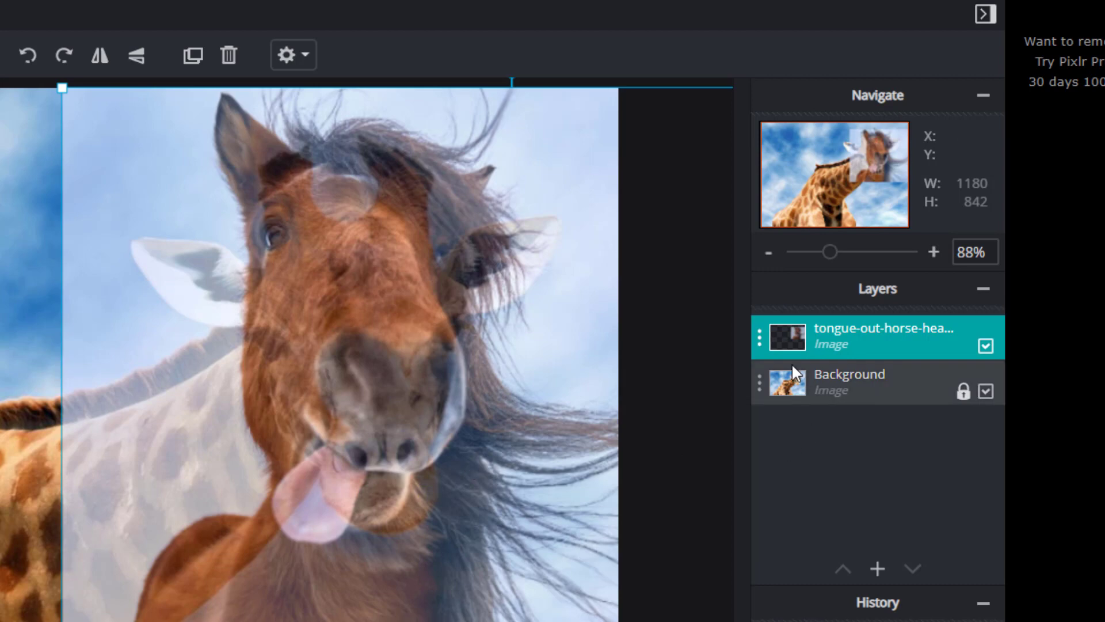
click(758, 337)
drag(687, 495, 799, 511)
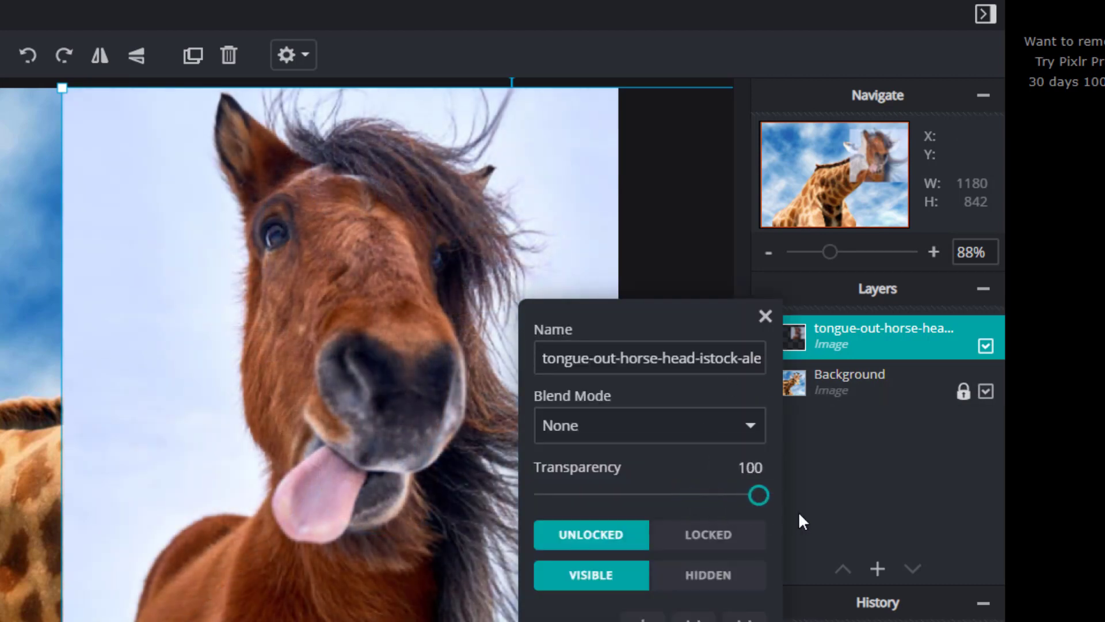
click(767, 318)
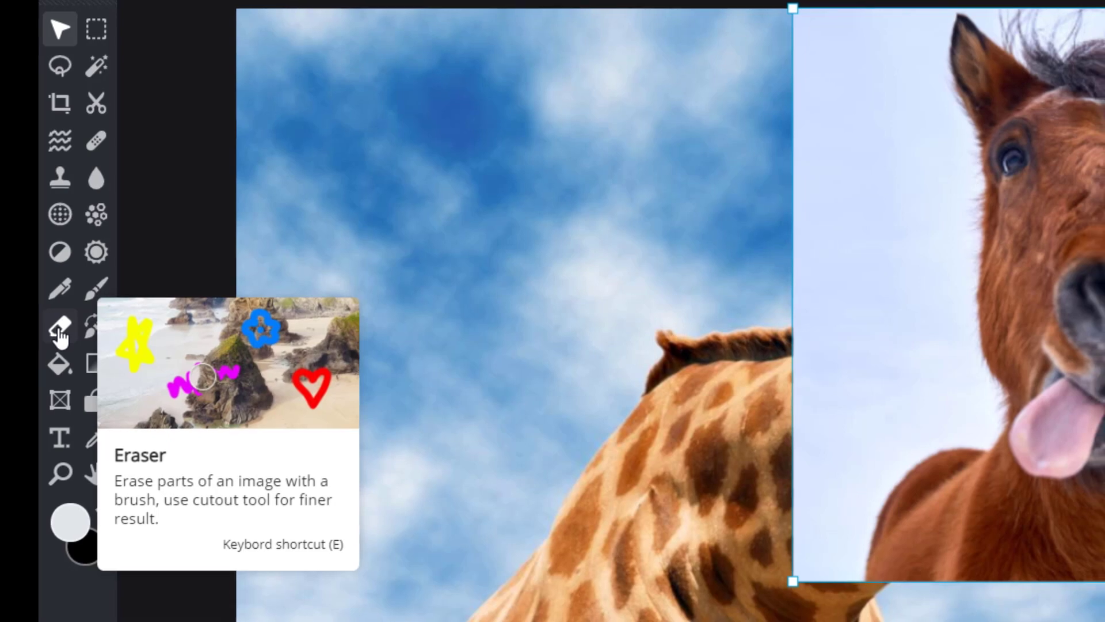
Choose the Eraser and set its brush to 92 px size and 26% softness.
click(69, 331)
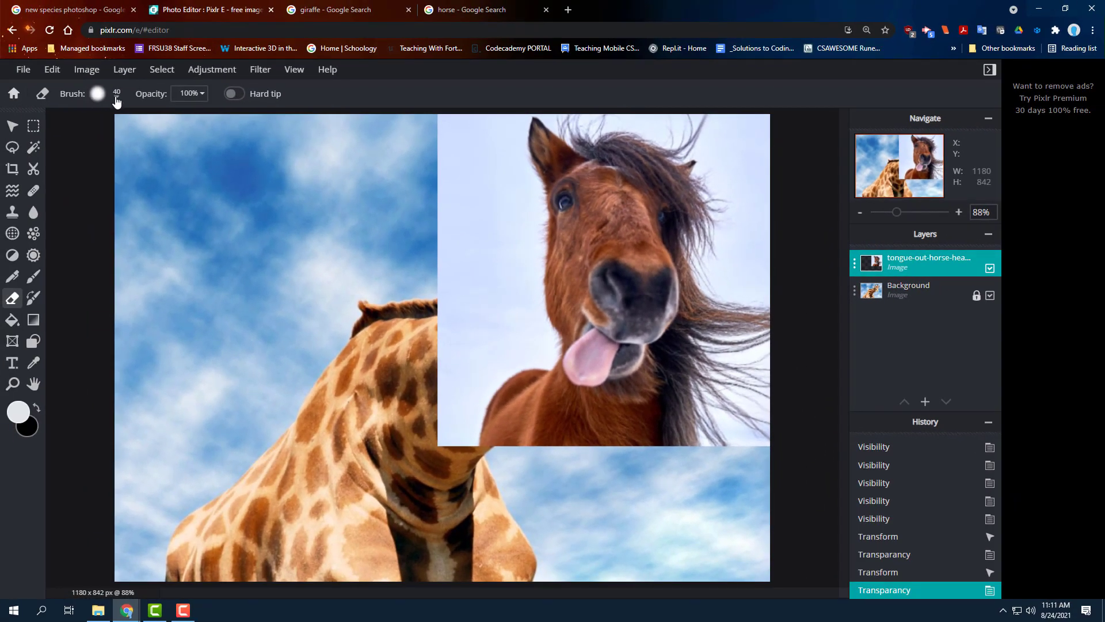
click(115, 98)
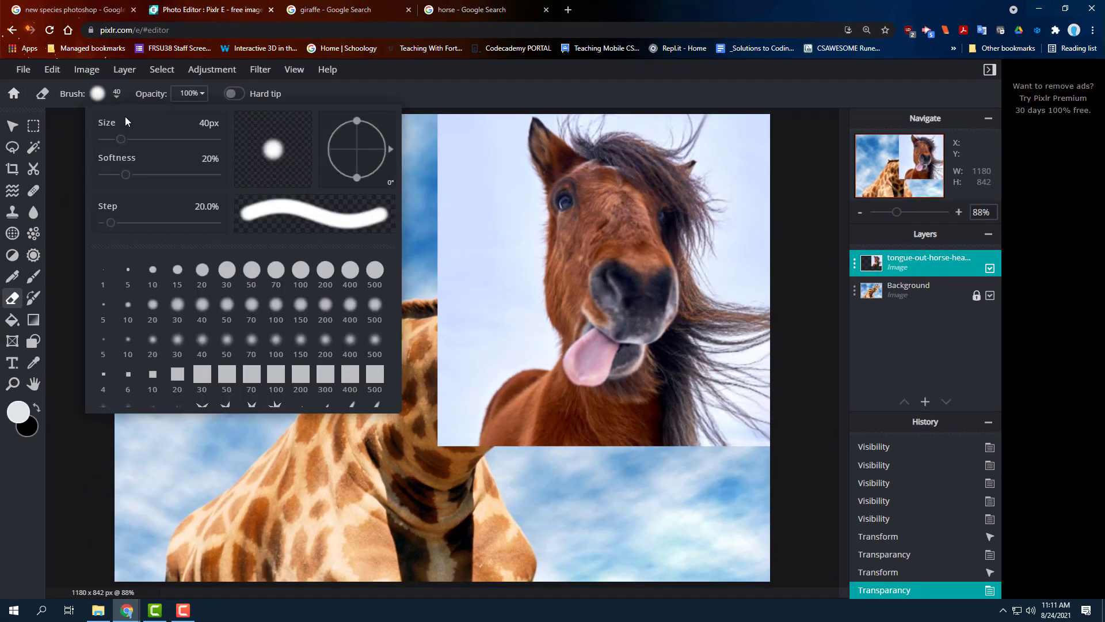
mouse_move(121, 144)
mouse_down()
mouse_move(157, 146)
mouse_move(137, 147)
mouse_move(151, 147)
mouse_move(134, 178)
mouse_up()
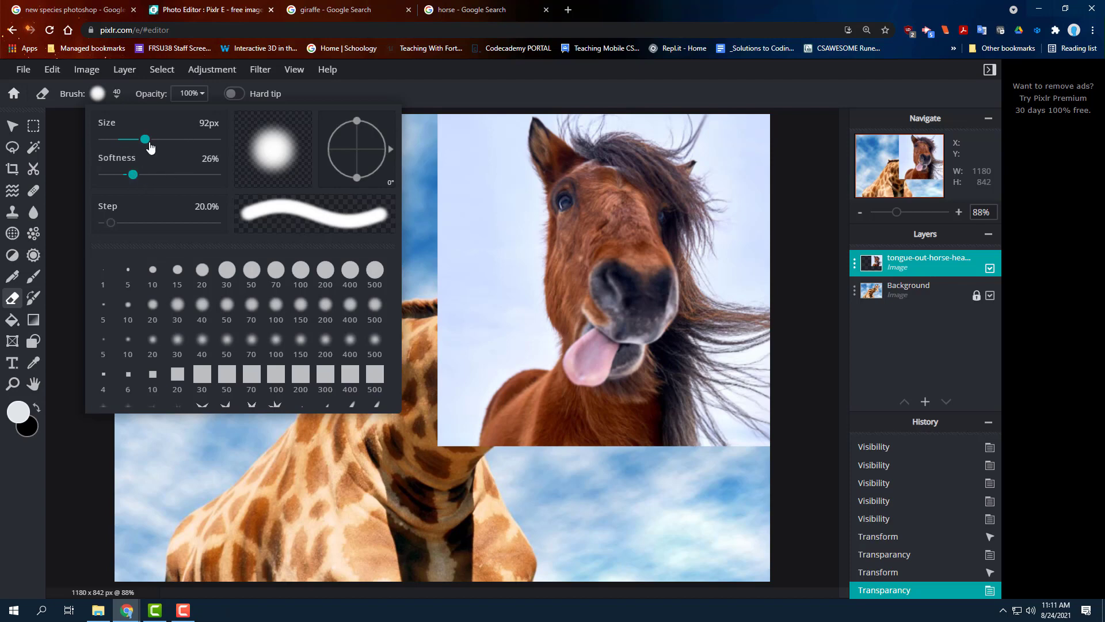
click(478, 193)
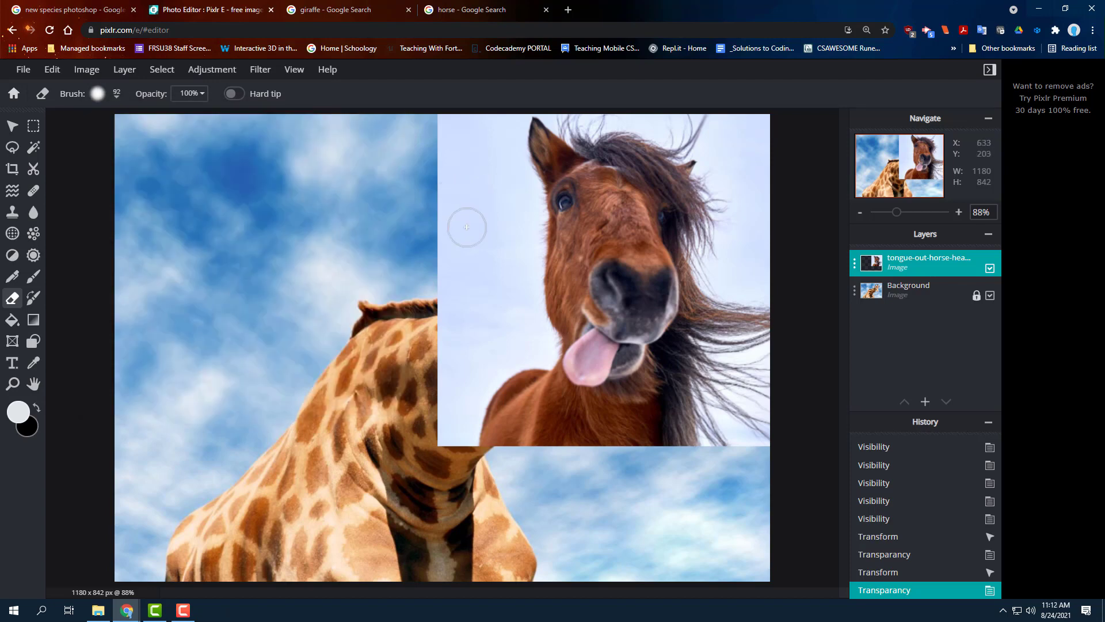
Erase the horse photo's pale background and the horse's body where they cover the giraffe's neck, up to the horse's jaw.
mouse_move(461, 222)
mouse_down()
mouse_move(457, 253)
mouse_move(480, 233)
mouse_move(465, 208)
mouse_move(440, 231)
mouse_move(471, 249)
mouse_move(453, 280)
mouse_move(467, 359)
mouse_move(452, 385)
mouse_move(442, 345)
mouse_move(468, 412)
mouse_move(453, 409)
mouse_move(444, 448)
mouse_move(458, 445)
mouse_move(463, 375)
mouse_up()
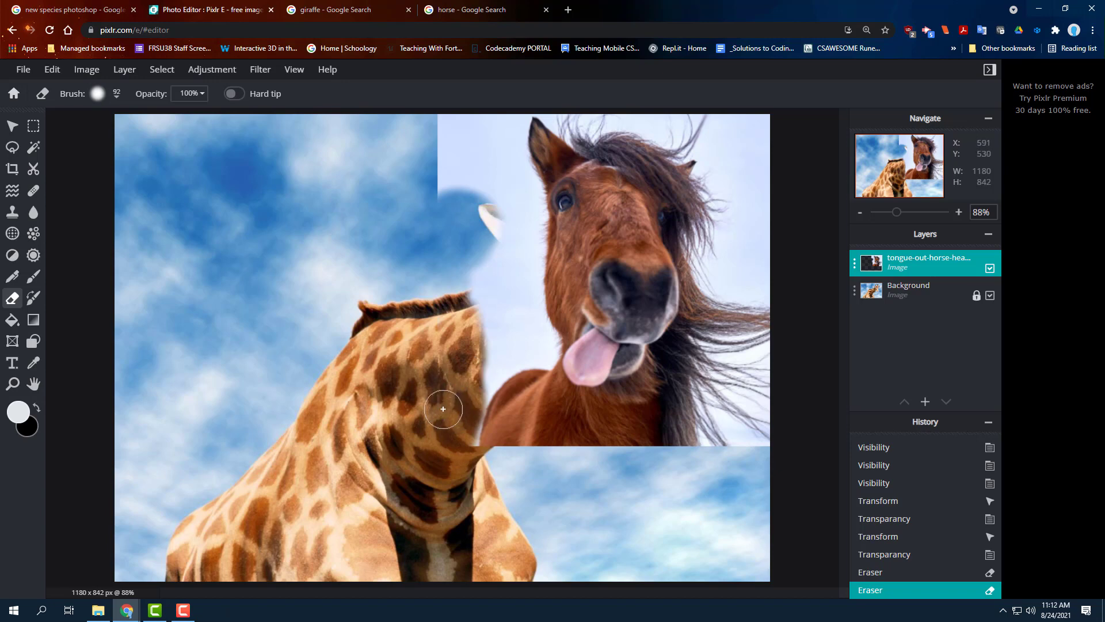
mouse_move(450, 422)
mouse_down()
mouse_move(532, 443)
mouse_move(540, 455)
mouse_up()
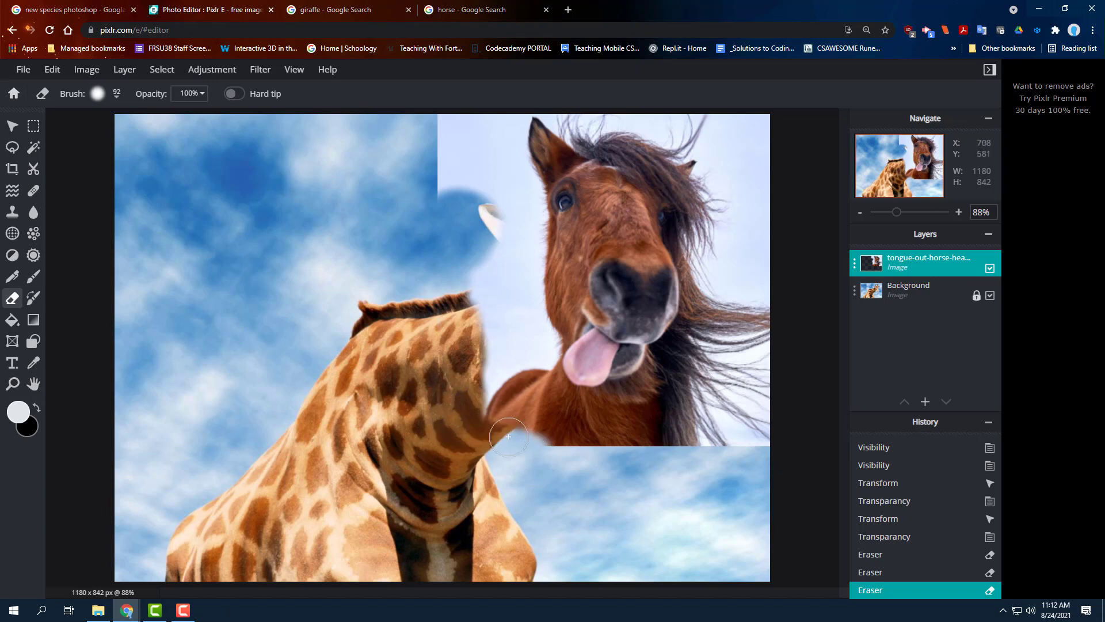
mouse_move(446, 401)
mouse_down()
mouse_move(500, 384)
mouse_move(524, 347)
mouse_move(522, 373)
mouse_move(477, 386)
mouse_move(508, 409)
mouse_up()
mouse_move(565, 445)
mouse_down()
mouse_move(539, 387)
mouse_move(563, 432)
mouse_move(558, 421)
mouse_move(579, 415)
mouse_move(563, 417)
mouse_up()
mouse_move(532, 369)
mouse_down()
mouse_move(492, 364)
mouse_move(498, 331)
mouse_move(489, 331)
mouse_move(543, 373)
mouse_up()
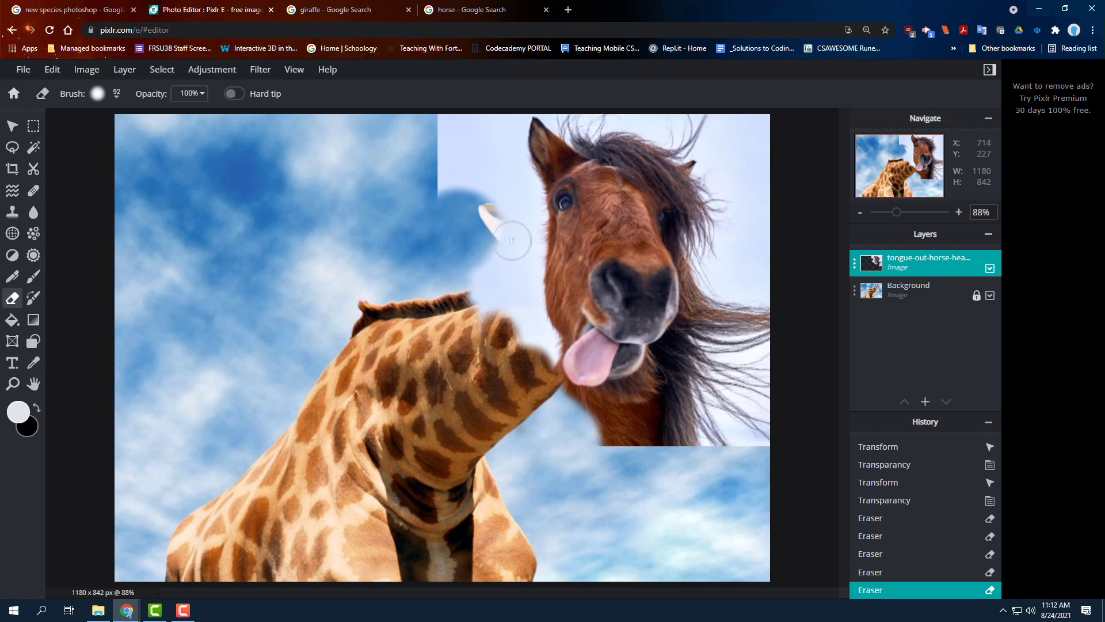
Erase the horse layer's background beside the horse's ear, over the giraffe's ear and across the horse's forehead.
mouse_move(455, 129)
mouse_down()
mouse_move(451, 114)
mouse_move(478, 229)
mouse_move(461, 185)
mouse_move(437, 209)
mouse_move(484, 114)
mouse_move(480, 148)
mouse_up()
mouse_move(474, 187)
mouse_down()
mouse_move(554, 216)
mouse_move(658, 224)
mouse_up()
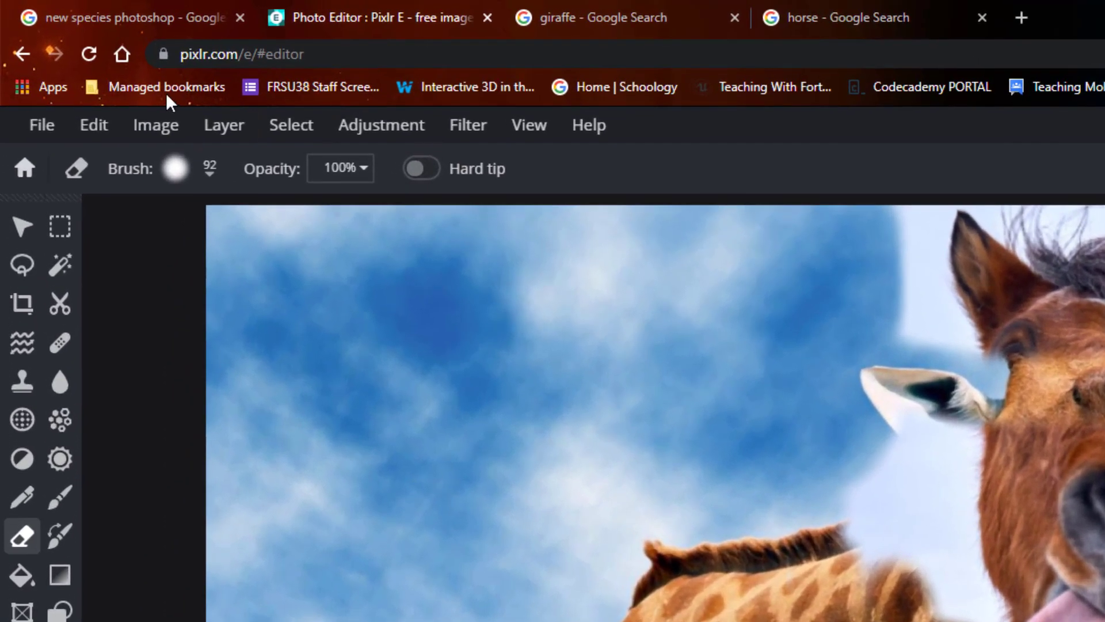
Undo the last two eraser strokes across the giraffe's ear and the horse's eye on the horse layer.
click(52, 70)
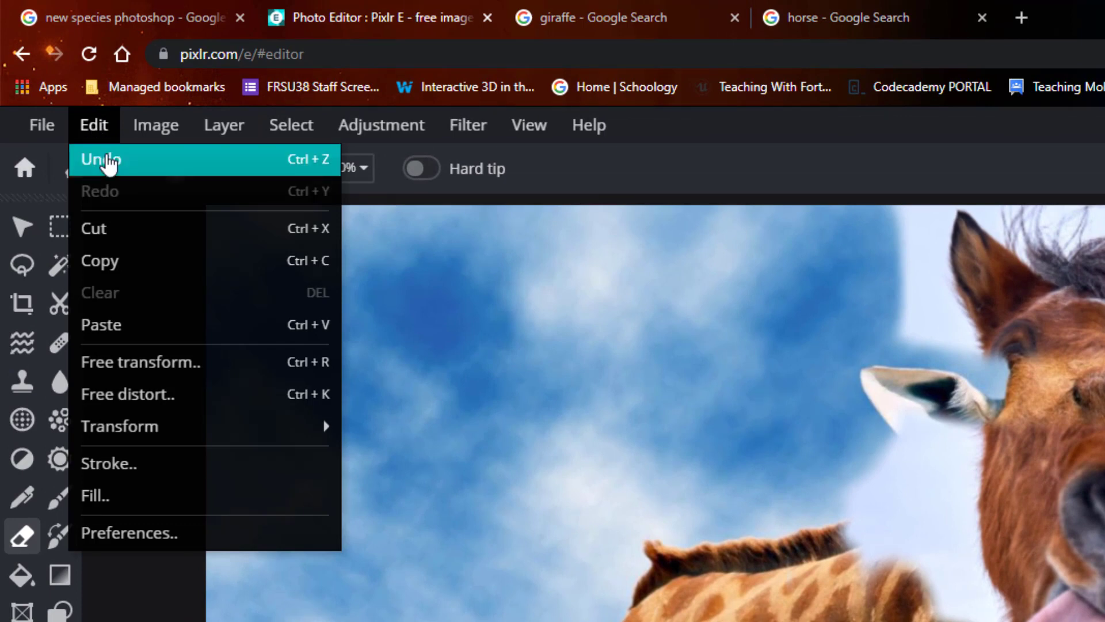
click(110, 162)
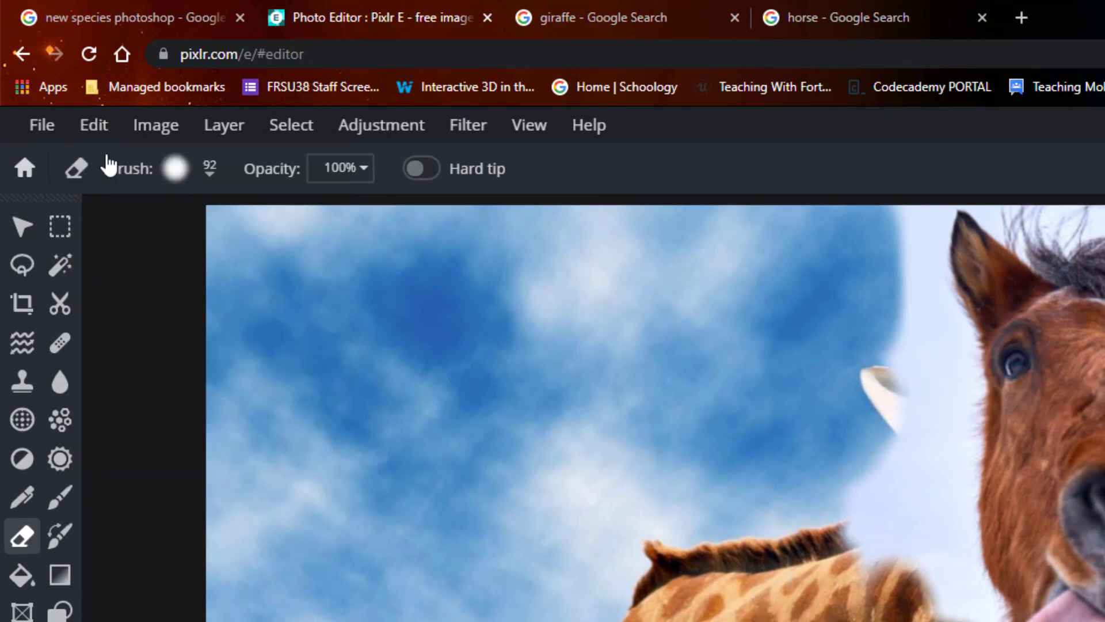
key(ctrl+z)
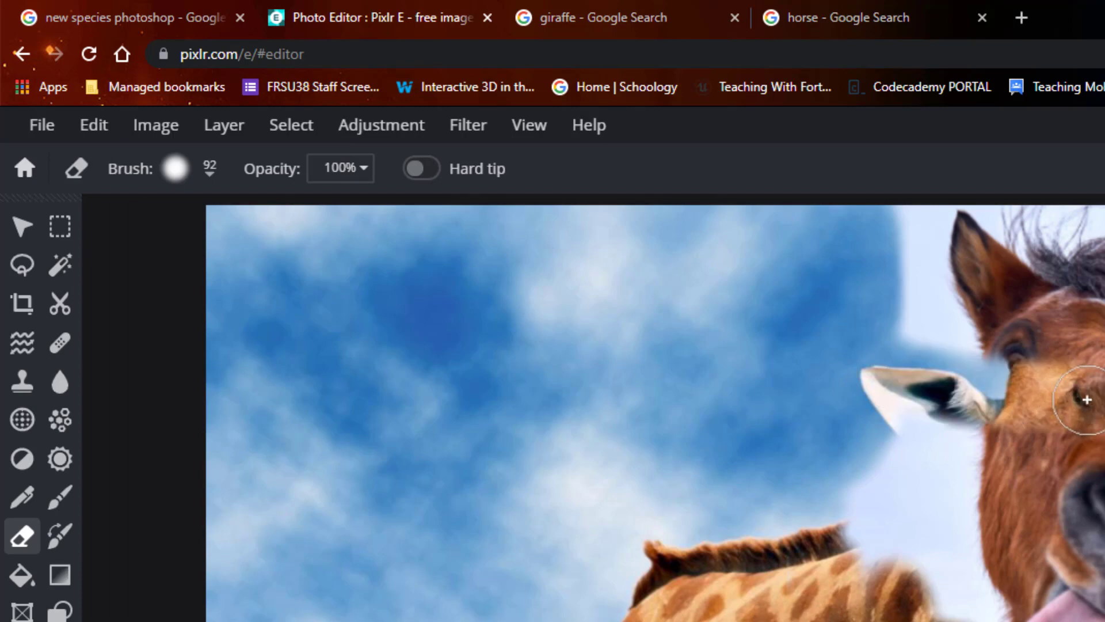
click(106, 132)
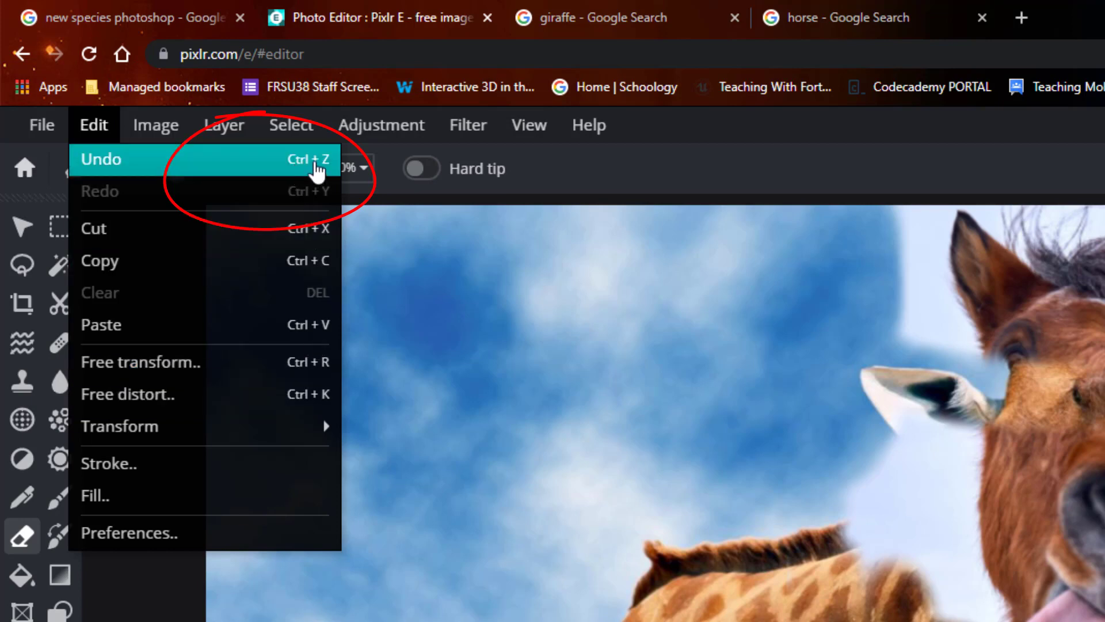
click(313, 168)
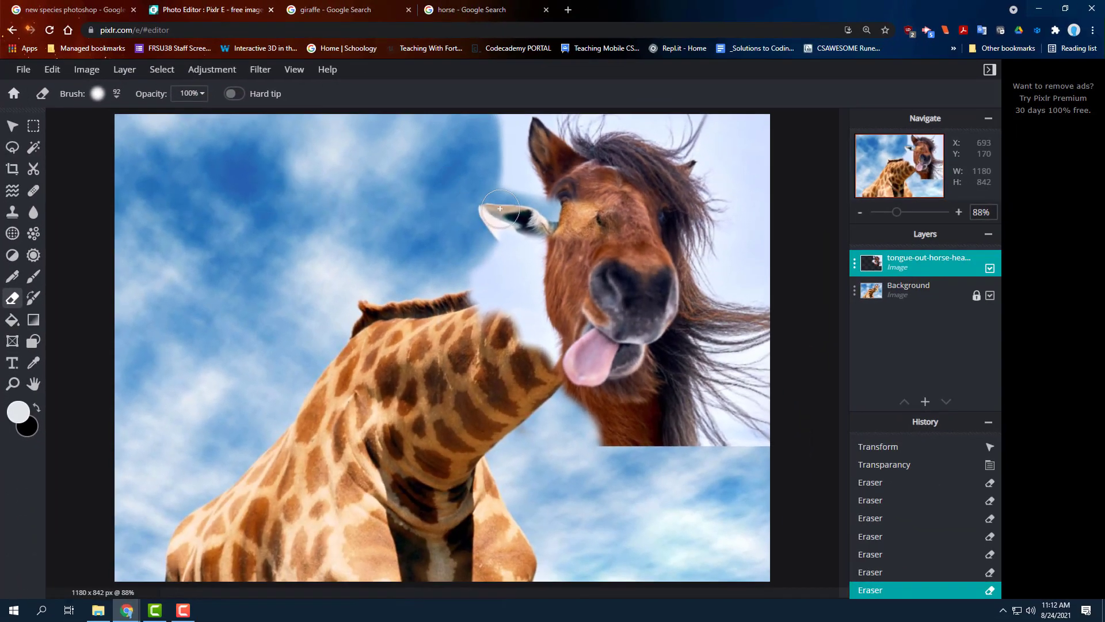
click(539, 227)
key(ctrl+z)
key(ctrl+z)
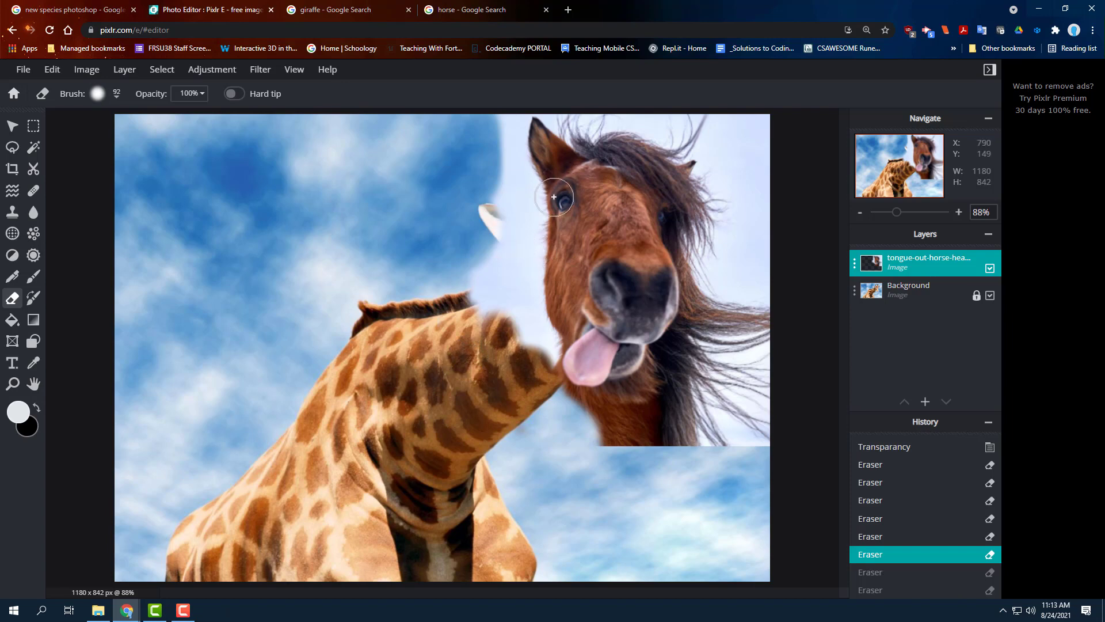
Try erasing across the horse's eye, muzzle and tongue, and undo all of those strokes.
drag(550, 190, 639, 262)
drag(723, 276, 586, 398)
drag(579, 279, 695, 416)
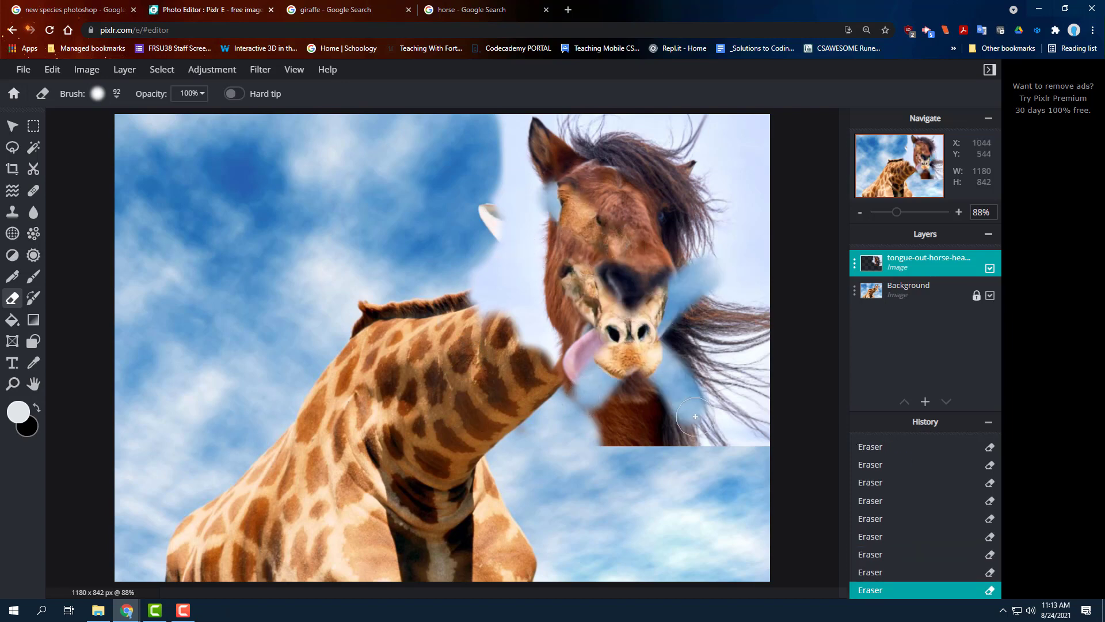
key(ctrl+z)
key(ctrl+z)
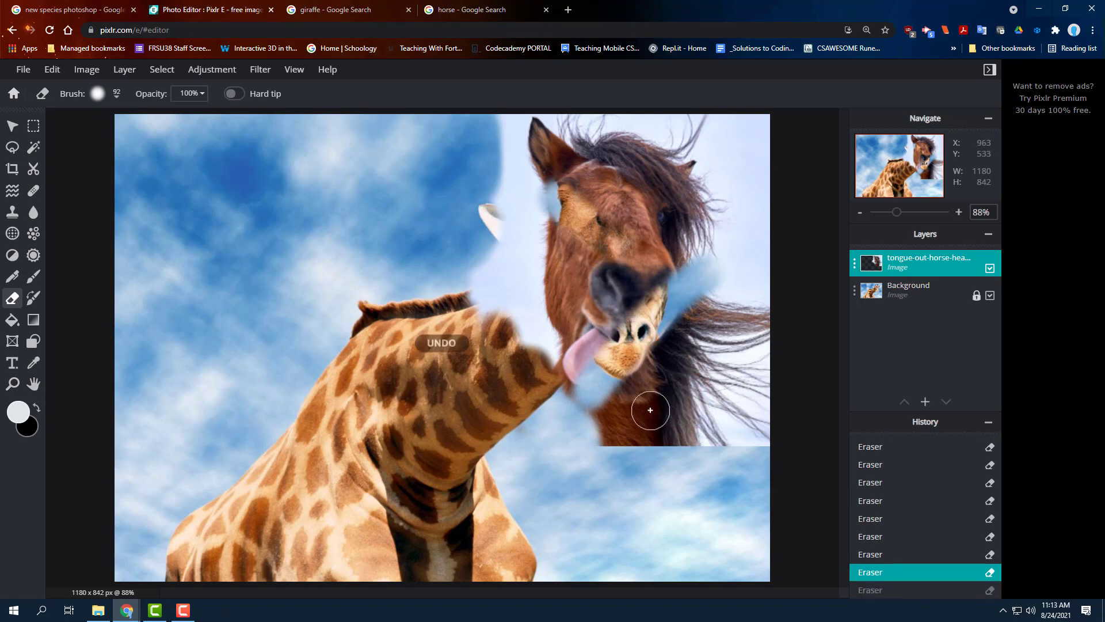
key(ctrl+z)
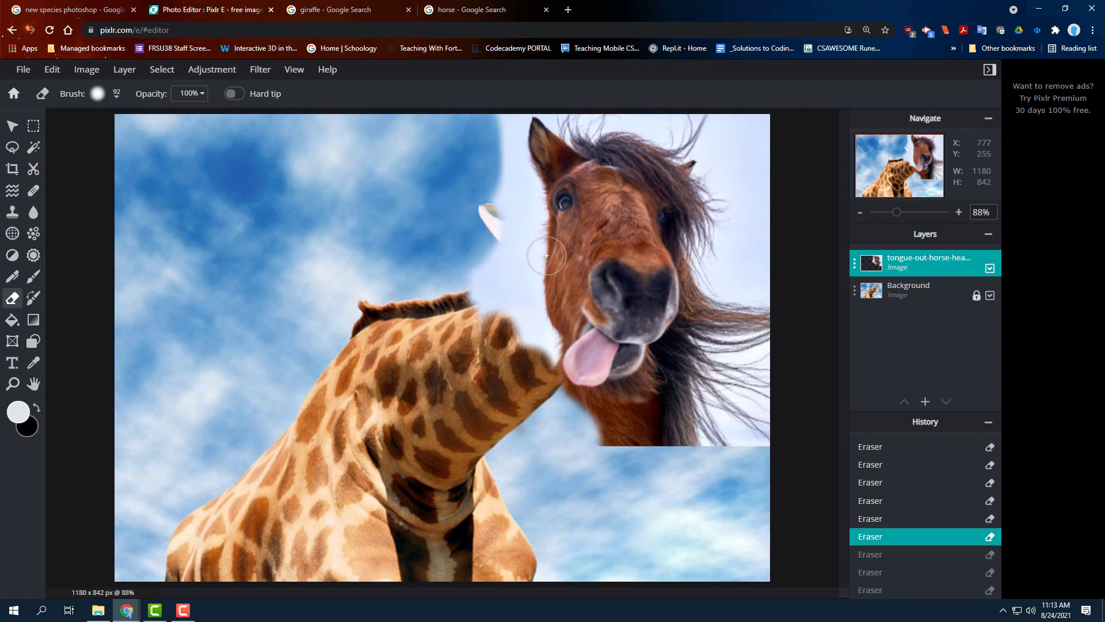
Erase the horse photo's background over the giraffe's upper neck and ear, undoing the stroke that cuts into the horse's cheek.
scroll(539, 357, up, 1)
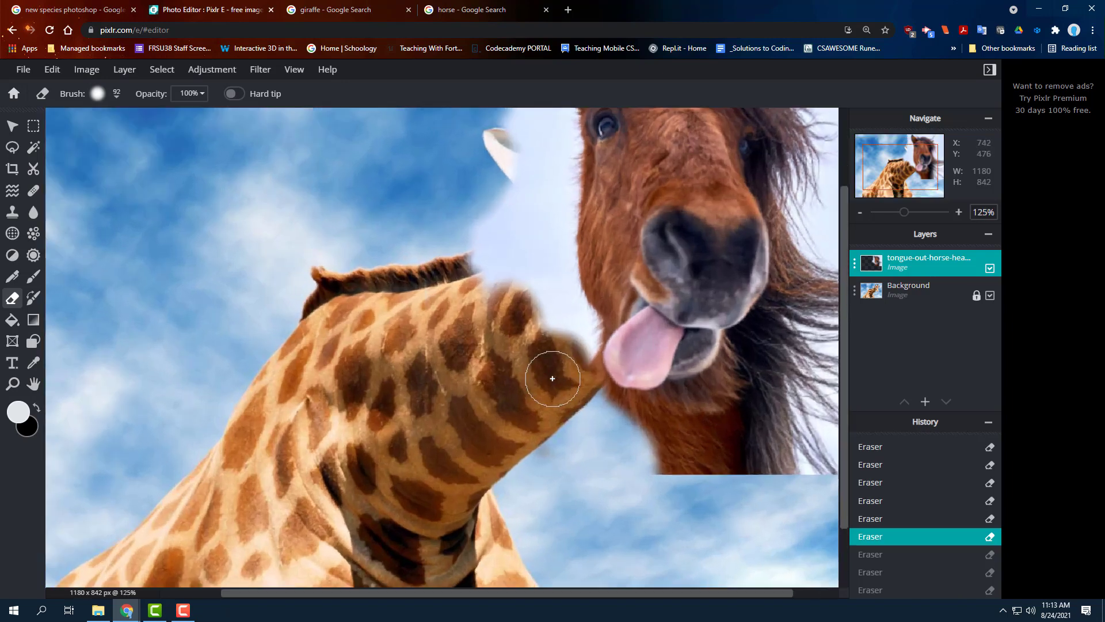
scroll(554, 369, up, 1)
scroll(555, 369, down, 1)
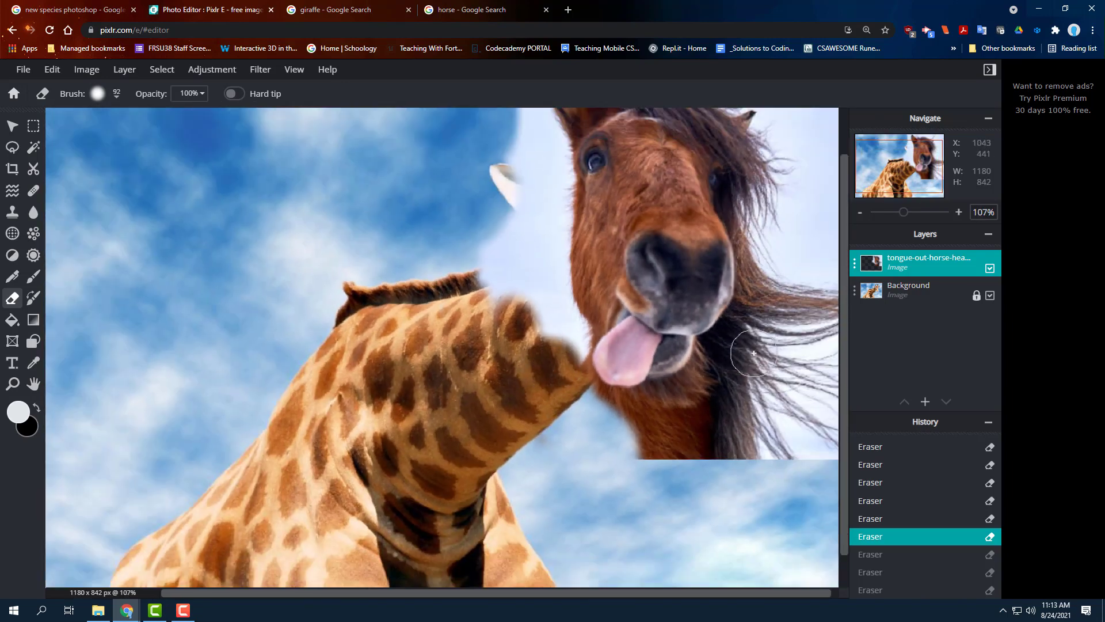
drag(845, 336, 841, 290)
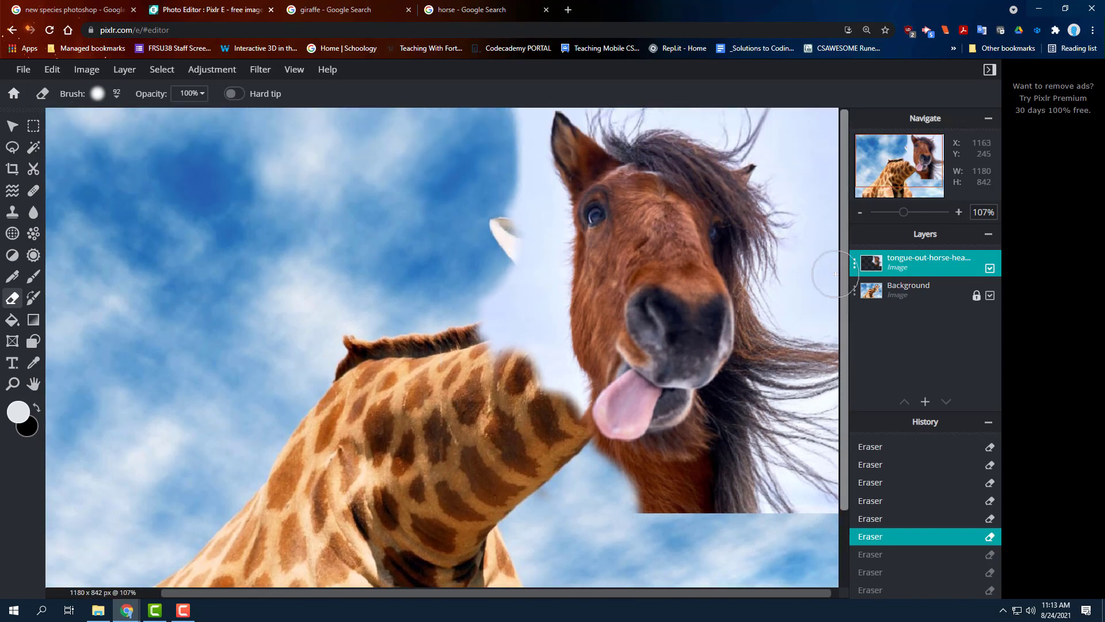
mouse_move(554, 417)
mouse_down()
mouse_move(472, 299)
mouse_move(491, 337)
mouse_move(501, 297)
mouse_move(522, 314)
mouse_move(547, 406)
mouse_move(504, 207)
mouse_move(532, 268)
mouse_move(517, 356)
mouse_move(543, 313)
mouse_move(624, 305)
mouse_up()
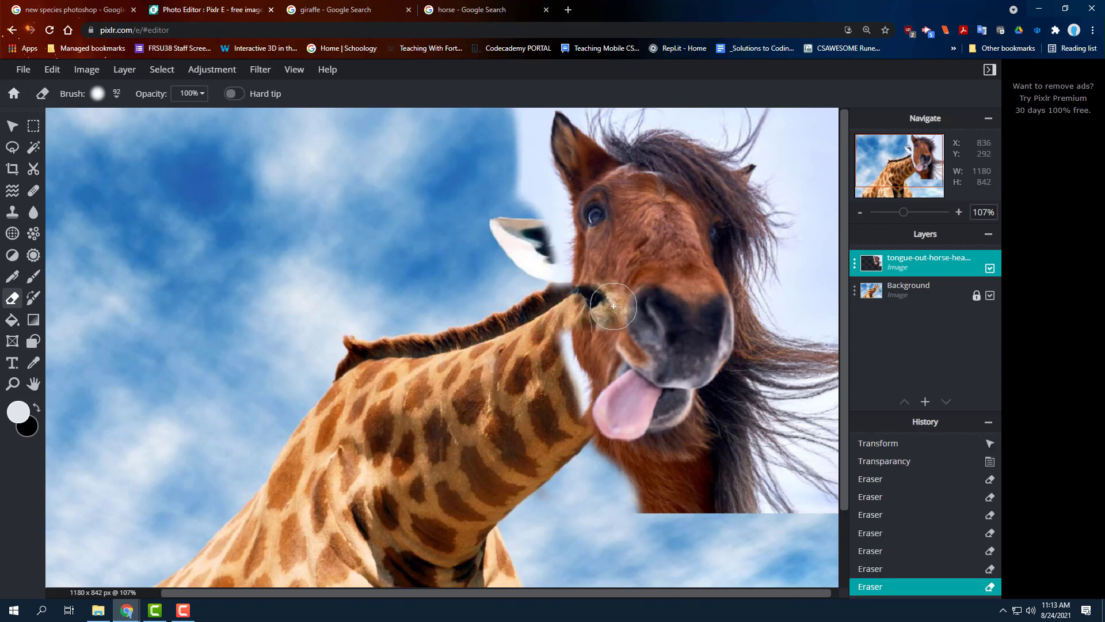
key(ctrl+z)
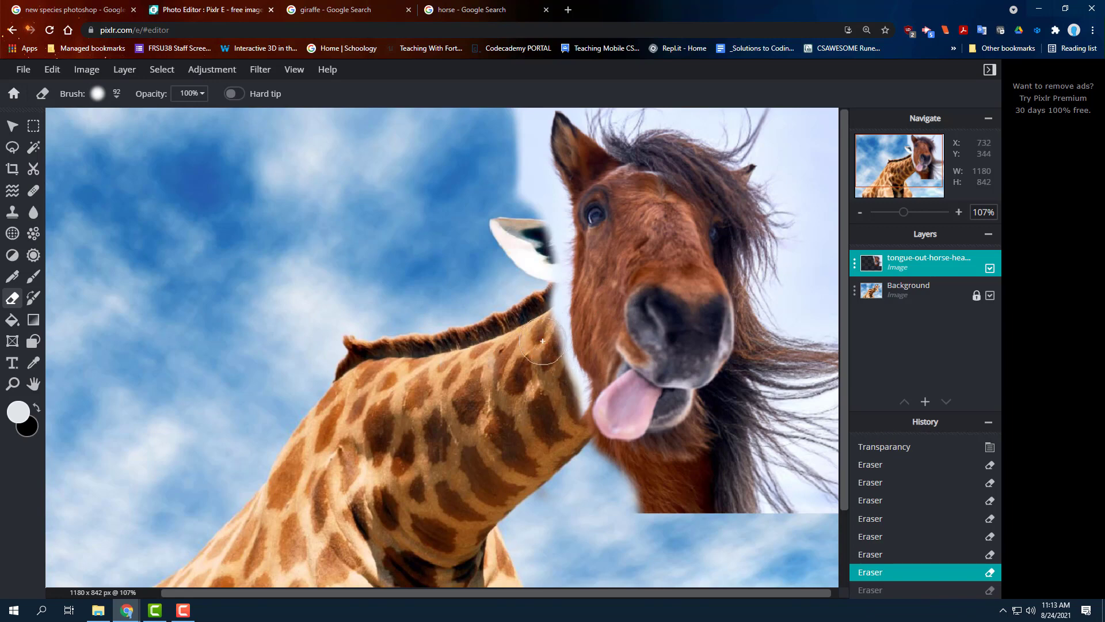
Erase the pale strip between the giraffe's neck and the horse's jaw beside the tongue.
scroll(554, 357, up, 5)
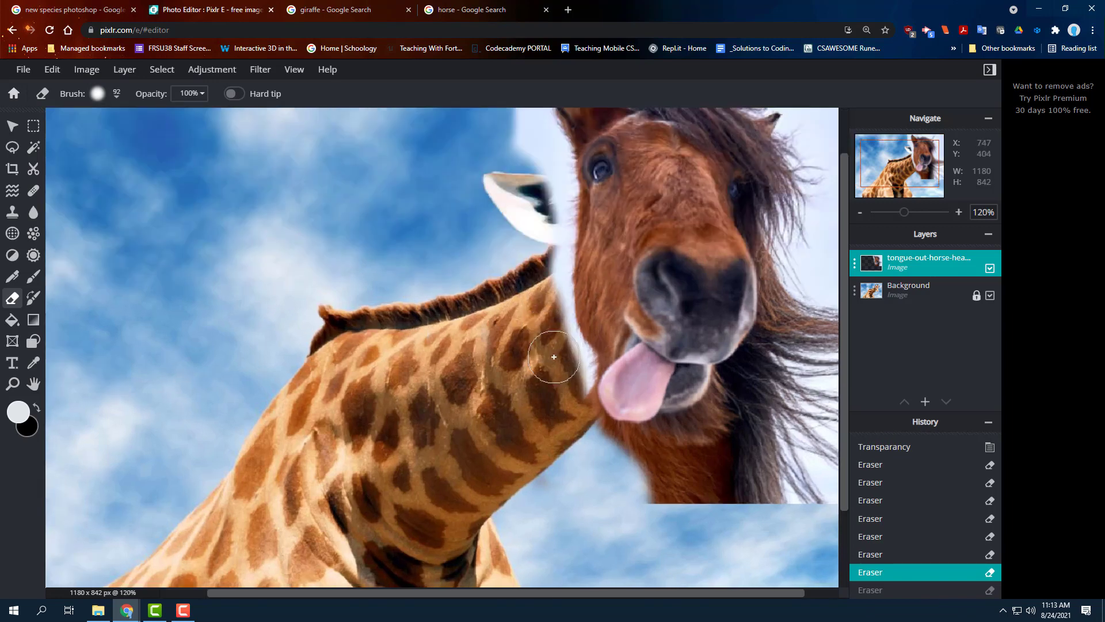
scroll(554, 357, up, 10)
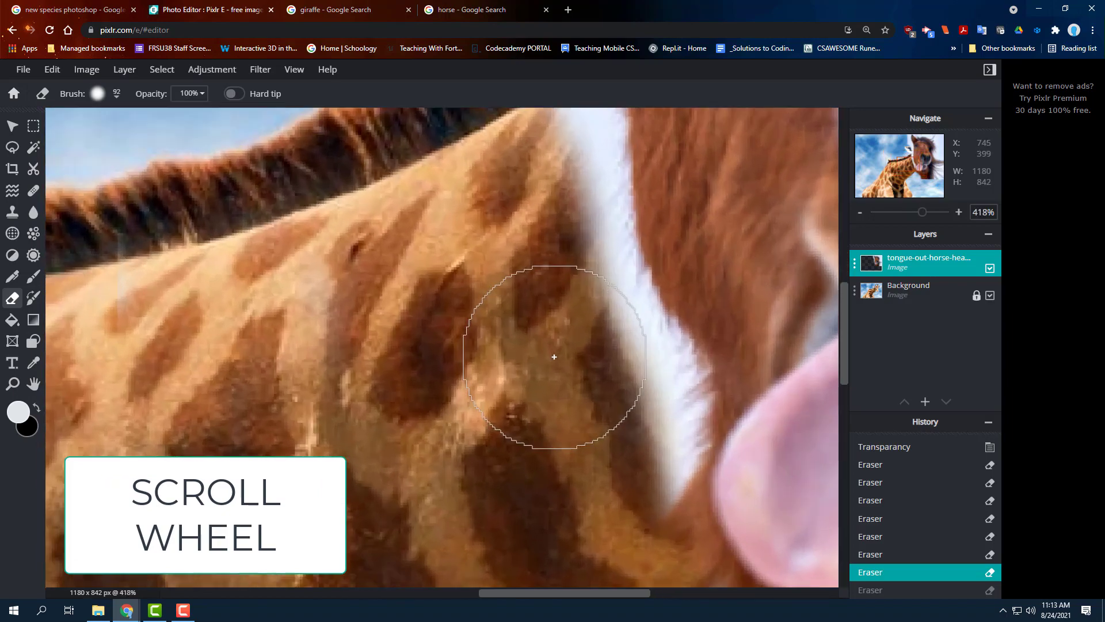
scroll(554, 359, down, 2)
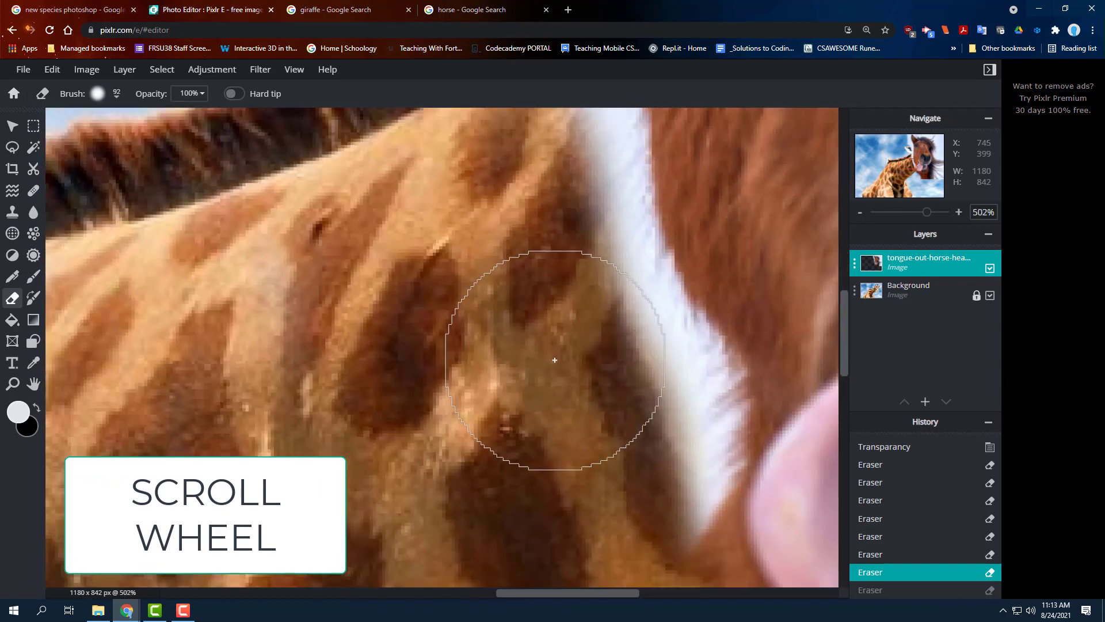
mouse_move(635, 464)
mouse_down()
mouse_move(647, 427)
mouse_move(638, 397)
mouse_move(595, 345)
mouse_move(564, 253)
mouse_up()
scroll(548, 328, up, 3)
scroll(548, 340, down, 10)
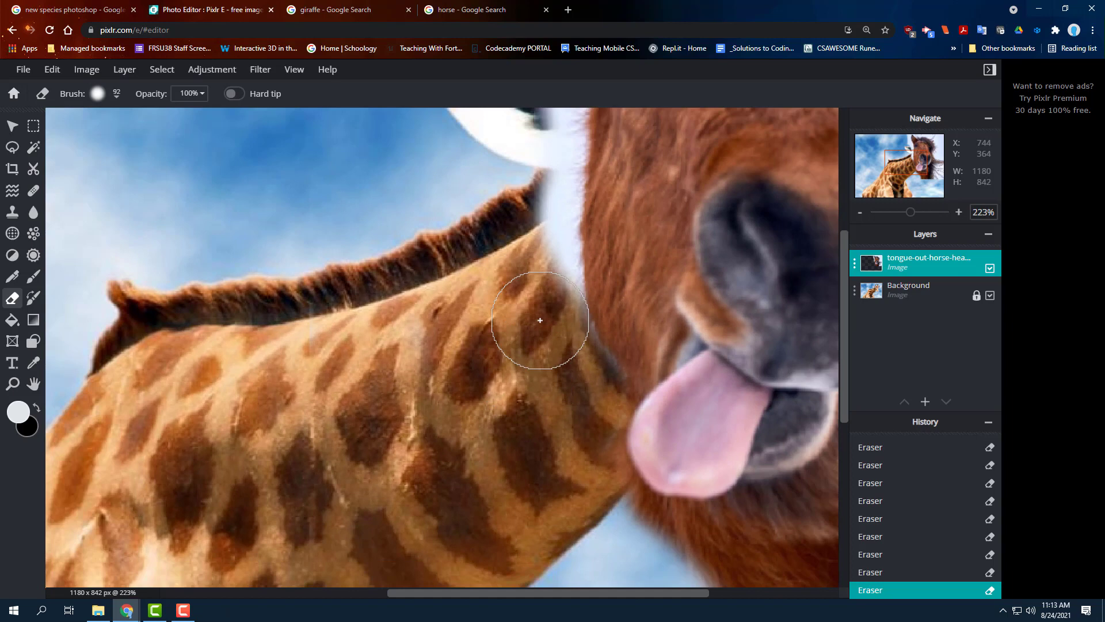
Erase the remaining pale edge where the giraffe's neck, mane and ear meet the horse's cheek, undoing the stroke that cuts into the cheek.
mouse_move(540, 320)
mouse_down()
mouse_move(540, 241)
mouse_move(535, 362)
mouse_move(552, 196)
mouse_move(551, 279)
mouse_up()
scroll(554, 282, up, 2)
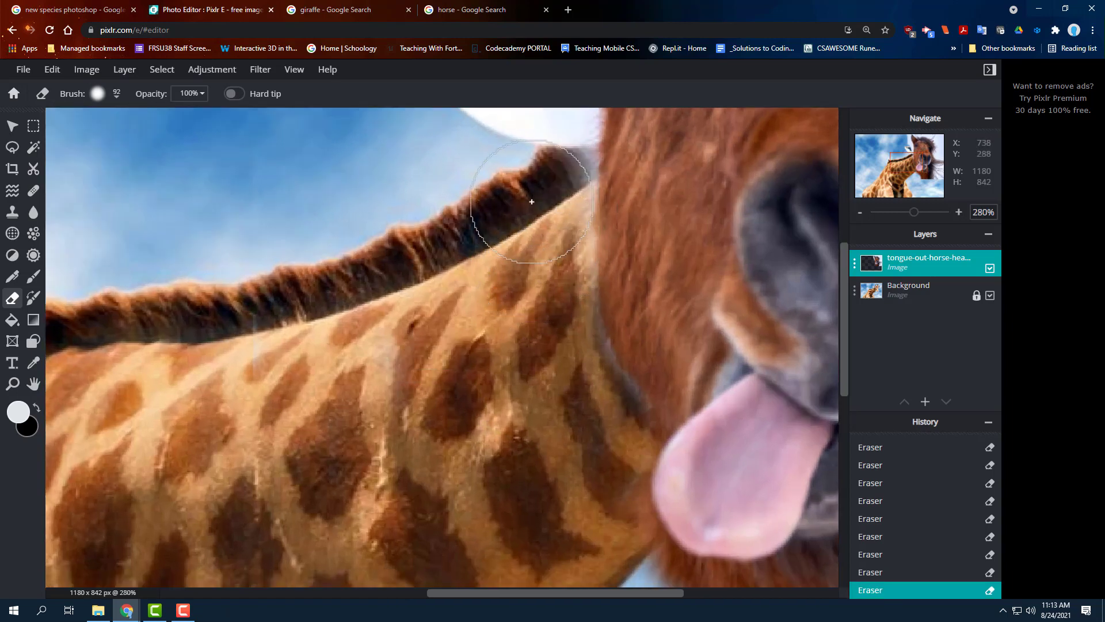
drag(541, 213, 524, 245)
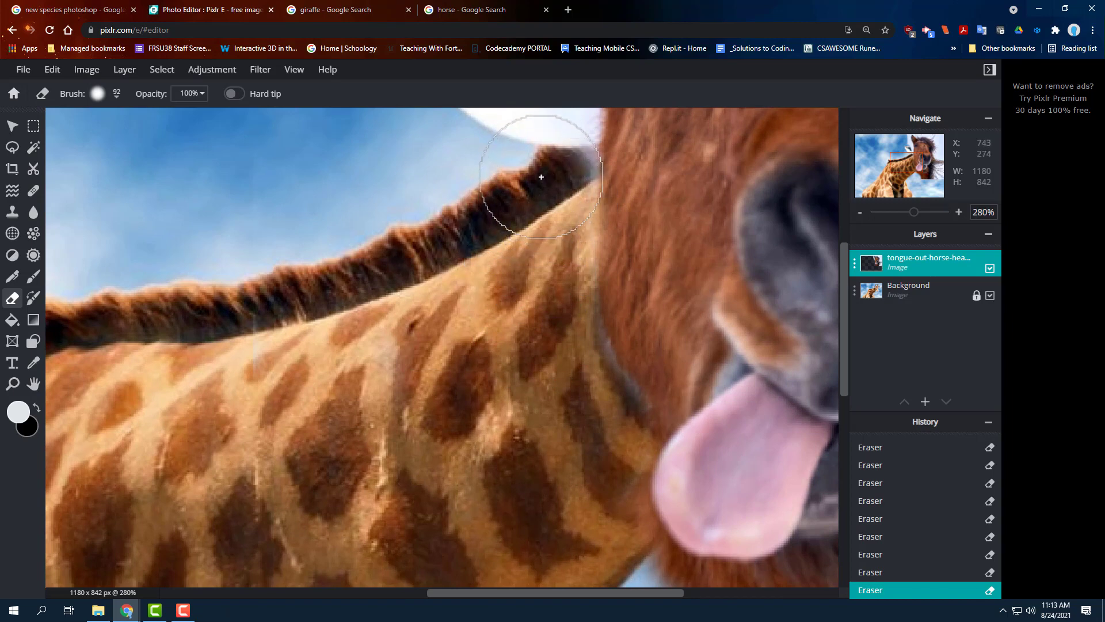
mouse_move(553, 173)
mouse_down()
mouse_move(536, 179)
mouse_move(634, 183)
mouse_up()
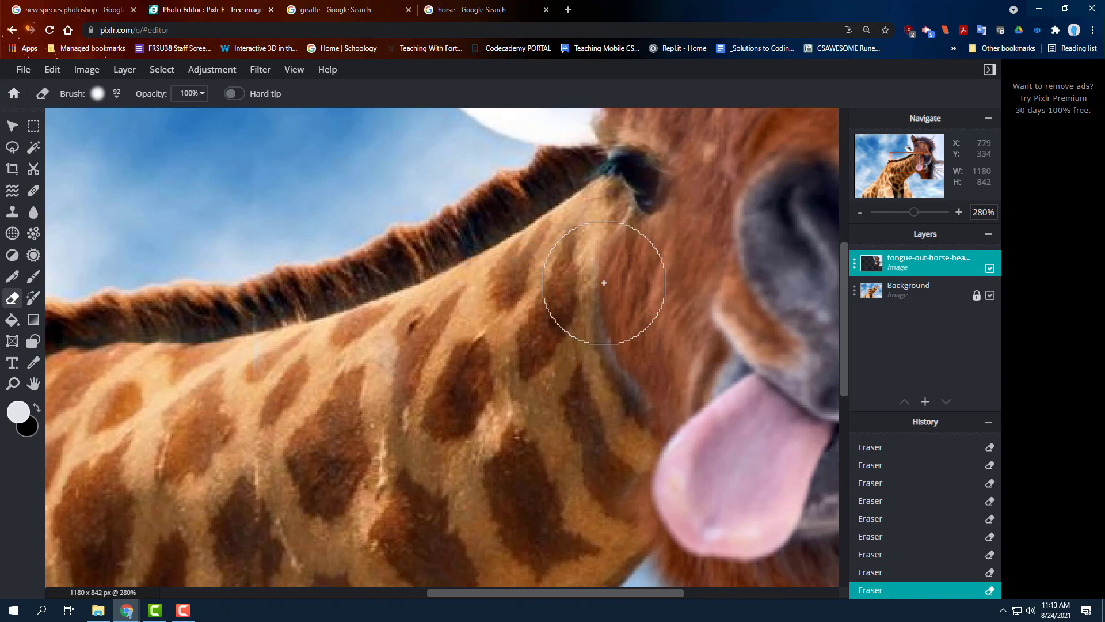
key(ctrl+z)
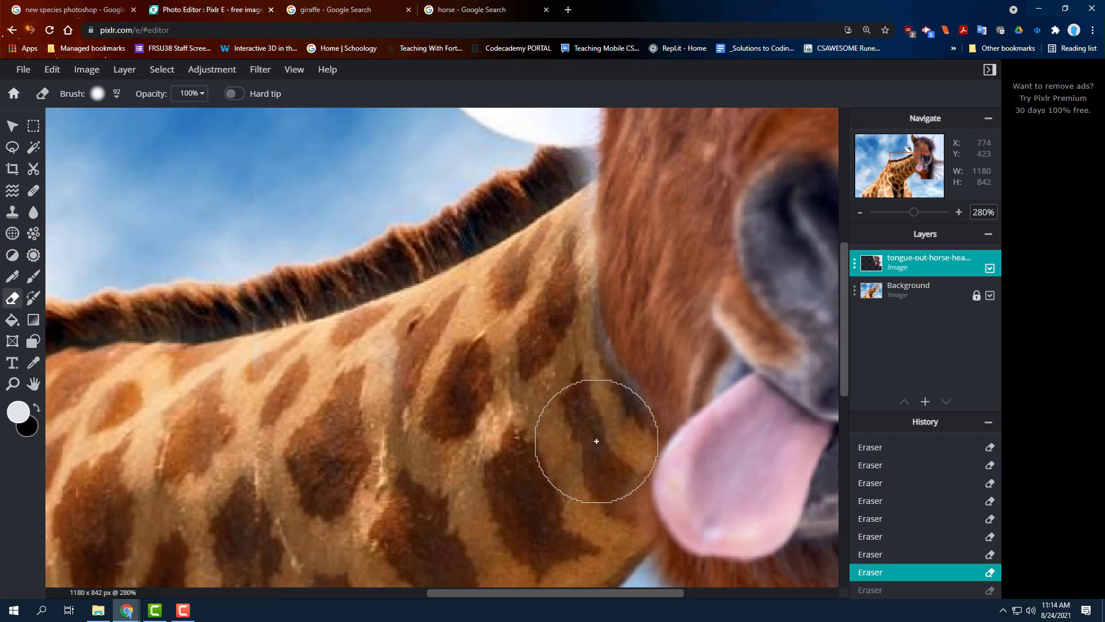
scroll(596, 441, down, 2)
click(603, 433)
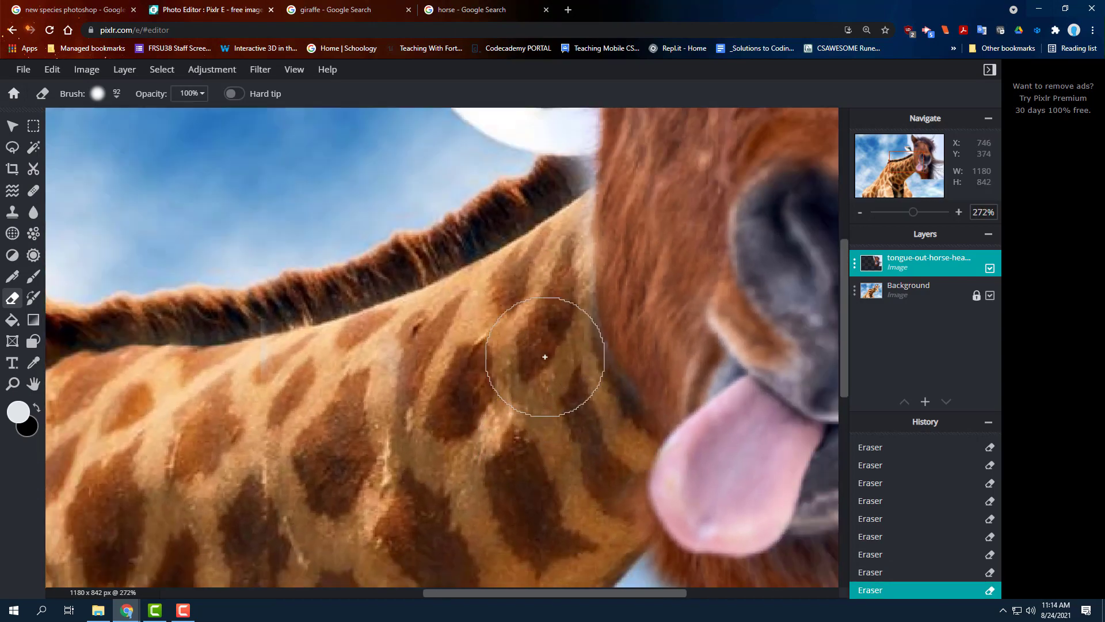
scroll(521, 337, down, 4)
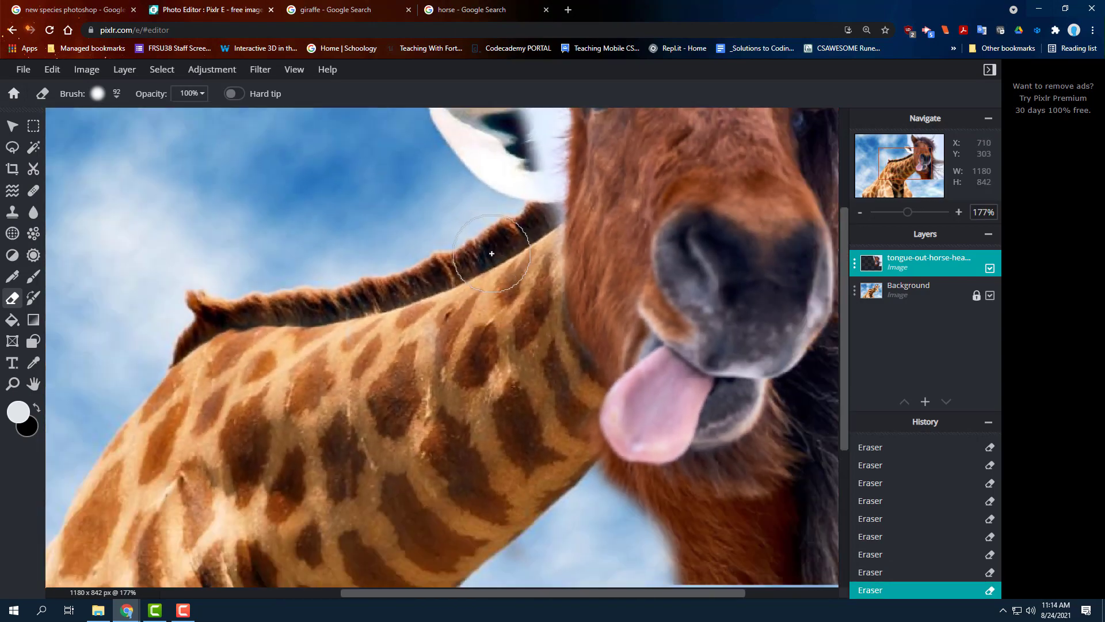
scroll(842, 321, up, 3)
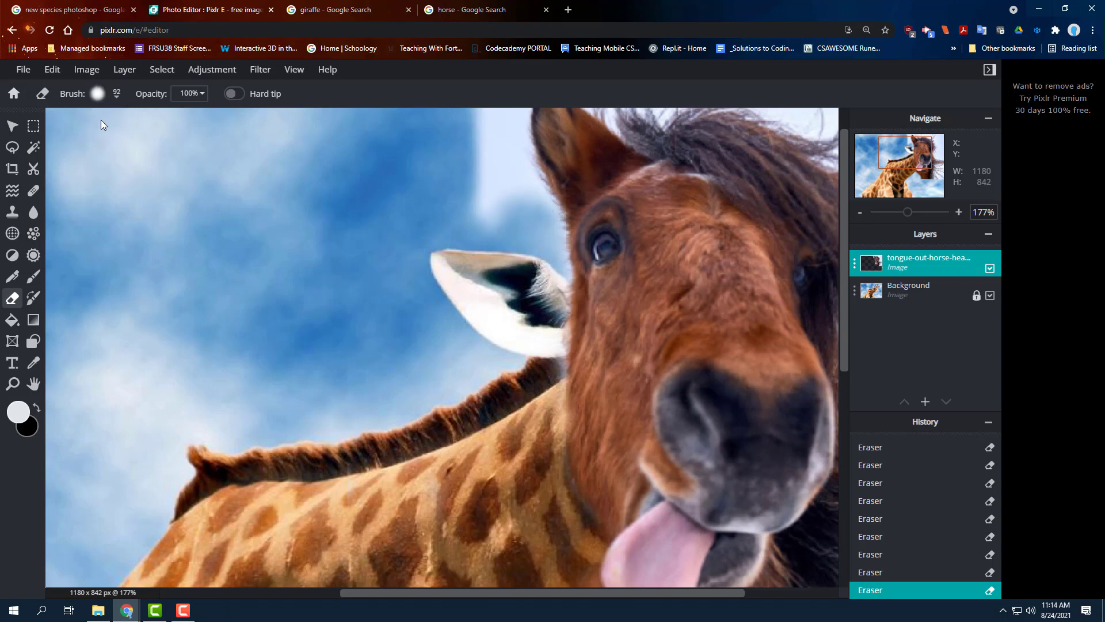
Set the eraser brush size to 41 px and close the brush settings.
click(97, 93)
drag(136, 143, 124, 146)
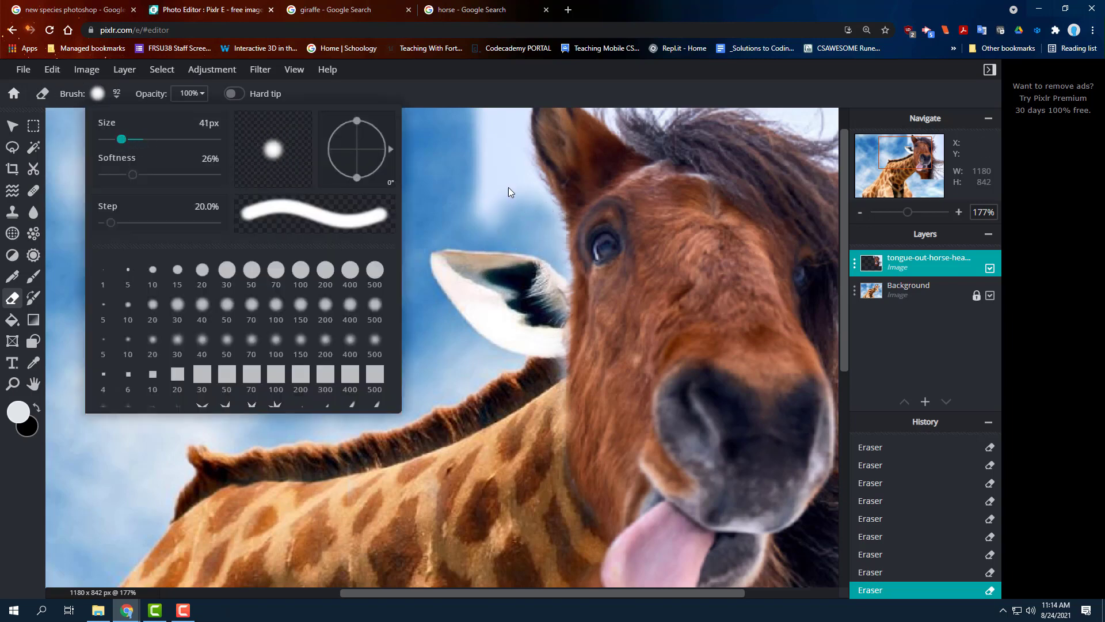
click(534, 202)
Erase the pale background above the giraffe's ear, up to the lower edge of the horse's ear.
scroll(541, 209, up, 4)
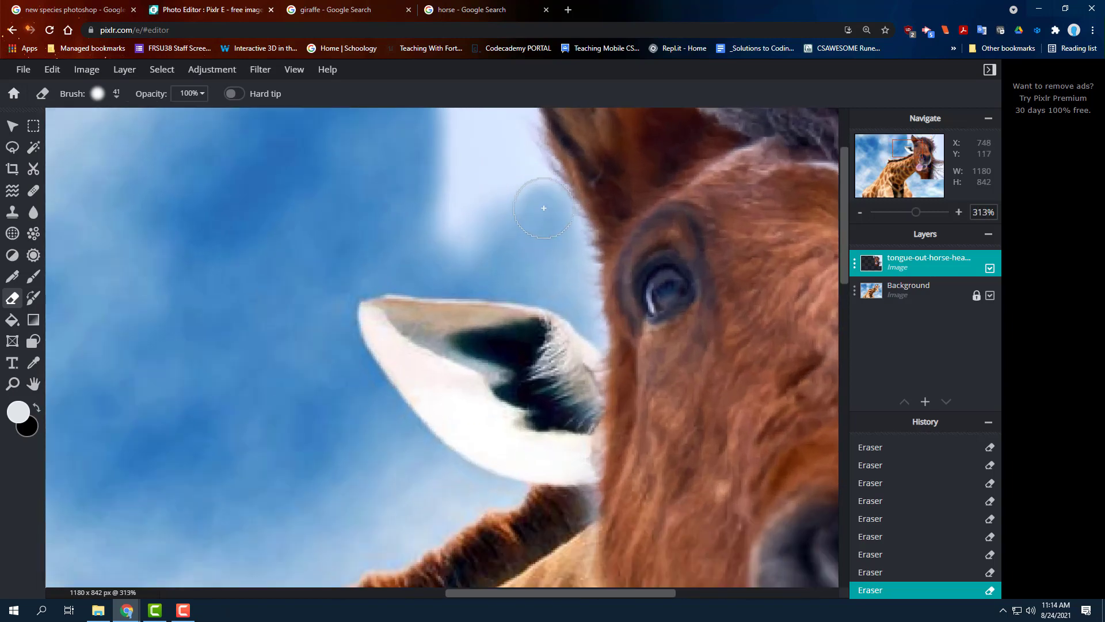
drag(543, 208, 561, 251)
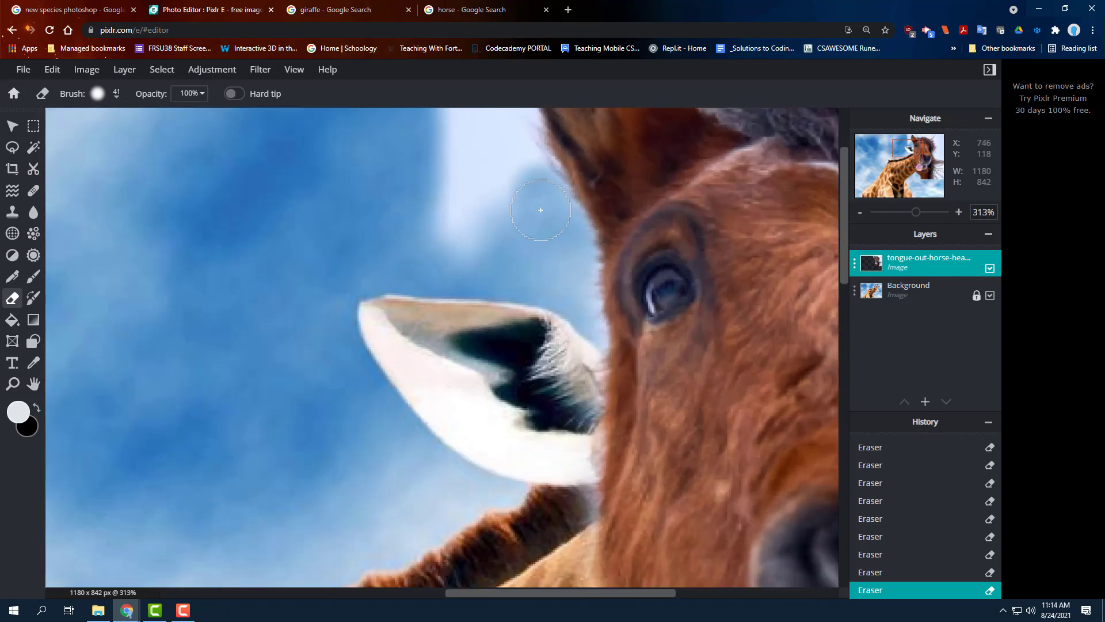
mouse_move(491, 204)
mouse_down()
mouse_move(479, 244)
mouse_move(438, 187)
mouse_up()
scroll(454, 234, up, 1)
scroll(455, 238, down, 1)
scroll(455, 238, down, 3)
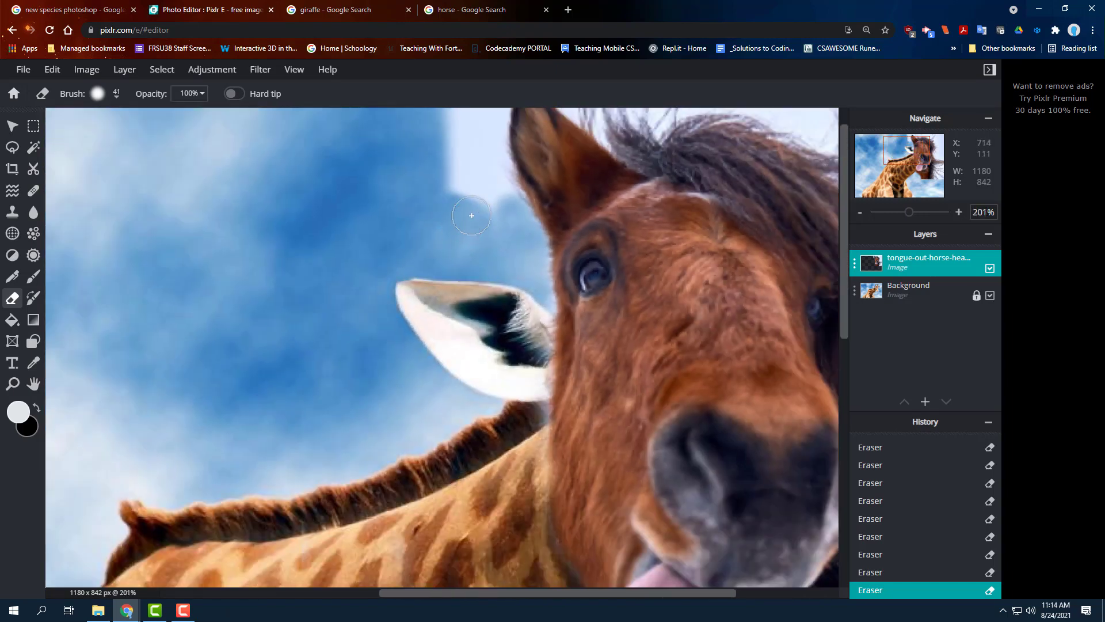
Erase the remaining pale background beside the horse's ear up to the image's upper edge and the ear's tip.
mouse_move(451, 151)
mouse_down()
mouse_move(494, 185)
mouse_move(465, 136)
mouse_up()
scroll(454, 219, down, 3)
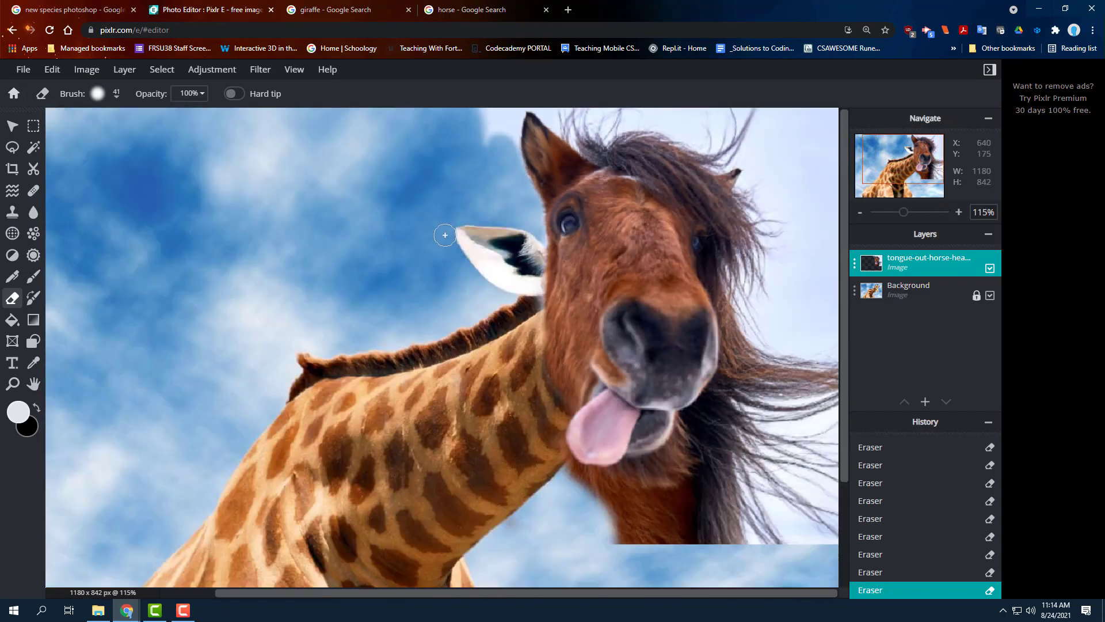
scroll(539, 115, up, 1)
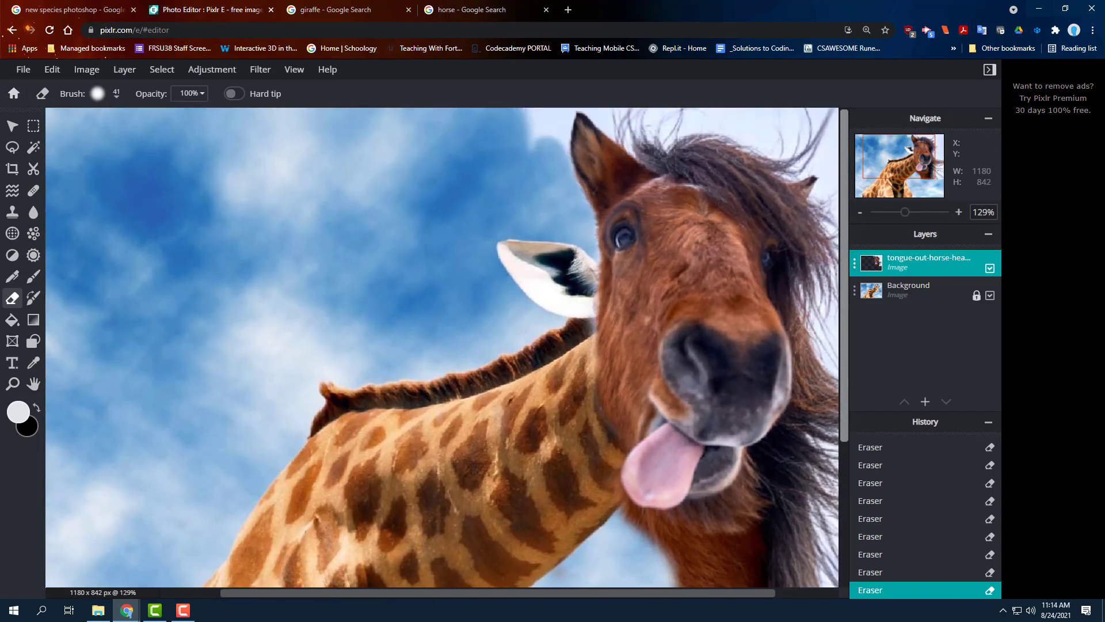
drag(526, 129, 534, 128)
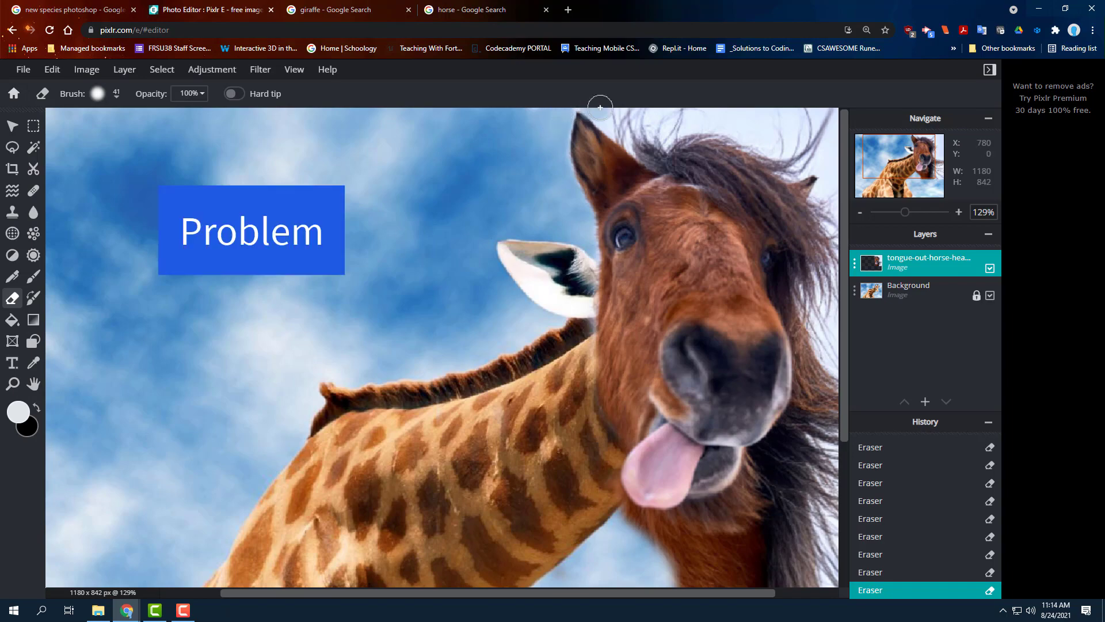
Reduce the eraser brush size to 23 px.
scroll(636, 230, up, 4)
scroll(668, 216, down, 8)
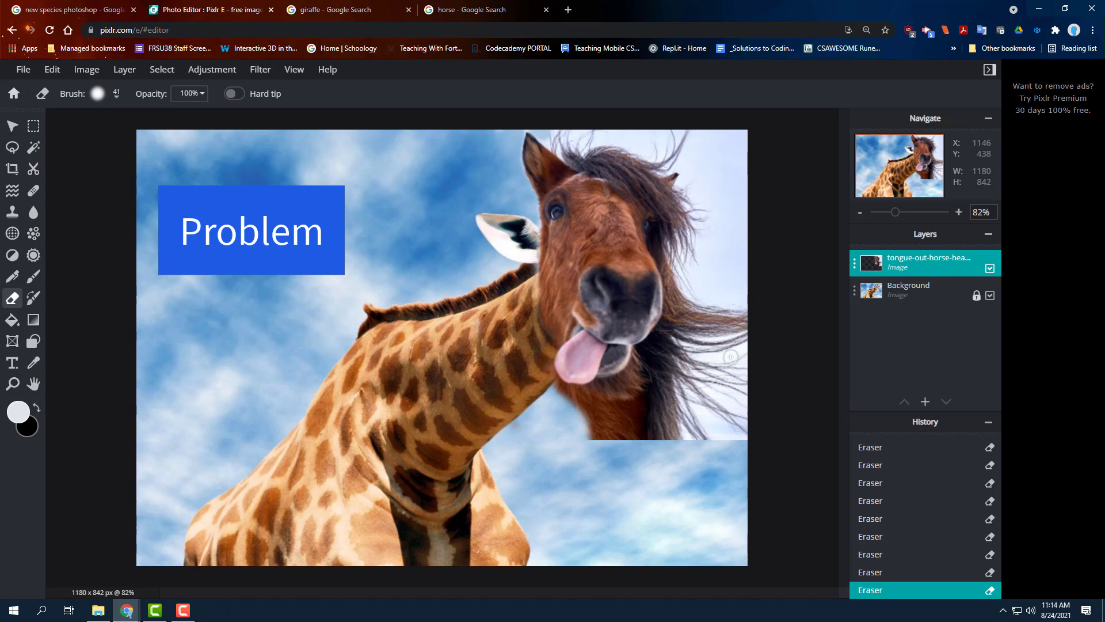
scroll(730, 357, up, 1)
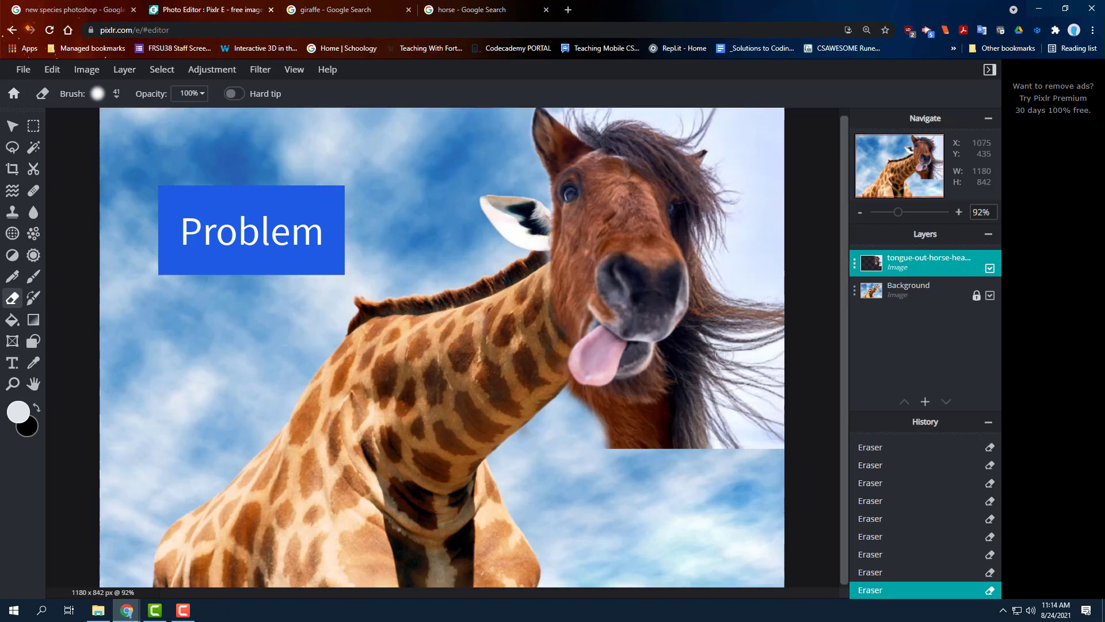
click(114, 96)
drag(123, 142, 114, 142)
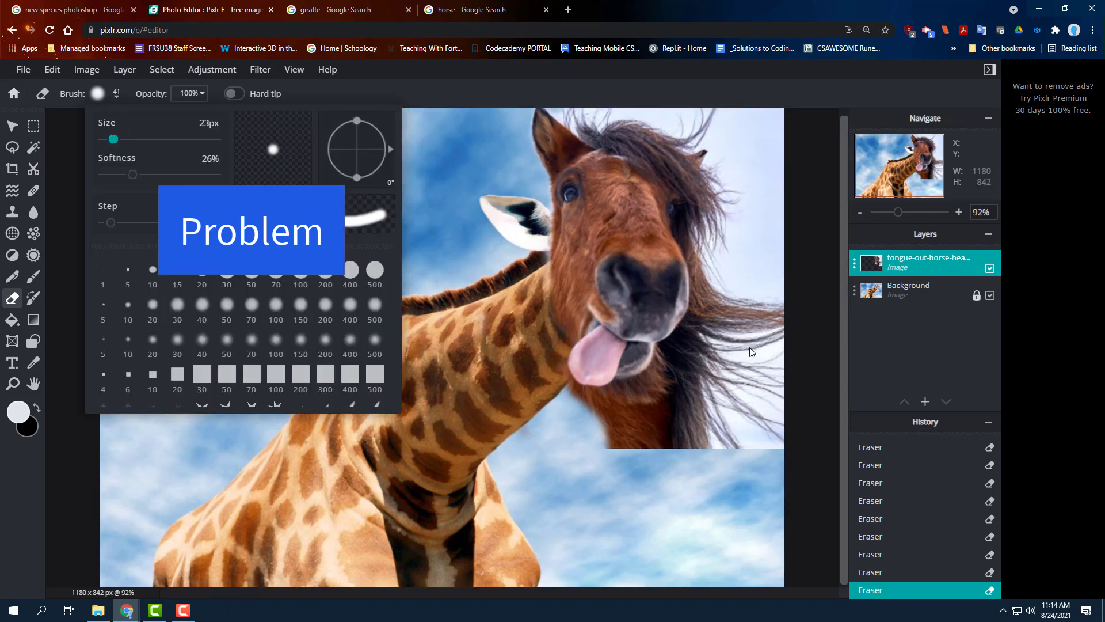
Try erasing the pale background between the loose mane strands beside the horse's muzzle, and undo the stroke.
click(737, 354)
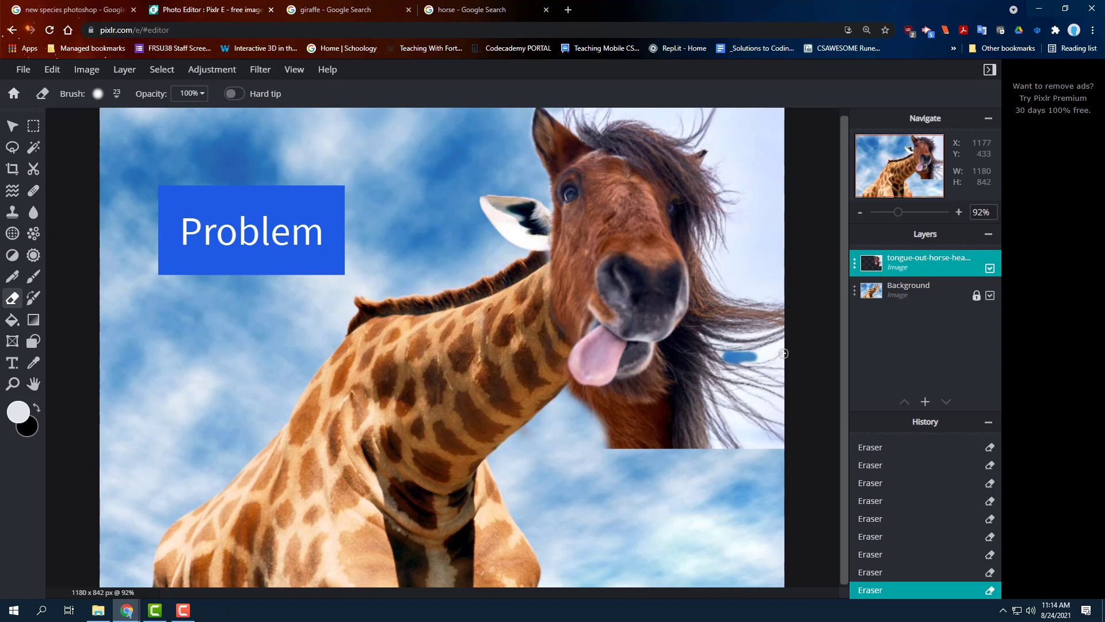
key(ctrl+z)
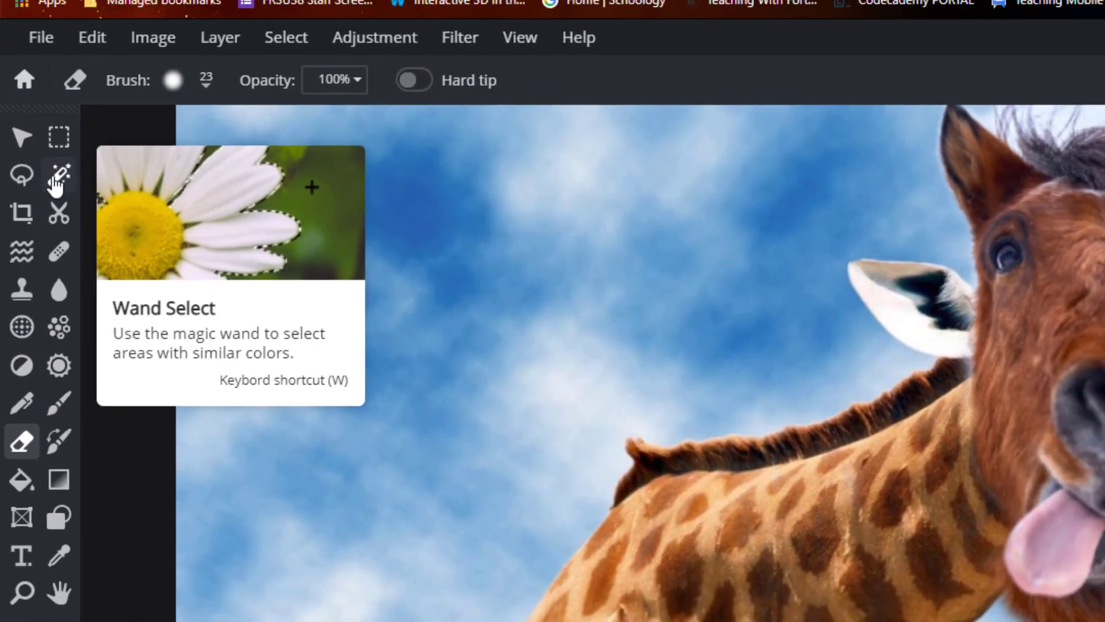
Select the pale background beside the horse's mane with the Wand tool at tolerance 32, try deleting it, and undo the deletion.
click(61, 185)
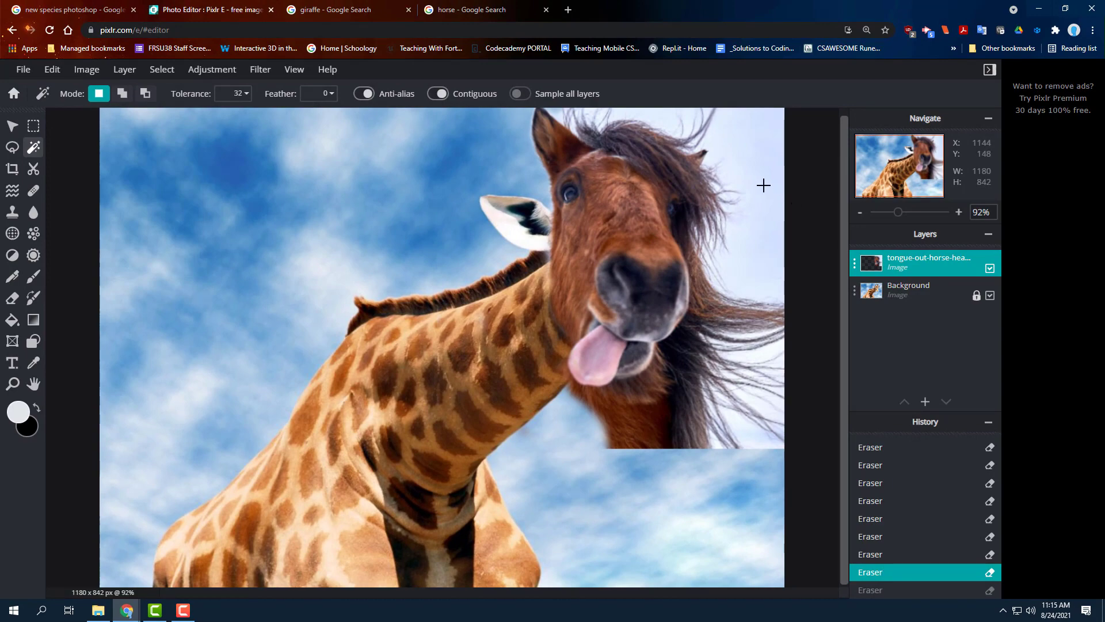
click(757, 156)
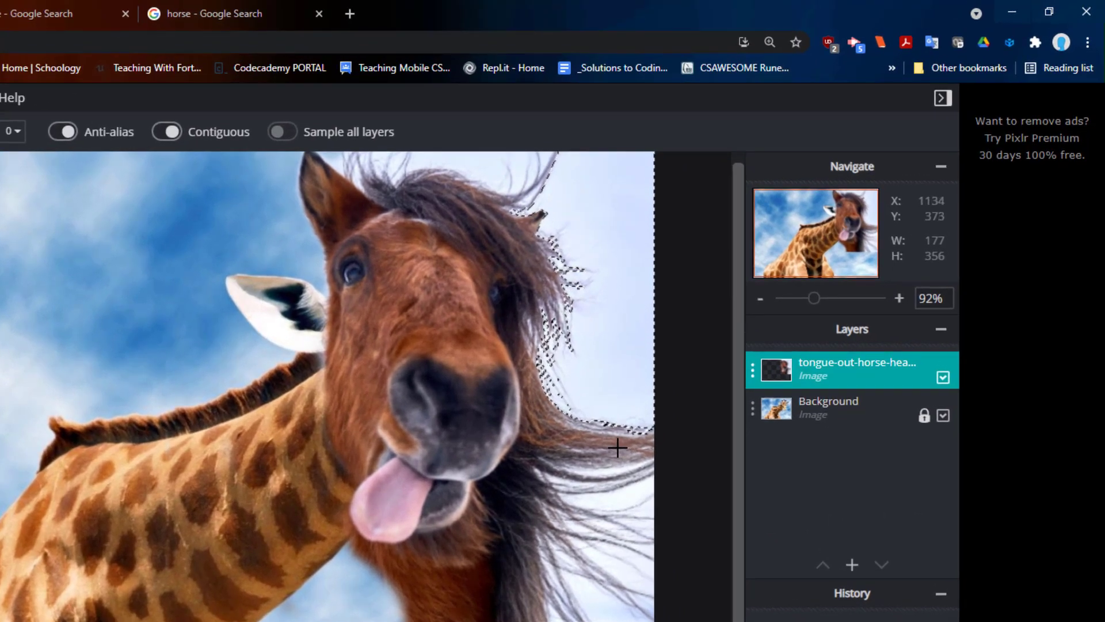
scroll(572, 297, up, 6)
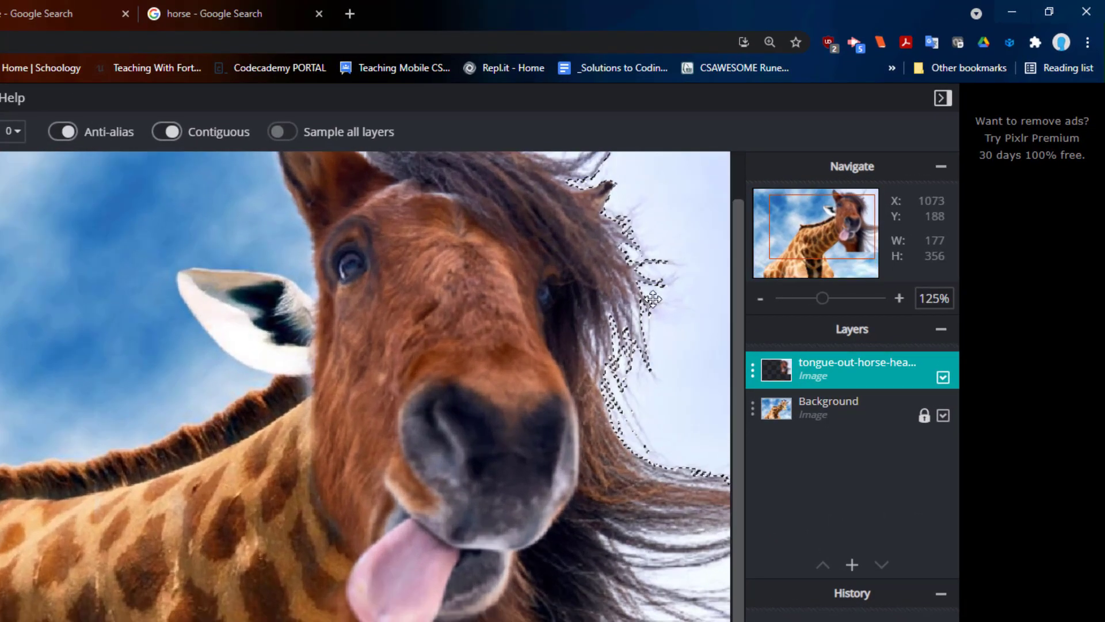
scroll(658, 346, up, 1)
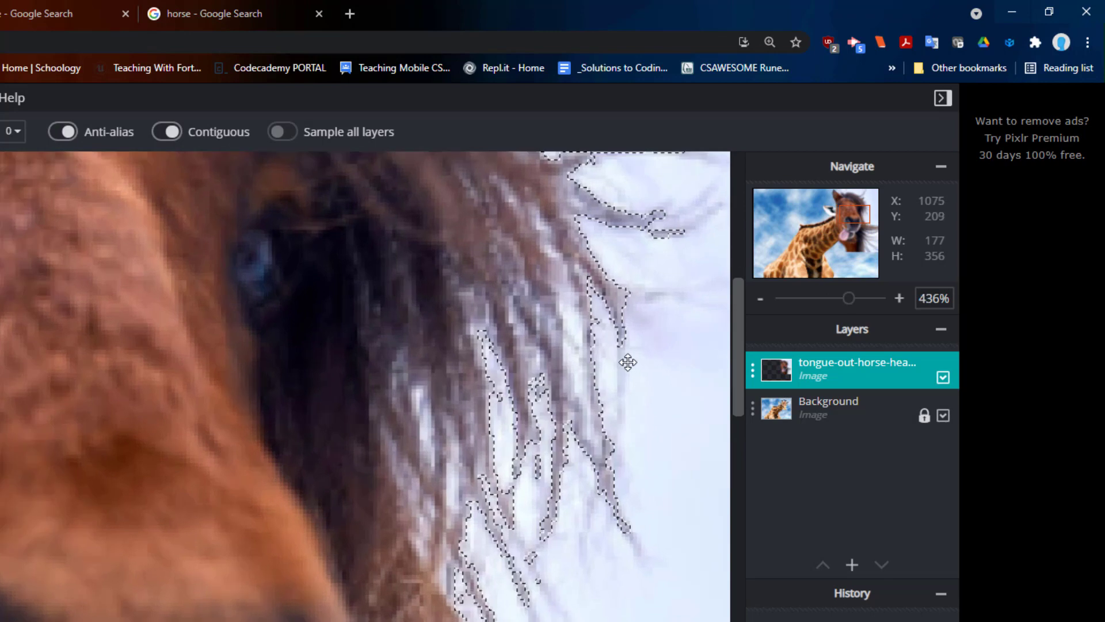
scroll(619, 360, up, 2)
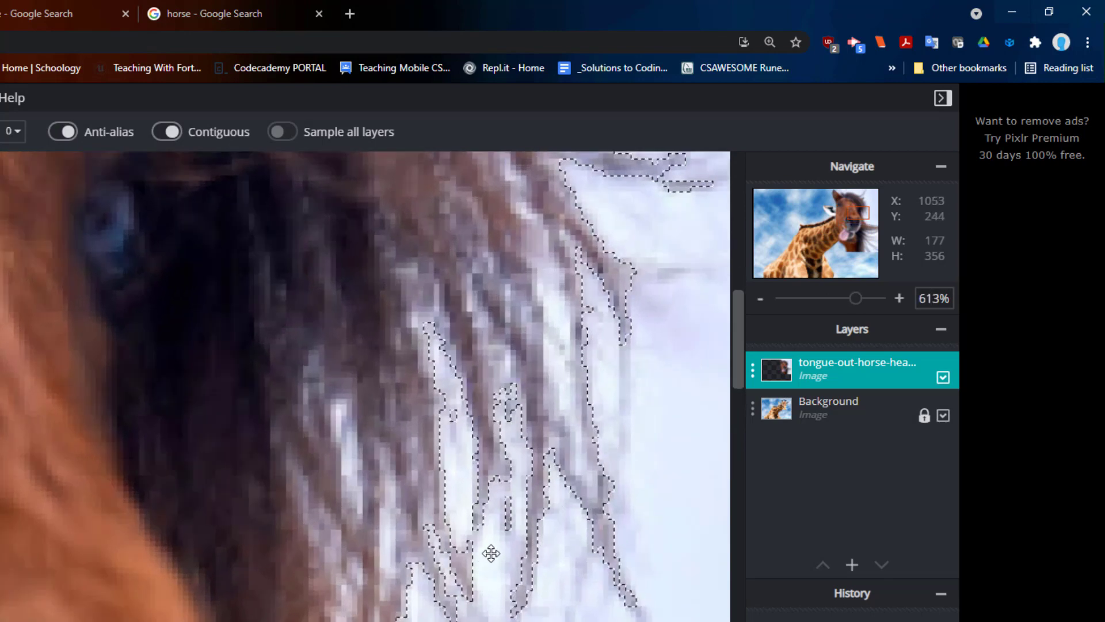
scroll(628, 541, down, 2)
scroll(621, 525, down, 3)
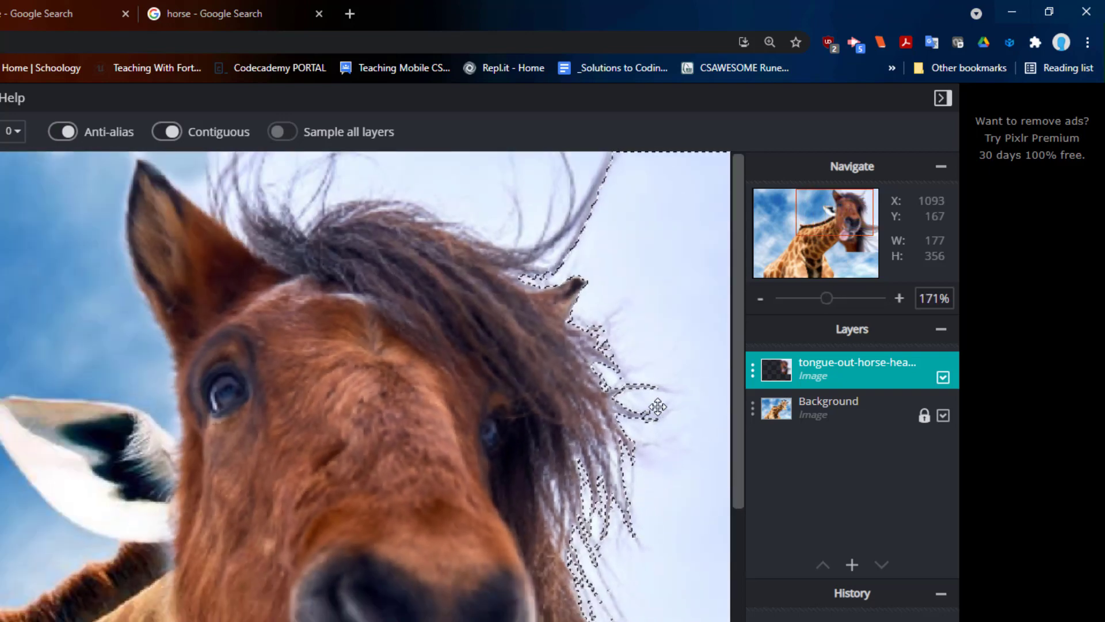
key(Delete)
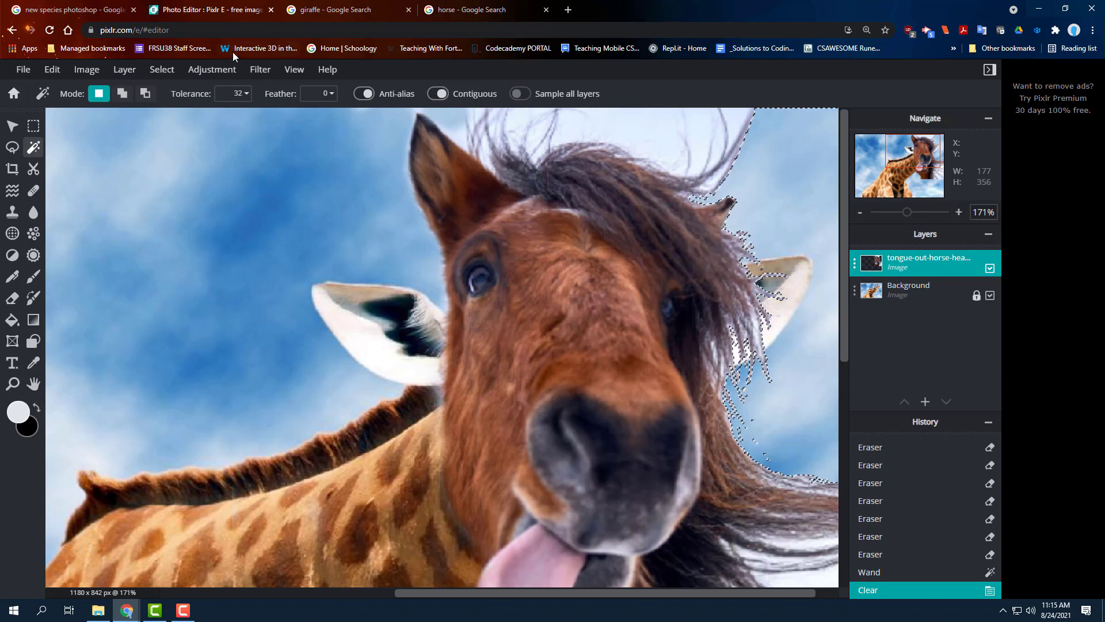
key(ctrl+z)
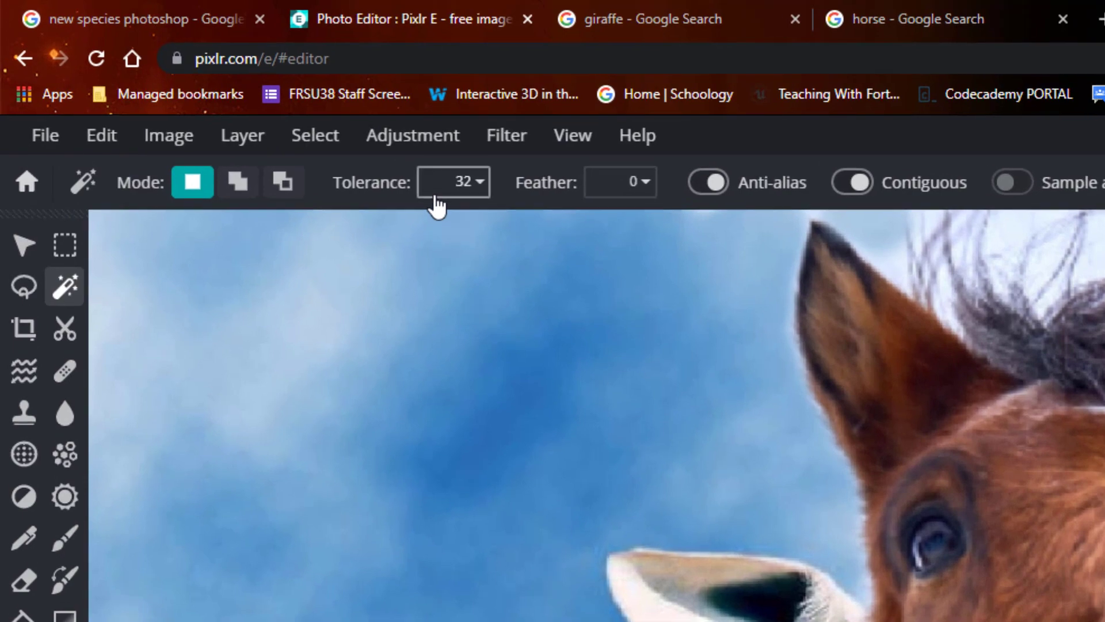
Try a Wand tolerance of 78 on the pale background above the horse's mane.
click(246, 96)
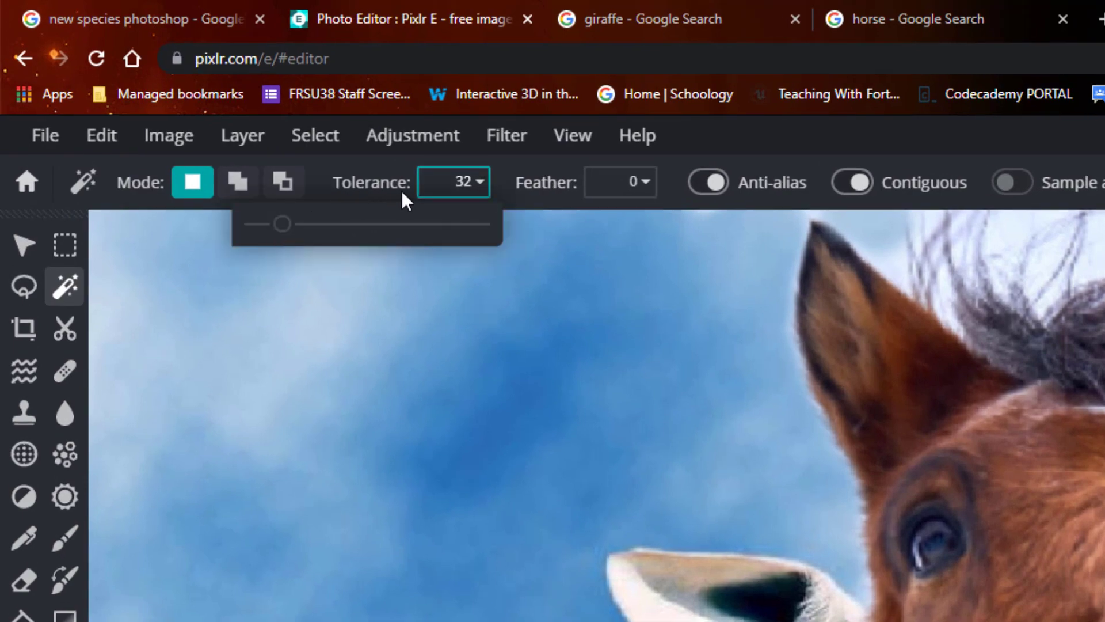
drag(282, 224, 325, 229)
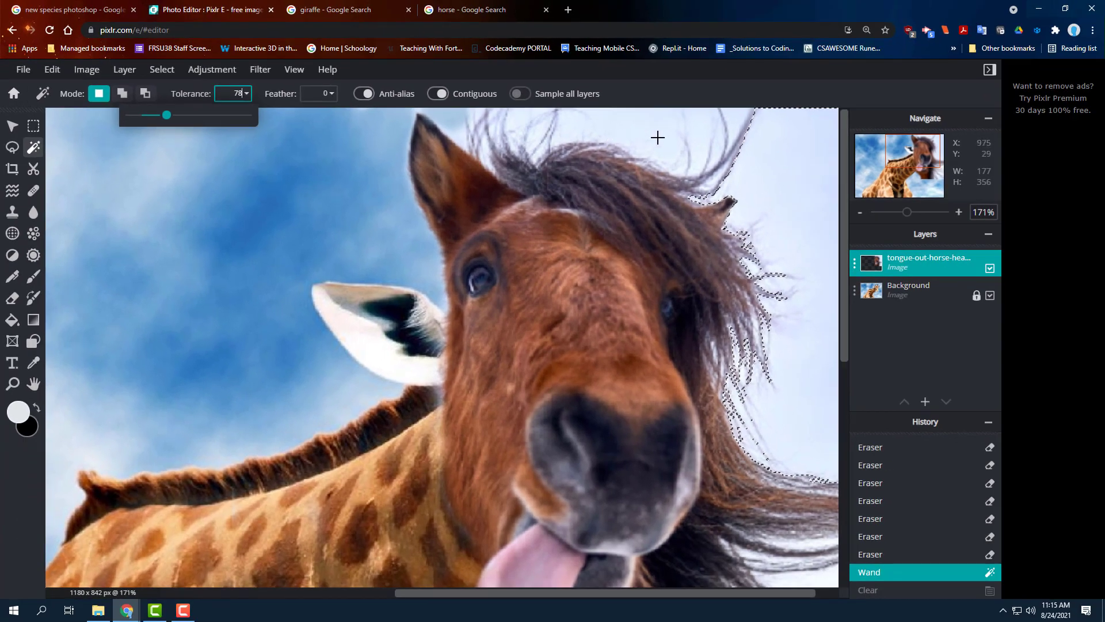
click(658, 137)
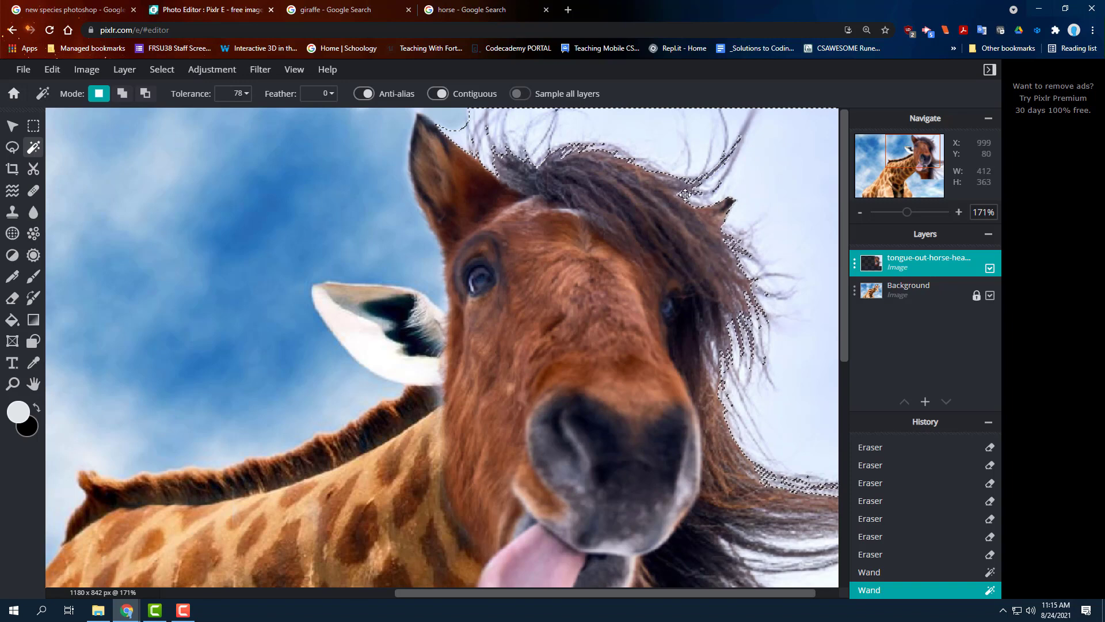
Try a Wand tolerance of 9 on the gap between the lower mane strands and on the background beside the mane, inspecting the selection edge.
click(247, 94)
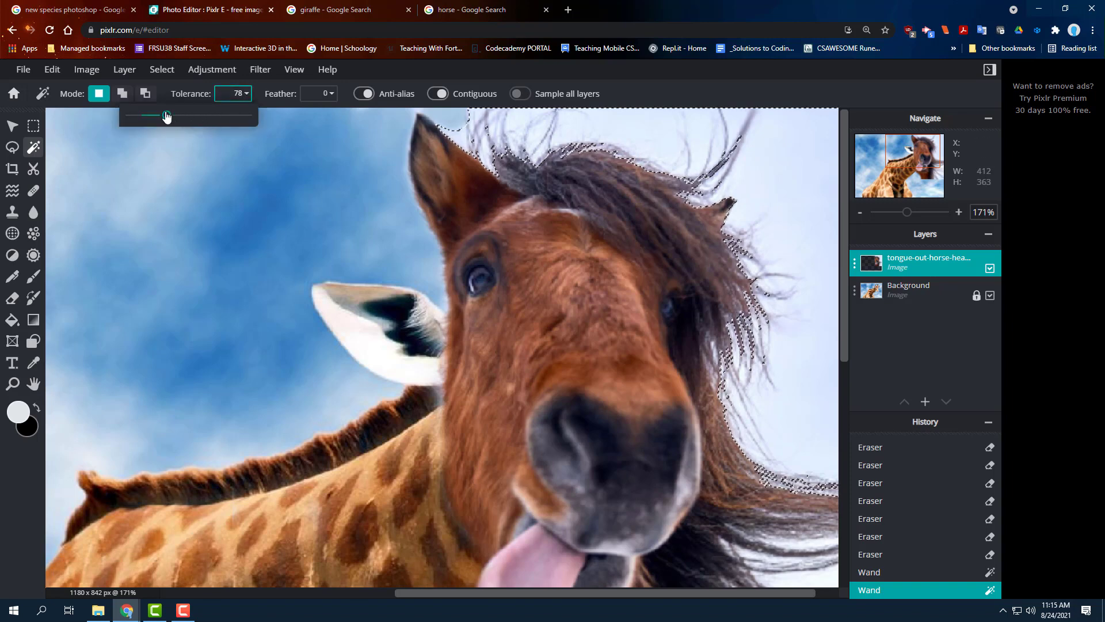
drag(167, 115, 135, 109)
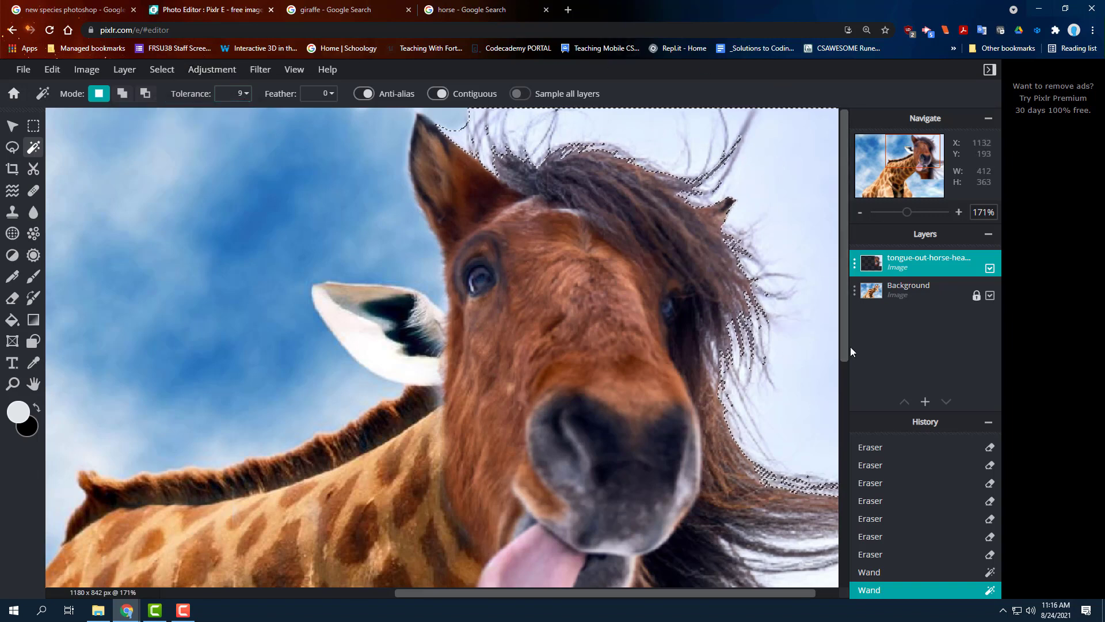
click(807, 573)
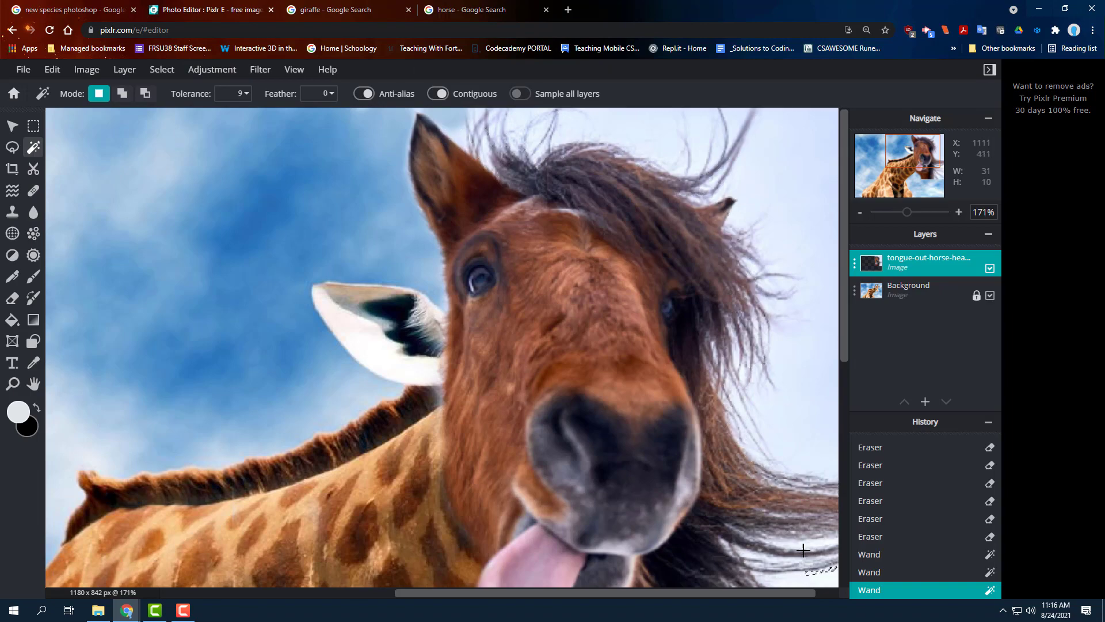
scroll(803, 550, up, 3)
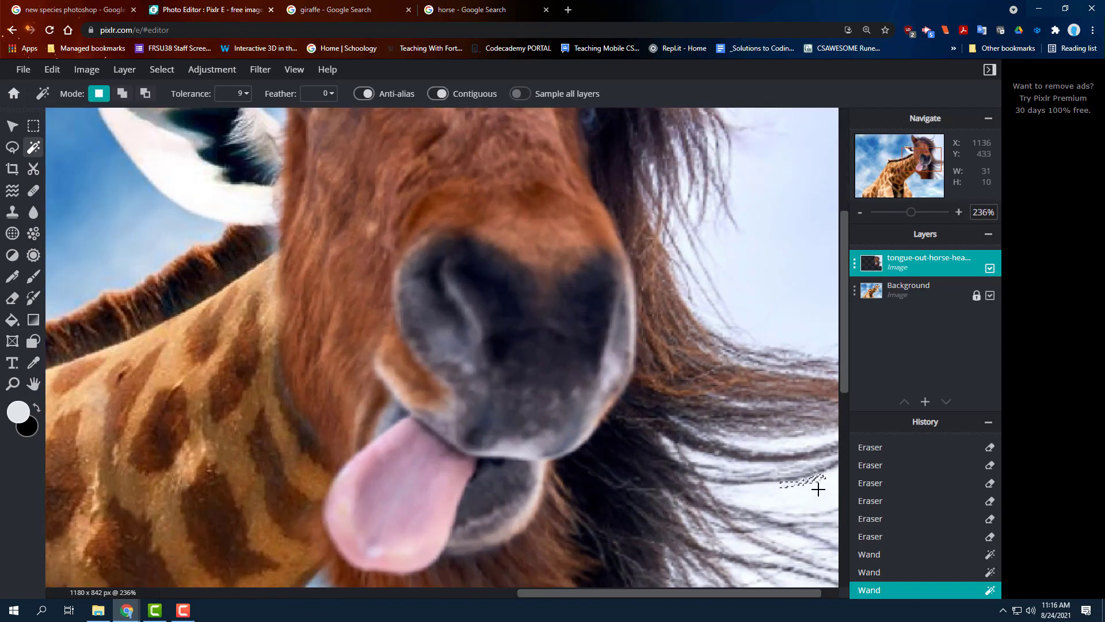
click(750, 271)
scroll(747, 276, down, 4)
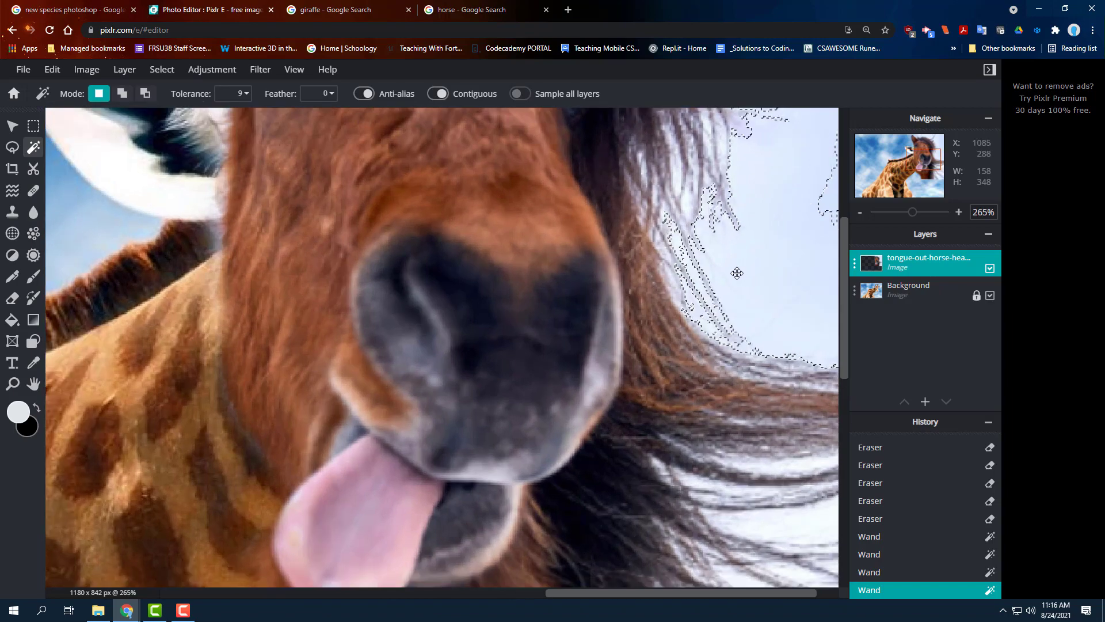
scroll(749, 224, down, 2)
scroll(748, 224, up, 1)
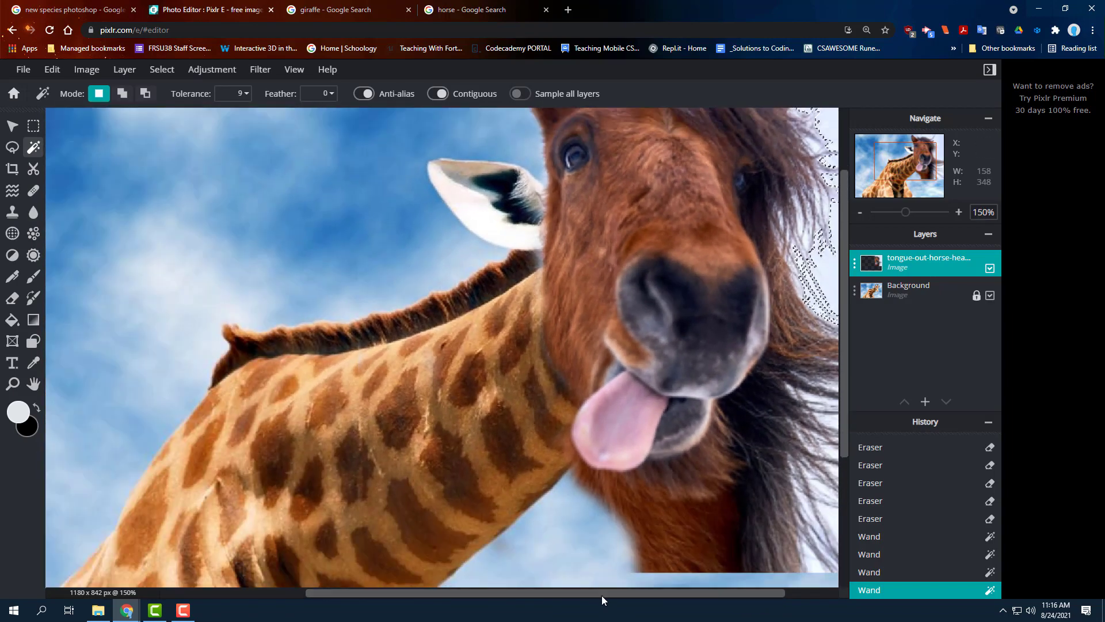
drag(602, 595, 633, 594)
scroll(809, 334, down, 1)
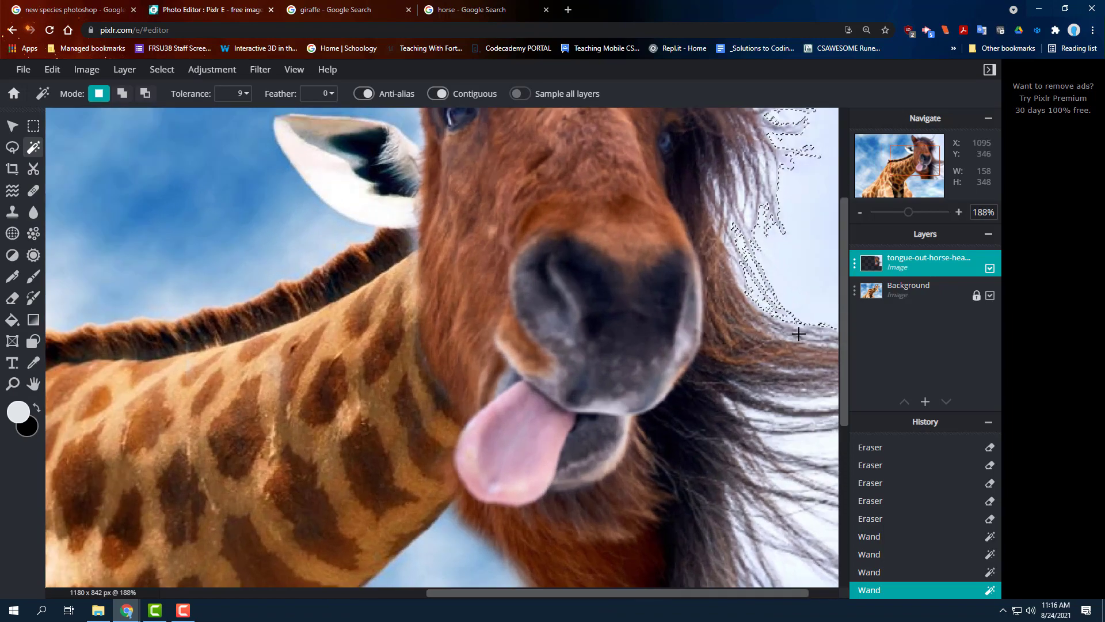
scroll(799, 328, down, 3)
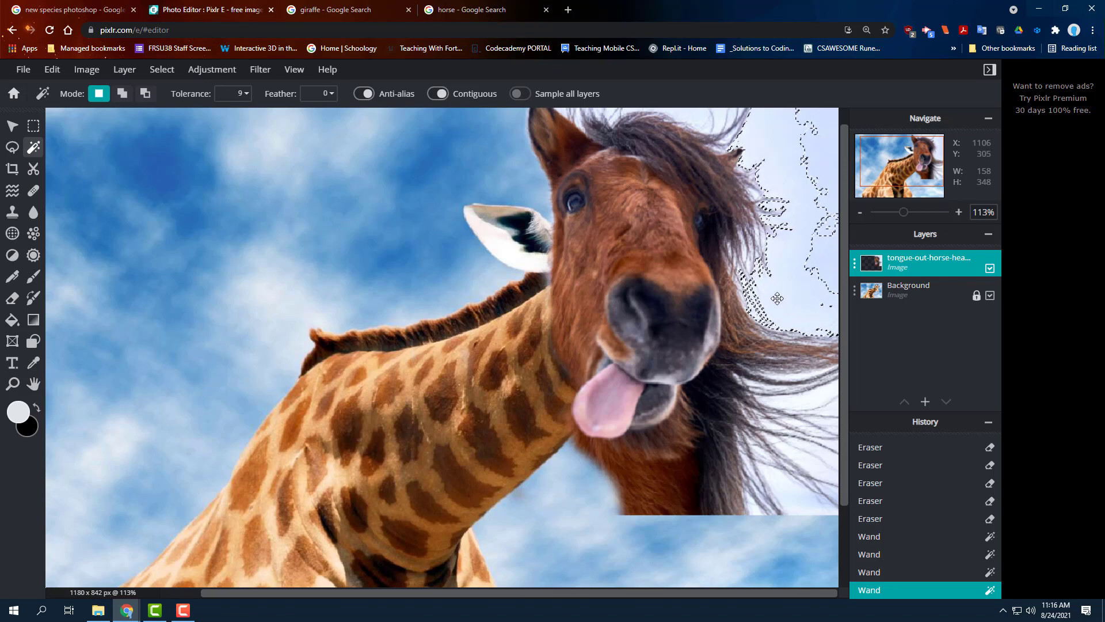
Try a Wand tolerance of 109 on the pale background beside the horse's mane.
click(233, 94)
text(55)
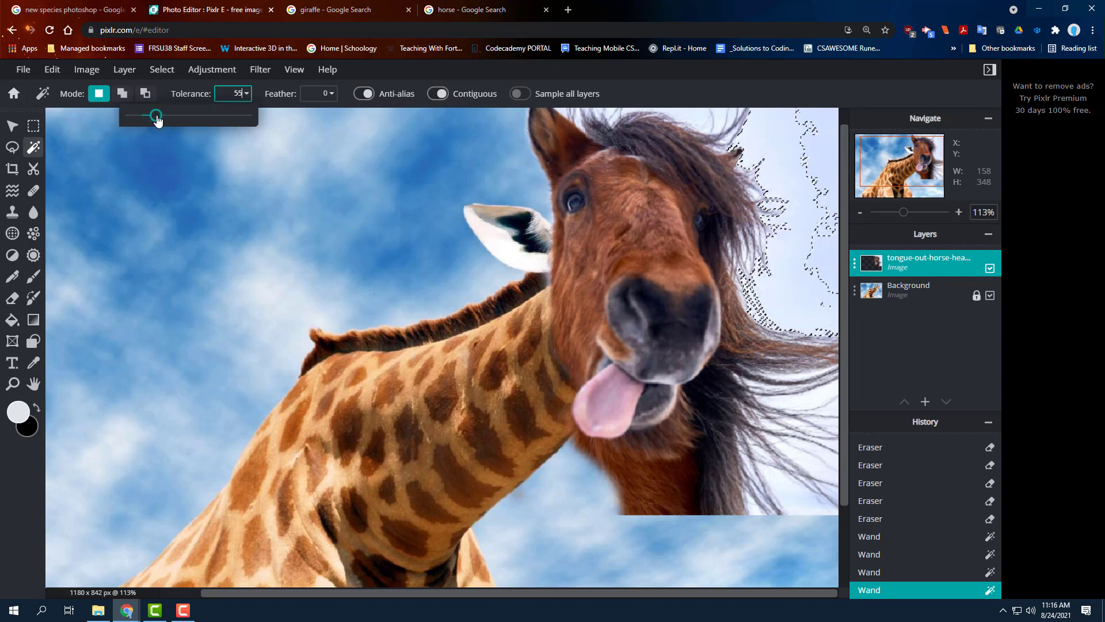
drag(156, 116, 180, 116)
click(404, 152)
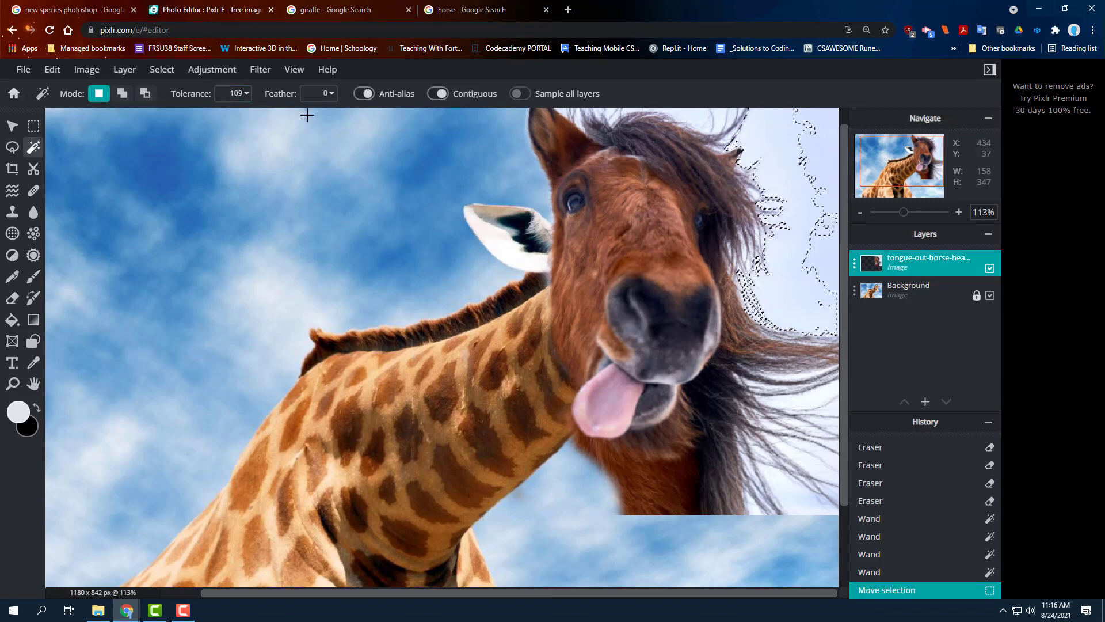
click(794, 187)
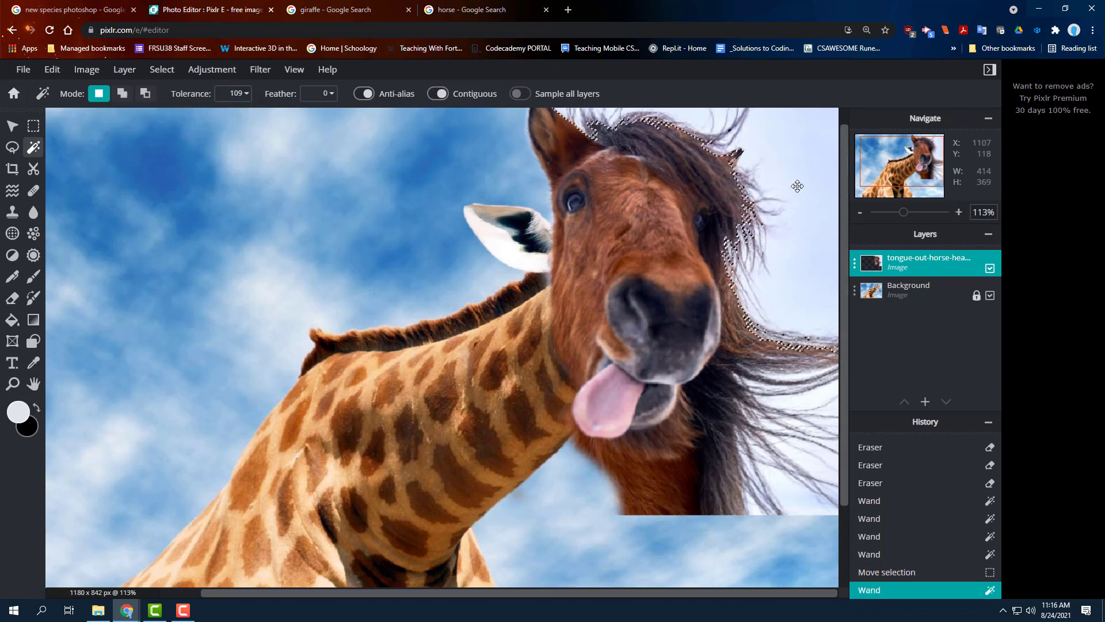
Try a Wand tolerance of 66 on the pale background beside the mane and inspect the selection around the hairs.
click(246, 93)
drag(180, 115, 162, 119)
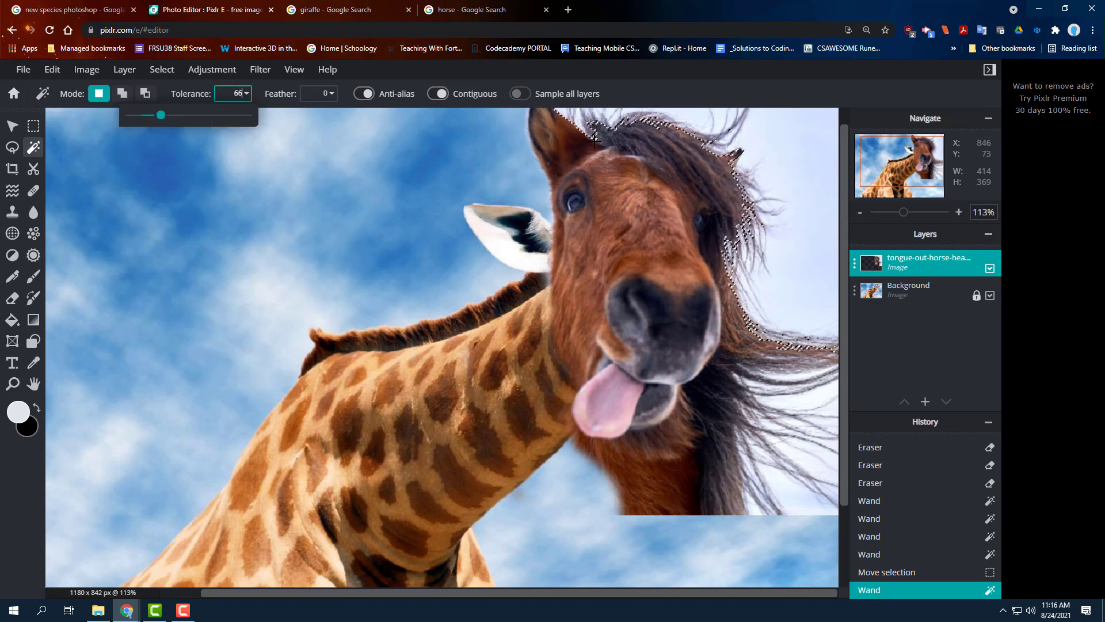
click(771, 179)
click(795, 202)
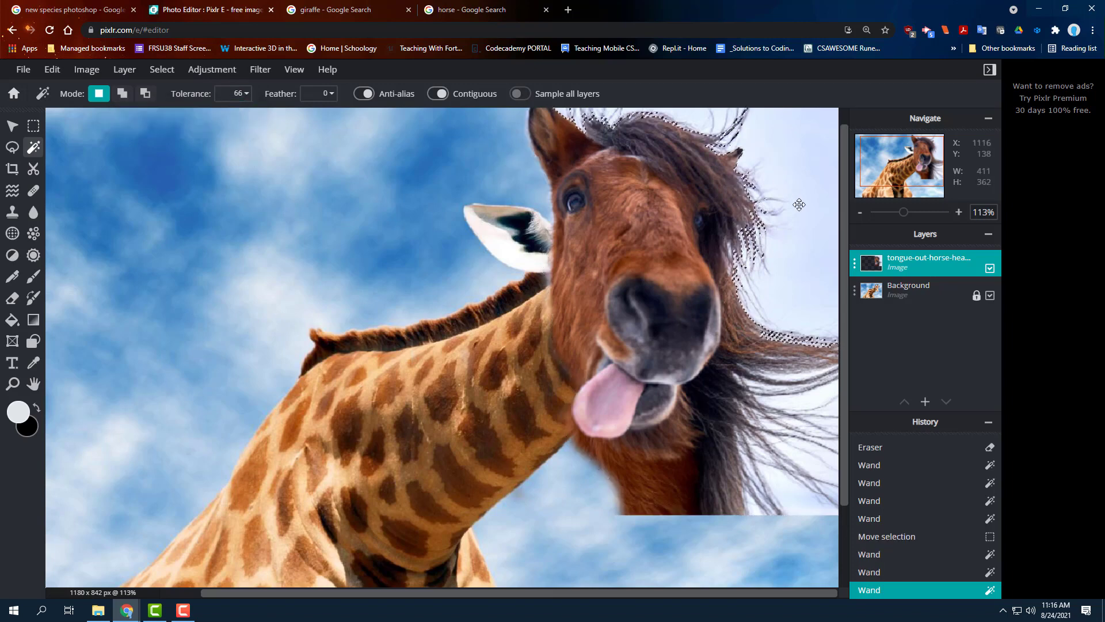
scroll(808, 316, up, 2)
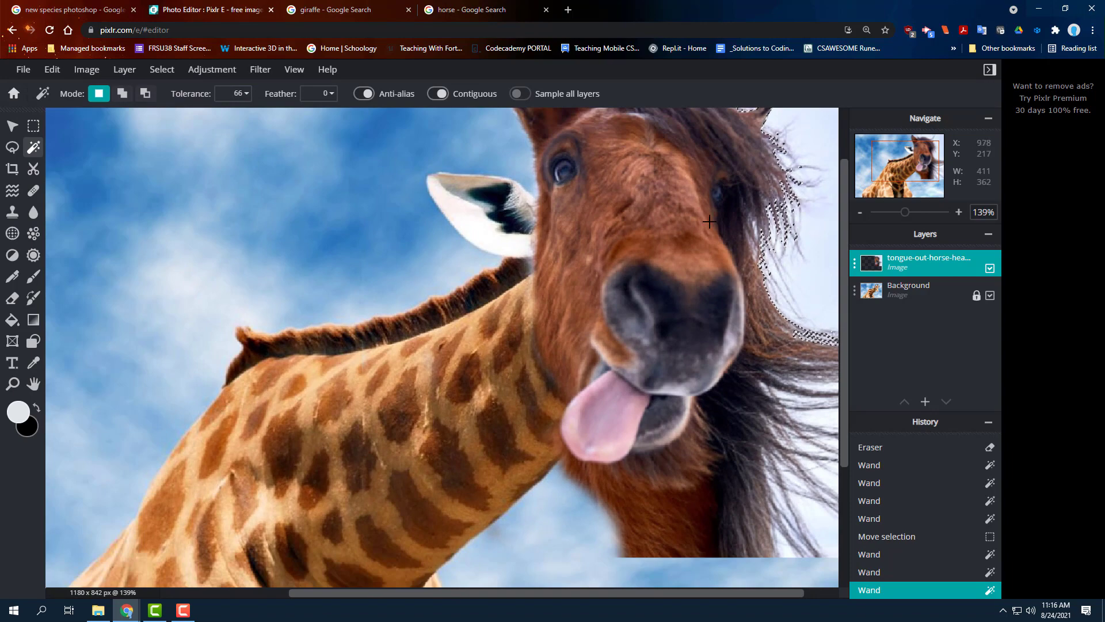
Set the Wand tolerance to 48 and deselect the current selection.
click(241, 94)
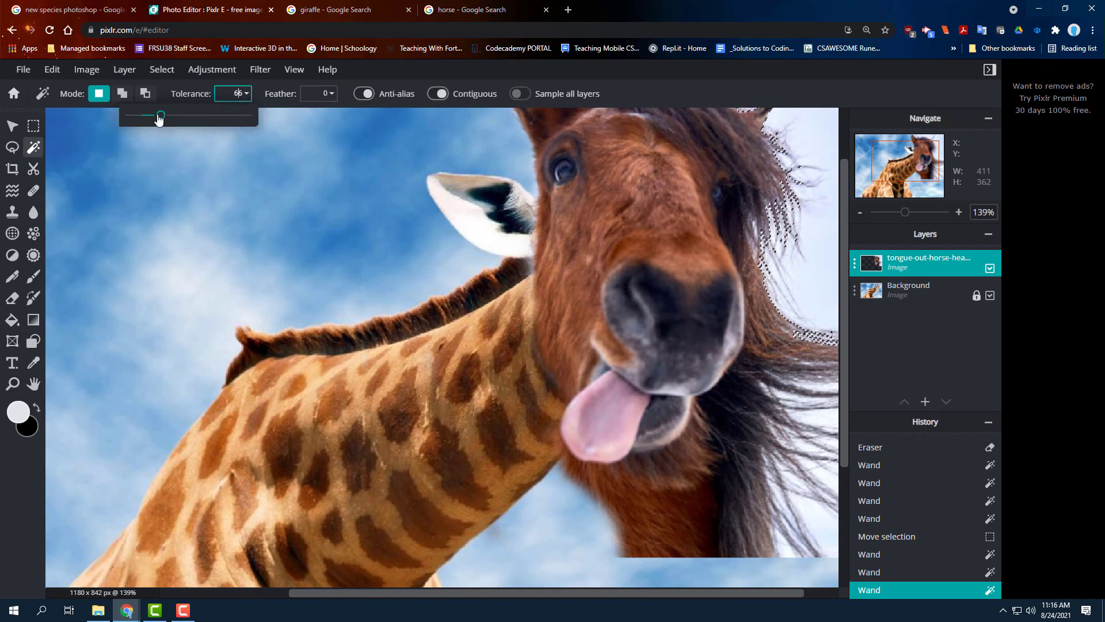
drag(168, 115, 155, 118)
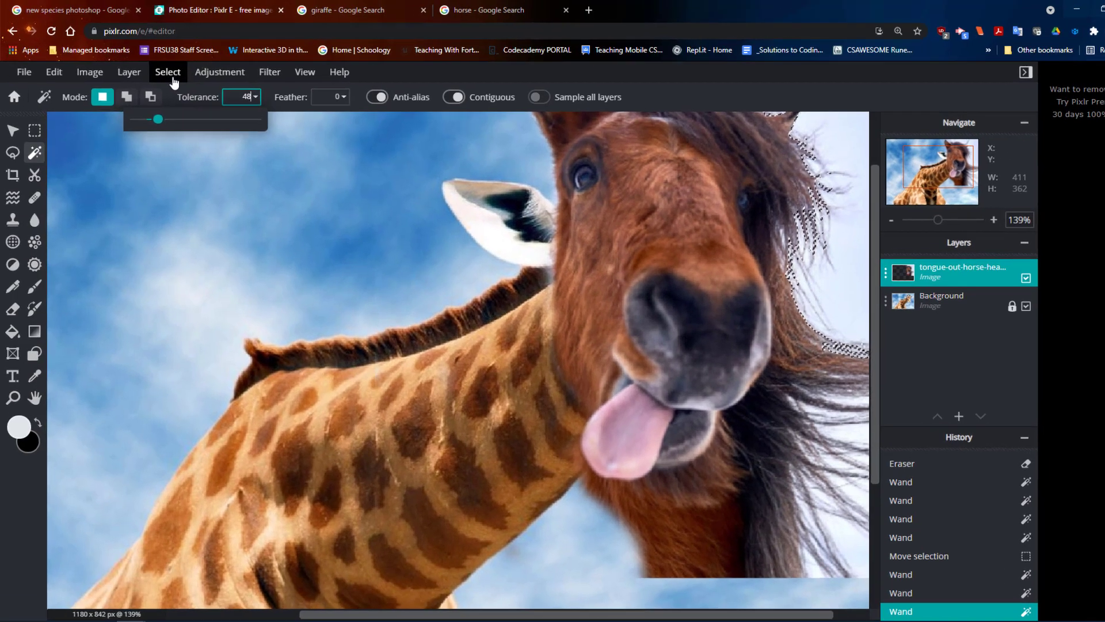
click(162, 69)
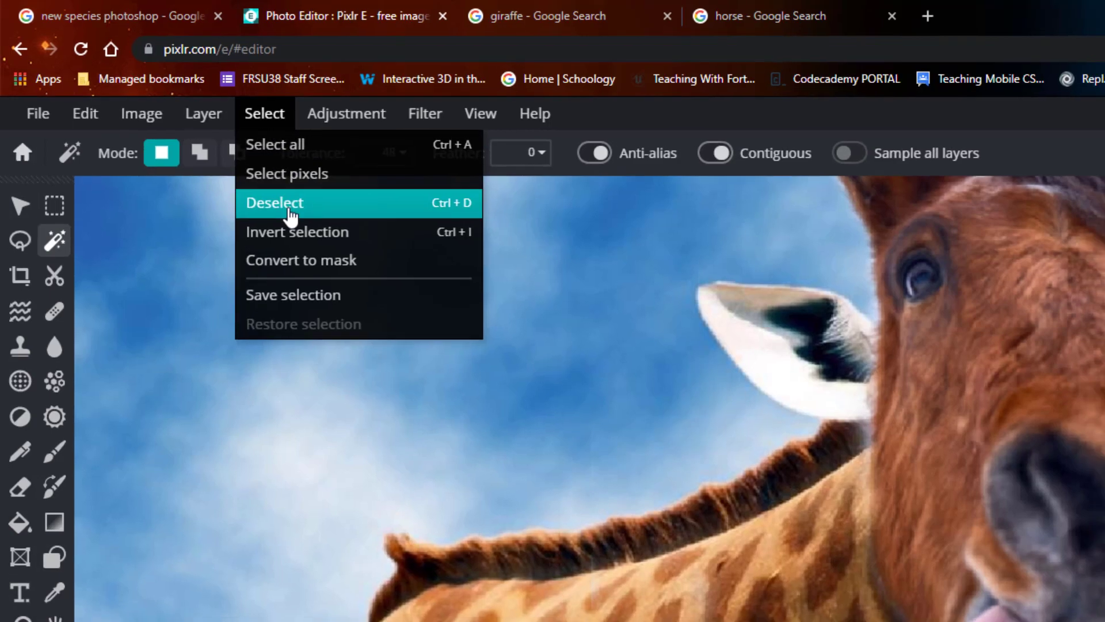
click(282, 207)
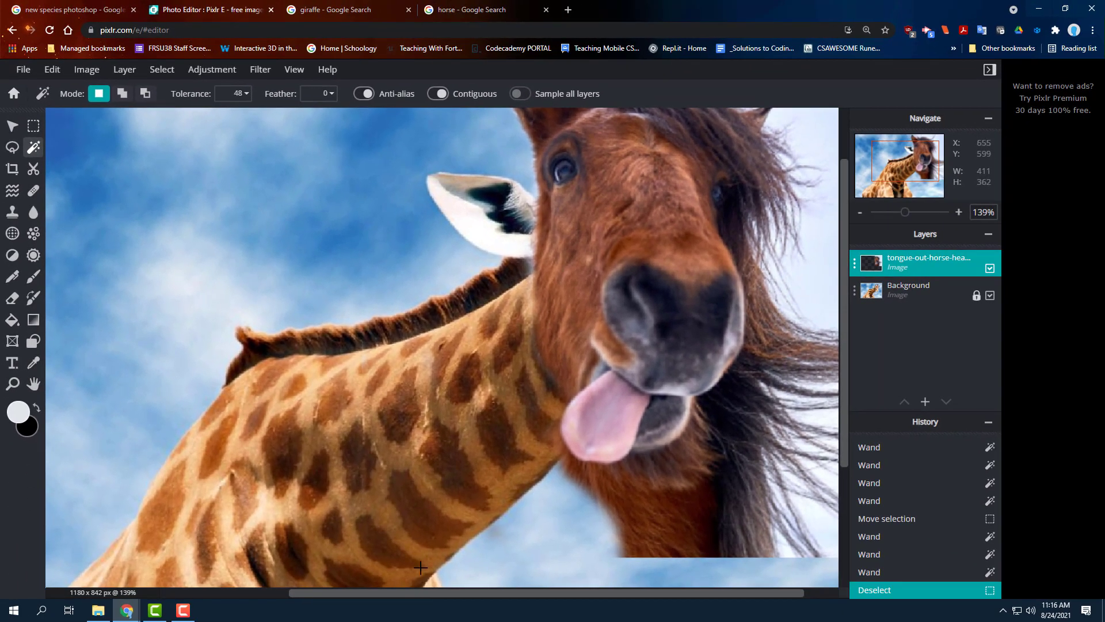
Select the pale background above and beside the horse's mane with the Wand tool and delete it from the horse layer.
scroll(742, 438, up, 2)
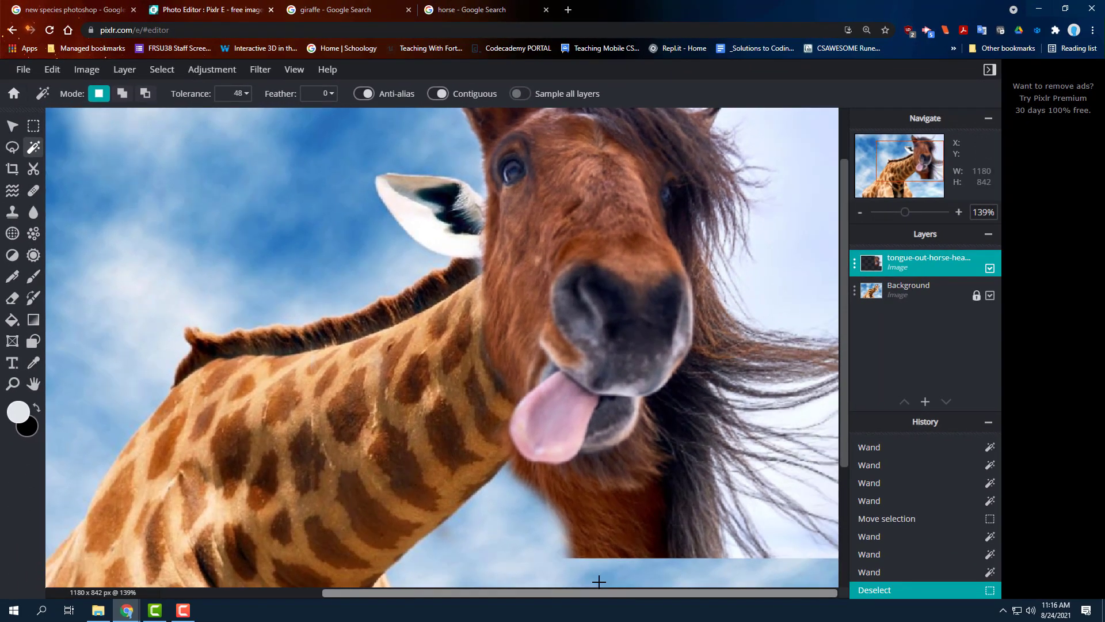
scroll(759, 419, down, 4)
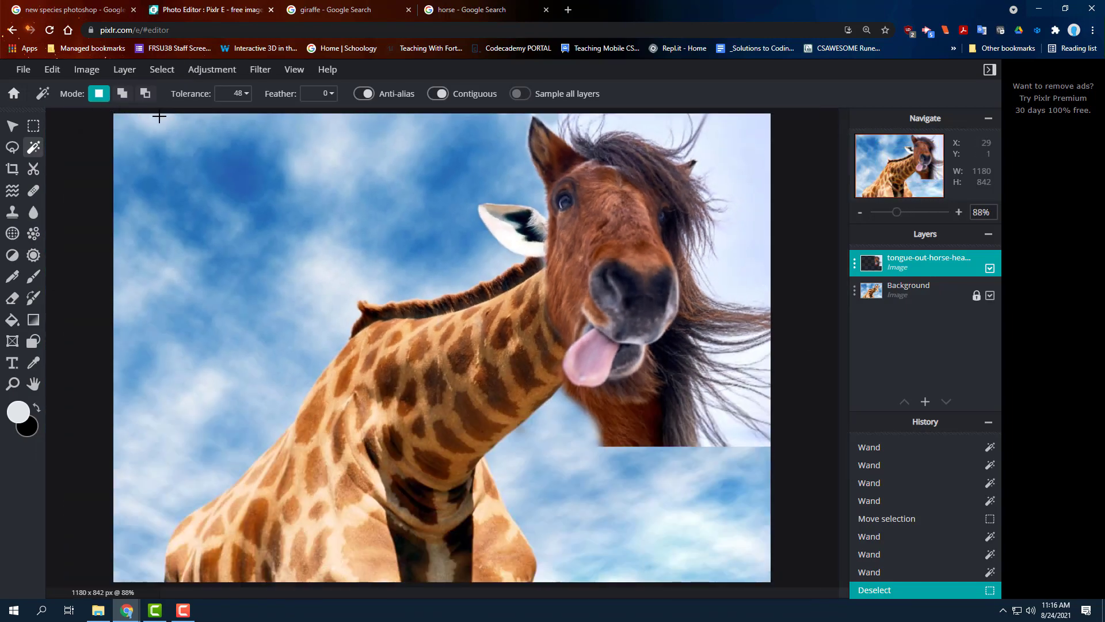
click(751, 167)
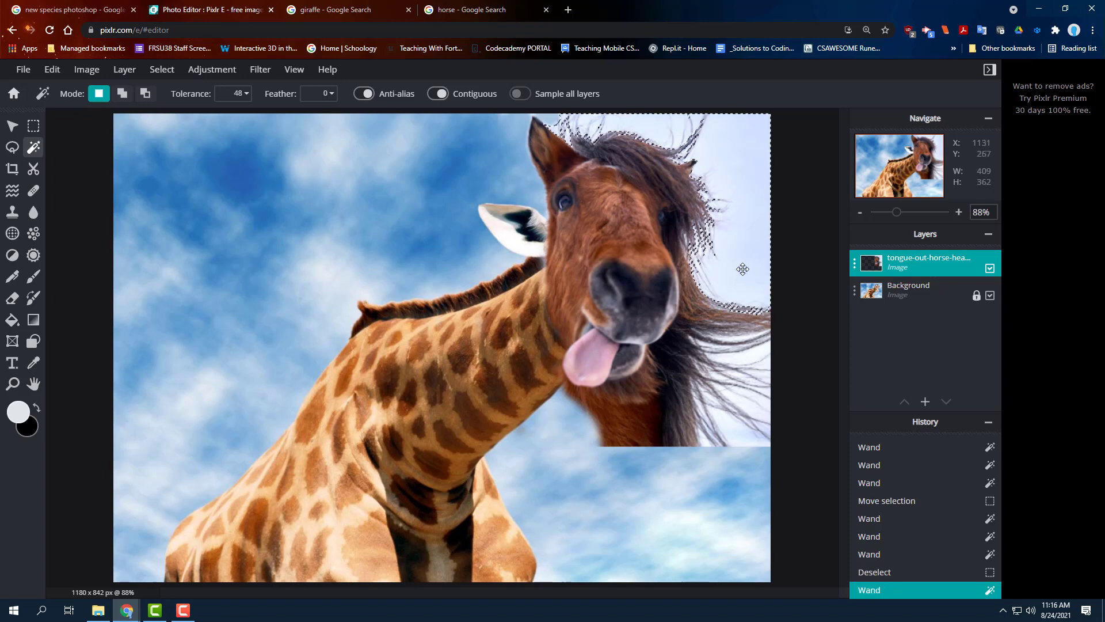
key(Delete)
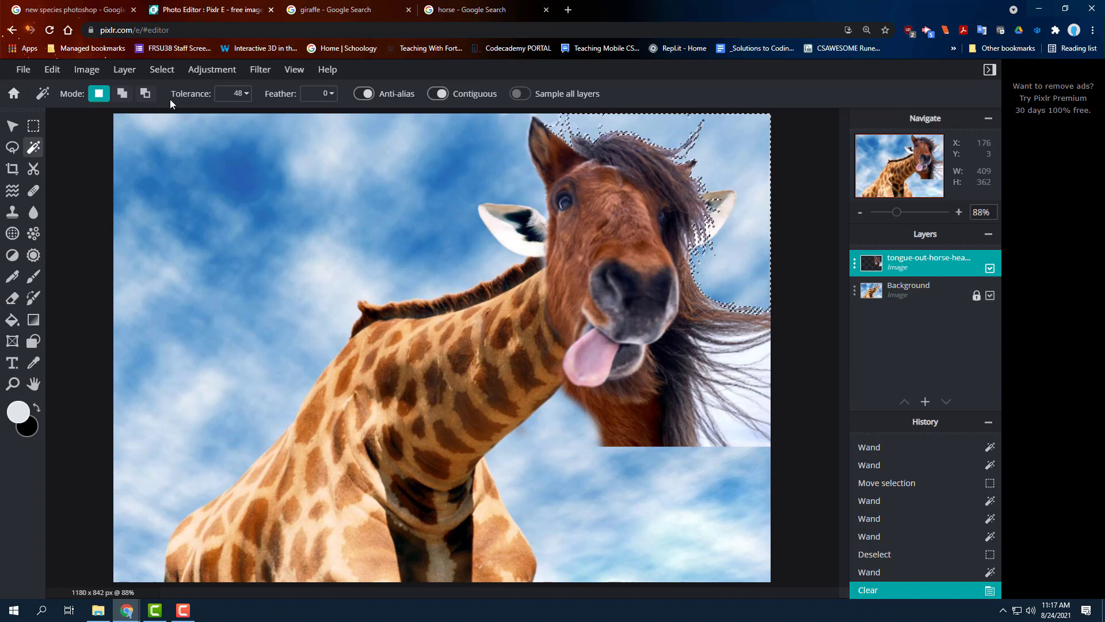
Select the pale background patches between the horse's lower mane strands with the Wand and delete them from the horse layer.
click(749, 357)
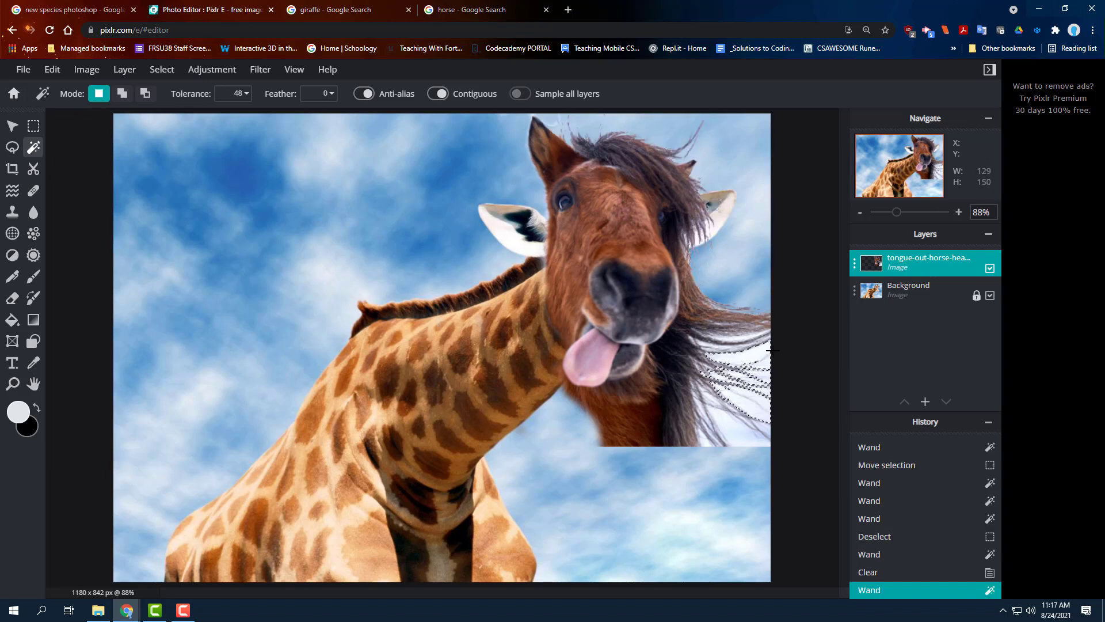
key(Delete)
click(719, 426)
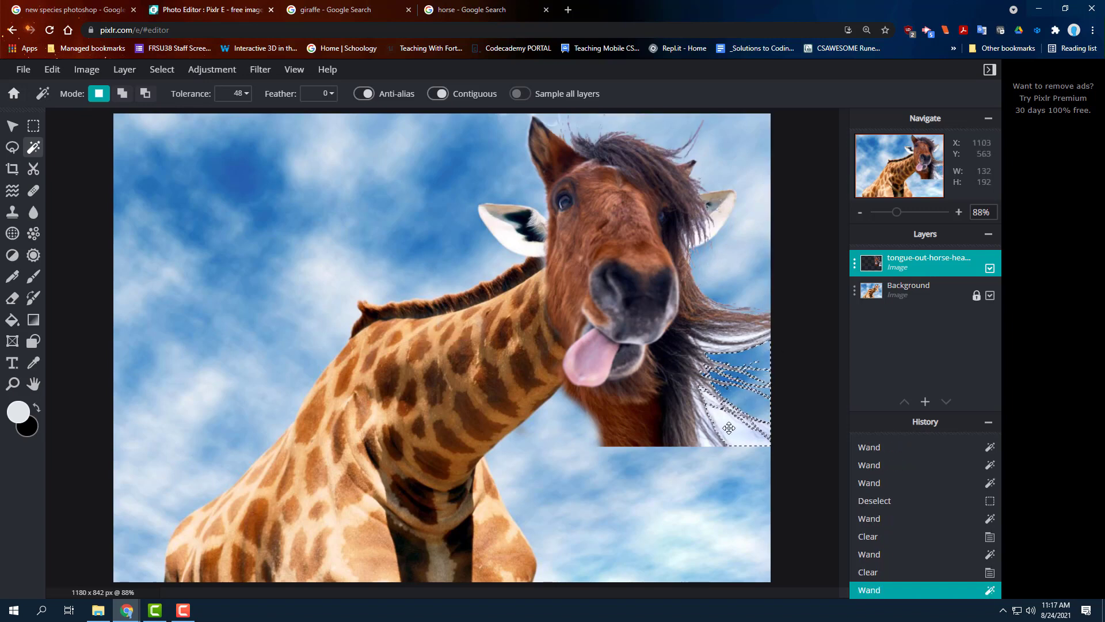
key(Delete)
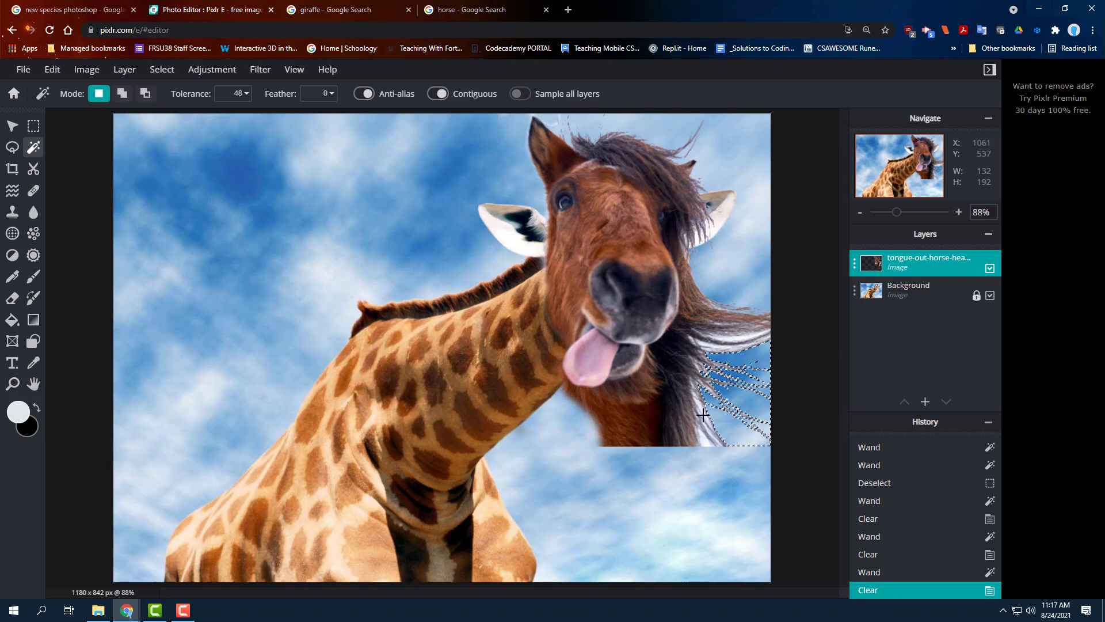
click(702, 410)
key(Delete)
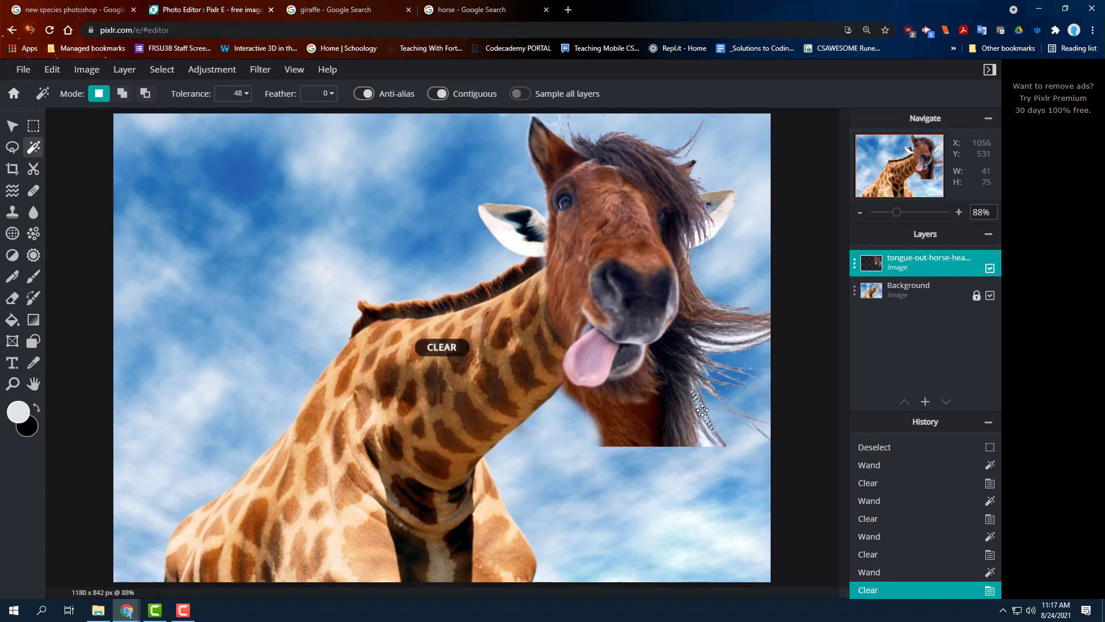
Remove the remaining pale strips under the windblown mane strands and the patch at the mane's lower edge with the Wand.
click(738, 340)
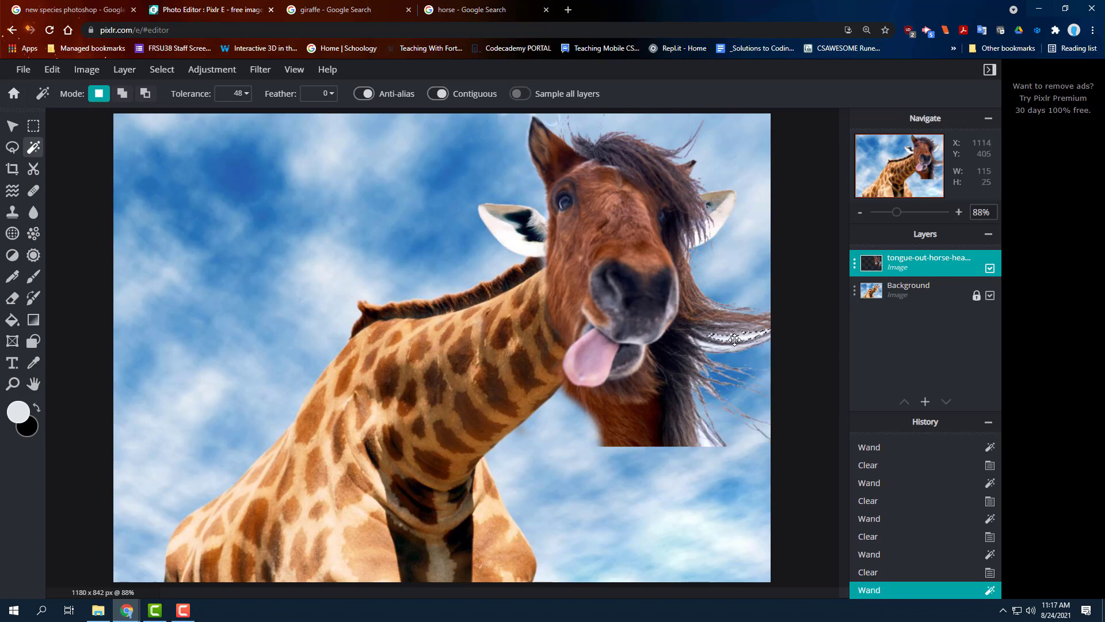
key(Delete)
scroll(735, 340, up, 3)
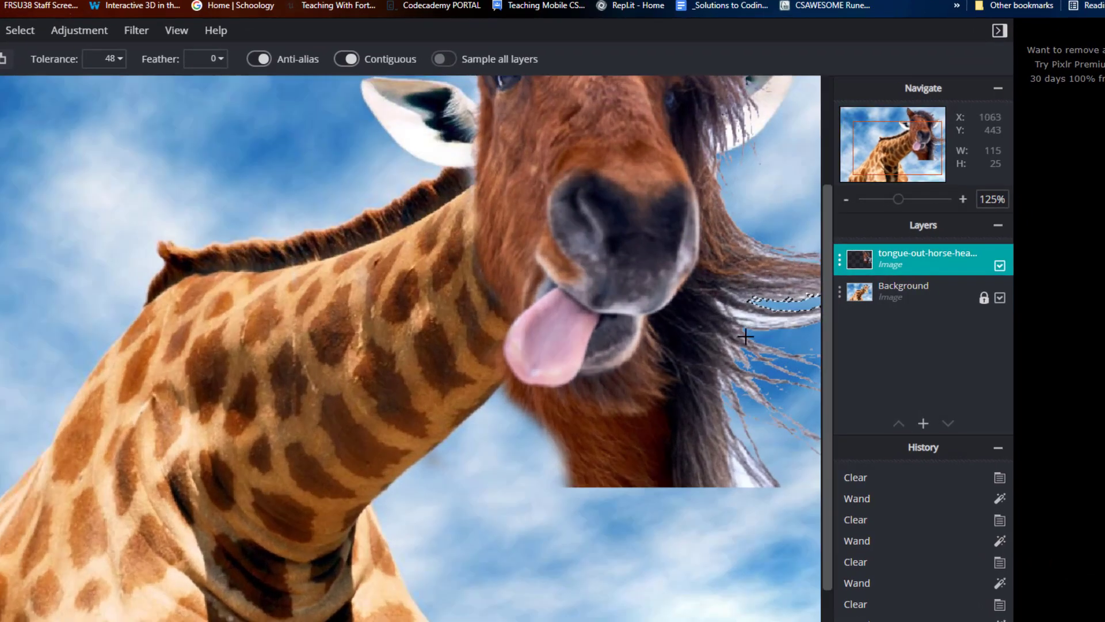
click(730, 312)
key(Delete)
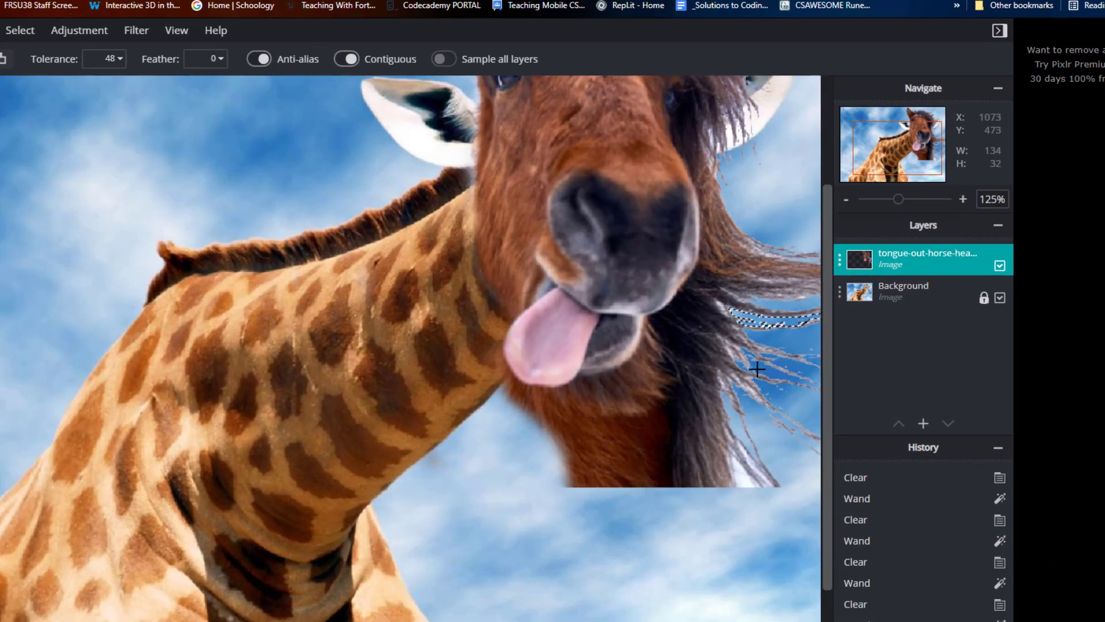
click(739, 467)
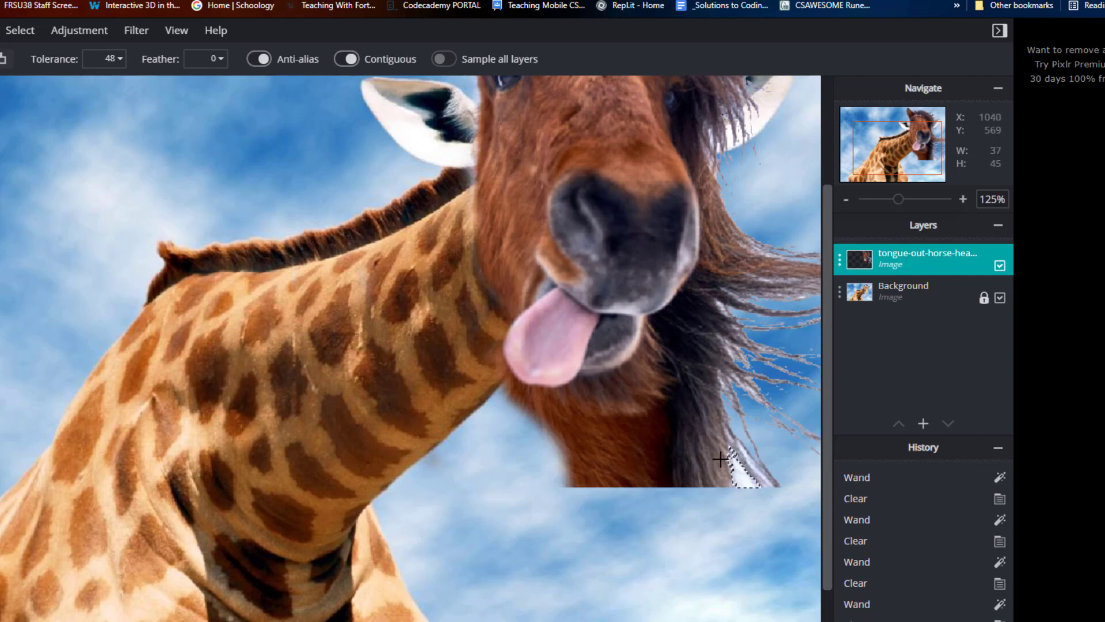
key(Delete)
Delete the small pale gap at the root of the windblown strands beside the horse's muzzle and clear the selection.
scroll(735, 355, down, 3)
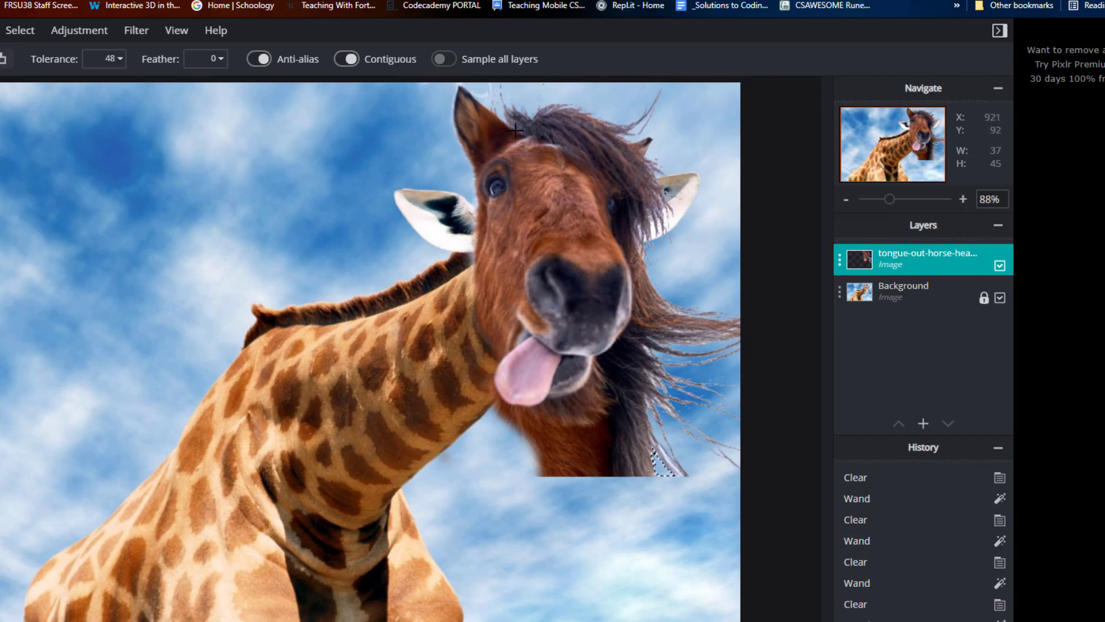
scroll(727, 302, up, 4)
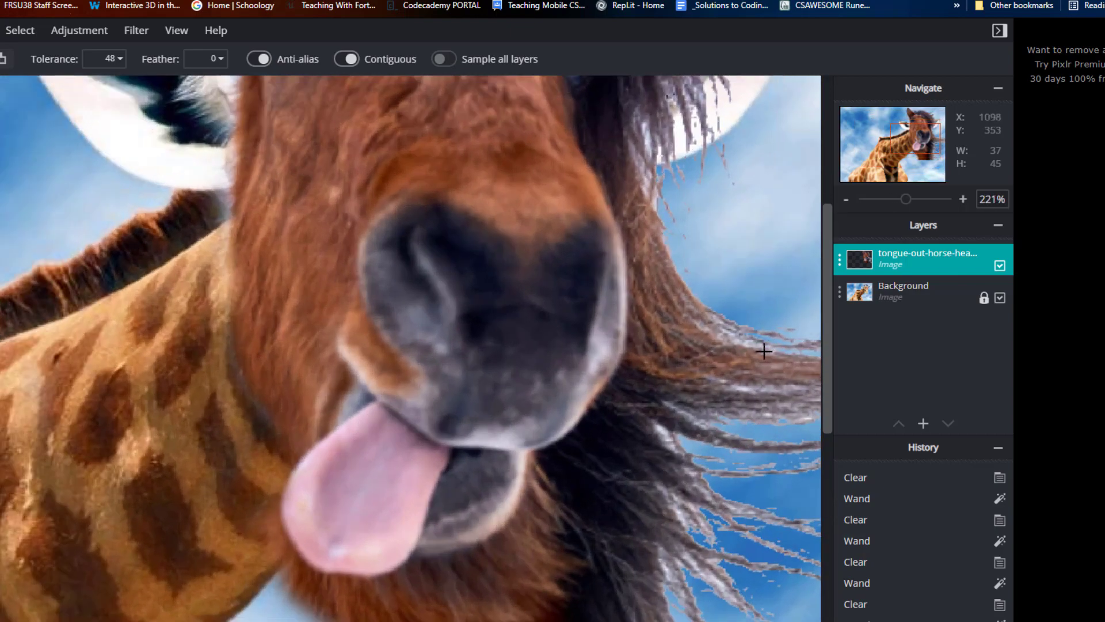
scroll(758, 351, up, 1)
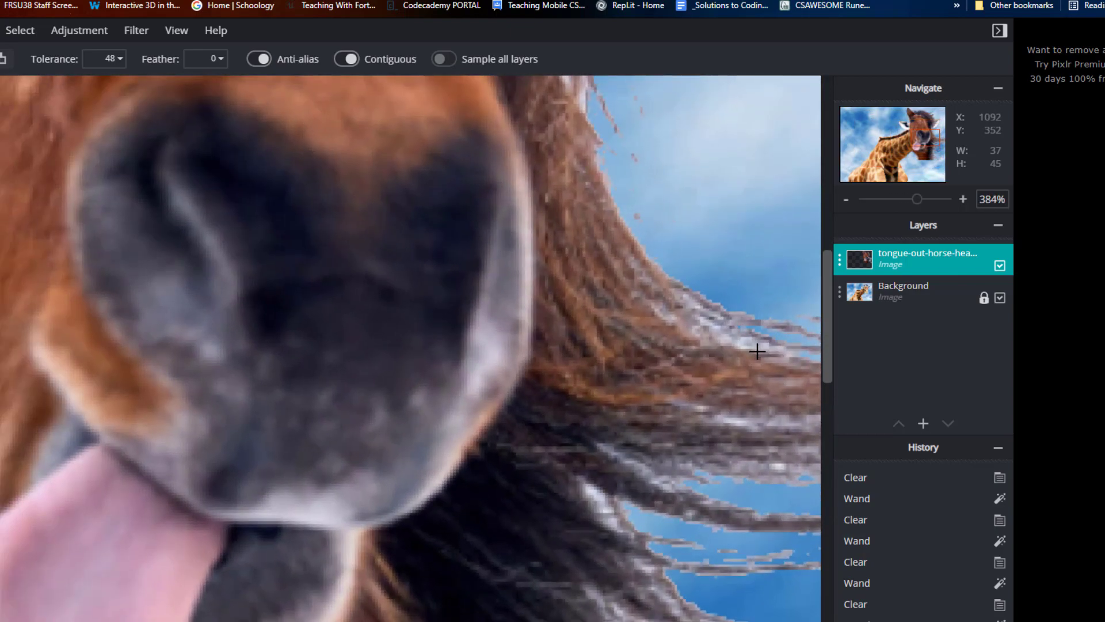
click(596, 495)
key(Delete)
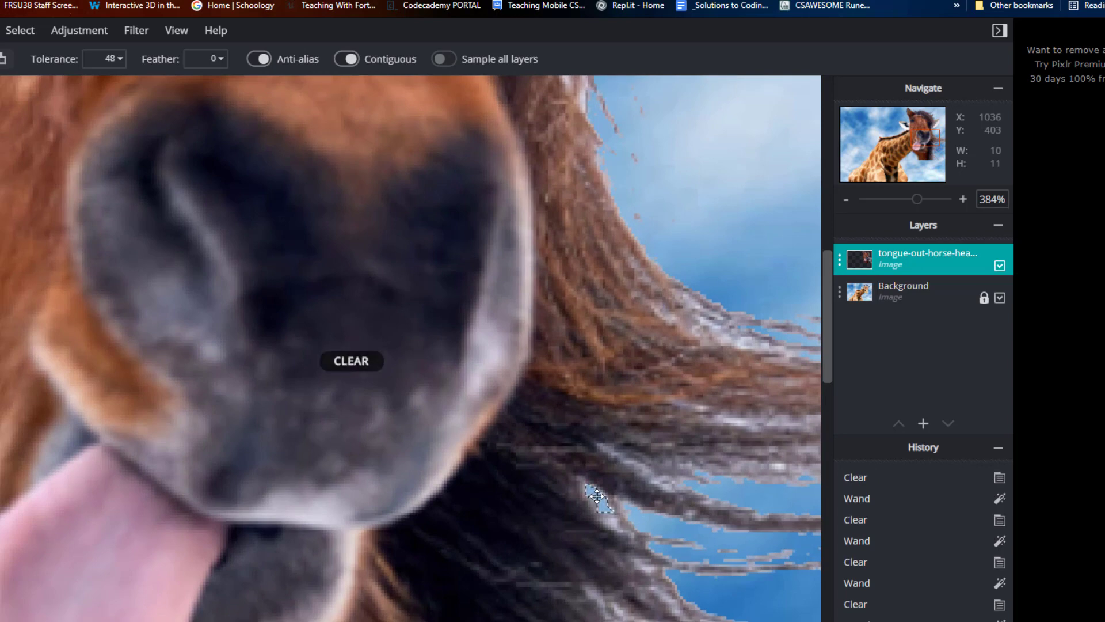
scroll(649, 255, down, 5)
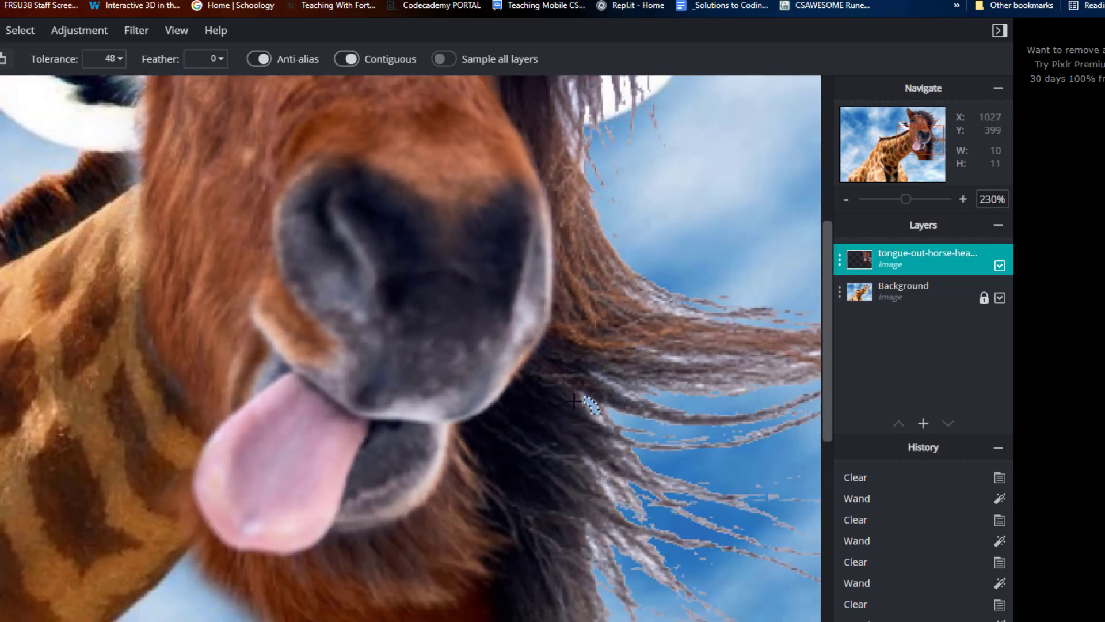
scroll(571, 386, up, 4)
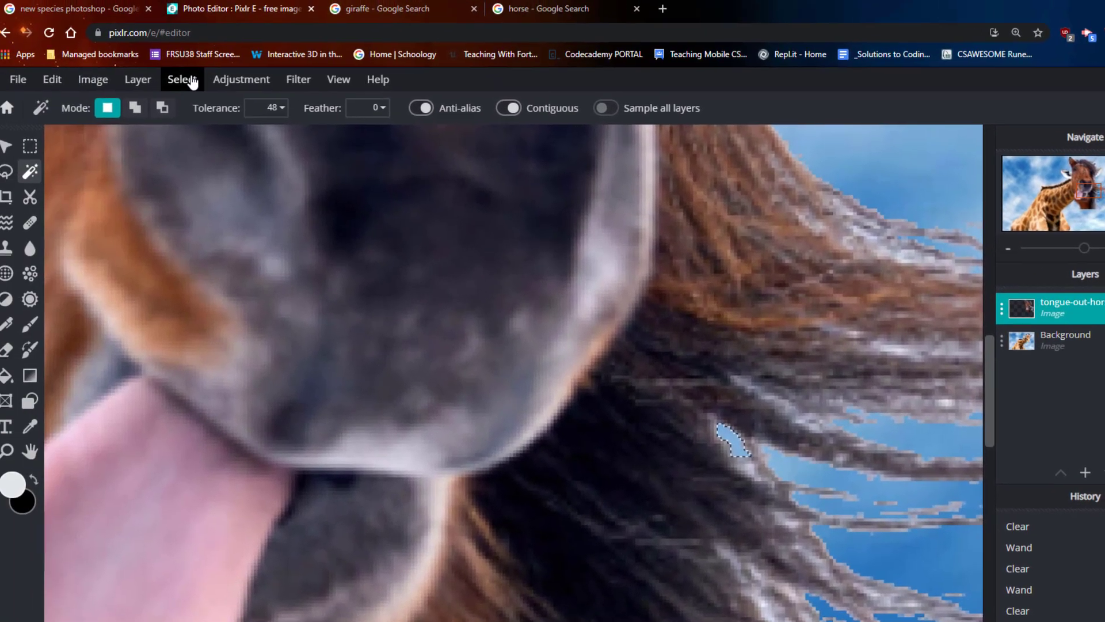
click(20, 30)
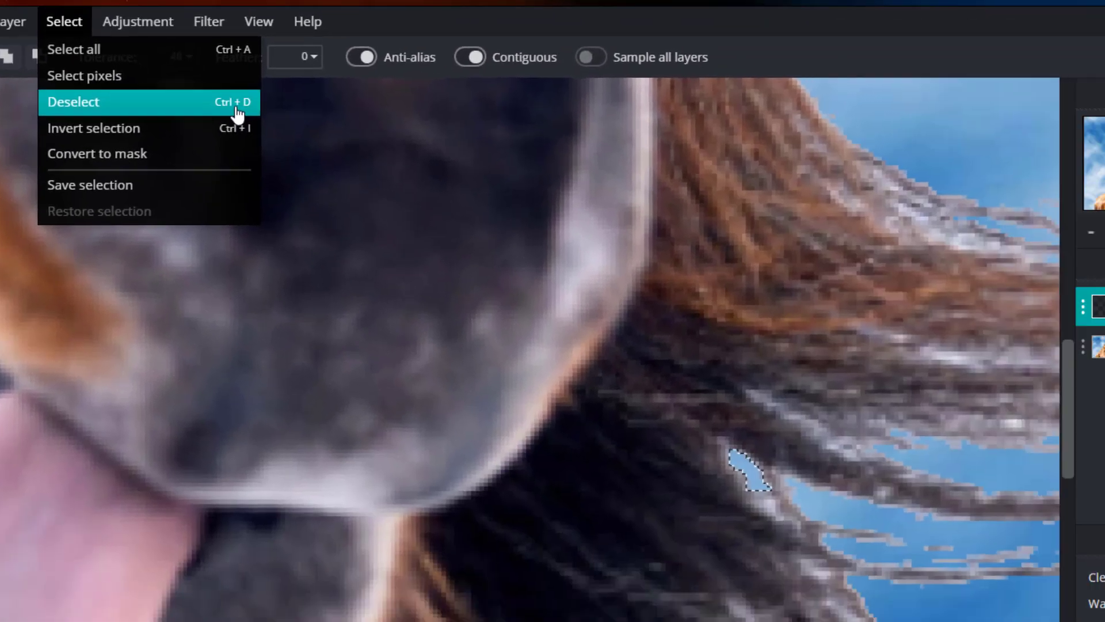
click(523, 248)
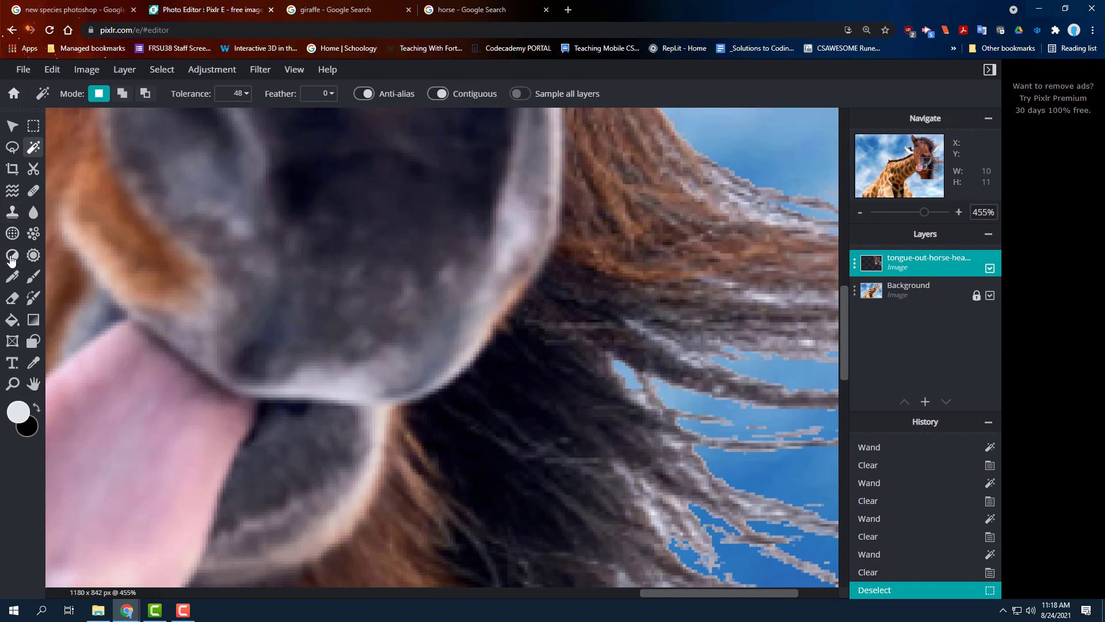
Try selecting the small gap in the mane beside the muzzle with the Wand, return to the Eraser and deselect.
click(12, 298)
scroll(525, 352, down, 3)
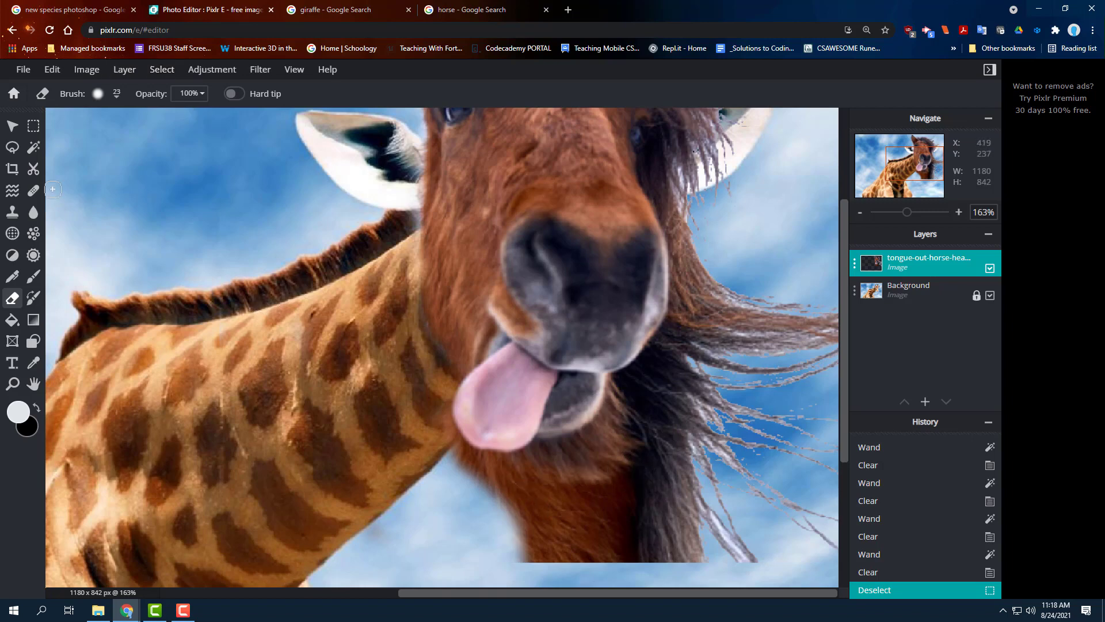
click(33, 147)
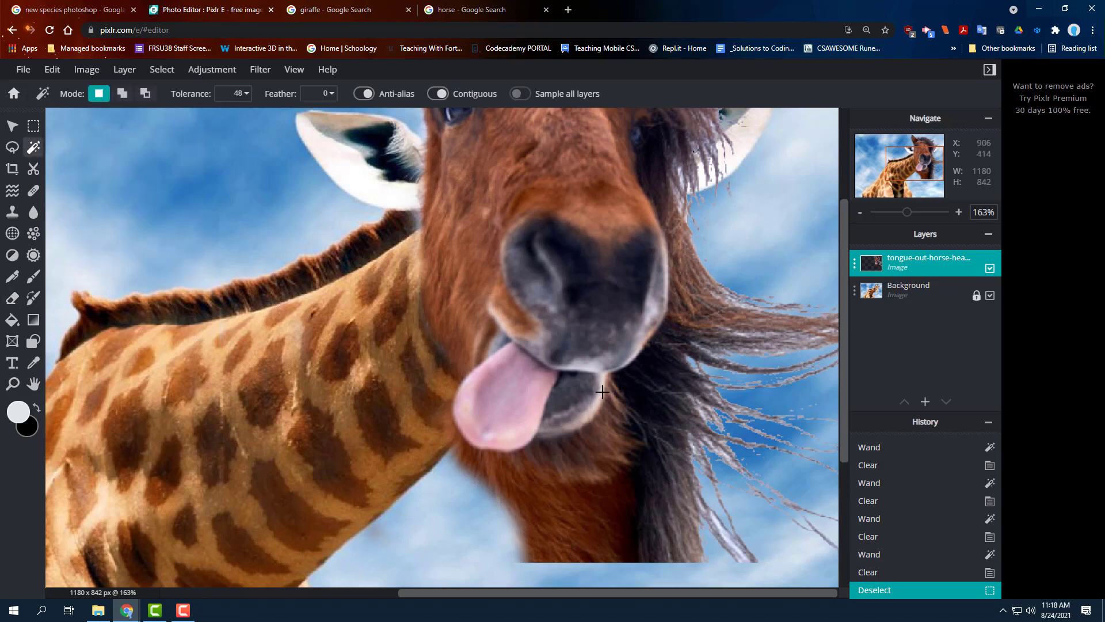
click(693, 363)
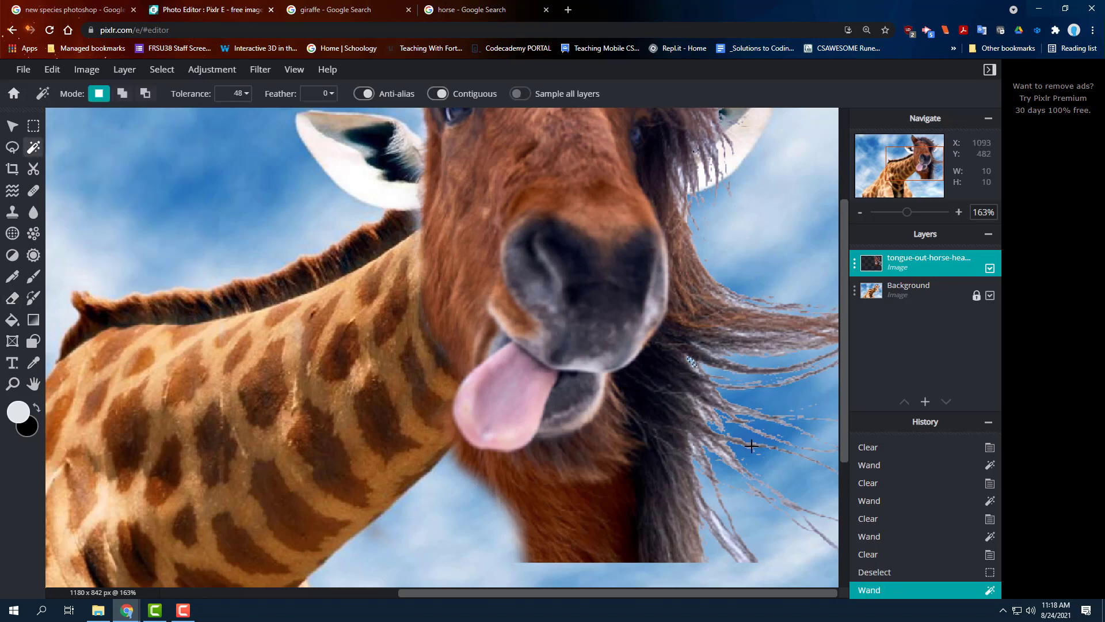
scroll(709, 385, up, 3)
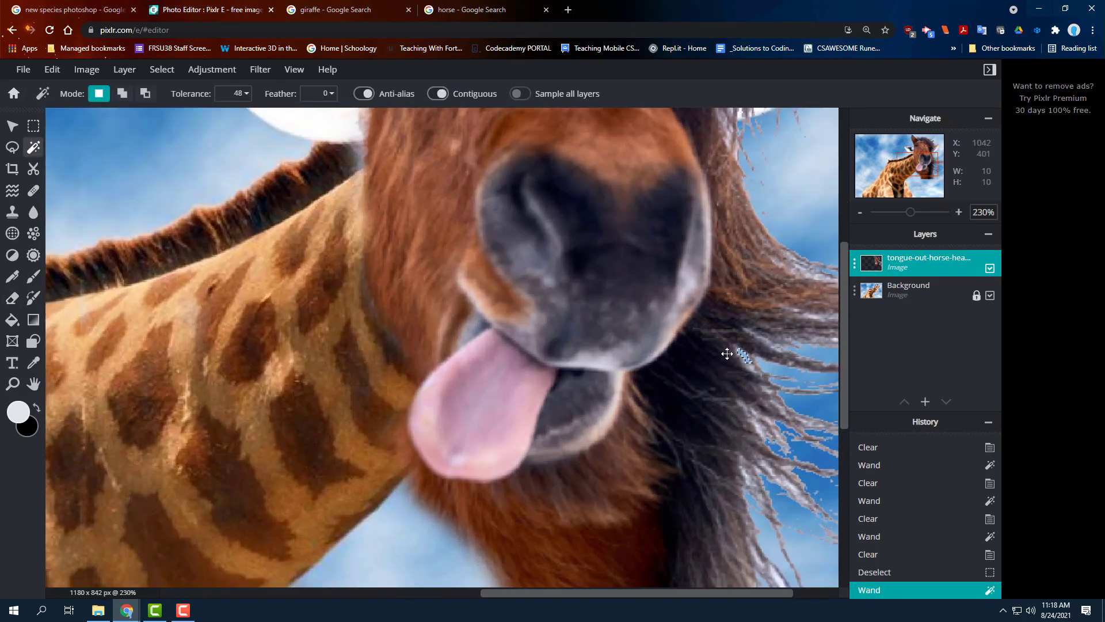
click(12, 303)
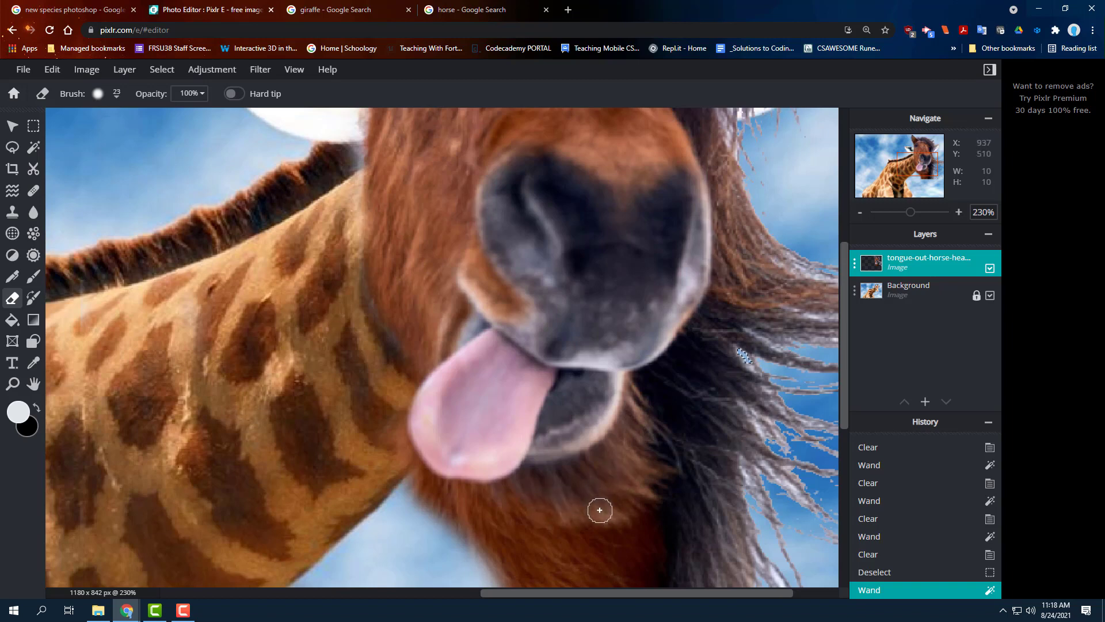
scroll(805, 357, up, 4)
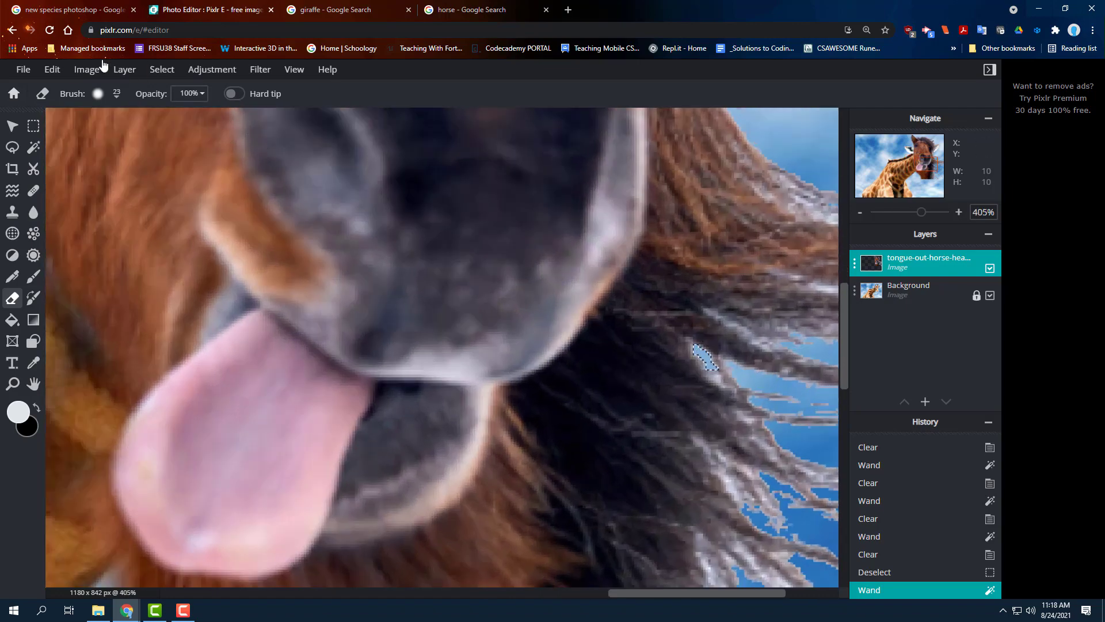
click(162, 72)
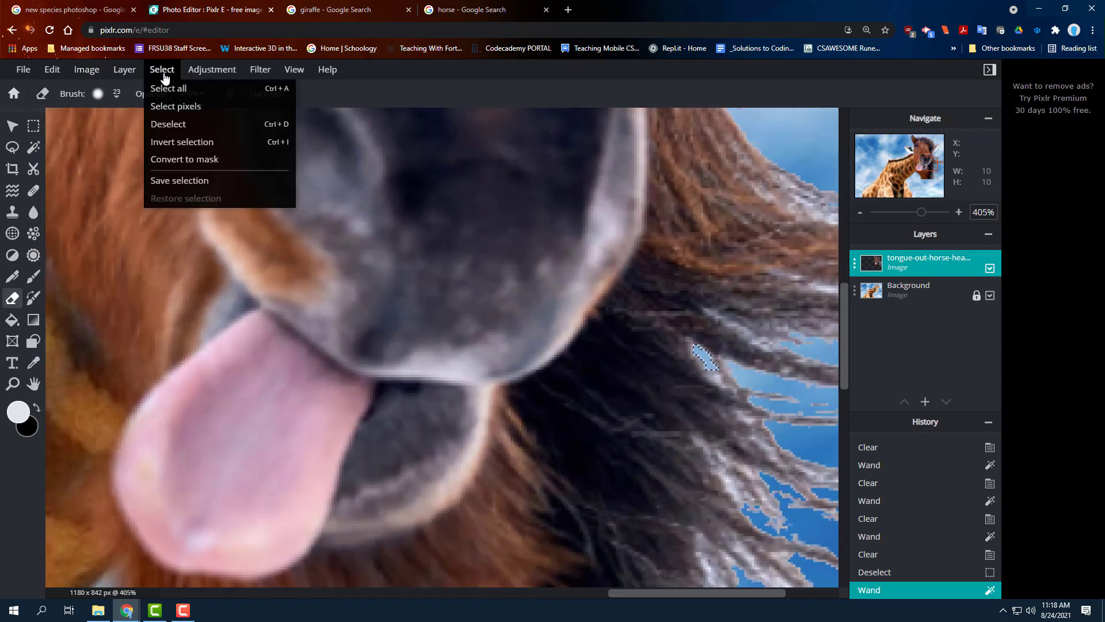
click(182, 122)
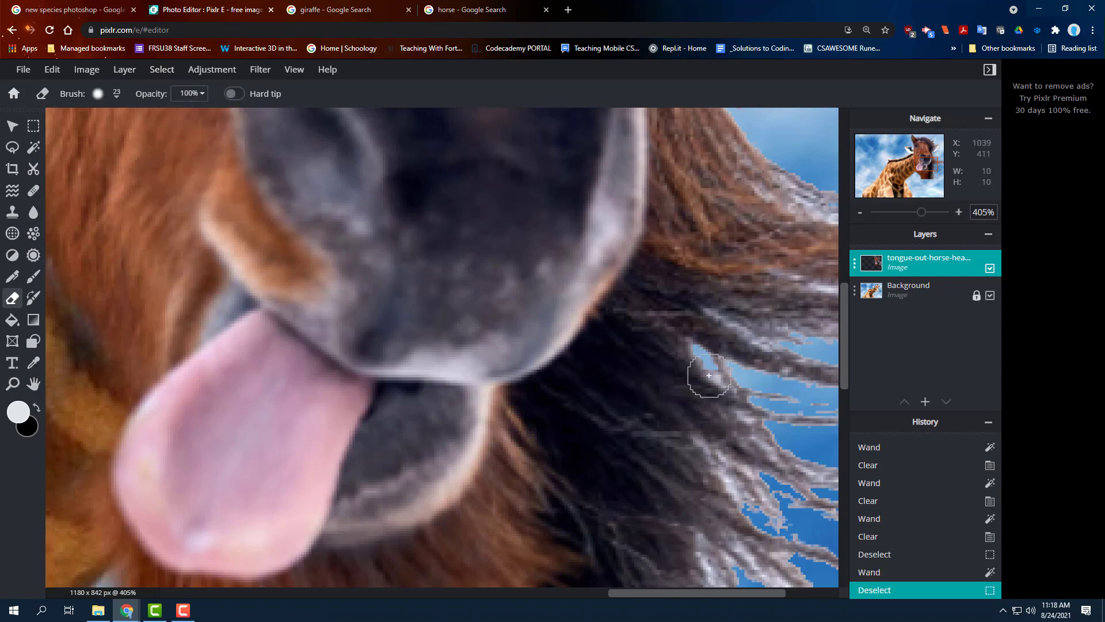
Inspect the edge of the horse's neck and mane up close and undo the last Eraser stroke.
scroll(708, 371, down, 5)
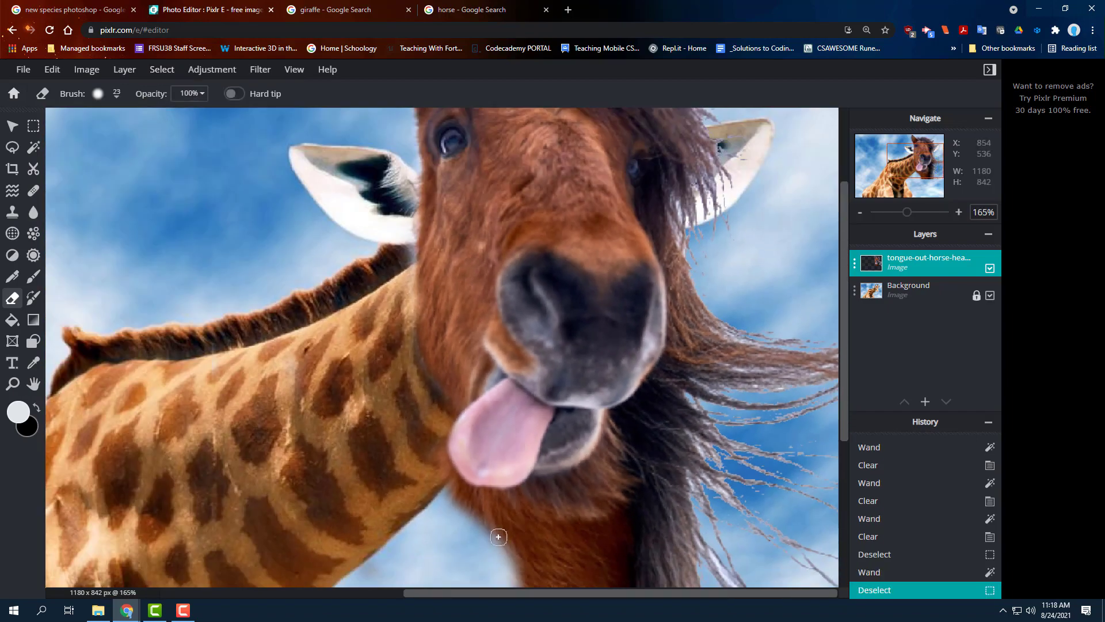
scroll(499, 537, up, 4)
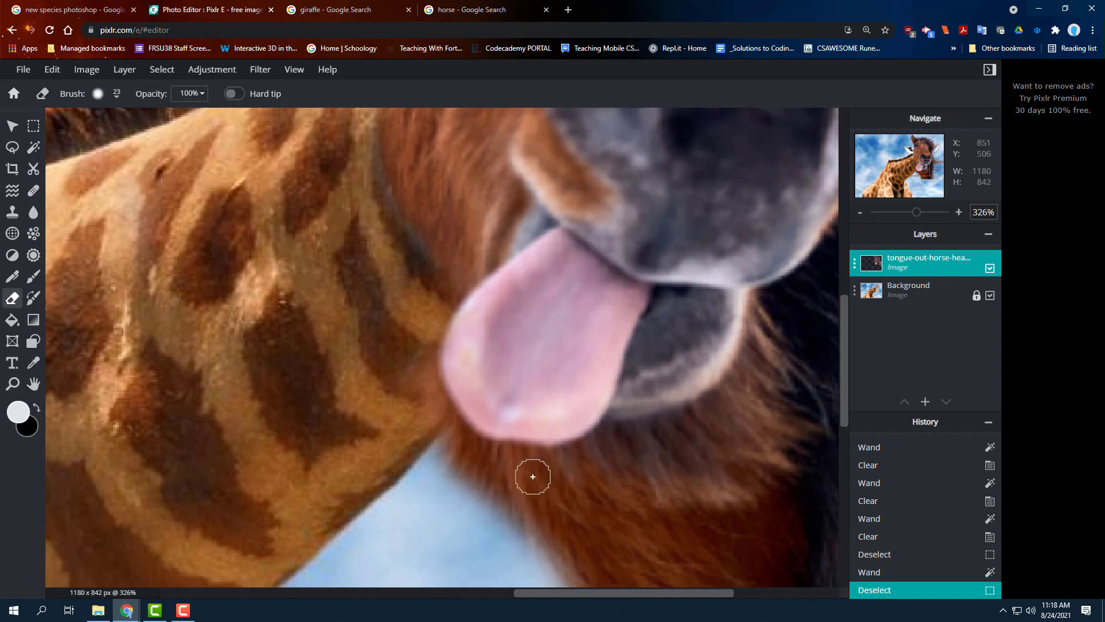
scroll(534, 476, down, 5)
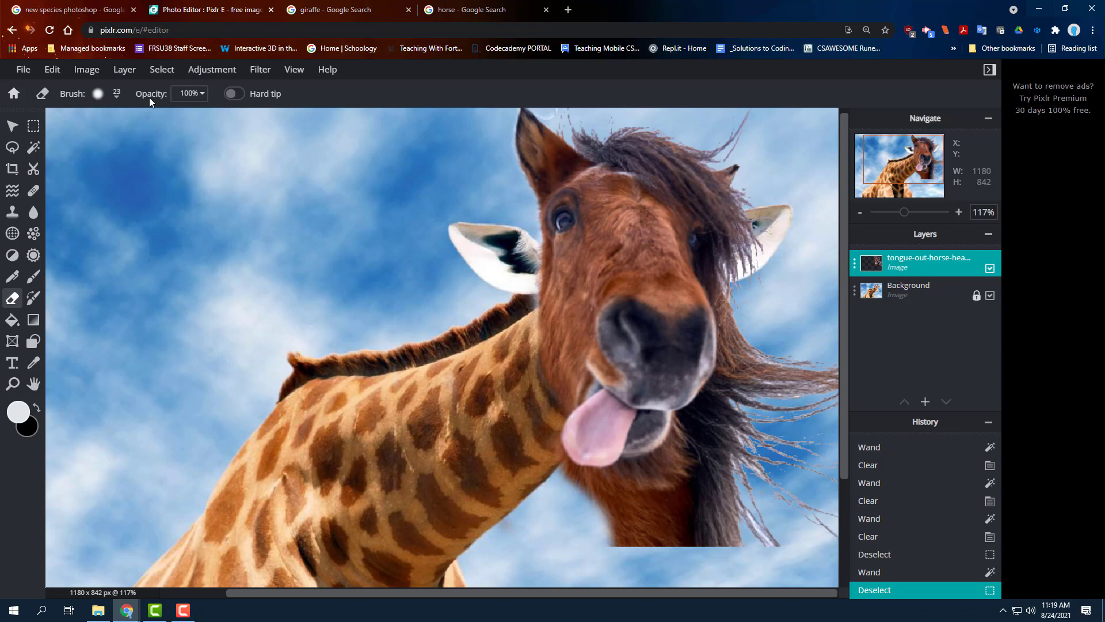
click(160, 70)
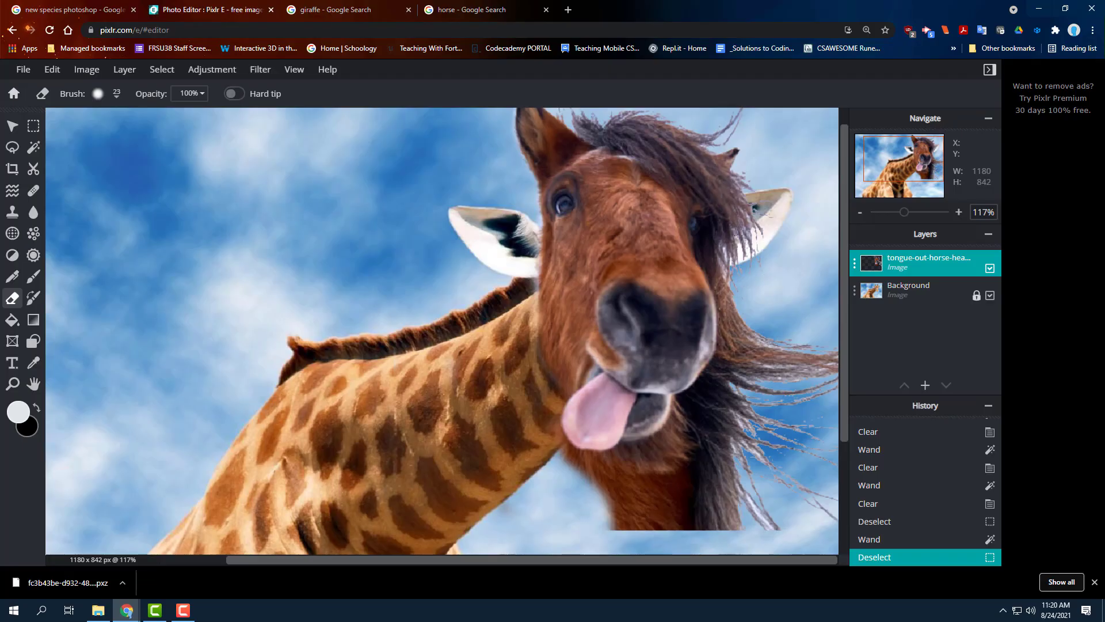
key(ctrl+z)
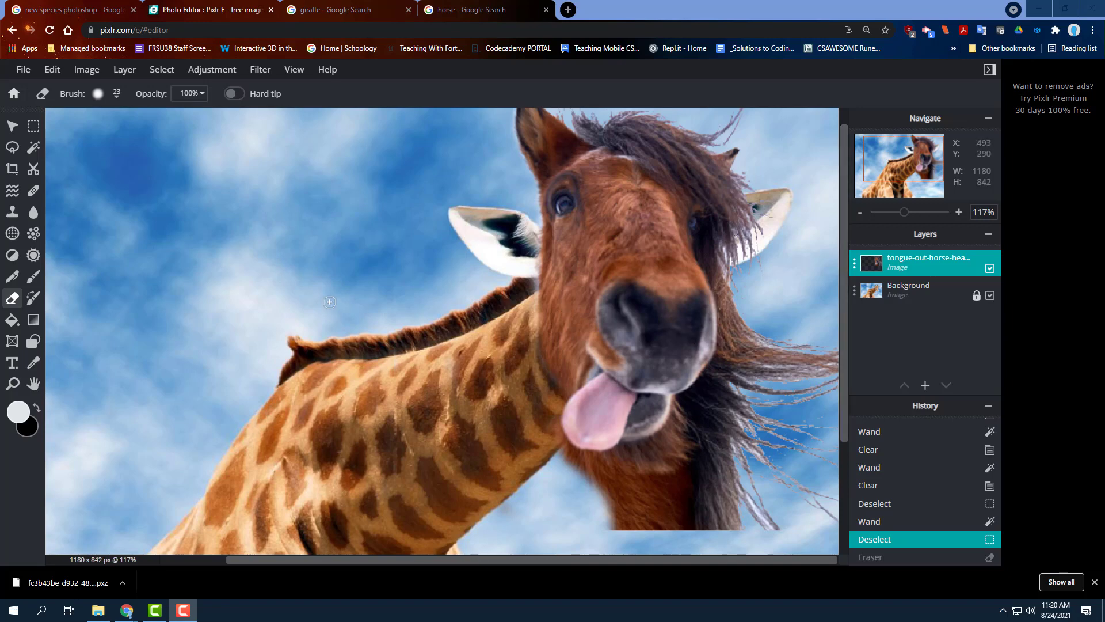
Try painting a light dab on the horse's cheek with the size 40 brush and undo it.
click(32, 282)
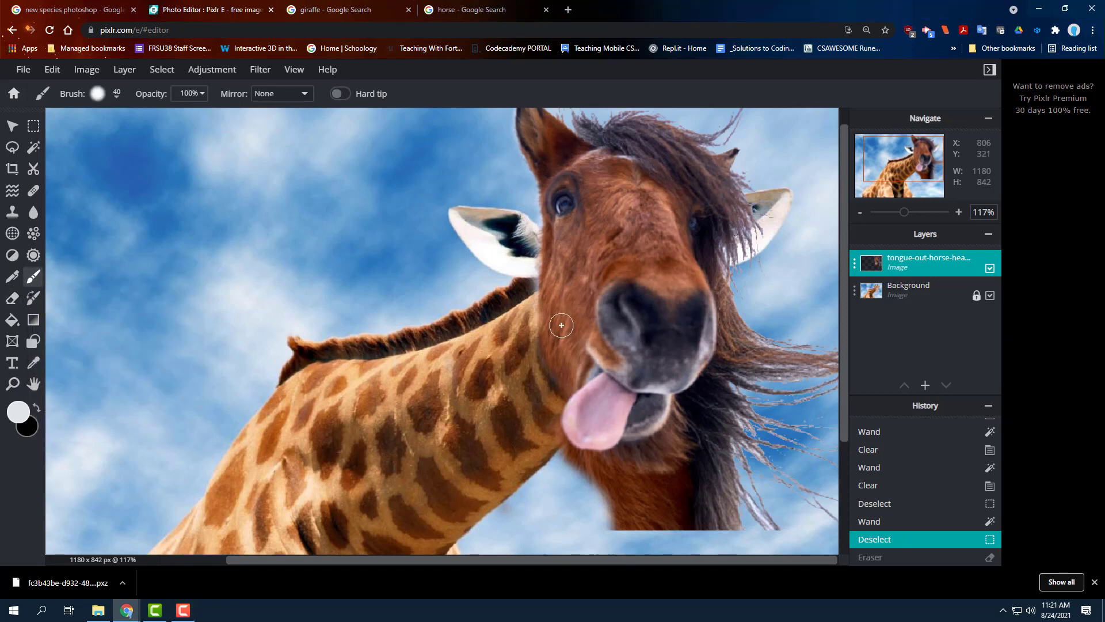
click(578, 315)
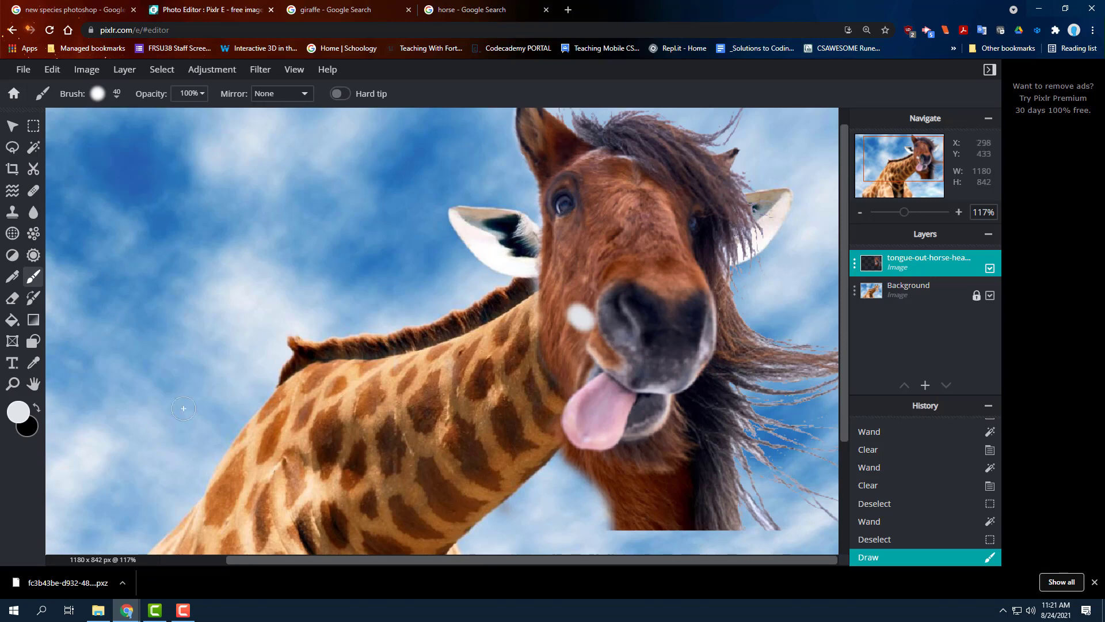
drag(547, 337, 597, 361)
key(ctrl+z)
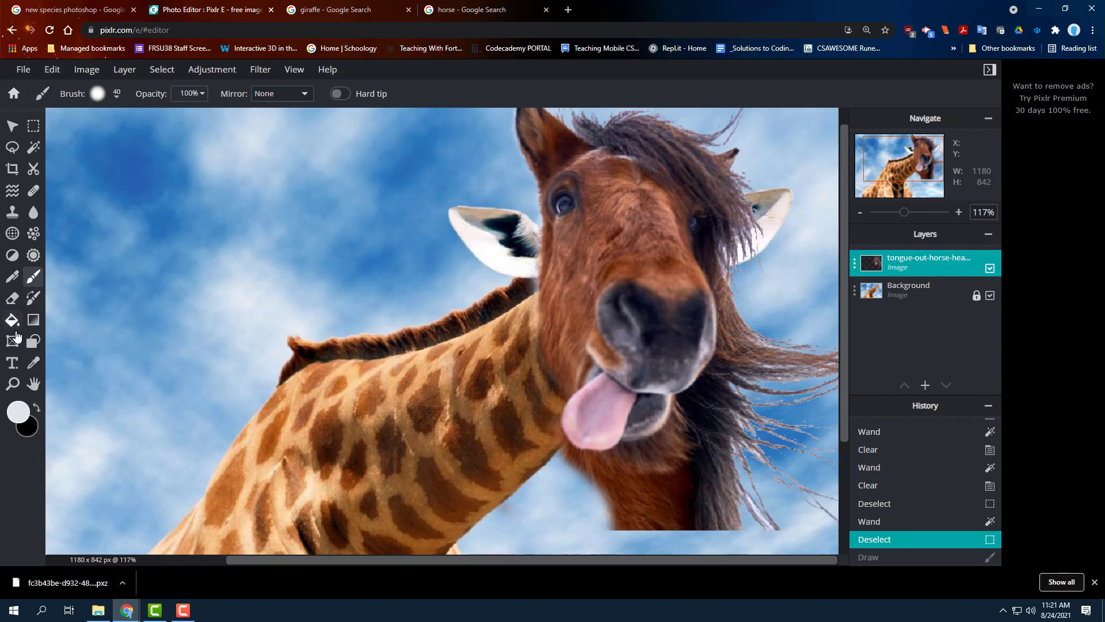
Erase a small patch of the horse's neck below the chin with the soft size 23 Eraser at 100% opacity.
click(12, 298)
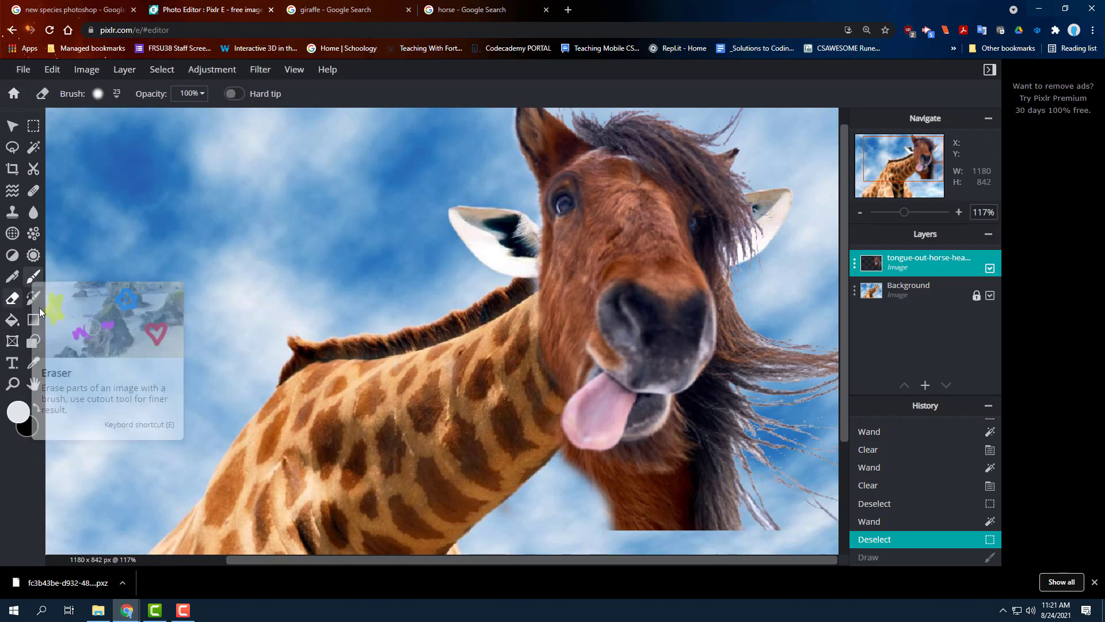
drag(634, 479, 645, 473)
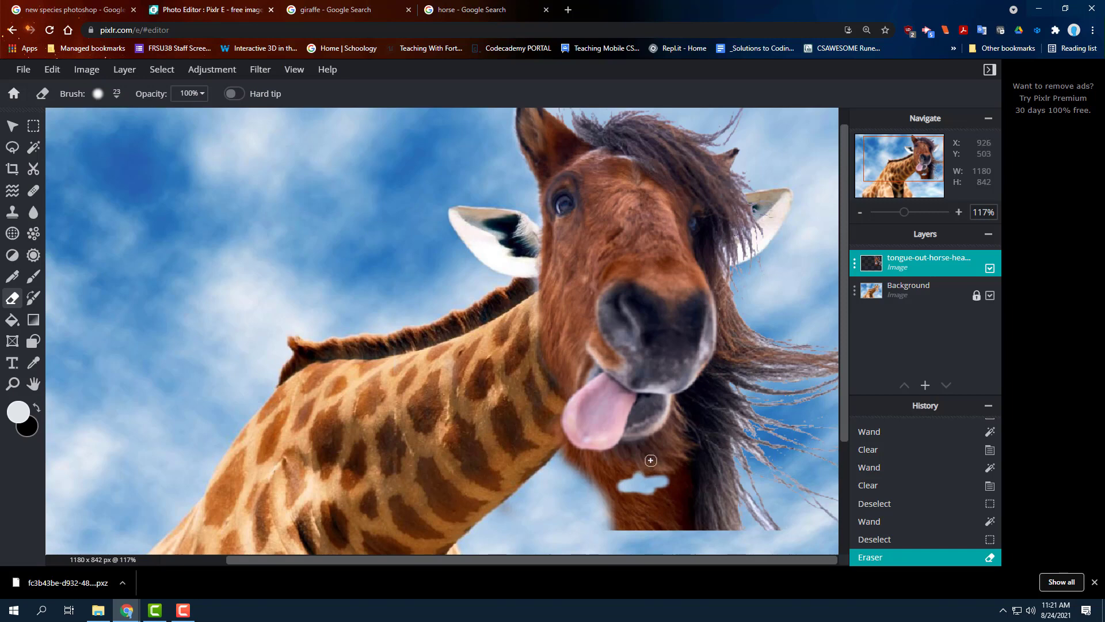
scroll(642, 455, down, 1)
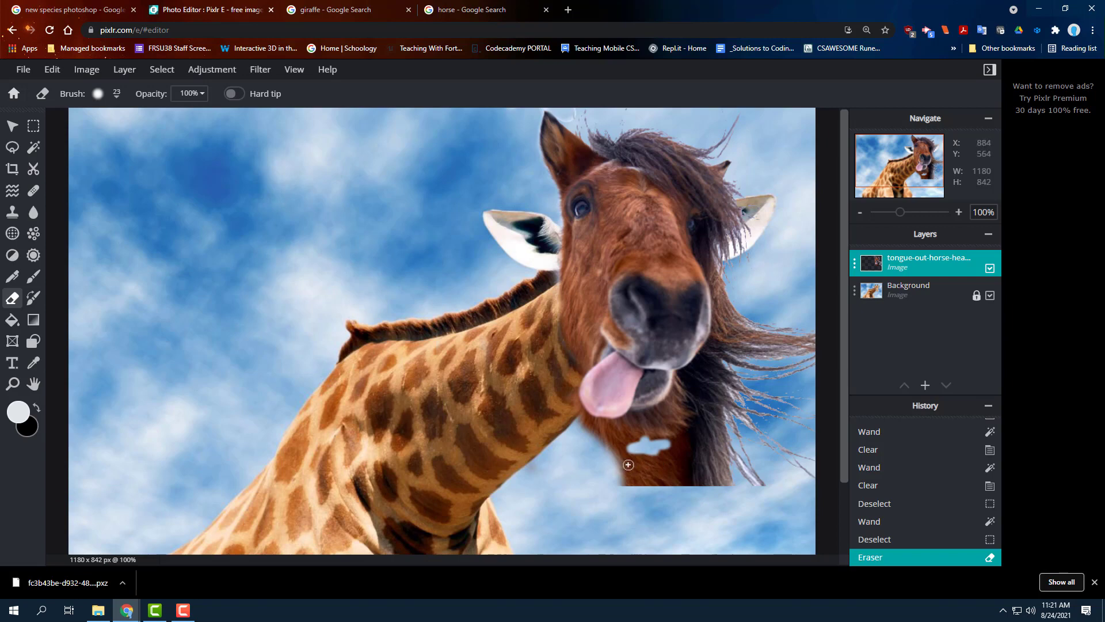
Erase the lower part of the horse's neck below the chin, enlarging the soft Eraser brush to 89 px.
mouse_move(629, 465)
mouse_down()
mouse_move(616, 450)
mouse_move(629, 481)
mouse_move(625, 472)
mouse_up()
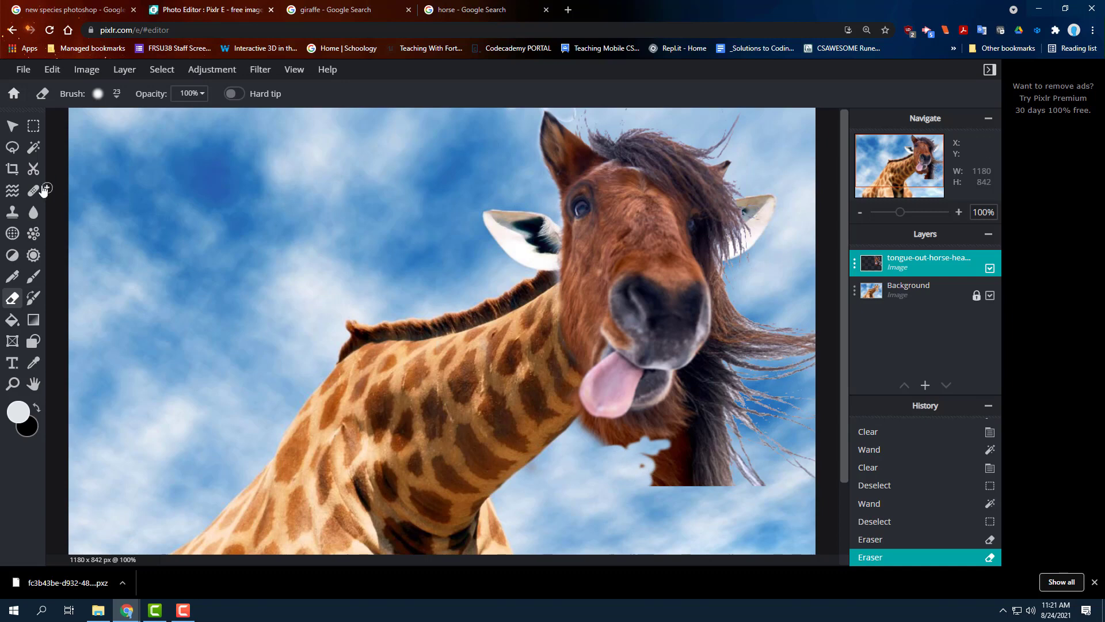
click(116, 95)
click(134, 140)
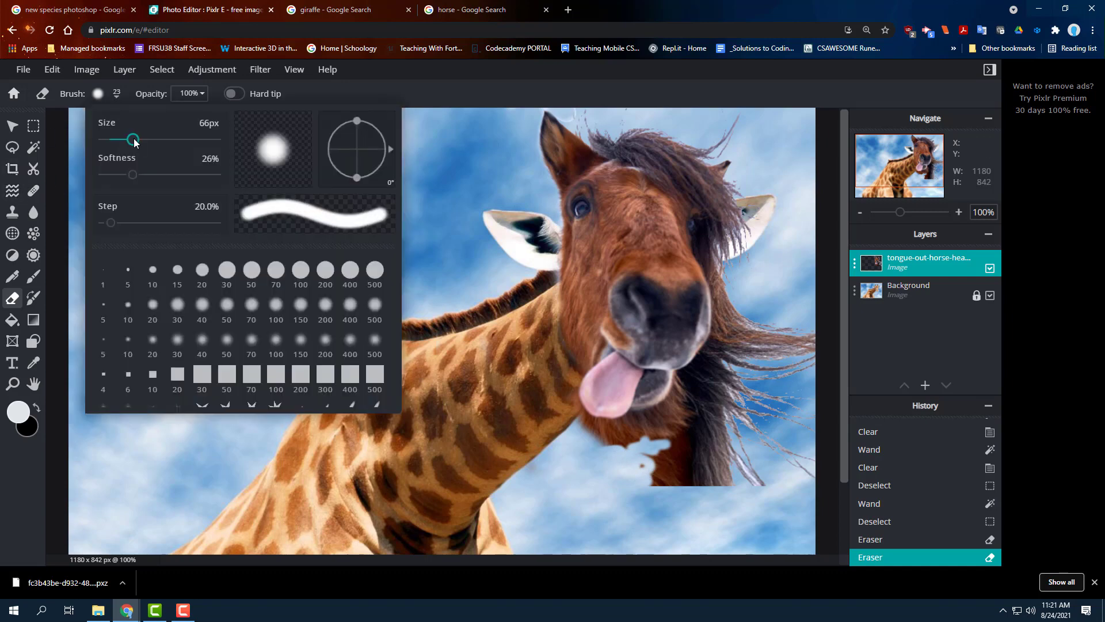
drag(134, 140, 141, 139)
click(677, 469)
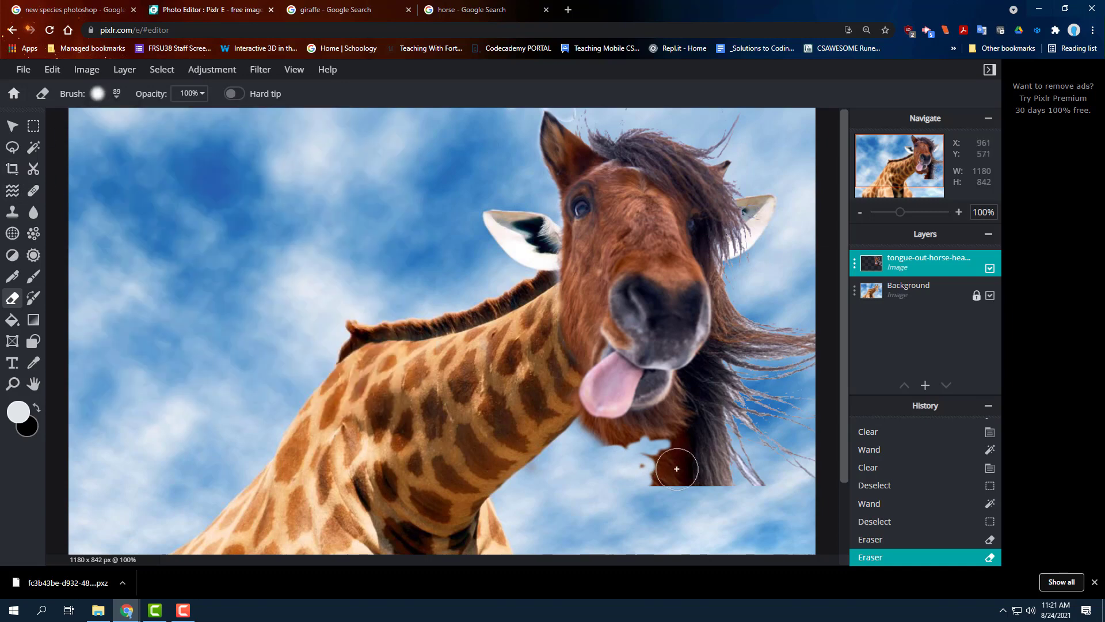
drag(677, 469, 639, 460)
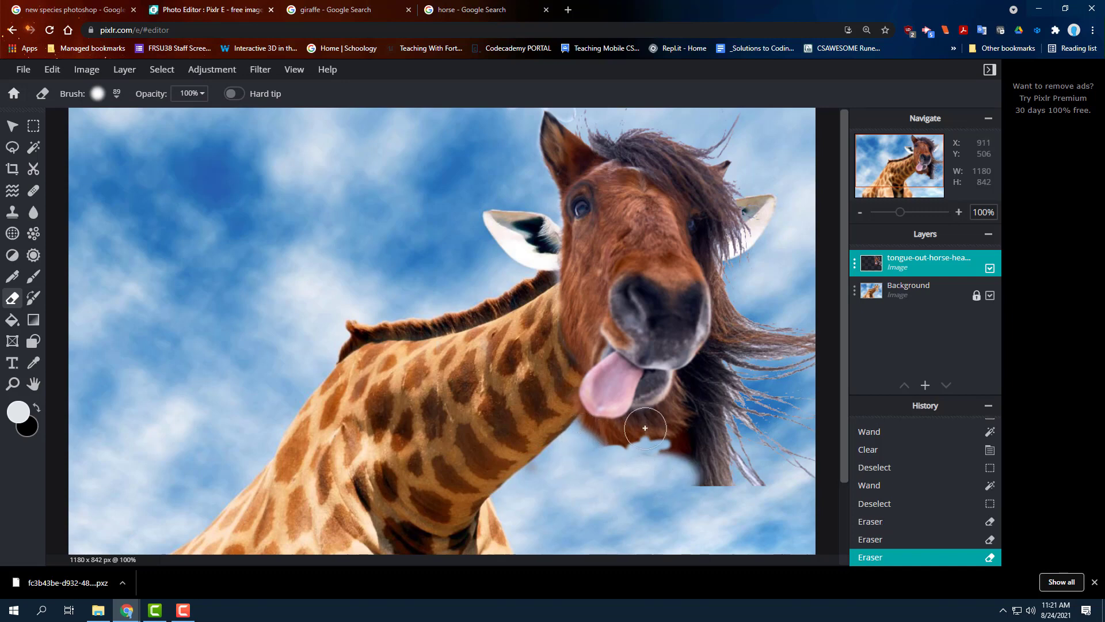
Erase the rest of the horse's neck and the lower mane below the chin with the 89 px Eraser.
scroll(668, 433, up, 1)
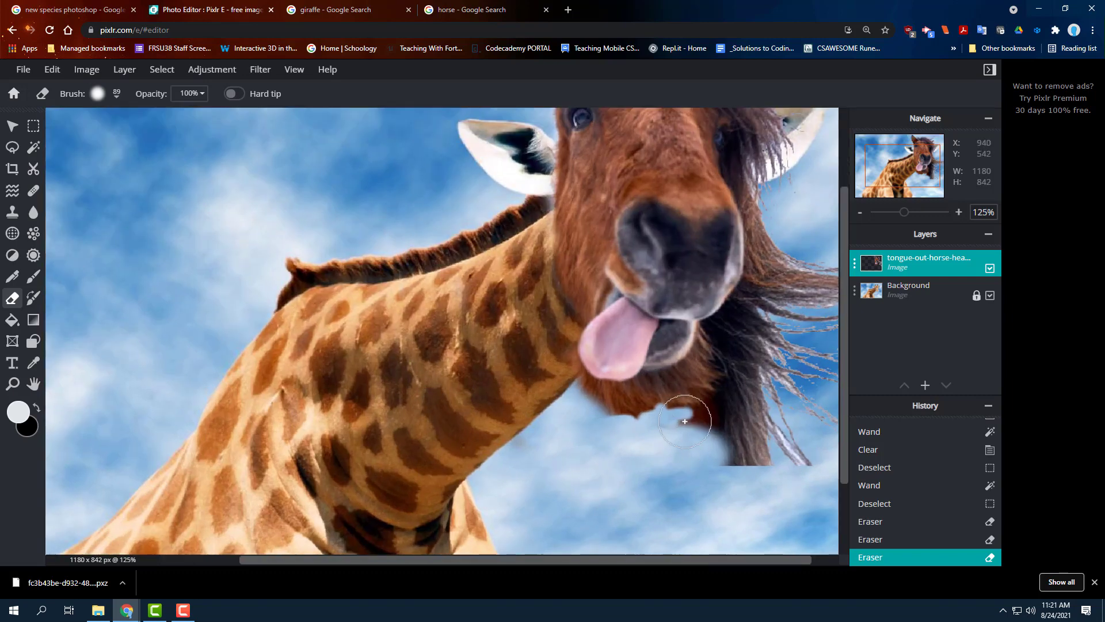
mouse_move(685, 422)
mouse_down()
mouse_move(631, 423)
mouse_move(588, 408)
mouse_move(555, 369)
mouse_move(580, 399)
mouse_move(671, 406)
mouse_up()
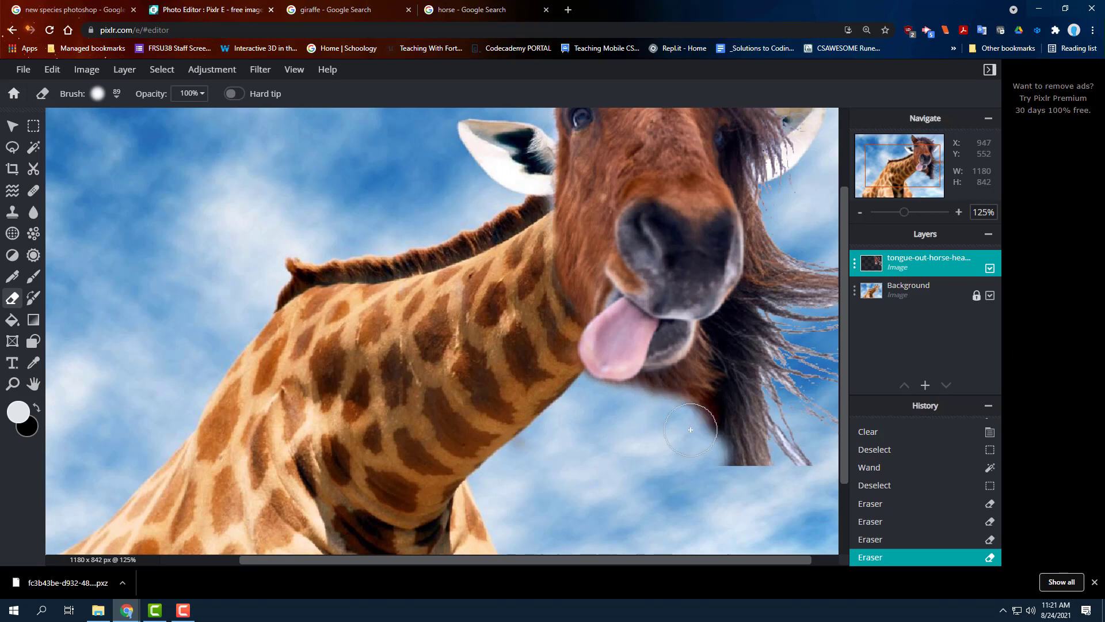
mouse_move(691, 429)
mouse_down()
mouse_move(715, 448)
mouse_move(686, 453)
mouse_move(677, 432)
mouse_move(742, 433)
mouse_move(683, 449)
mouse_move(730, 462)
mouse_move(696, 429)
mouse_up()
scroll(712, 432, down, 1)
scroll(706, 441, up, 1)
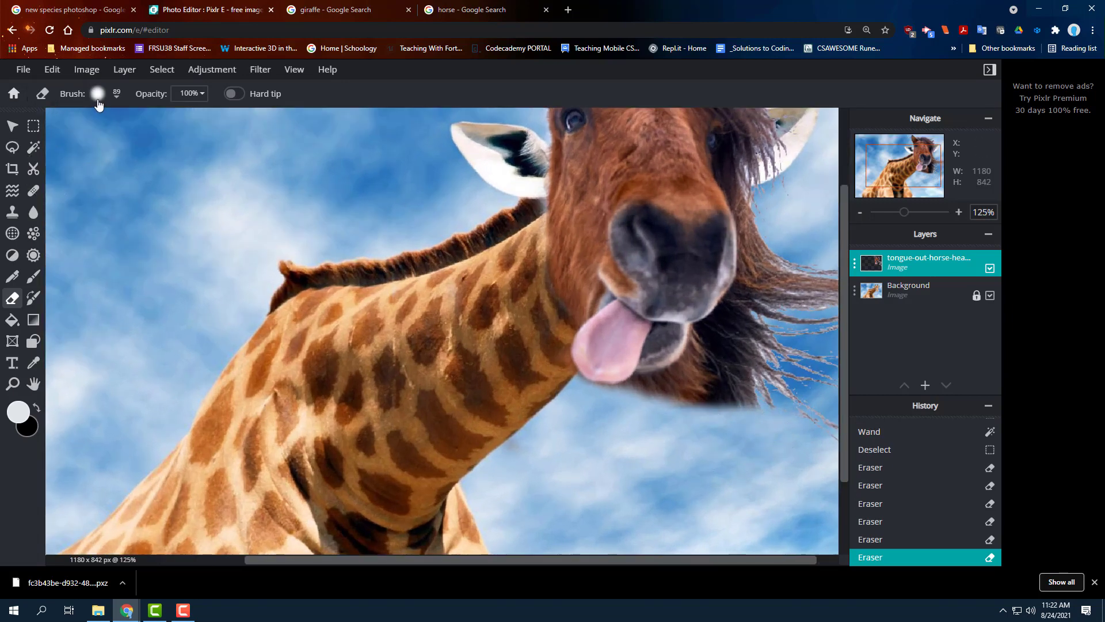
Reduce the Eraser to 34 px, cut into the mane's lower edge beside the chin, and undo the last stroke.
click(118, 97)
drag(140, 140, 118, 140)
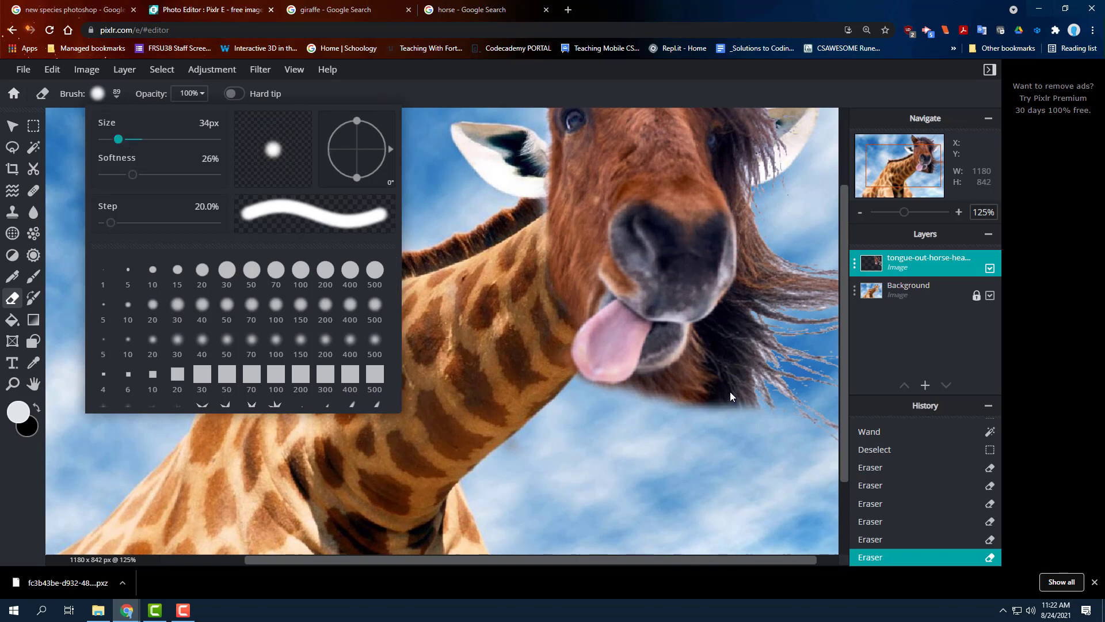
click(742, 404)
mouse_move(751, 405)
mouse_down()
mouse_move(726, 413)
mouse_move(724, 401)
mouse_move(739, 413)
mouse_move(735, 387)
mouse_up()
key(ctrl+z)
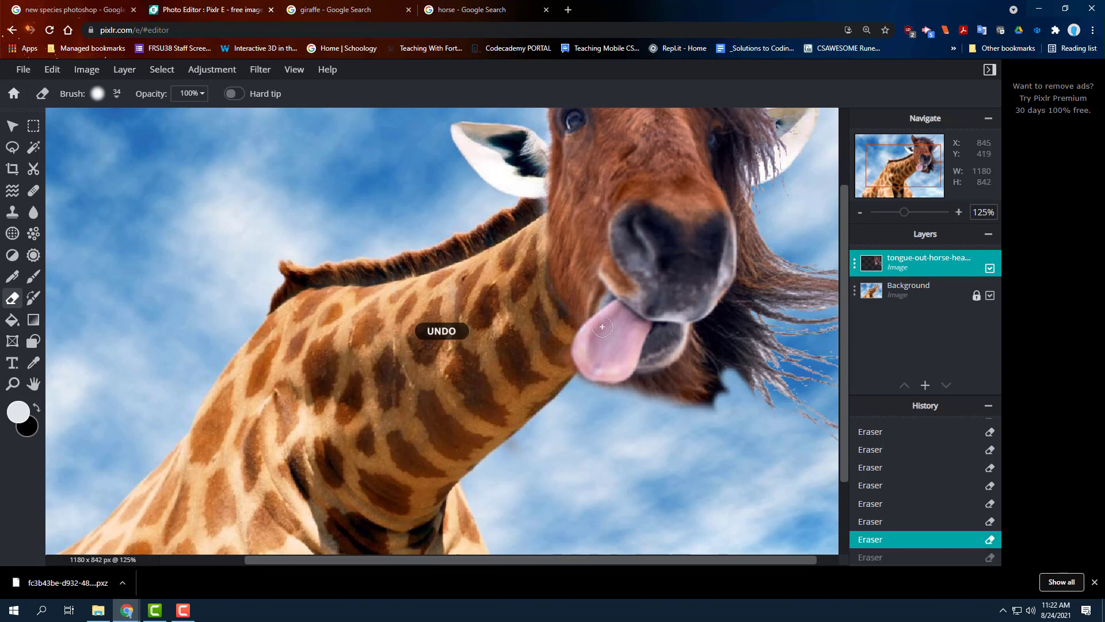
Refine the notch between the chin hair and the mane and clean the chin's lower edge with a 13 px Eraser.
click(111, 101)
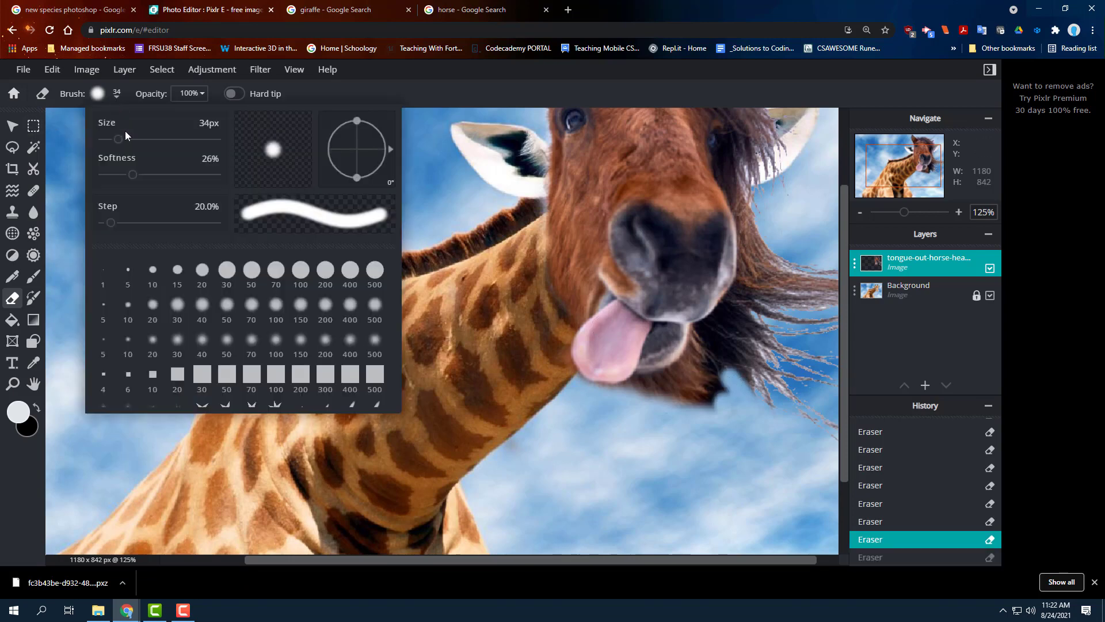
drag(123, 139, 109, 139)
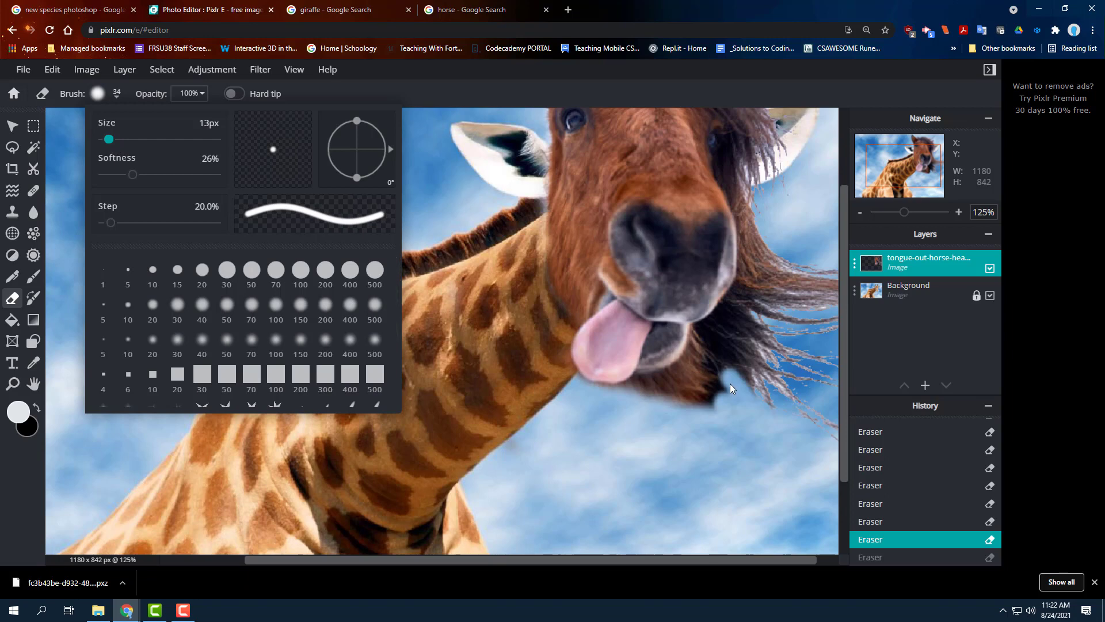
click(730, 384)
mouse_move(725, 386)
mouse_down()
mouse_move(717, 379)
mouse_move(720, 388)
mouse_up()
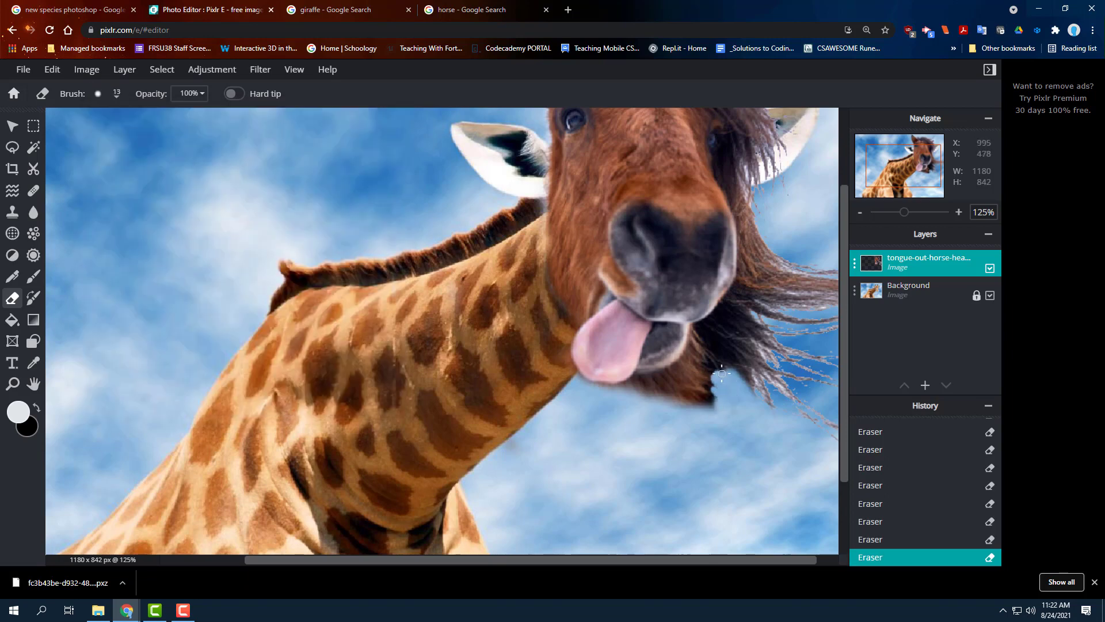
drag(709, 401, 705, 407)
scroll(717, 416, down, 1)
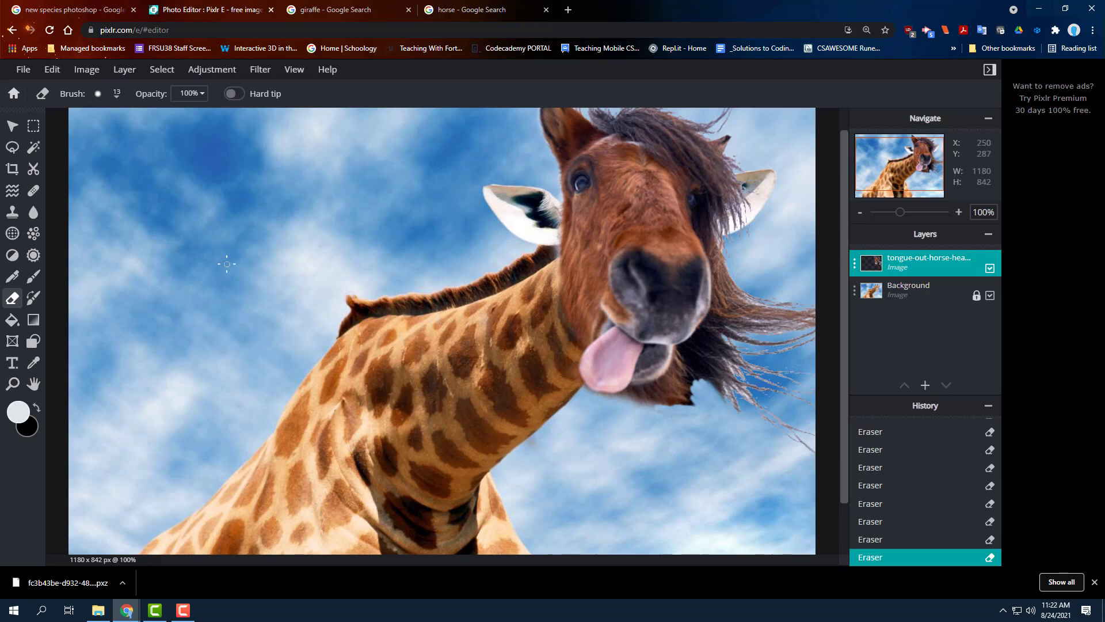
click(117, 94)
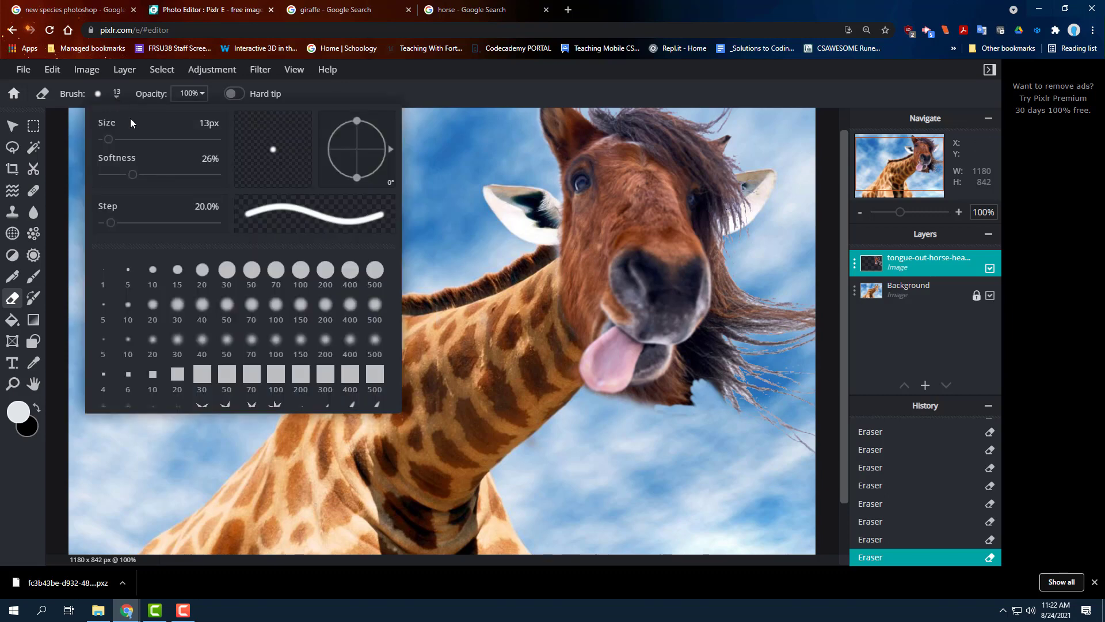
click(644, 394)
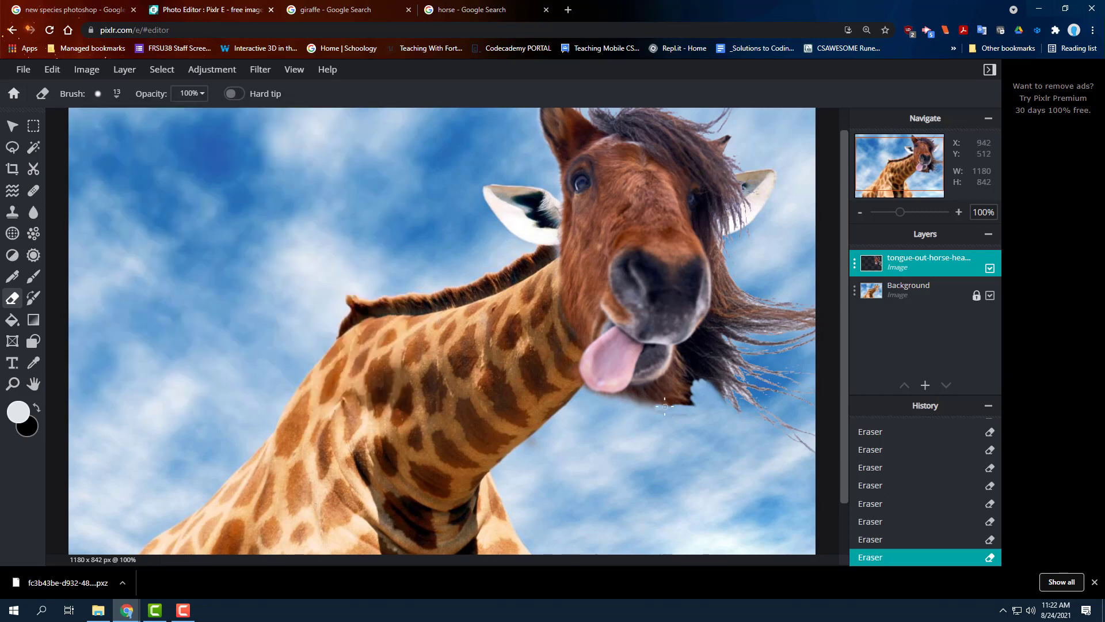
drag(668, 404, 687, 406)
Widen the gap between the chin hair and the mane and soften the chin's outline with a 39 px Eraser.
scroll(680, 411, up, 5)
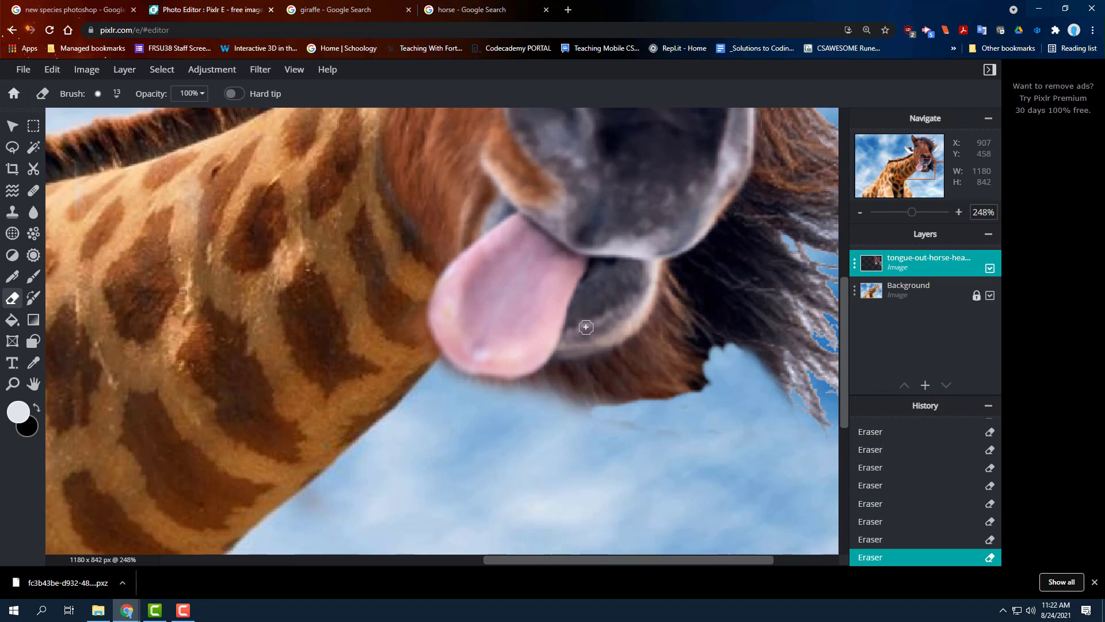
click(99, 97)
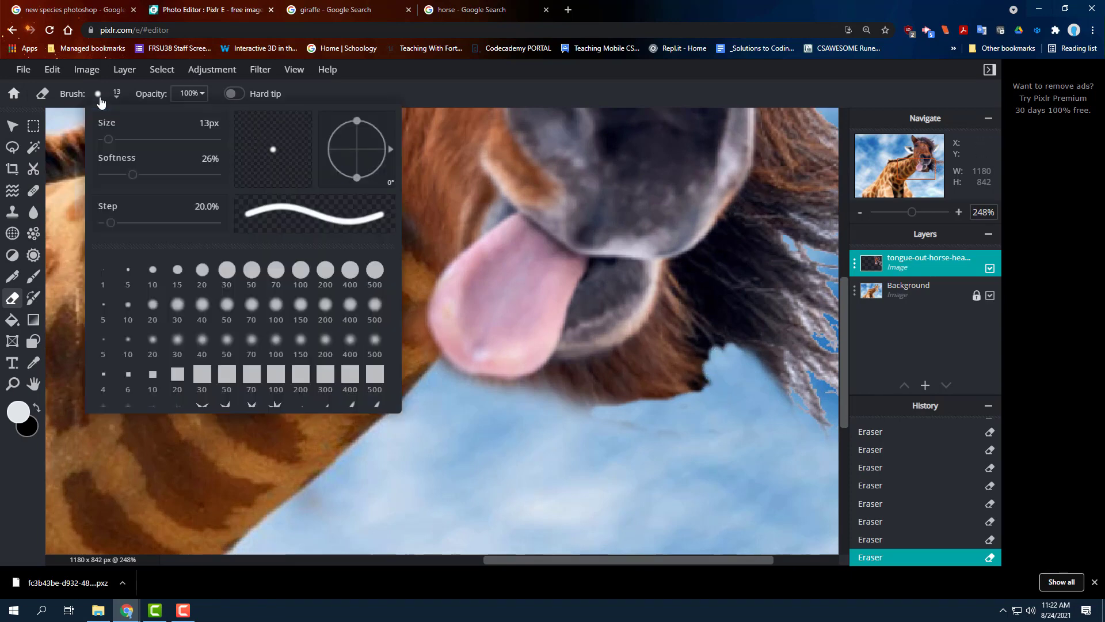
drag(110, 137, 120, 139)
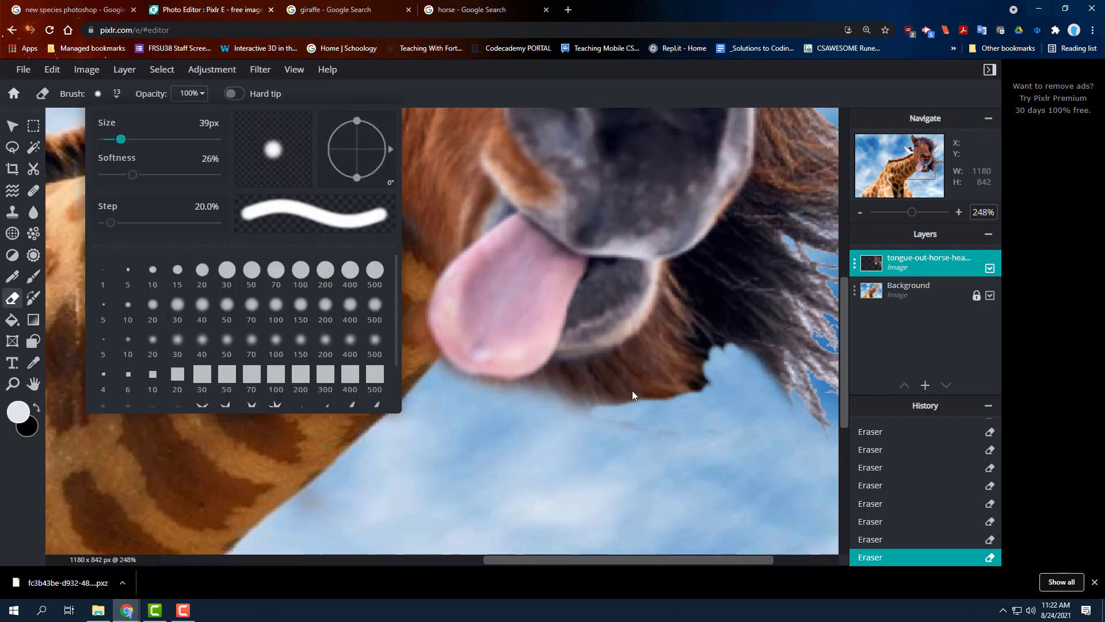
click(703, 374)
mouse_move(721, 376)
mouse_down()
mouse_move(699, 354)
mouse_move(721, 371)
mouse_move(700, 350)
mouse_move(723, 371)
mouse_move(708, 407)
mouse_move(676, 410)
mouse_move(685, 426)
mouse_move(666, 414)
mouse_move(692, 410)
mouse_move(666, 404)
mouse_move(690, 420)
mouse_up()
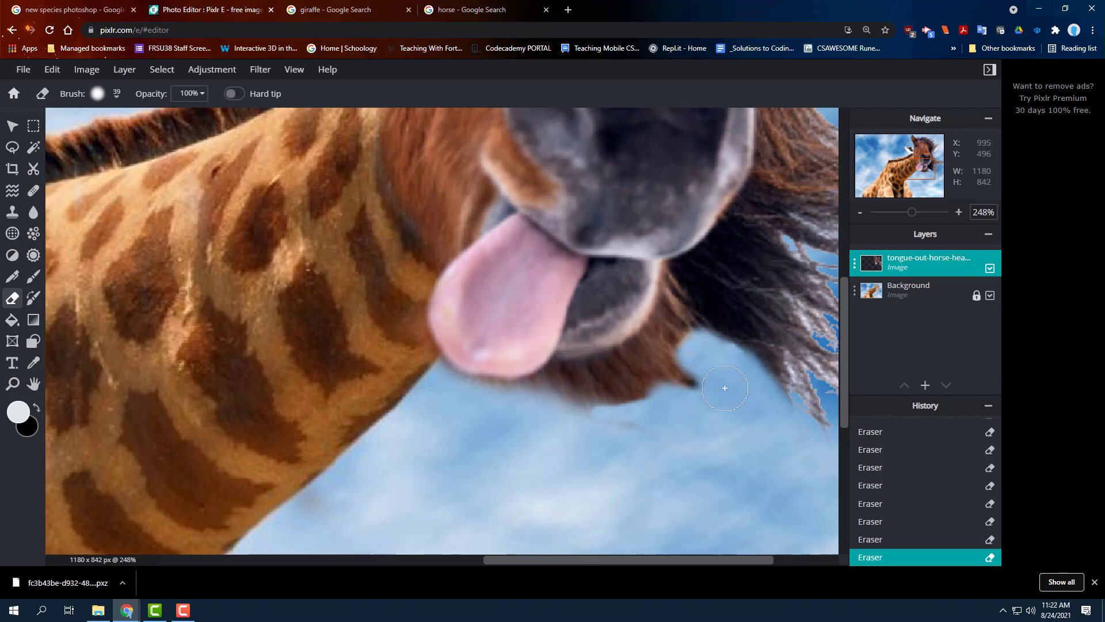
scroll(683, 439, down, 5)
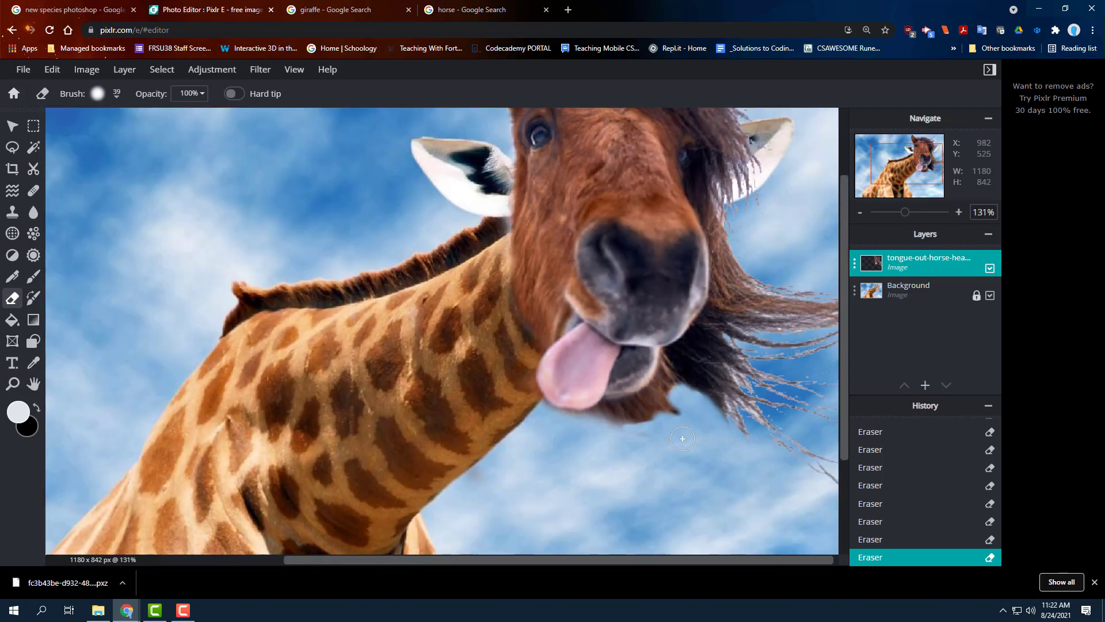
scroll(662, 449, down, 2)
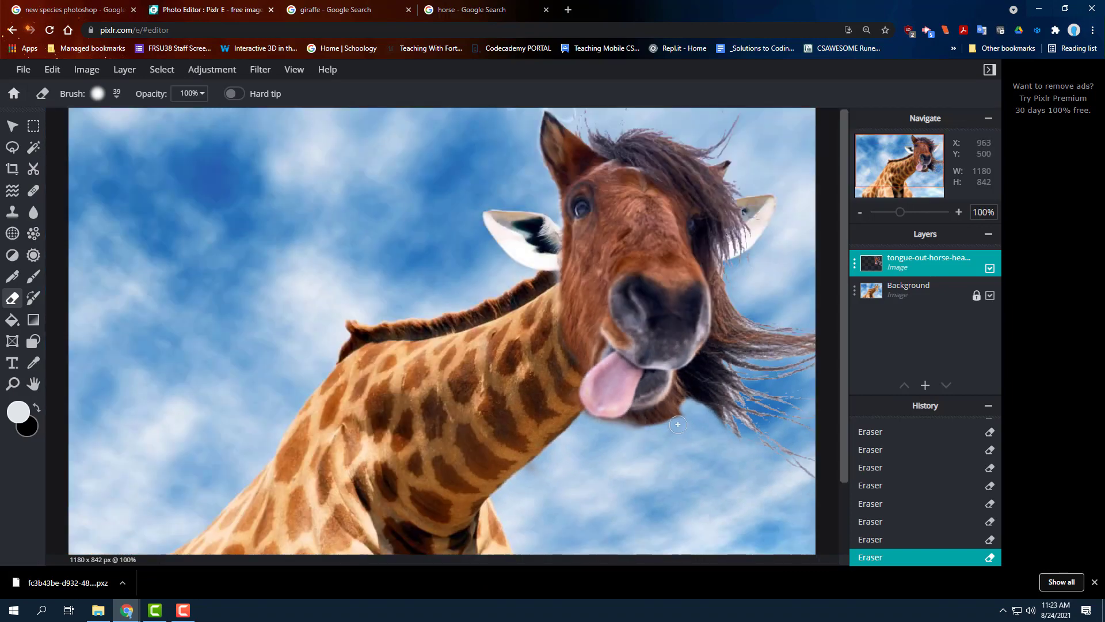
scroll(637, 494, down, 1)
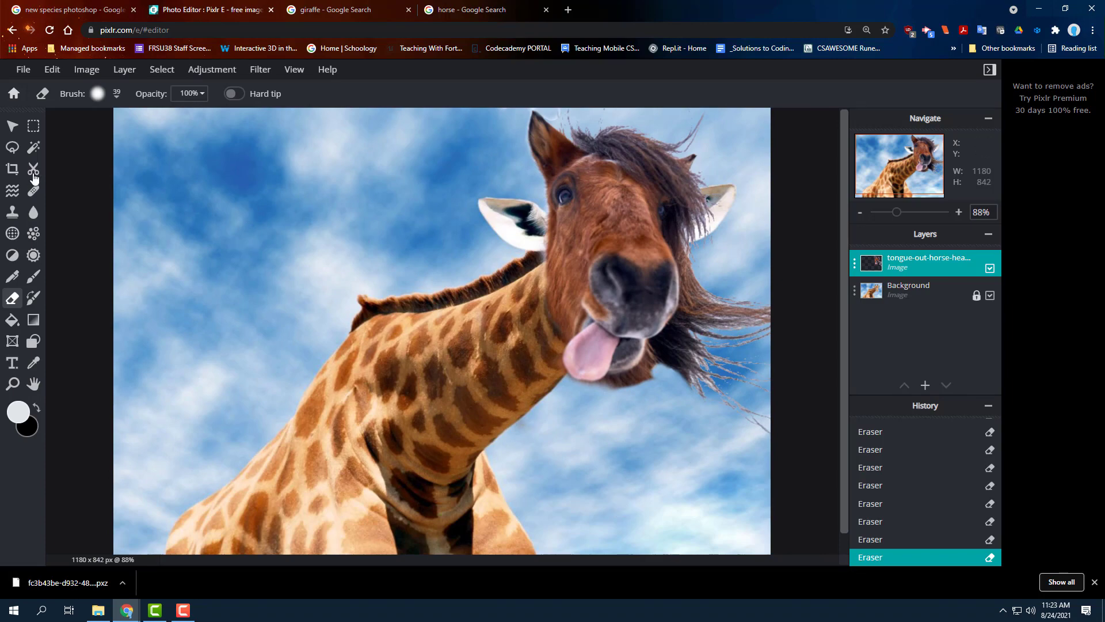
Set the Wand tolerance to 26 and clear a small pale patch in the mane's lowest strands.
scroll(679, 464, up, 5)
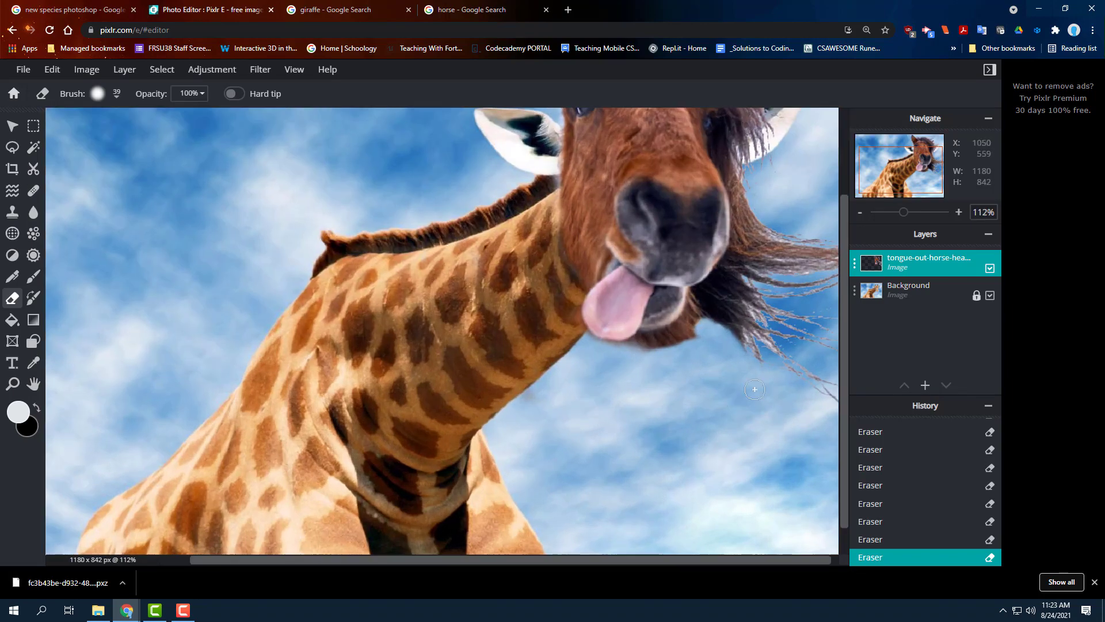
scroll(778, 312, up, 1)
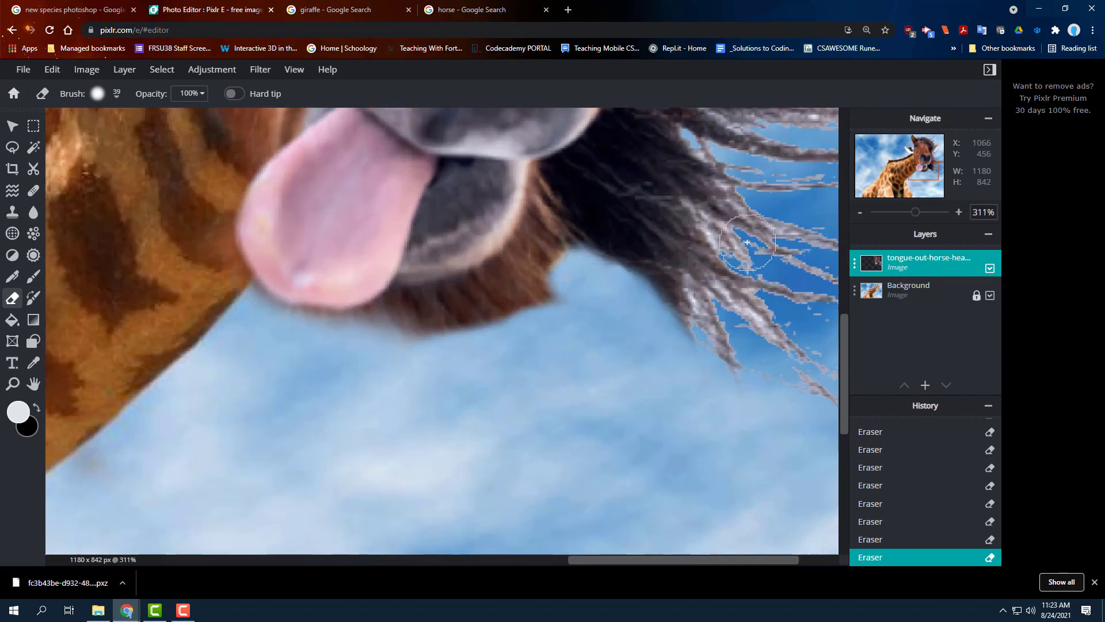
scroll(731, 248, down, 3)
scroll(711, 298, down, 2)
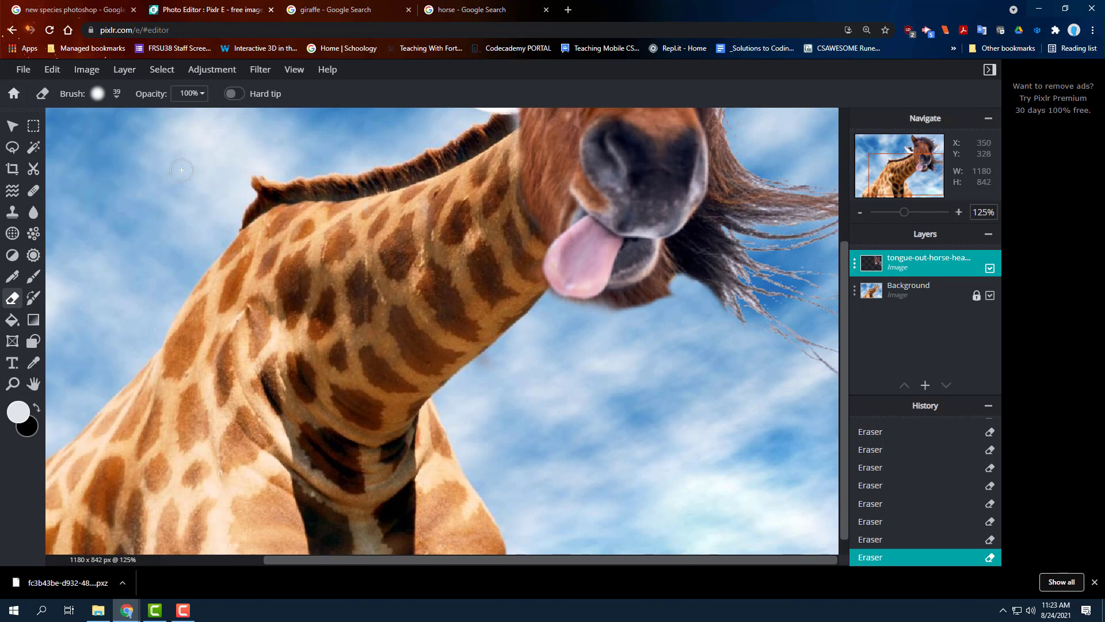
click(33, 148)
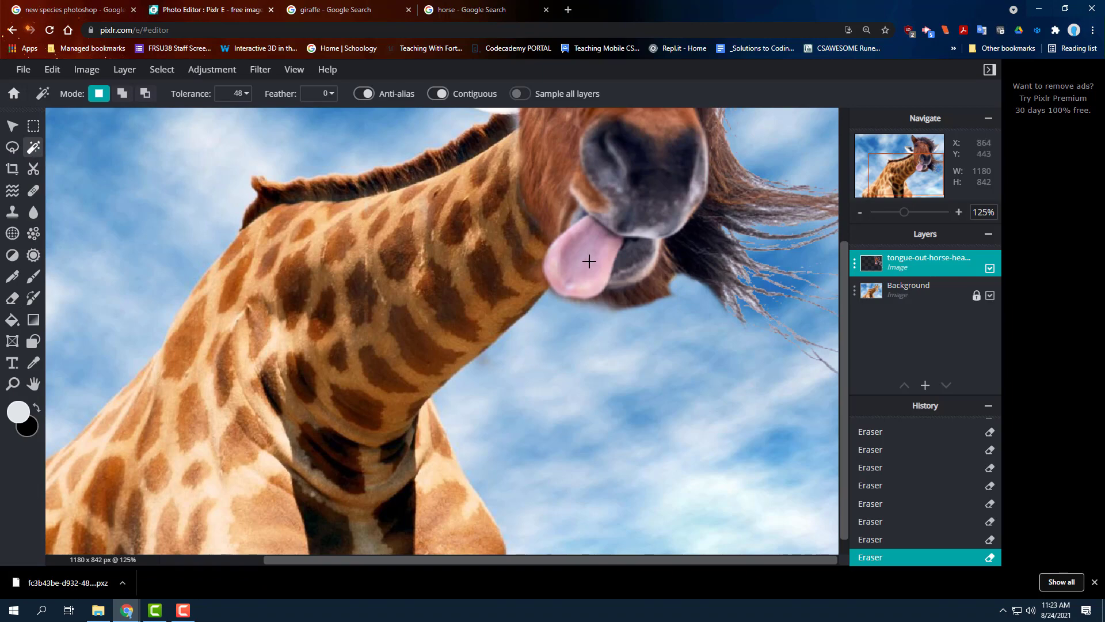
scroll(759, 283, up, 8)
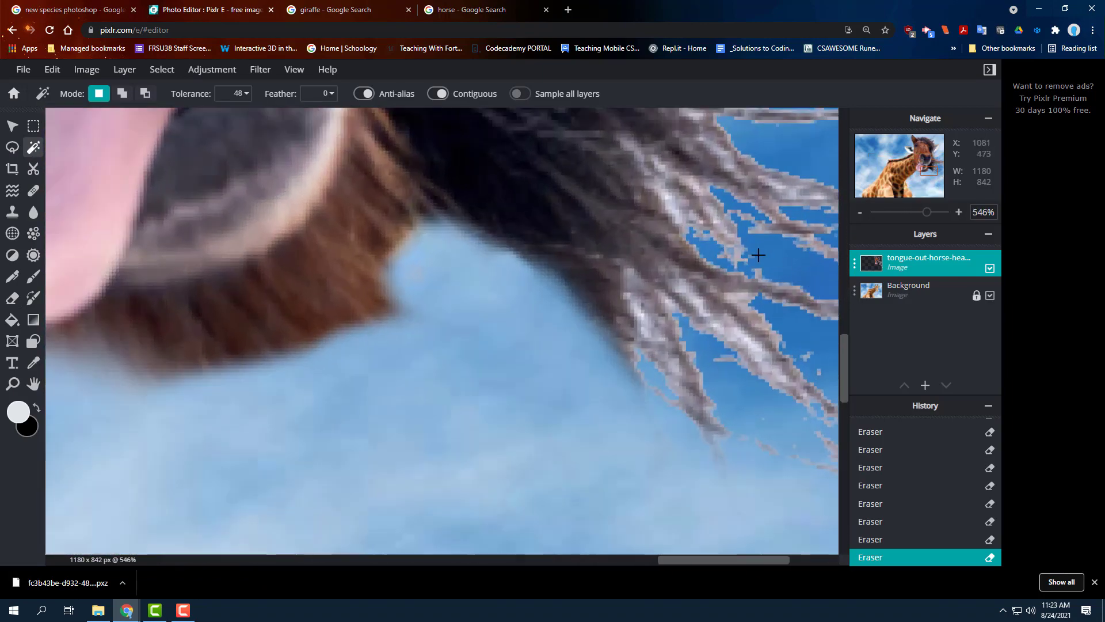
click(679, 209)
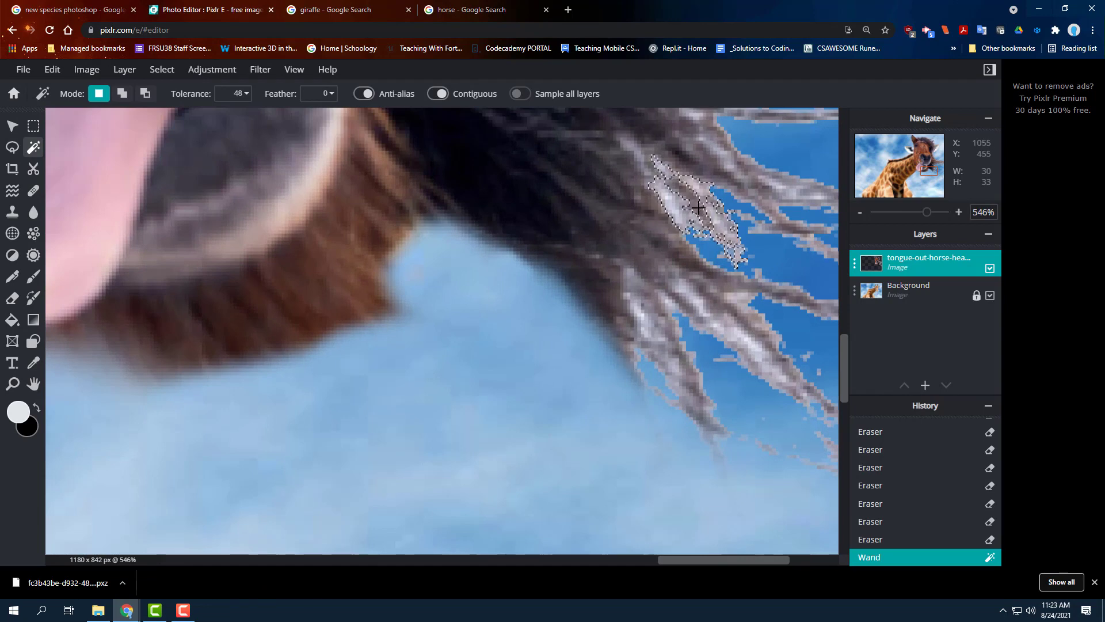
click(245, 93)
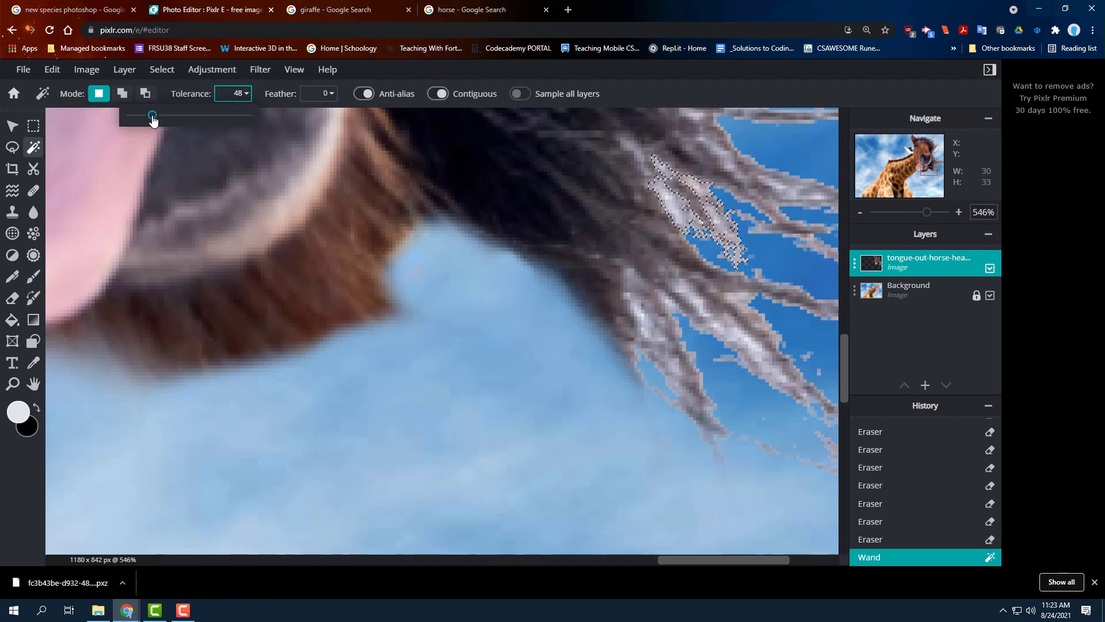
drag(151, 115, 144, 123)
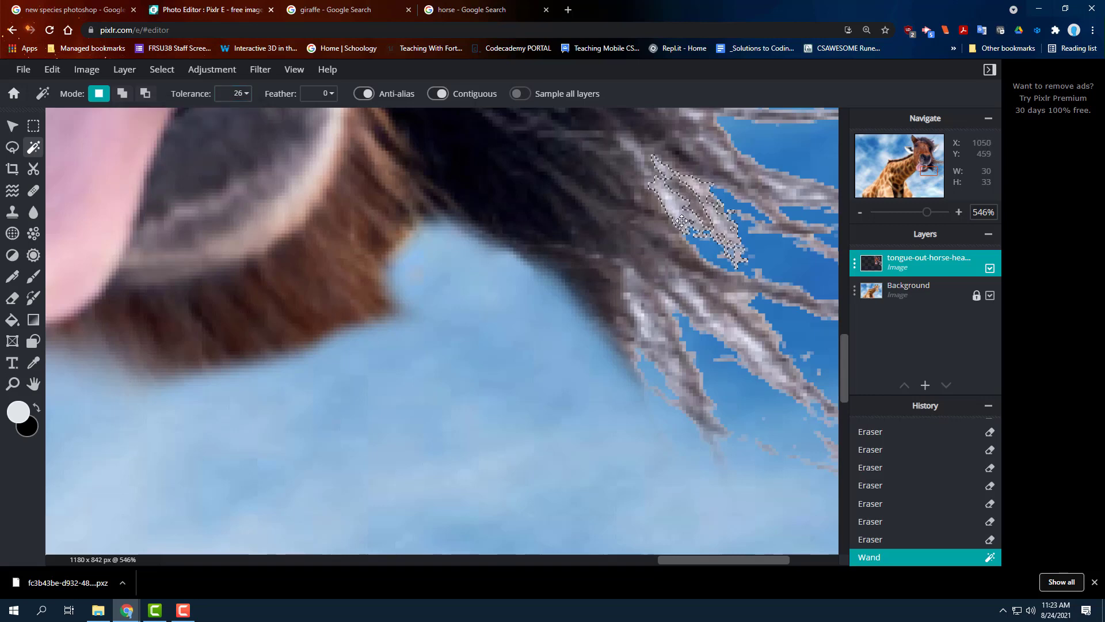
click(639, 316)
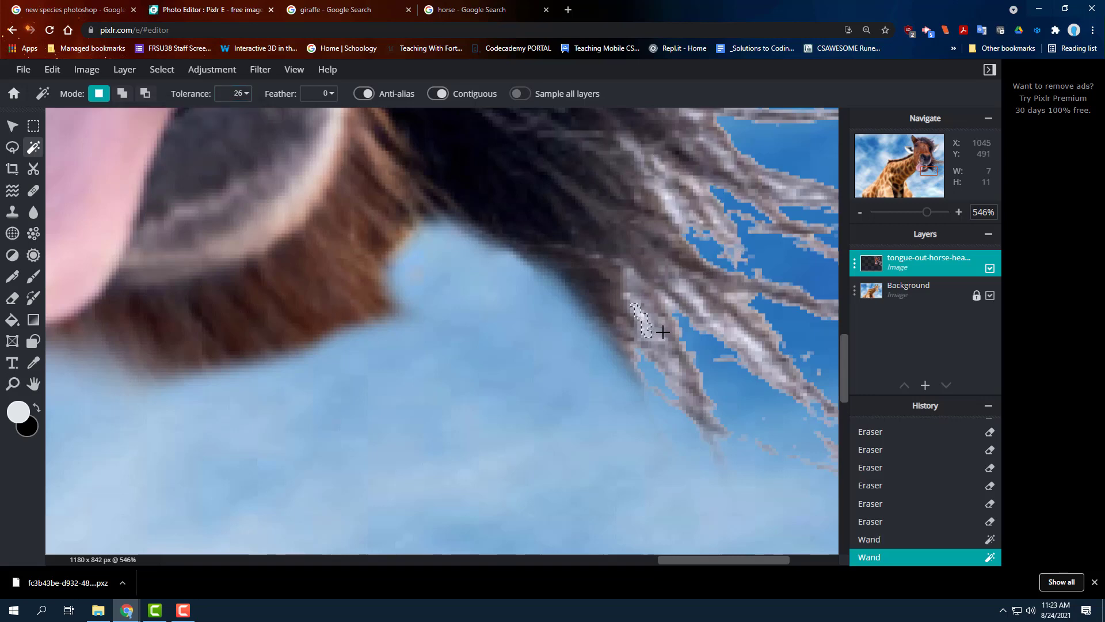
key(Delete)
Select and clear more pale patches within the mane strands beside the muzzle with the tolerance 26 Wand.
click(712, 317)
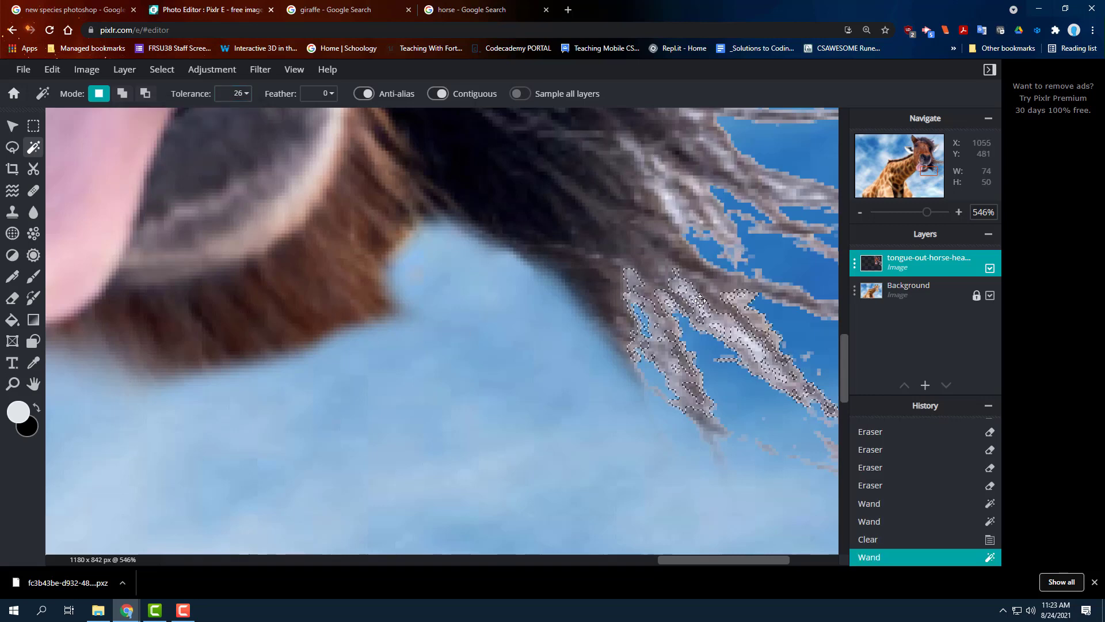
click(747, 344)
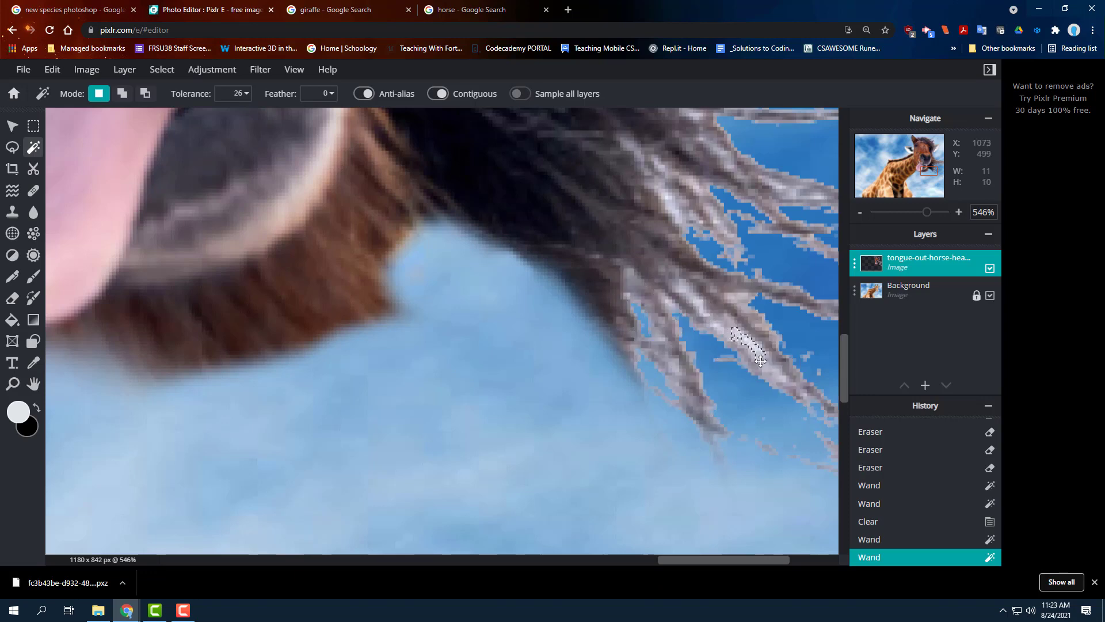
key(Delete)
click(695, 304)
key(Delete)
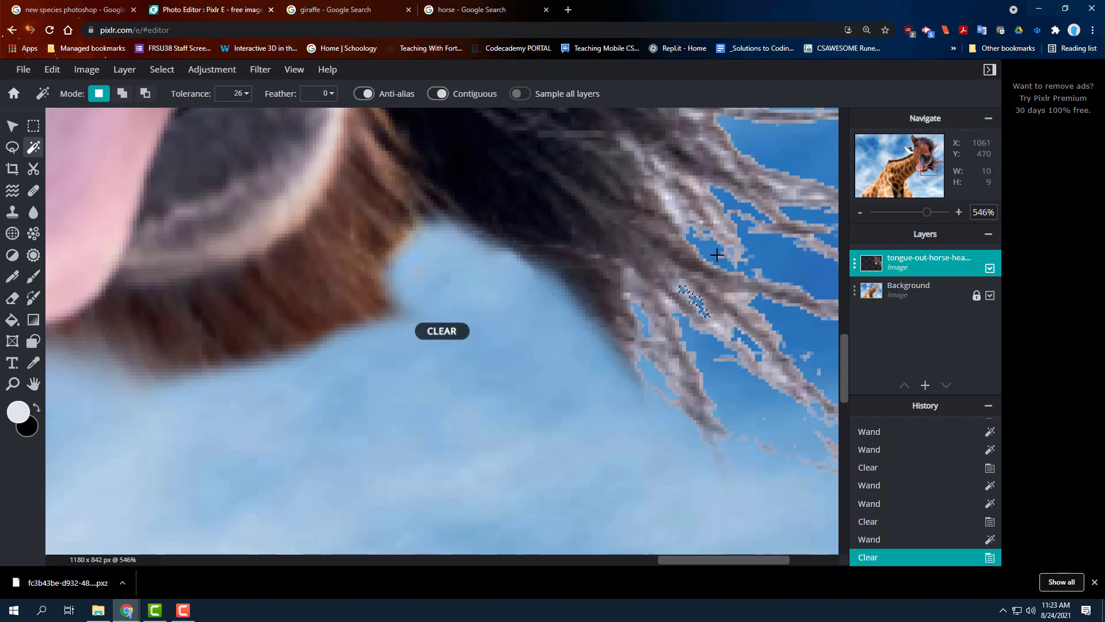
click(671, 212)
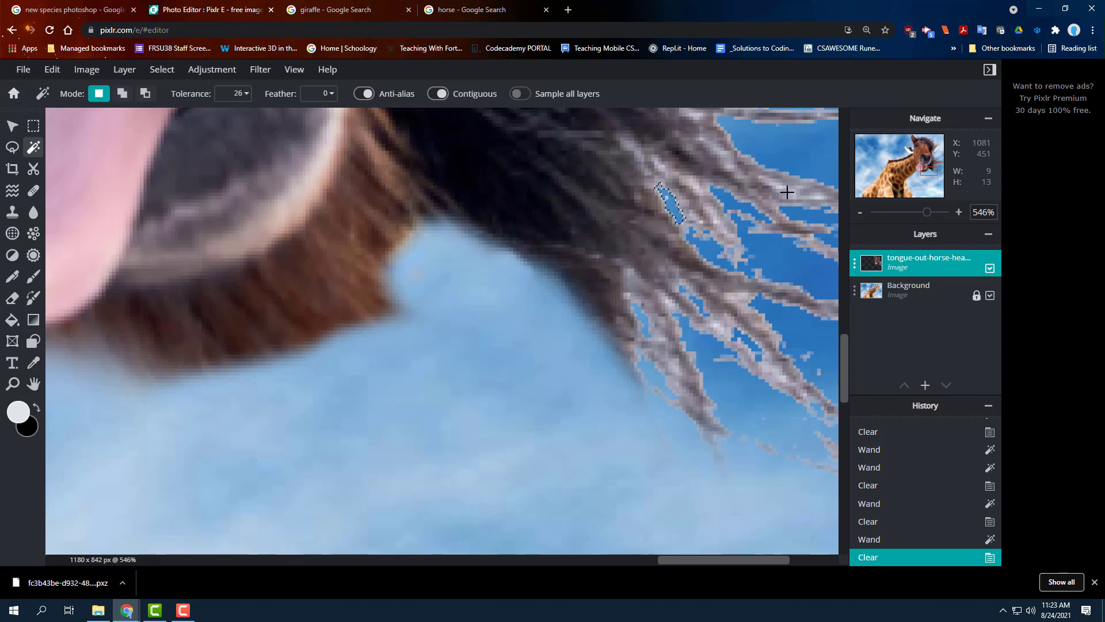
Clear three pale patches among the outer mane strands with the tolerance 26 Wand, including one within the thick upper strands.
click(765, 184)
key(Delete)
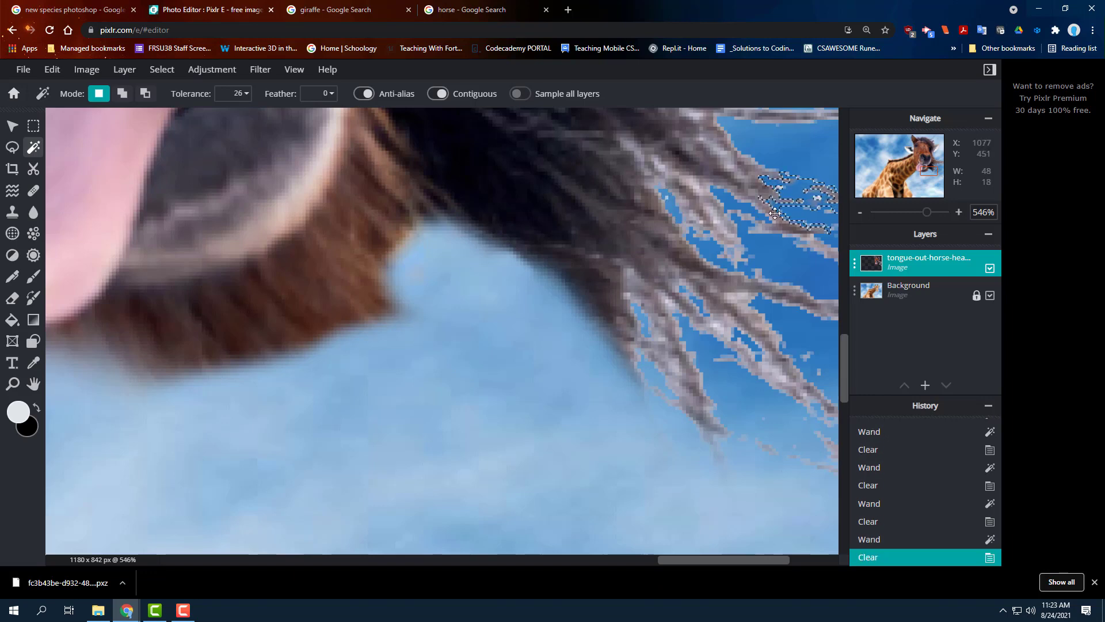
scroll(770, 247, down, 3)
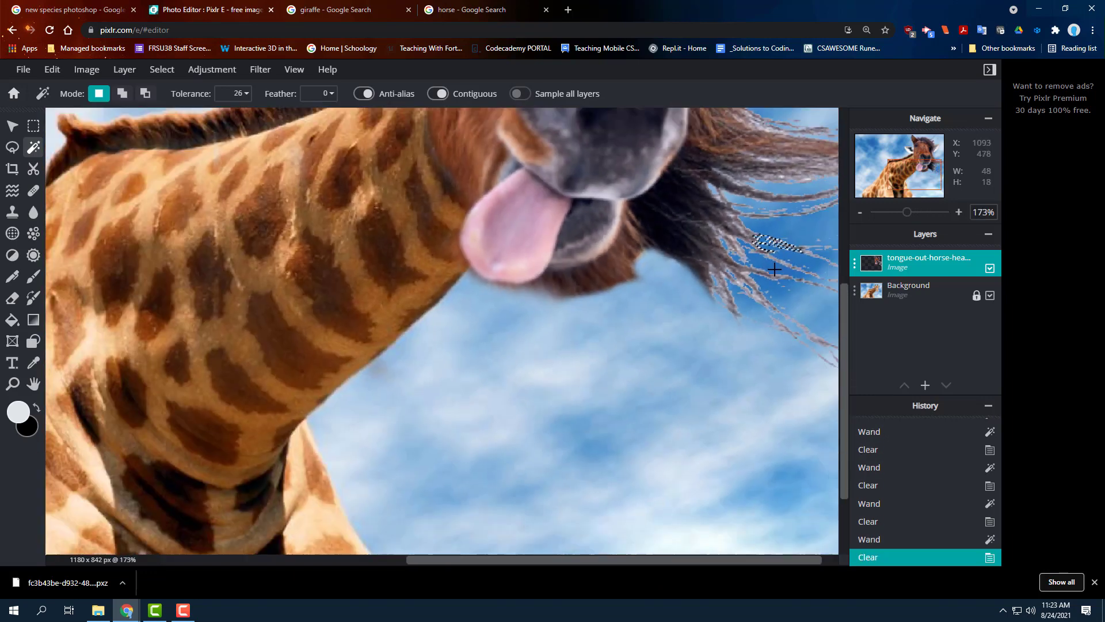
scroll(812, 196, up, 3)
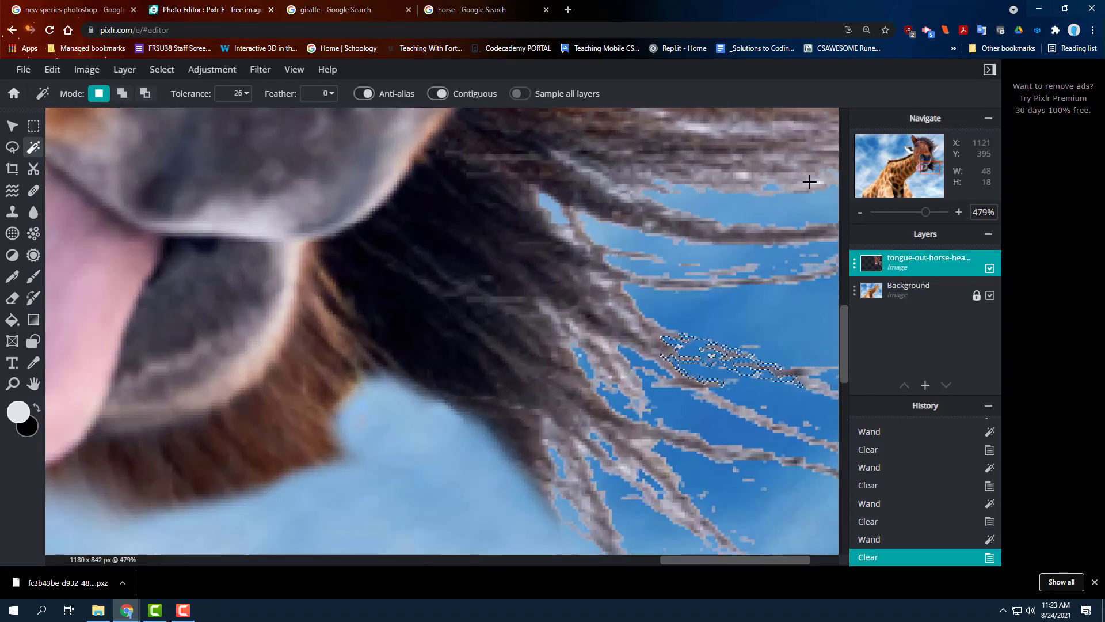
scroll(810, 182, up, 1)
click(818, 184)
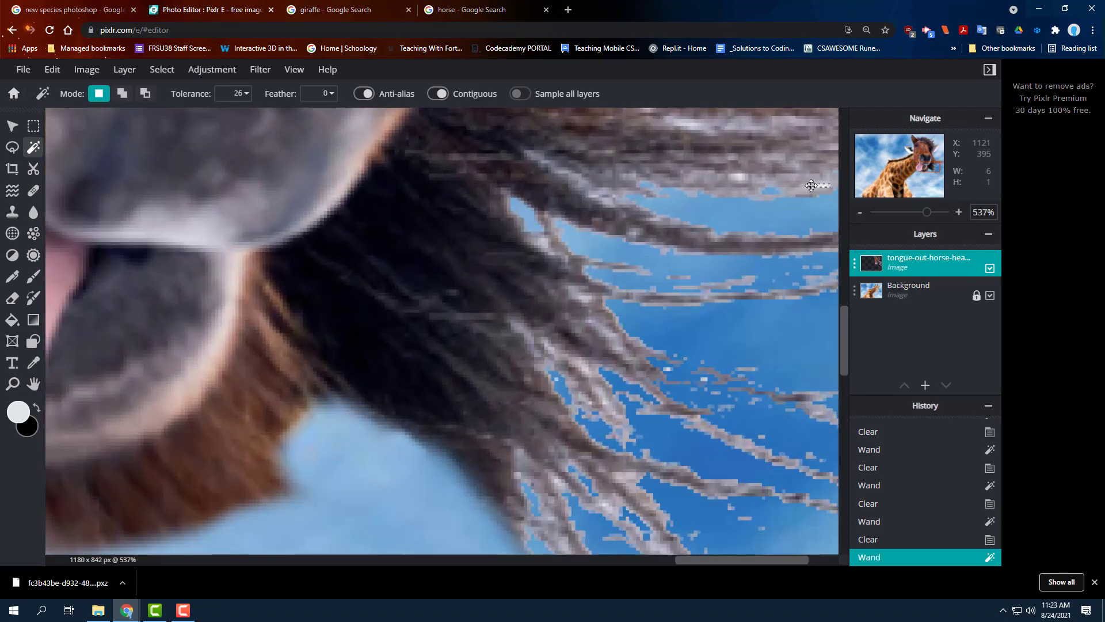
key(Delete)
click(689, 127)
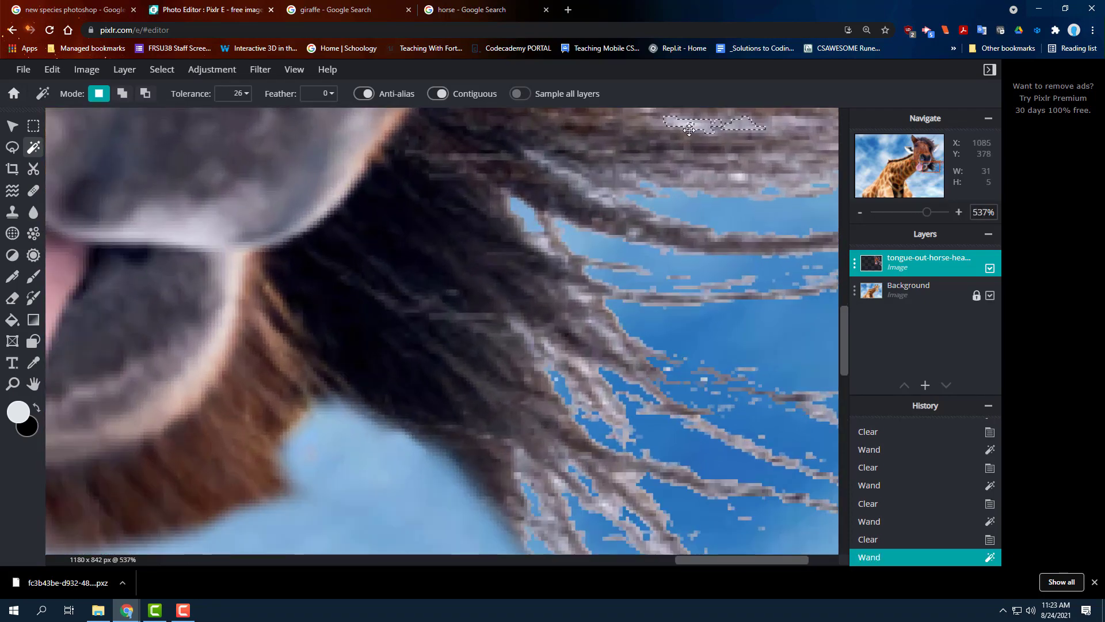
key(Delete)
Select and clear the pale patch along the upper edge of the flowing mane with the tolerance 26 Wand.
scroll(705, 371, down, 4)
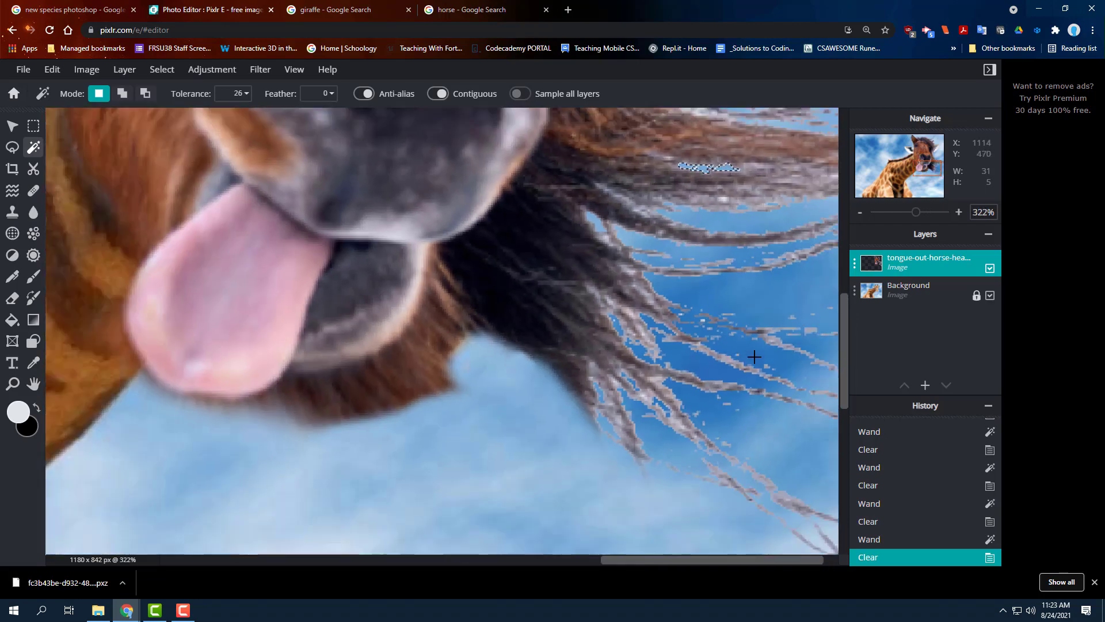
scroll(748, 357, up, 11)
scroll(523, 379, up, 2)
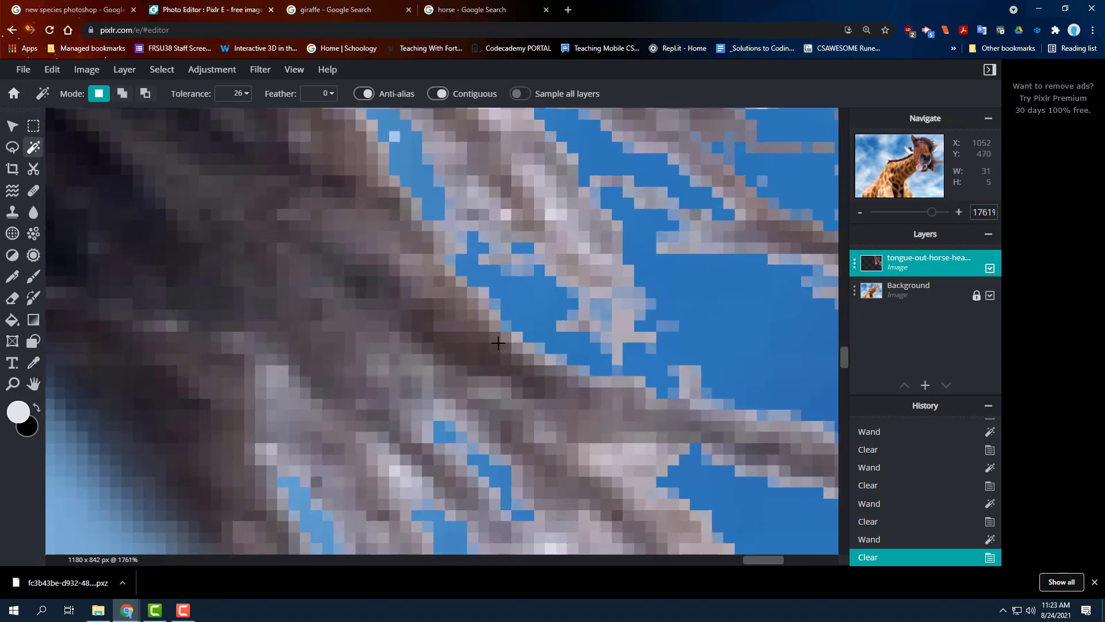
scroll(512, 311, down, 10)
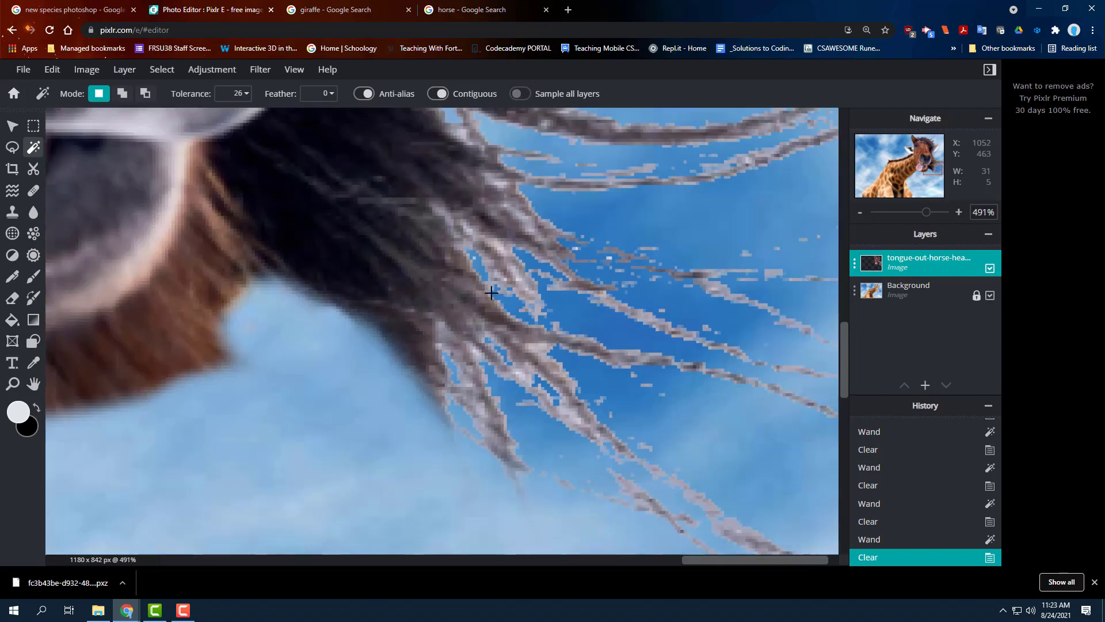
scroll(535, 289, down, 2)
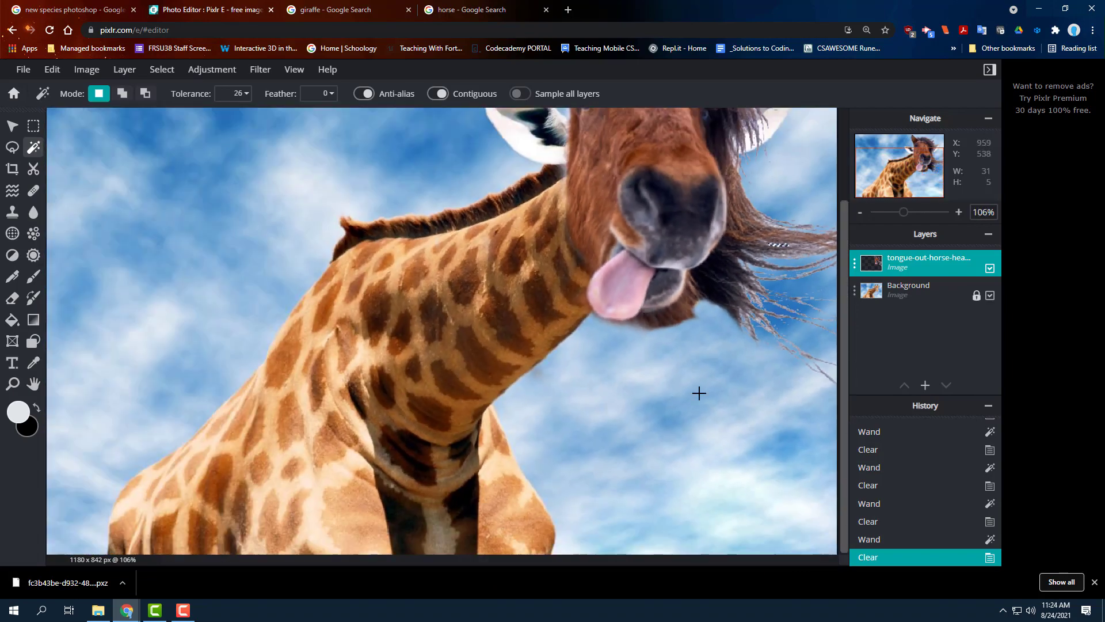
scroll(564, 515, down, 3)
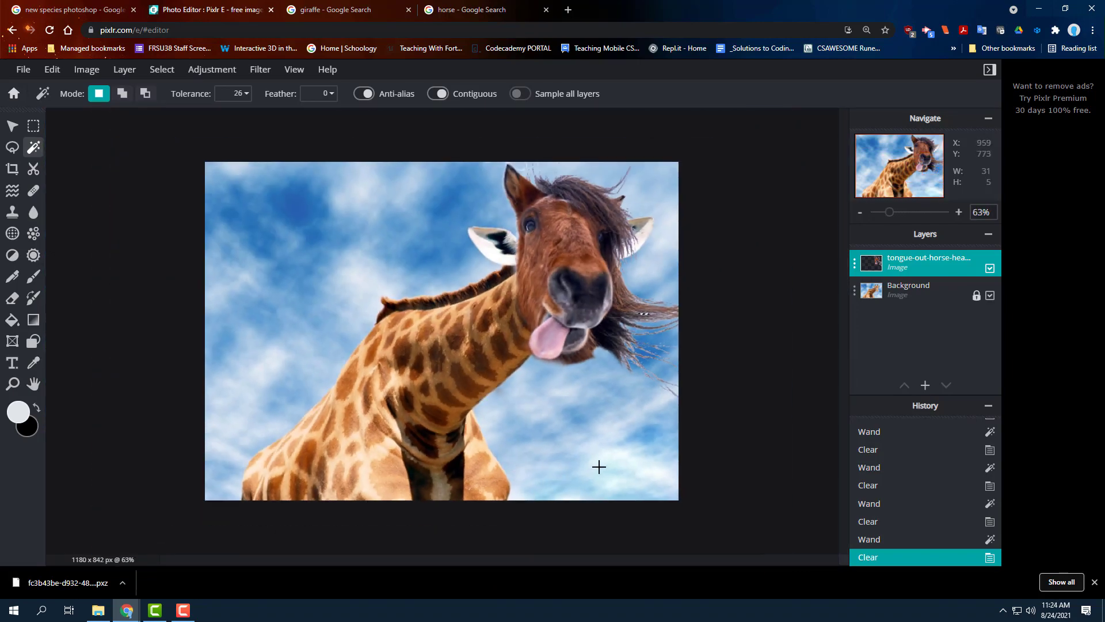
scroll(686, 419, up, 2)
scroll(766, 291, up, 6)
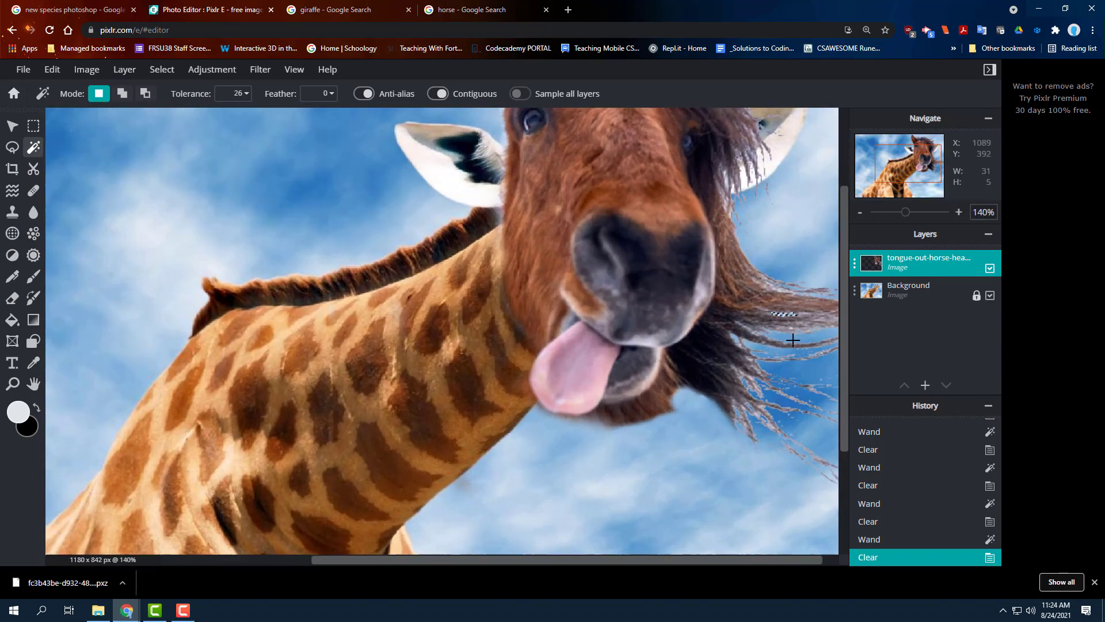
scroll(780, 285, up, 2)
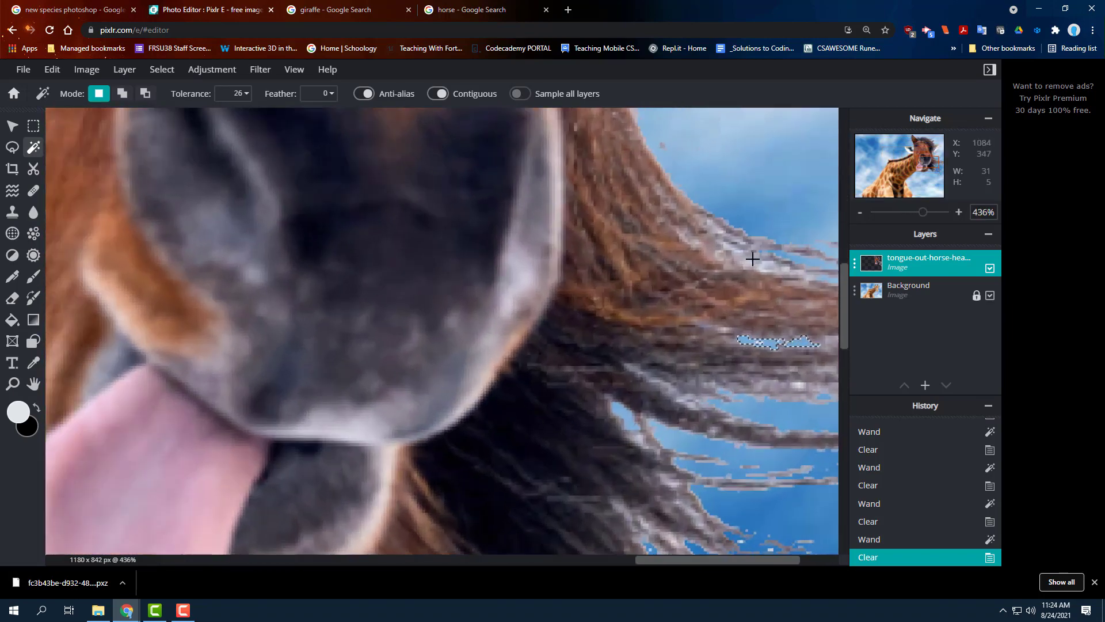
click(724, 247)
key(Delete)
Deselect the cleared area and erase the stray remnants in the sky below the mane tips with a 39 px Eraser.
scroll(679, 345, down, 10)
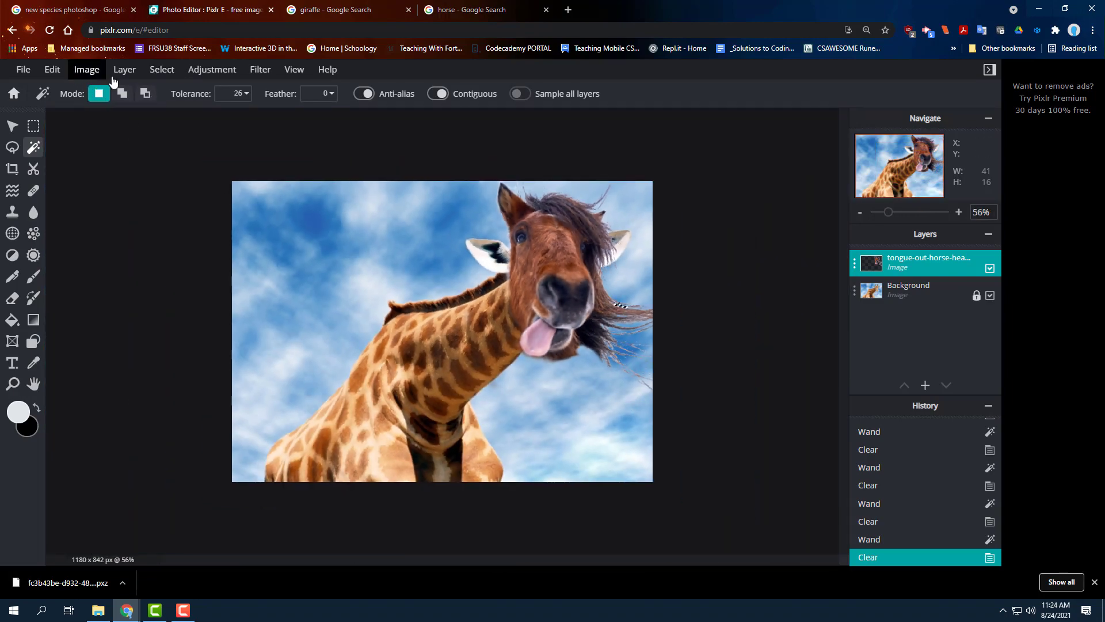
scroll(641, 304, up, 2)
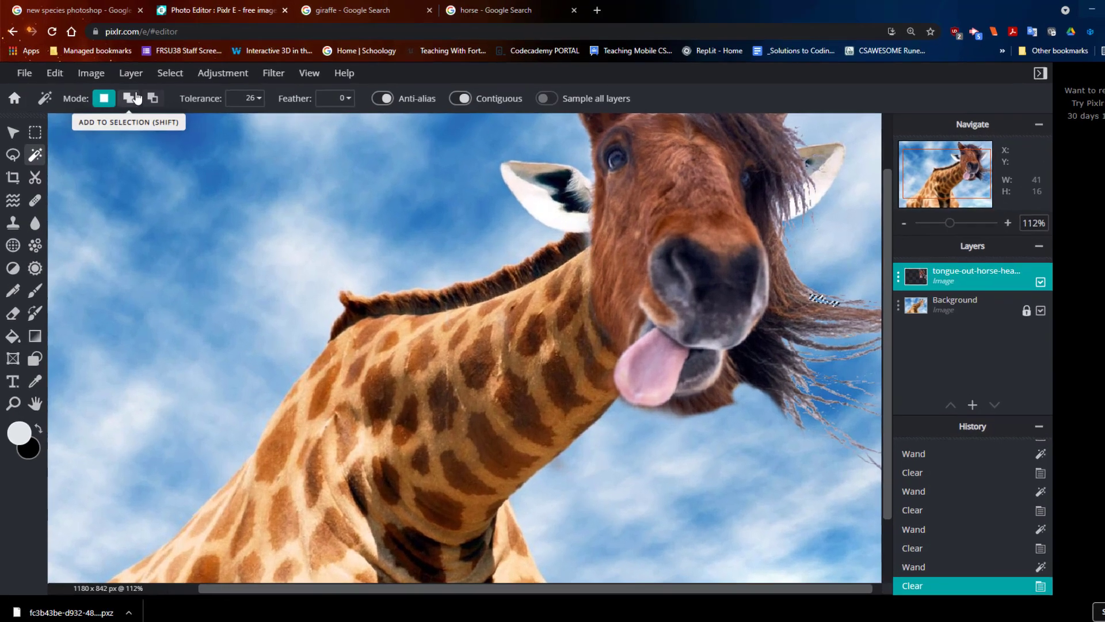
click(161, 69)
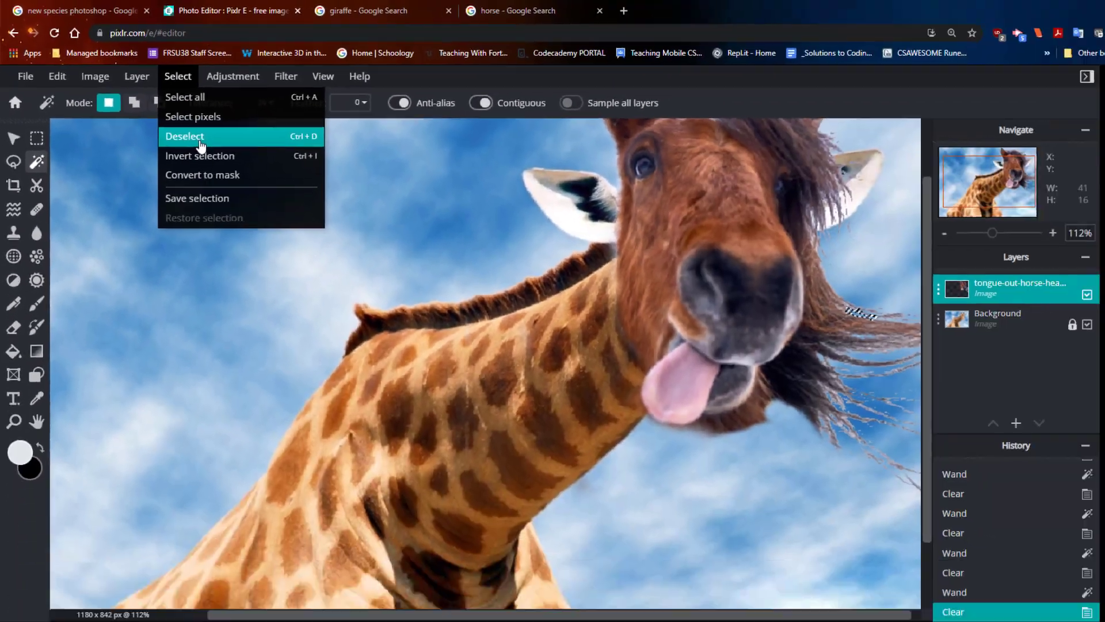
click(332, 233)
click(12, 297)
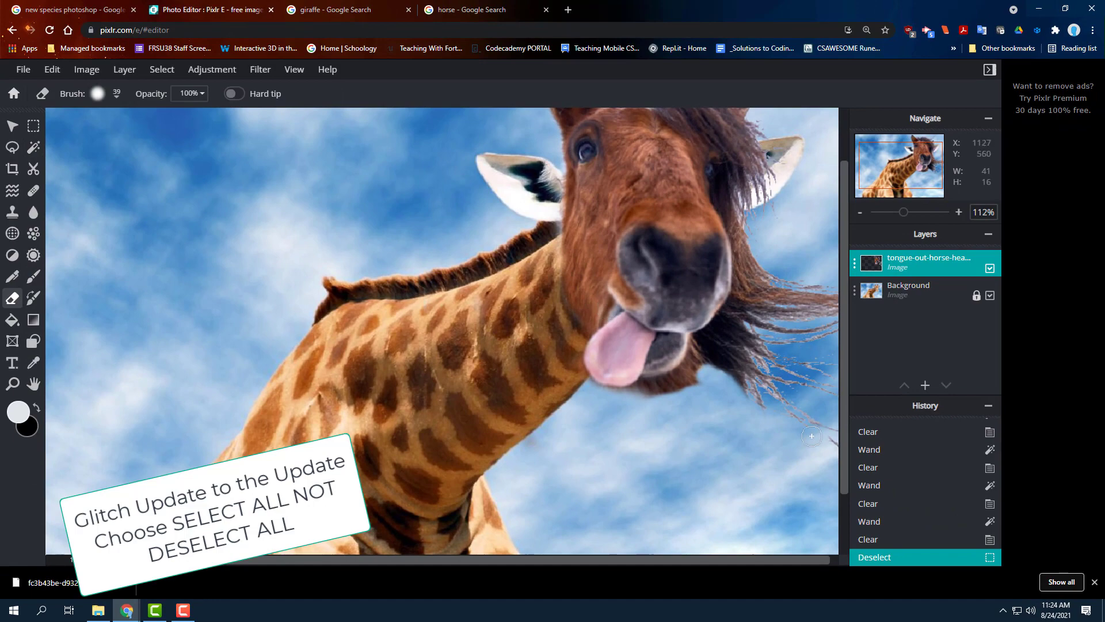
drag(834, 445, 810, 434)
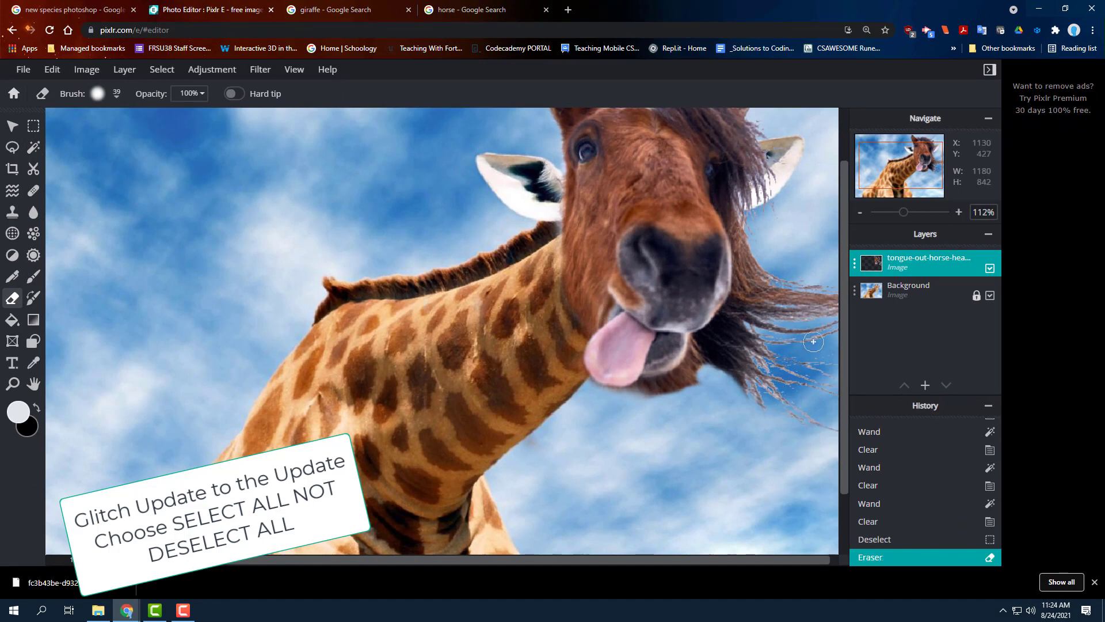
Inspect the composite, hiding and showing the horse head layer to compare it with the giraffe underneath.
scroll(822, 292, down, 4)
scroll(820, 291, up, 6)
scroll(800, 264, down, 6)
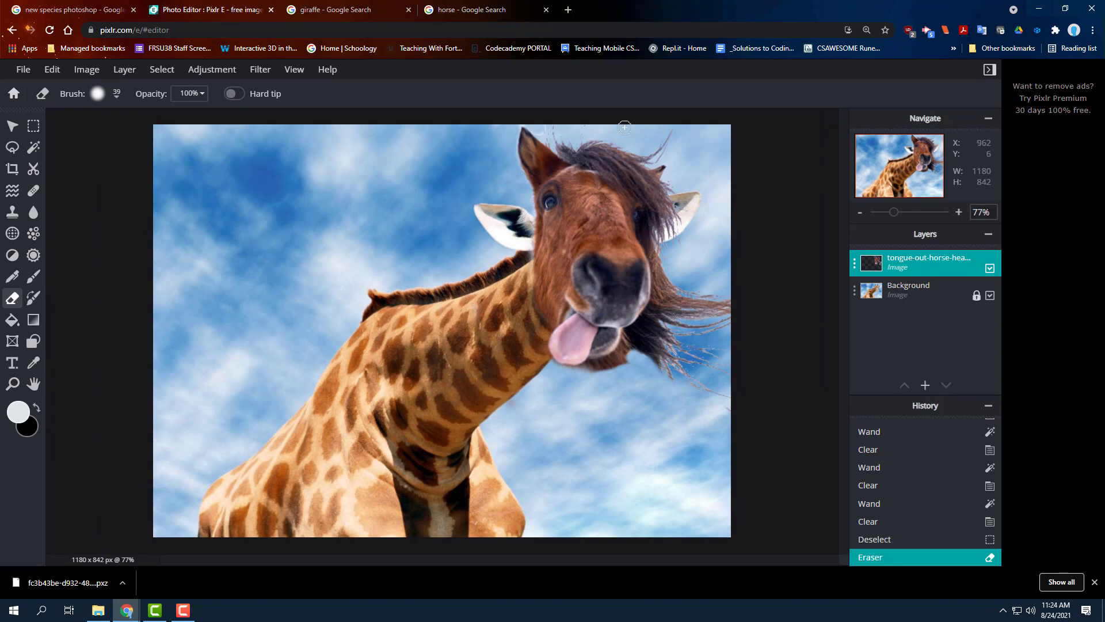
click(990, 268)
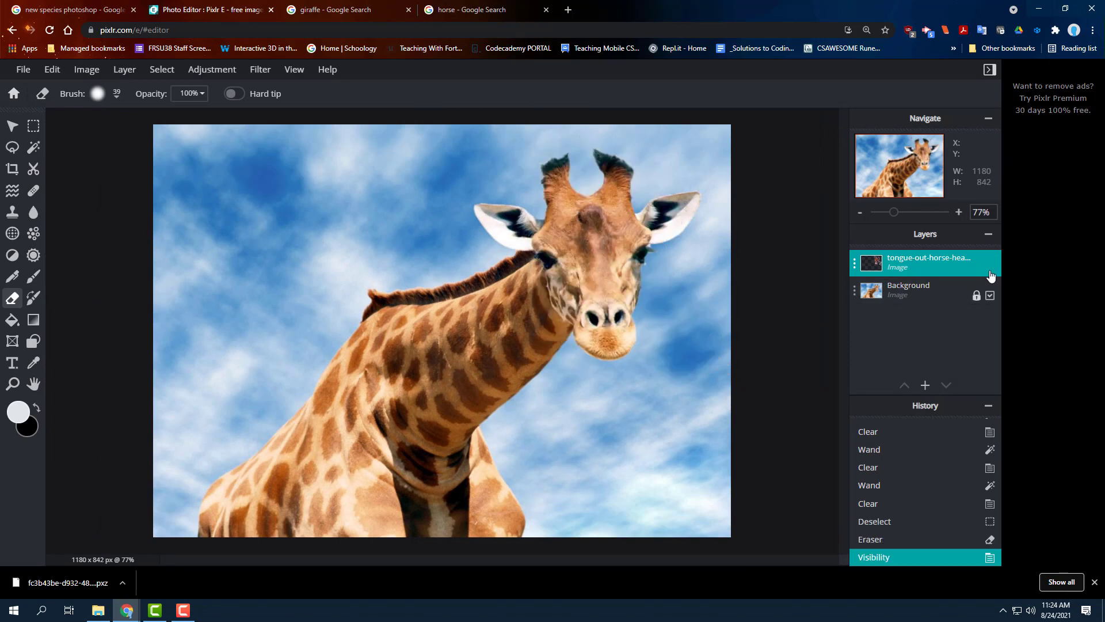
click(989, 269)
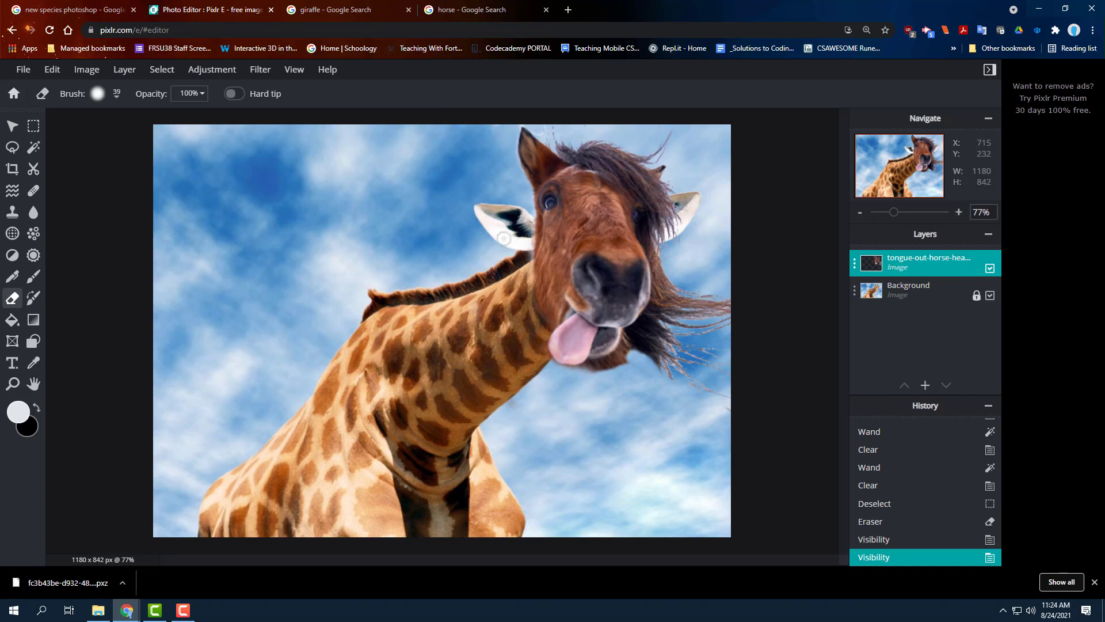
Try moving the horse head layer to different places over the giraffe and undo the moves.
click(11, 127)
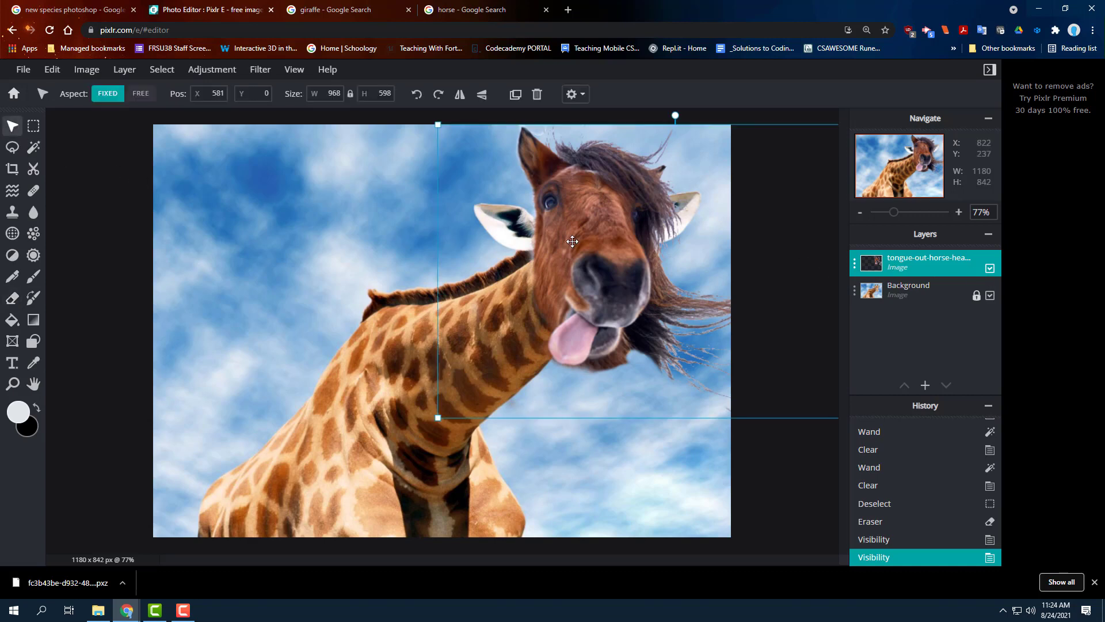
drag(591, 239, 409, 282)
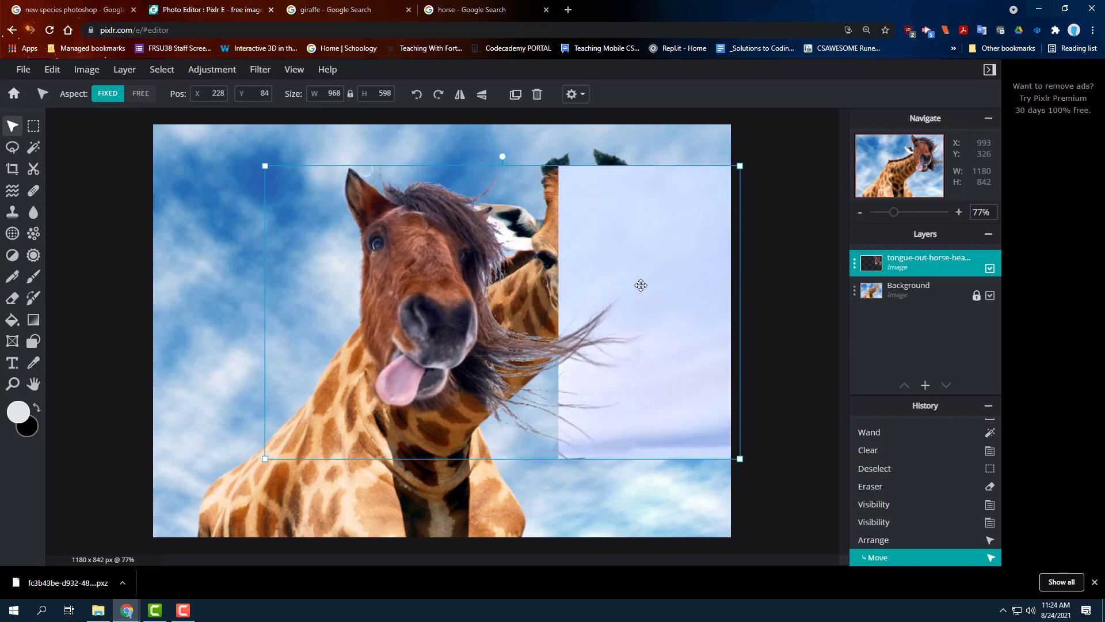
key(ctrl+z)
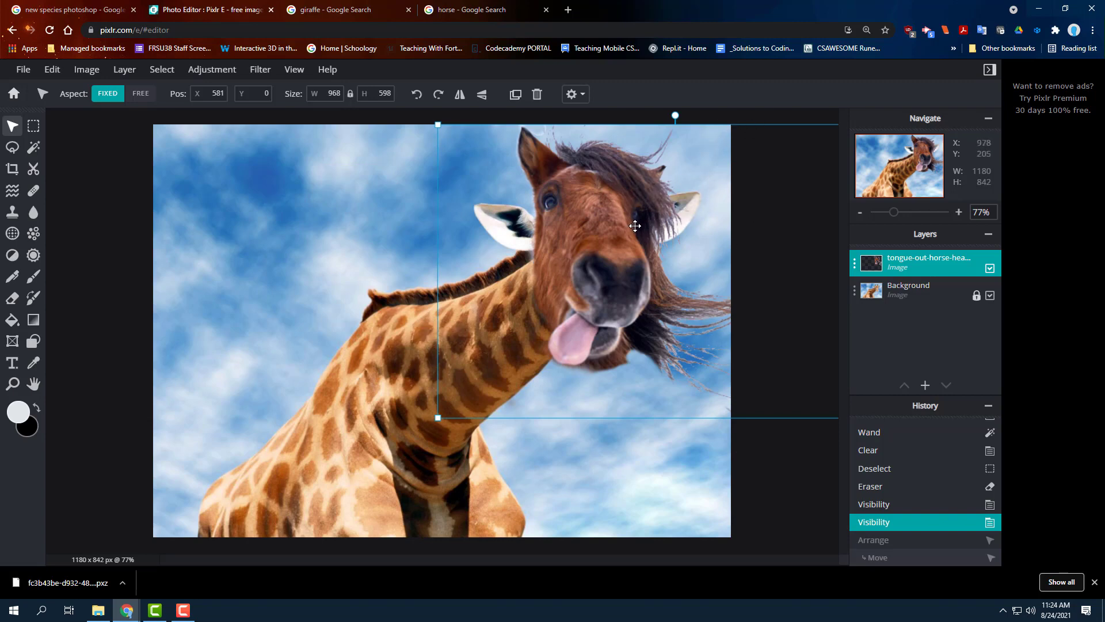
drag(635, 226, 574, 243)
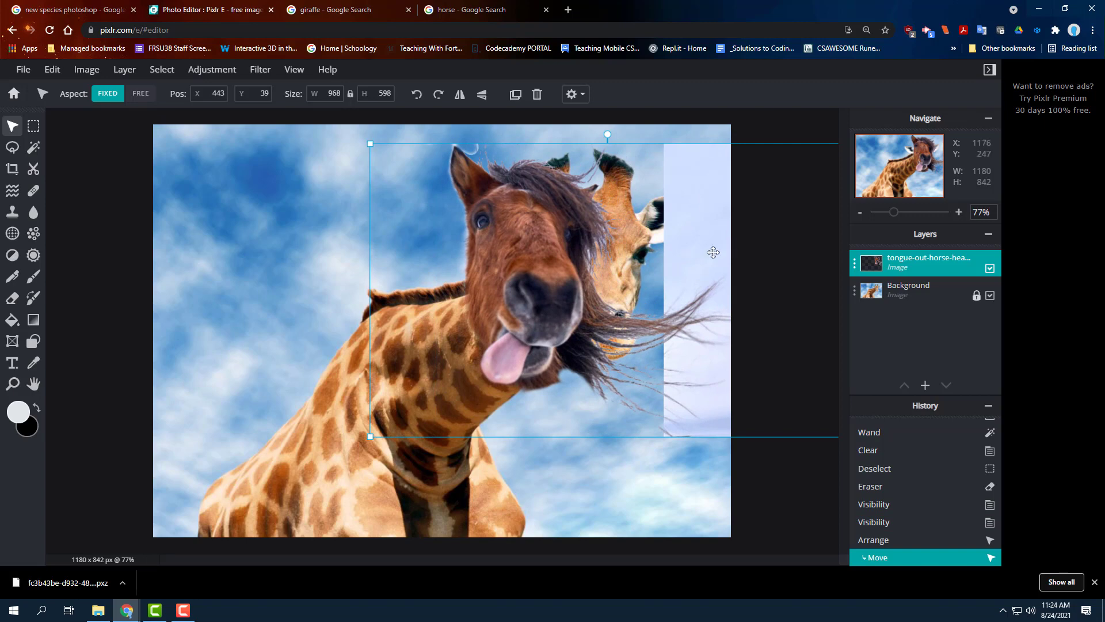
key(ctrl+z)
key(ctrl+z)
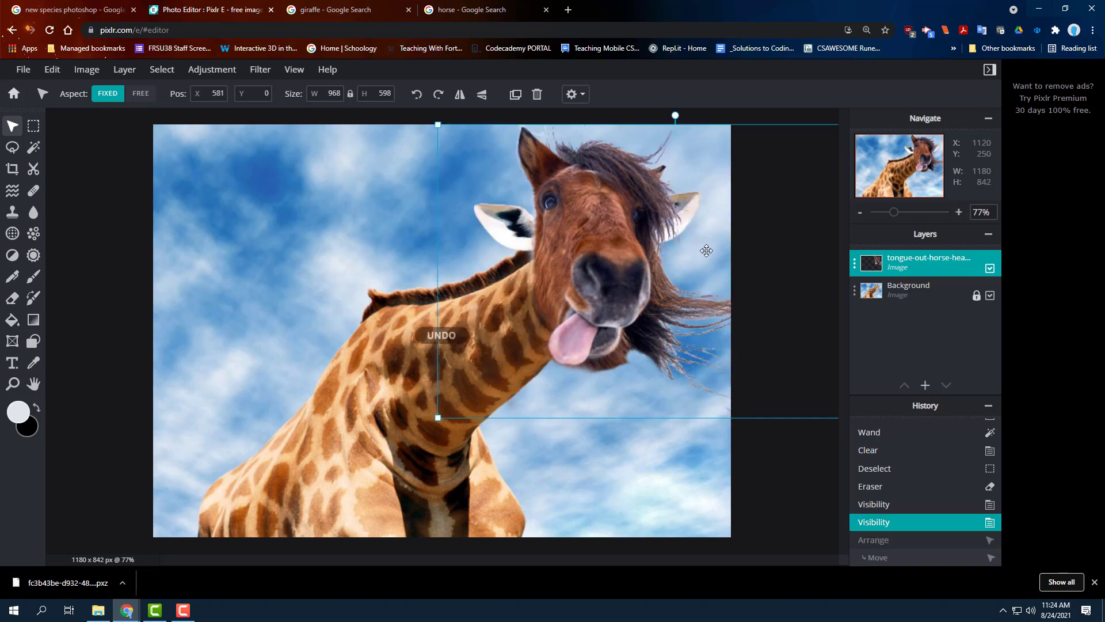
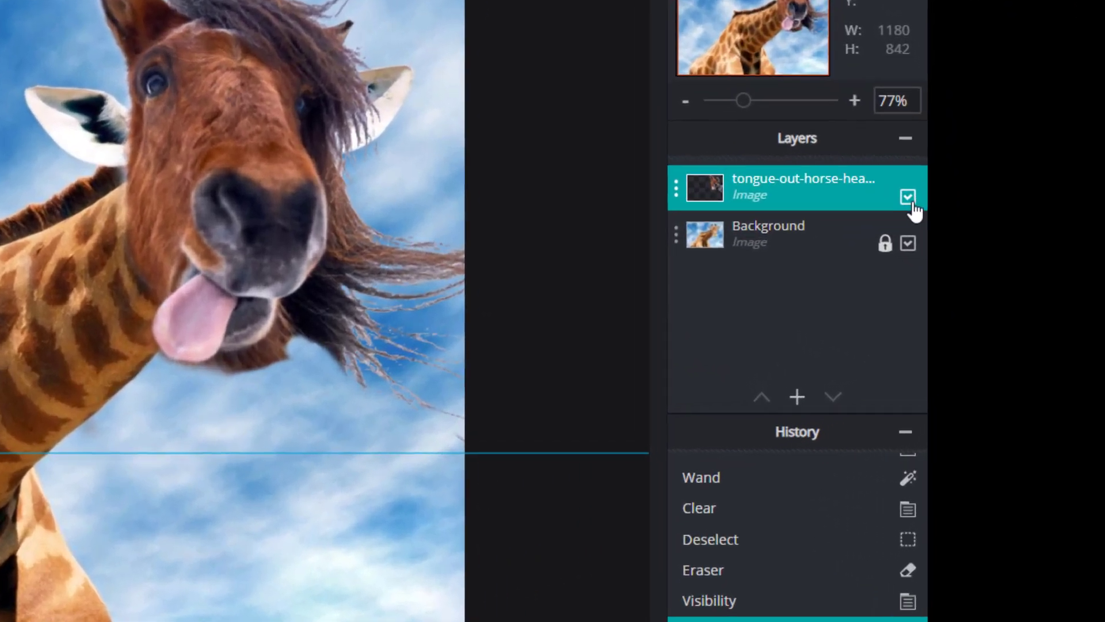
Hide the horse head layer and select the Background layer.
click(990, 269)
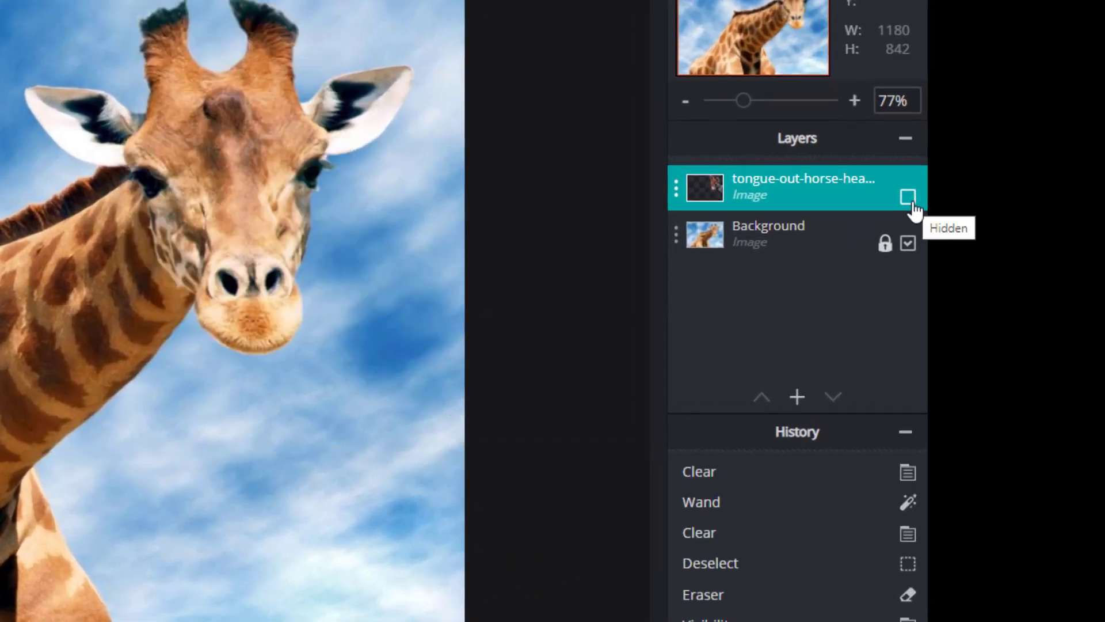
click(739, 235)
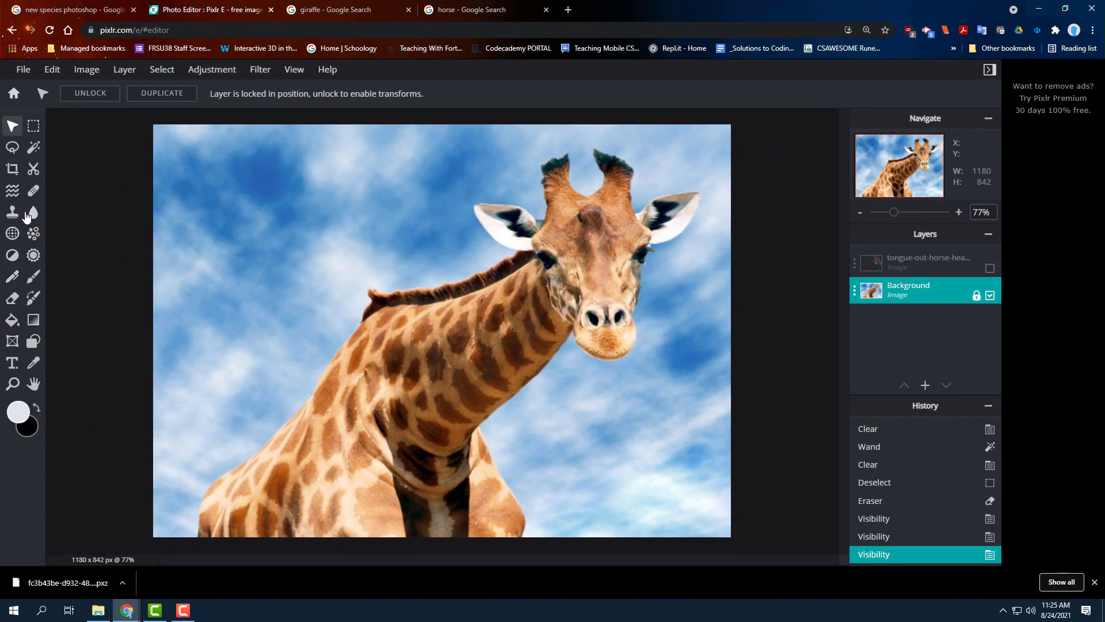
Try erasing the giraffe's ear and nearby sky on the Background layer with the 39 px Eraser, and undo the strokes.
click(12, 298)
mouse_move(504, 189)
mouse_down()
mouse_move(462, 217)
mouse_move(500, 217)
mouse_move(512, 203)
mouse_move(498, 196)
mouse_move(441, 227)
mouse_move(476, 196)
mouse_move(461, 233)
mouse_up()
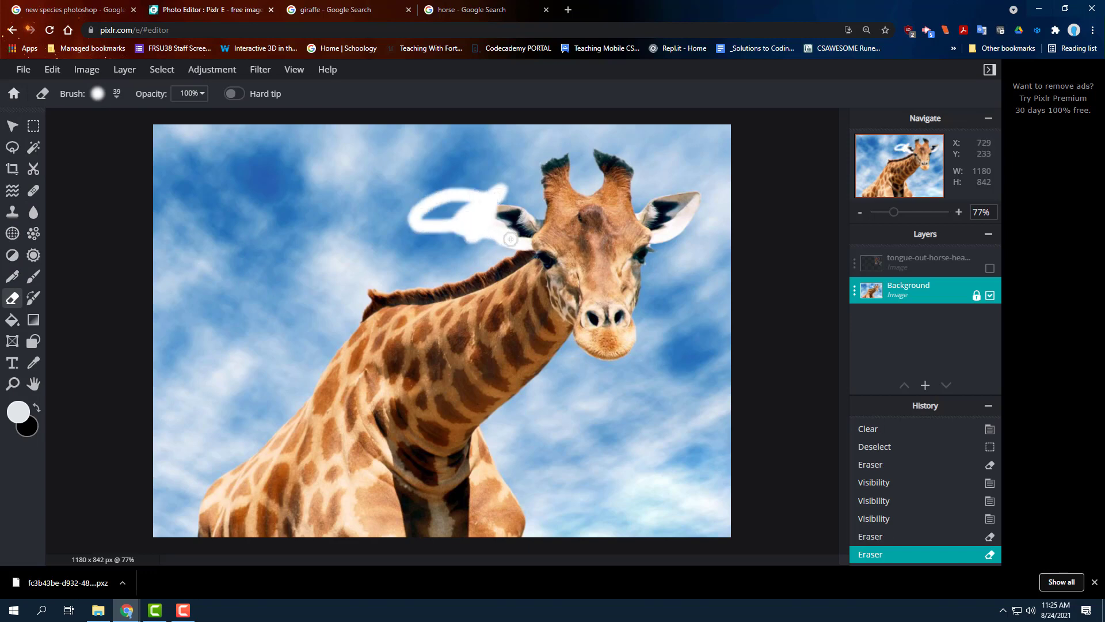
key(ctrl+z)
key(ctrl+z)
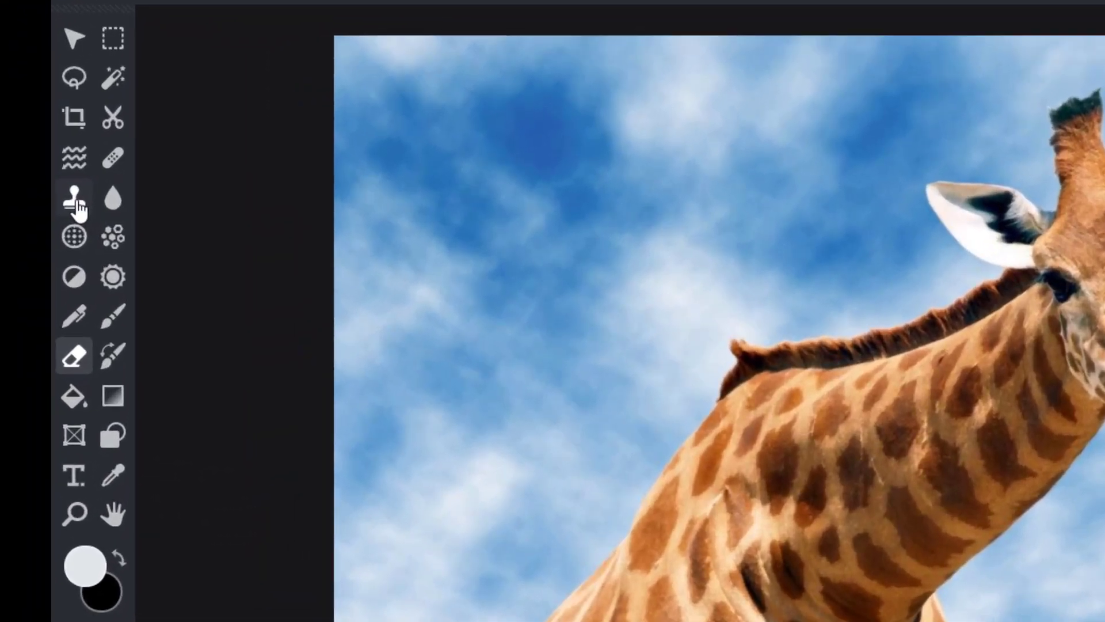
Try cloning the giraffe's face onto the sky with a 40 px Clone Stamp sampled at its nose, and undo it.
click(75, 206)
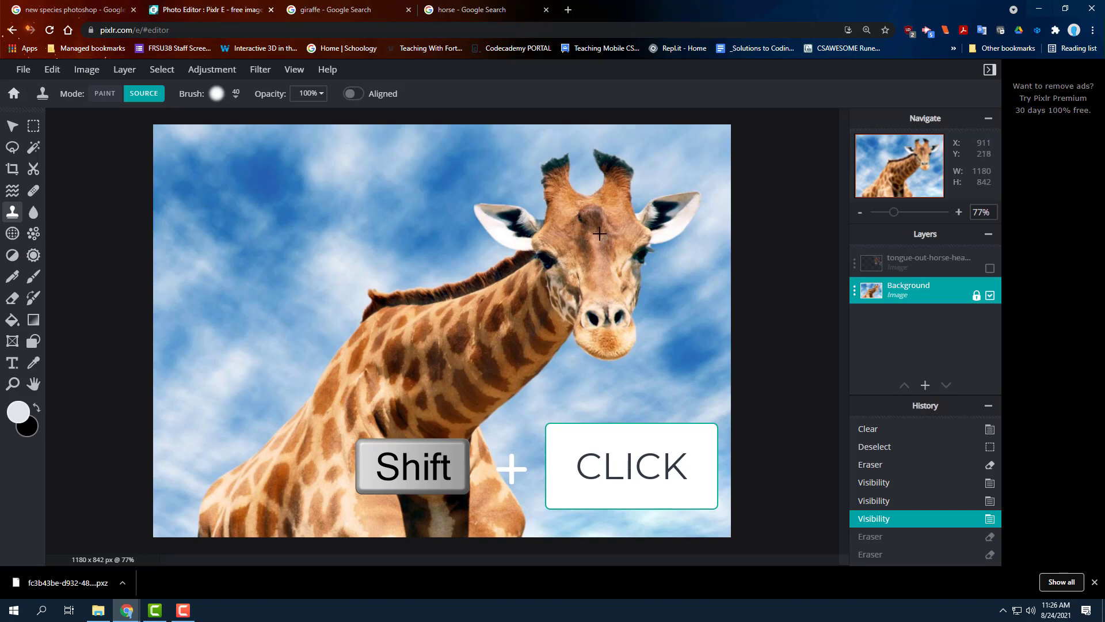
shift+click(600, 311)
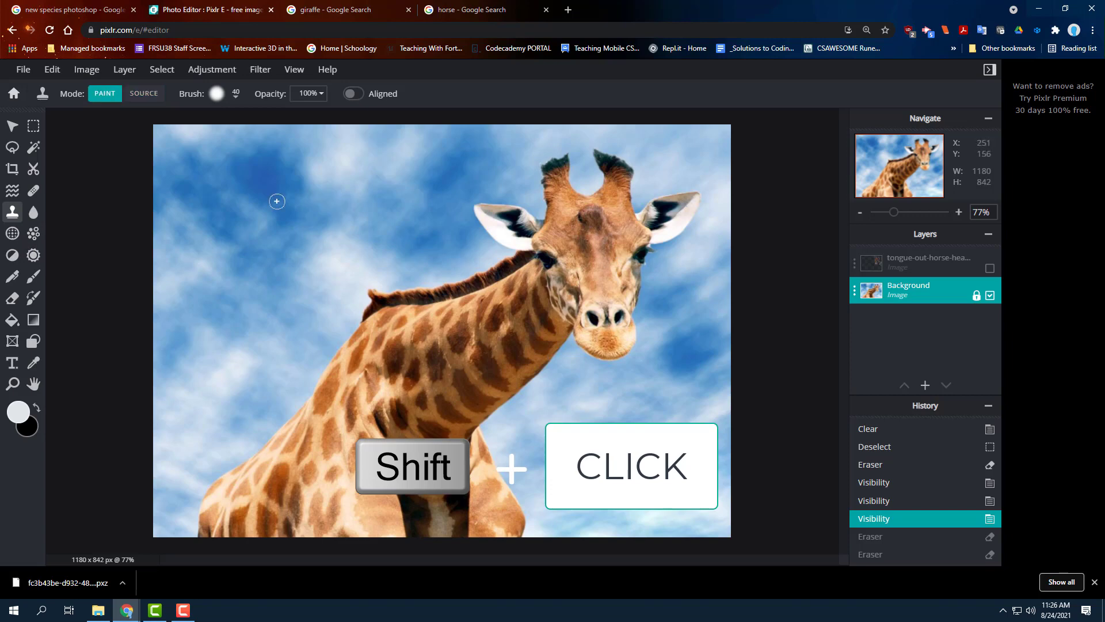
mouse_move(252, 213)
mouse_down()
mouse_move(241, 233)
mouse_move(255, 240)
mouse_move(267, 197)
mouse_move(225, 209)
mouse_move(262, 174)
mouse_move(242, 157)
mouse_move(197, 192)
mouse_move(208, 161)
mouse_move(181, 157)
mouse_move(246, 168)
mouse_up()
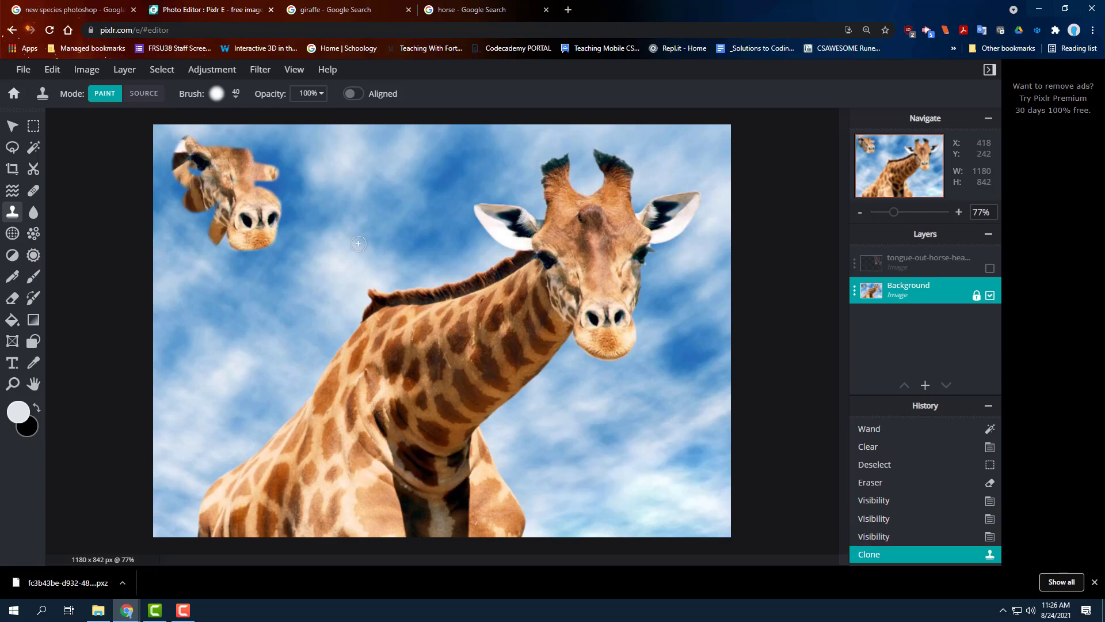
key(ctrl+z)
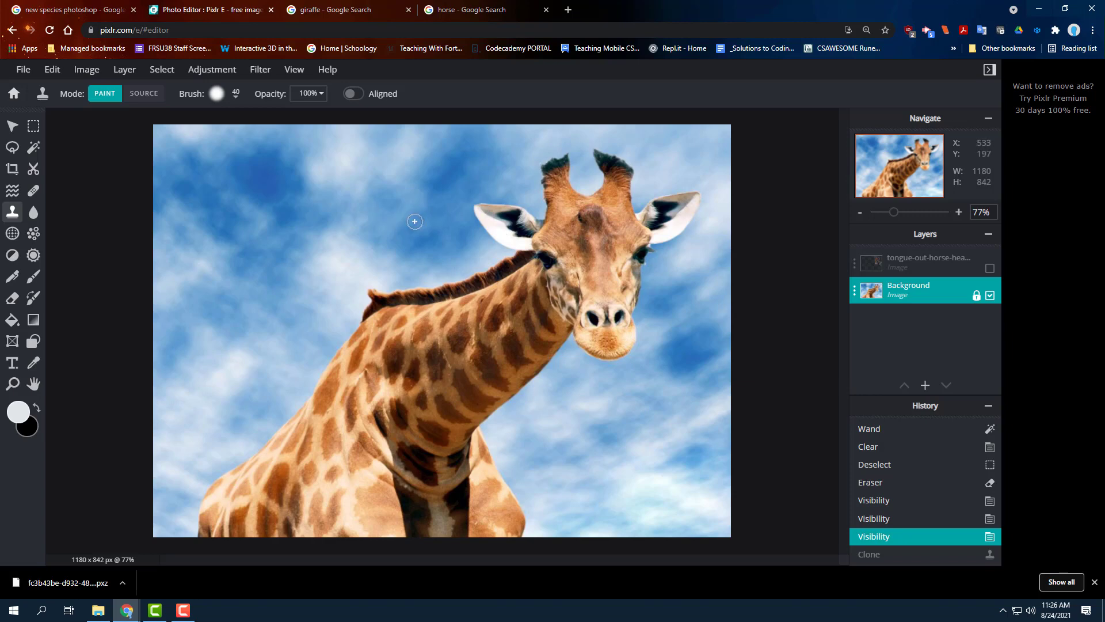
Clone open sky over the giraffe's left-hand ear on the Background layer with the 40 px Clone Stamp.
shift+click(361, 221)
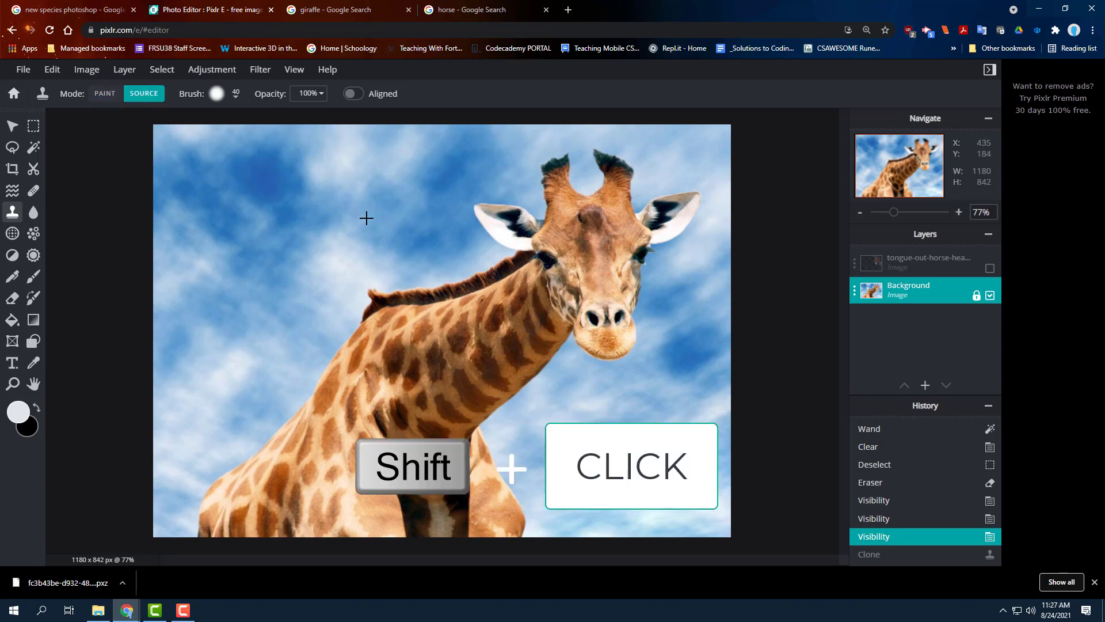
mouse_move(499, 213)
mouse_down()
mouse_move(476, 211)
mouse_move(493, 211)
mouse_move(488, 224)
mouse_move(510, 209)
mouse_move(488, 236)
mouse_move(512, 231)
mouse_move(521, 208)
mouse_move(529, 222)
mouse_move(504, 241)
mouse_move(534, 219)
mouse_up()
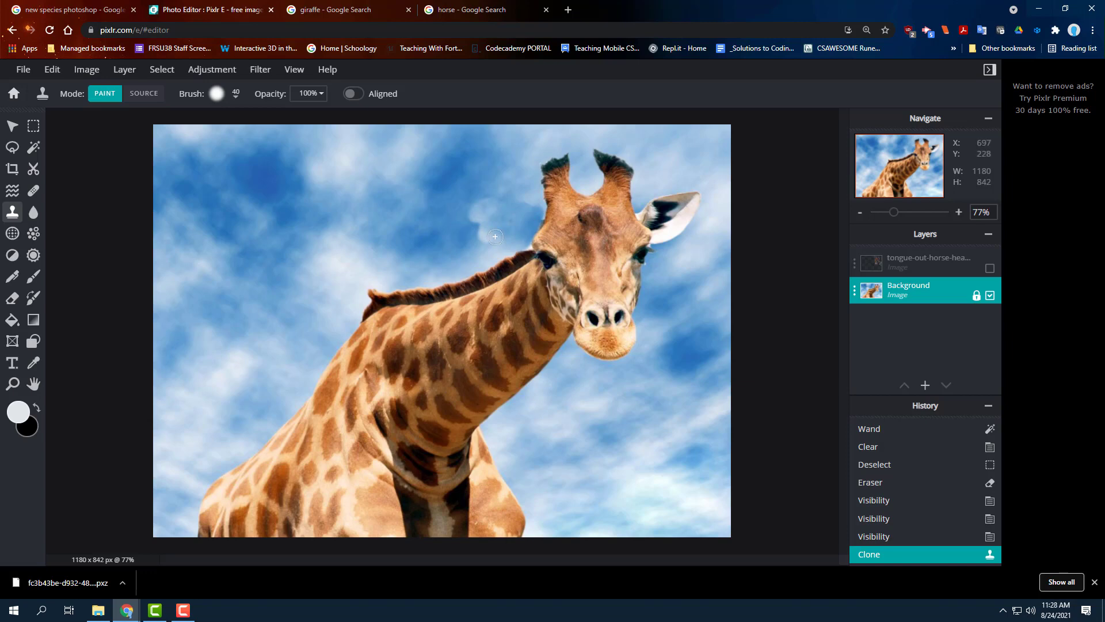
scroll(488, 234, up, 3)
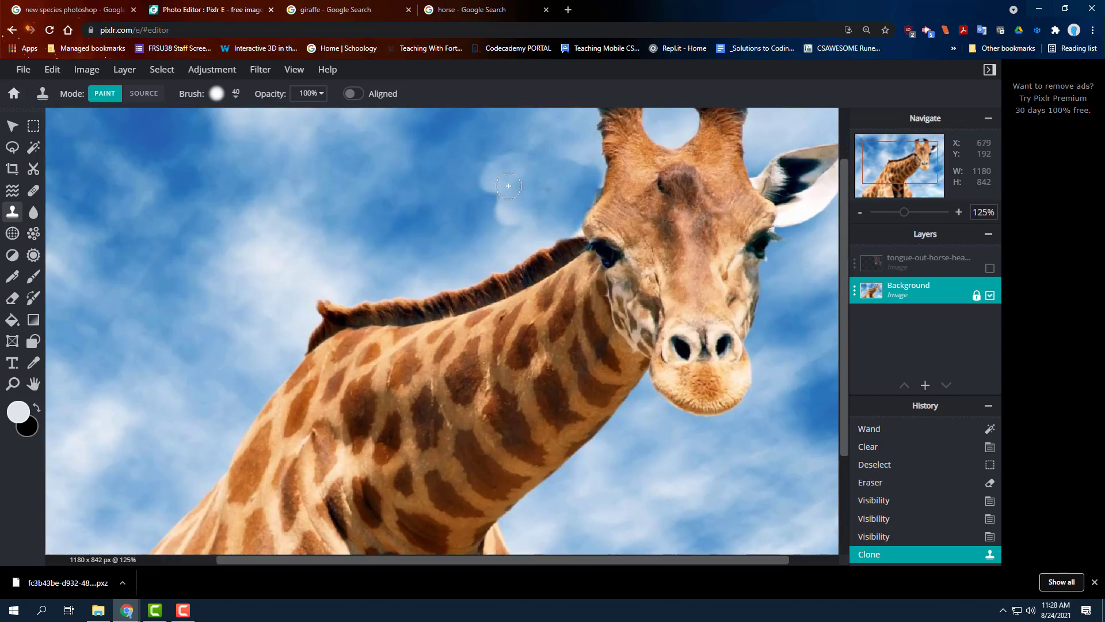
drag(490, 202, 511, 209)
scroll(464, 221, up, 1)
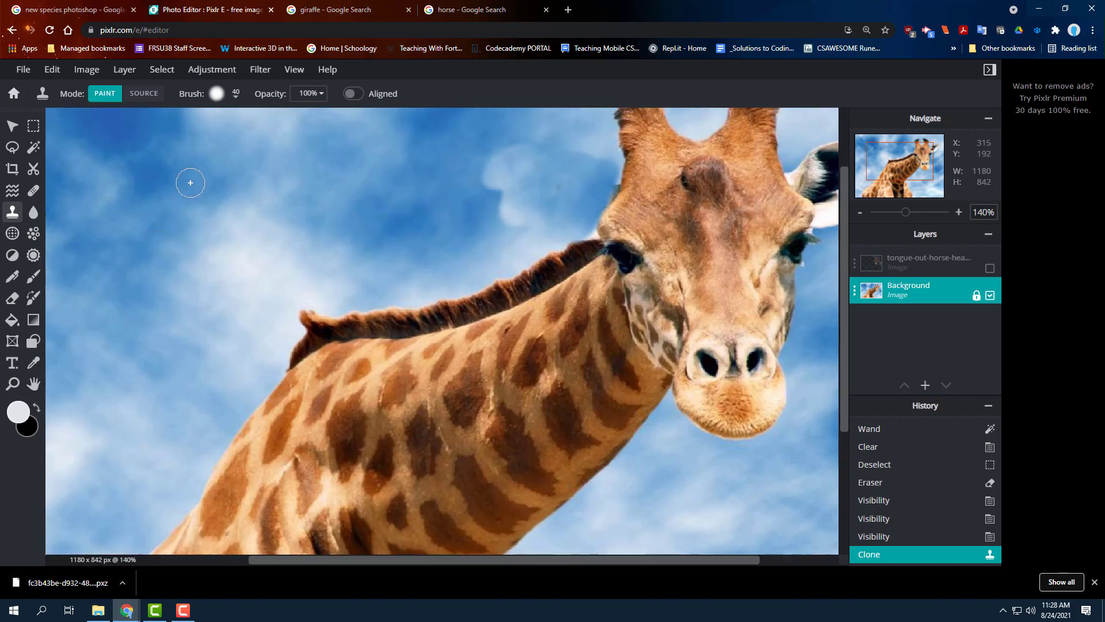
Blend the cloned patch beside the giraffe's left-hand horn by stamping sky sampled from two other areas left of the neck.
key(alt)
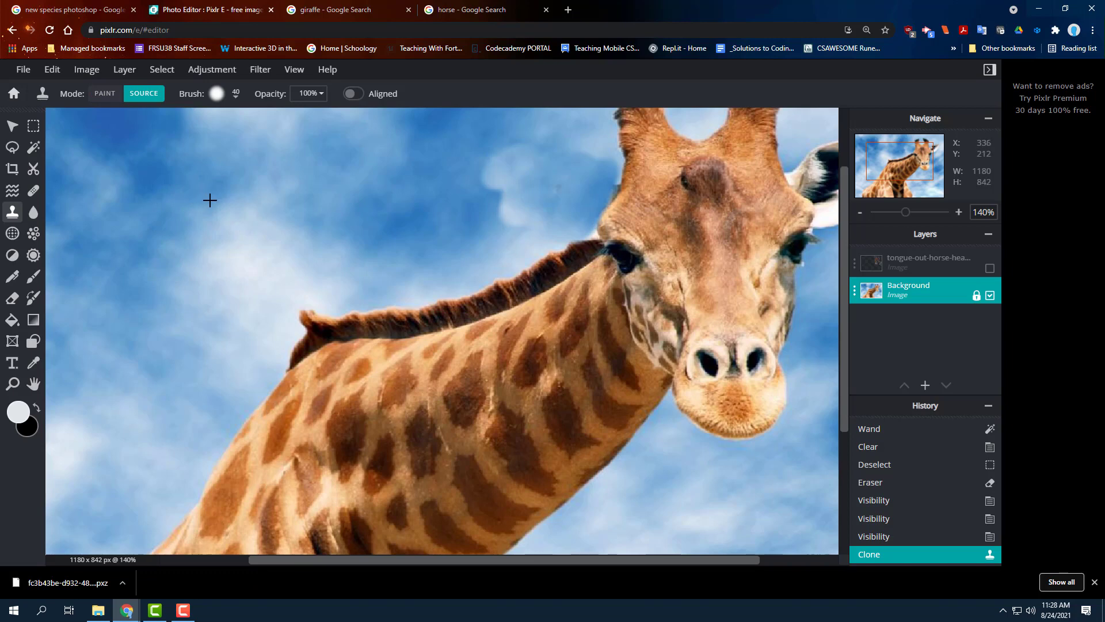
alt+click(210, 200)
mouse_move(516, 224)
mouse_down()
mouse_move(504, 215)
mouse_move(528, 223)
mouse_move(496, 209)
mouse_move(548, 202)
mouse_move(551, 218)
mouse_up()
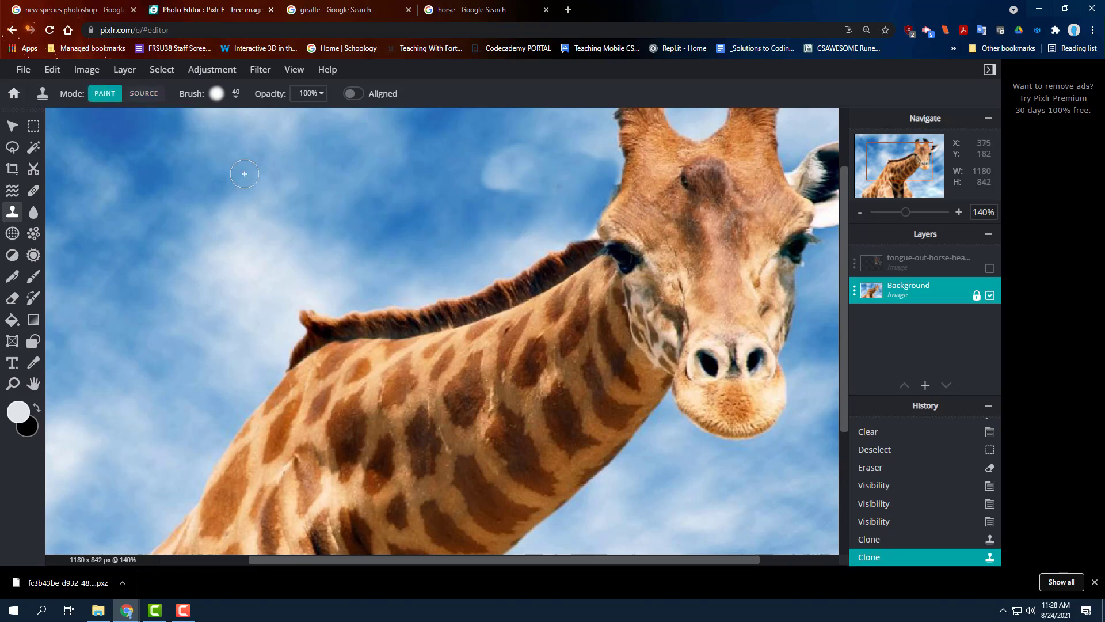
key(alt)
alt+click(131, 293)
drag(582, 156, 576, 179)
click(569, 190)
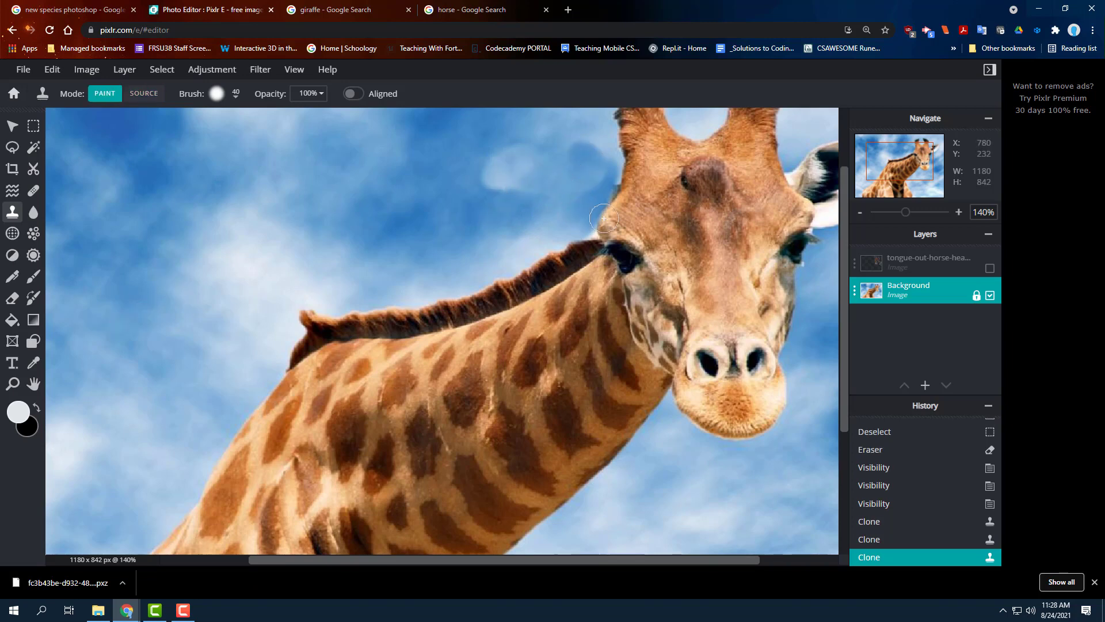
Clone sky over the giraffe's right-hand ear, resampling from several nearby spots of sky beside and above it.
scroll(570, 218, down, 4)
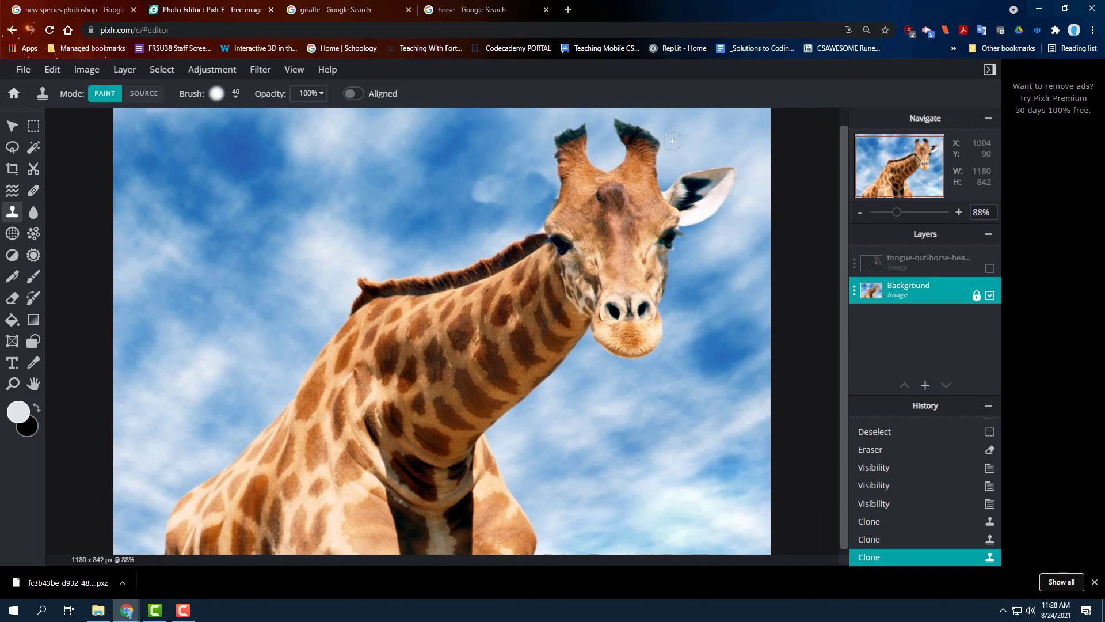
key(alt)
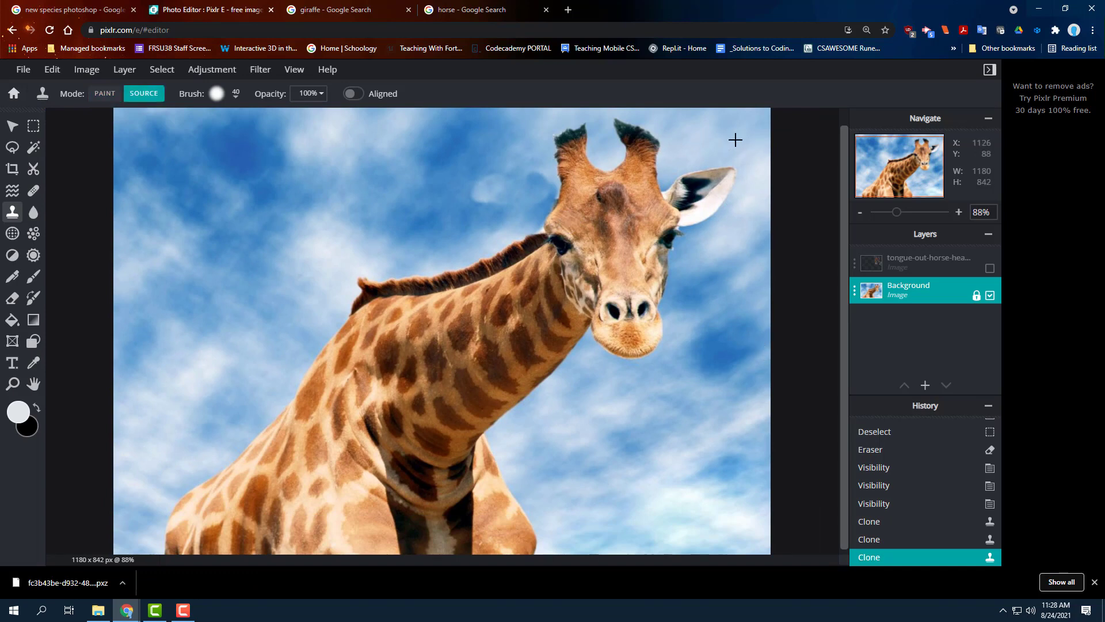
alt+click(726, 147)
mouse_move(711, 181)
mouse_down()
mouse_move(712, 165)
mouse_move(731, 188)
mouse_move(702, 176)
mouse_move(721, 198)
mouse_move(679, 189)
mouse_move(740, 193)
mouse_move(687, 223)
mouse_move(697, 215)
mouse_move(670, 193)
mouse_move(693, 198)
mouse_move(685, 212)
mouse_up()
key(alt)
alt+click(695, 135)
alt+click(750, 144)
key(alt)
alt+click(749, 158)
key(alt)
alt+click(723, 163)
Cover the remaining stub of the right-hand ear with sky sampled below the head and beside the horn.
key(alt)
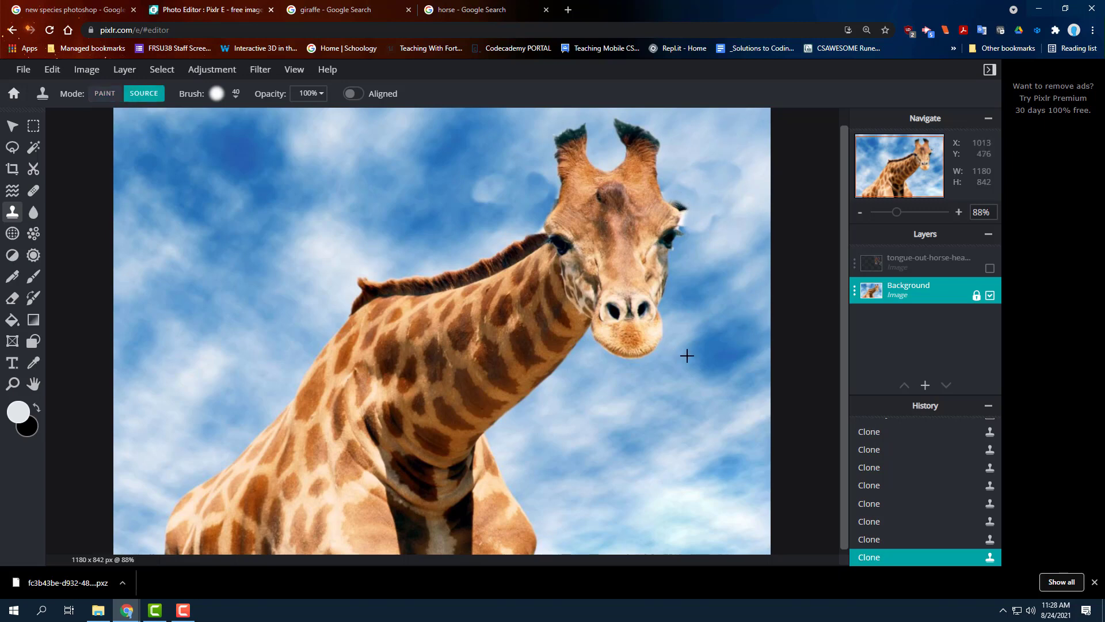
alt+click(721, 435)
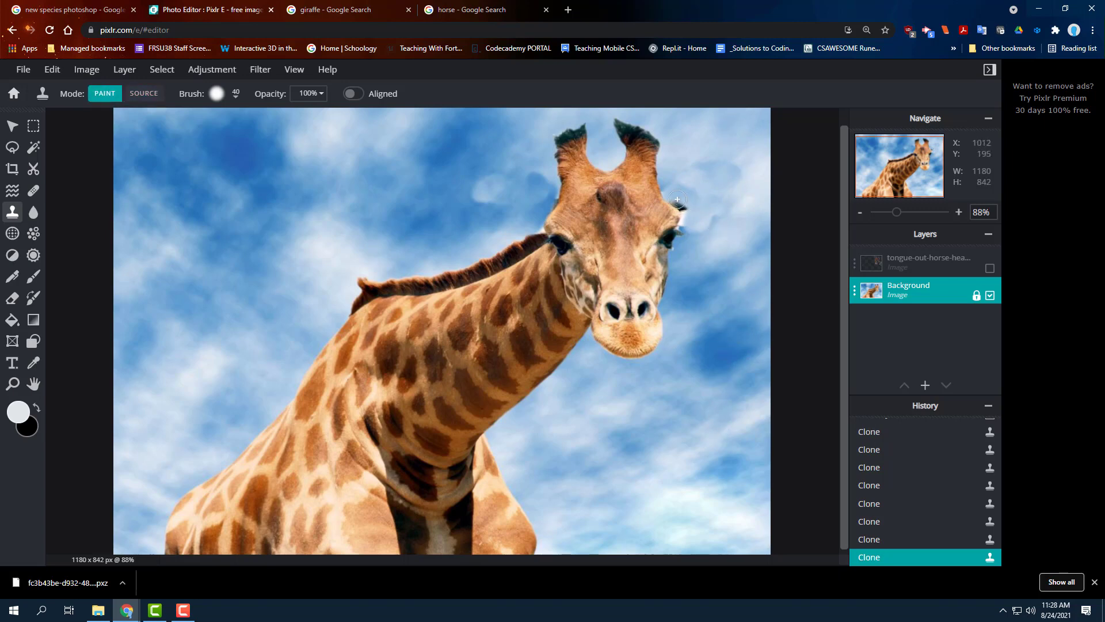
drag(678, 199, 703, 218)
key(alt)
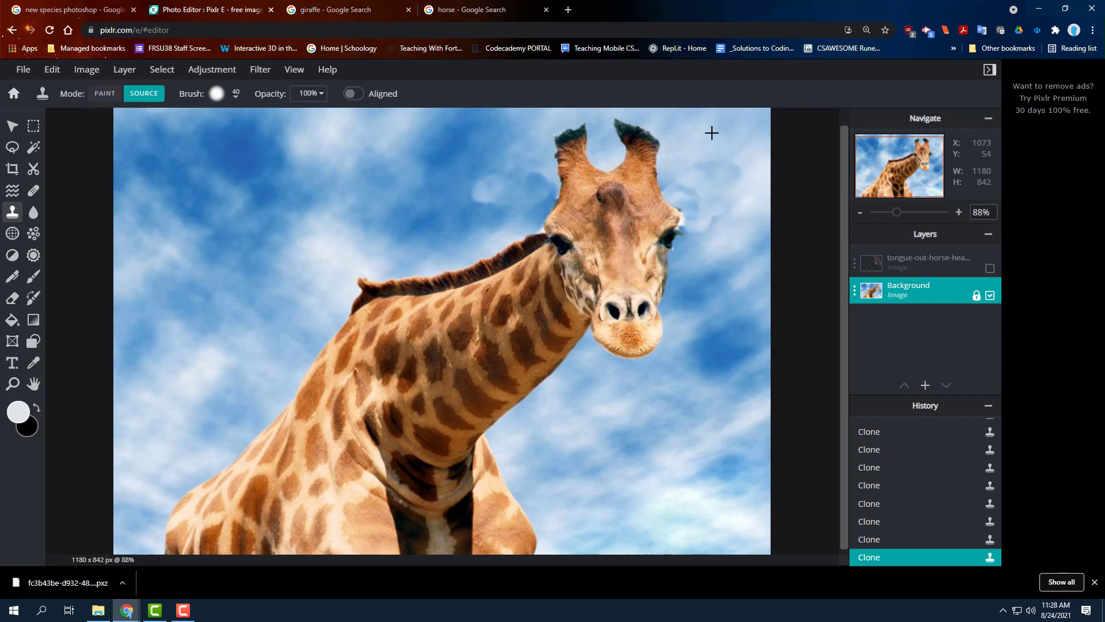
alt+click(711, 133)
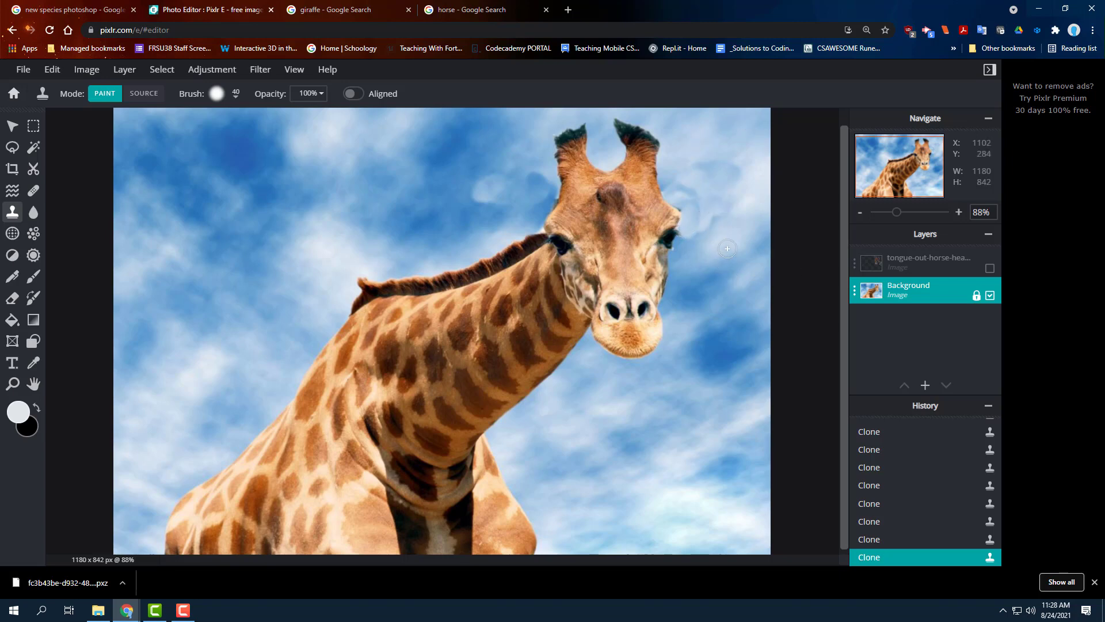
Show the horse head layer briefly to check how it covers the cloned areas, and hide it again.
scroll(728, 206, up, 2)
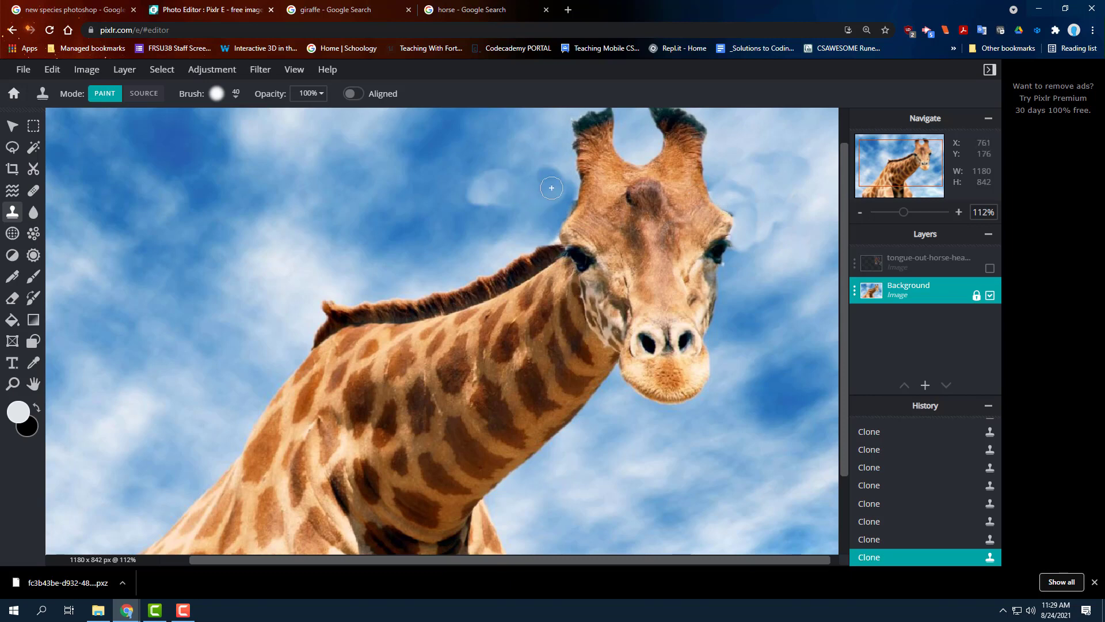
click(990, 268)
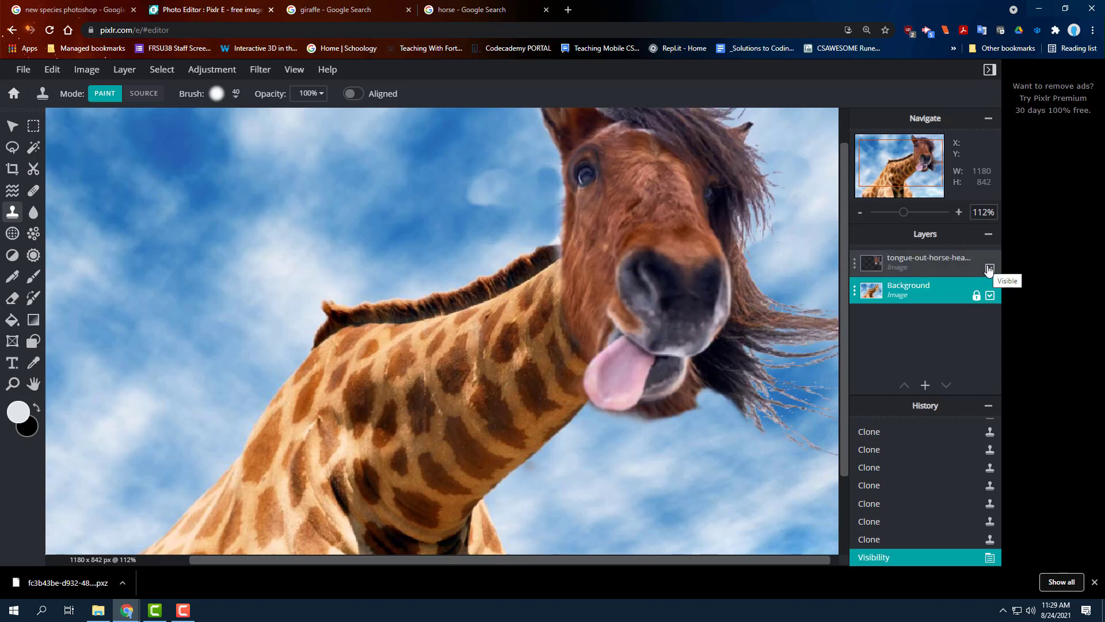
click(990, 269)
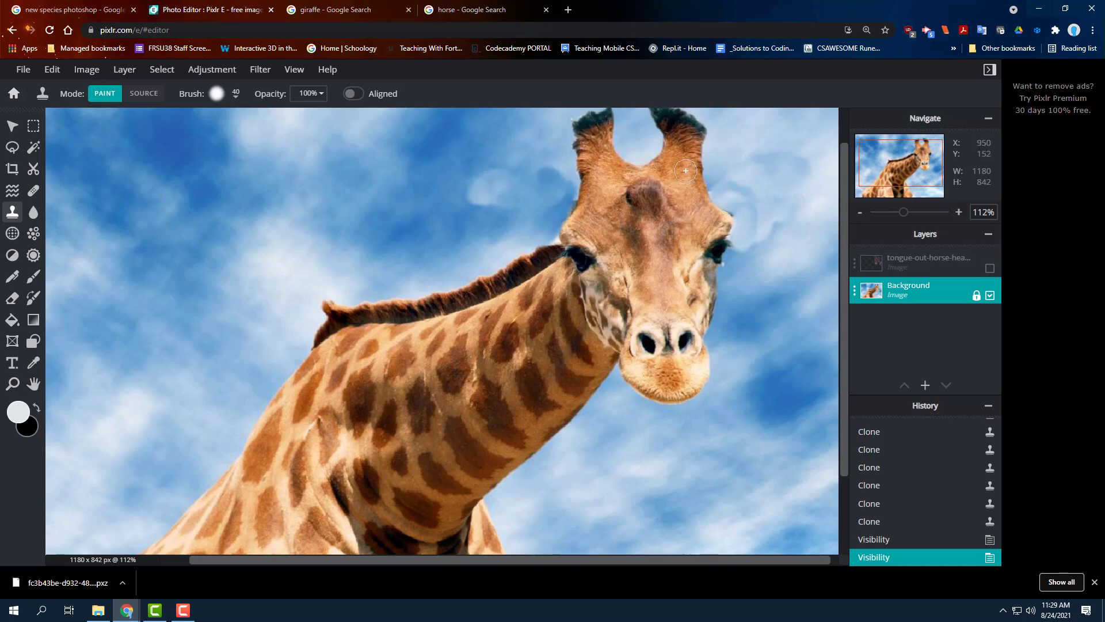
Smudge the cloned sky beside the giraffe's right-hand eye using a 50 px brush at strength 40.
scroll(761, 186, up, 3)
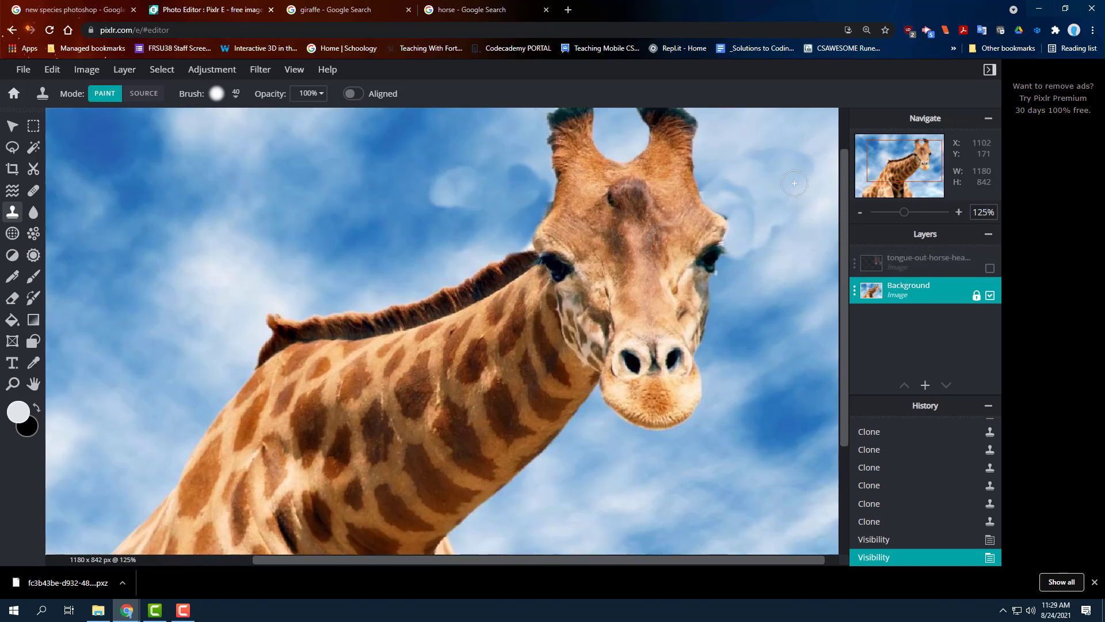
scroll(791, 200, down, 2)
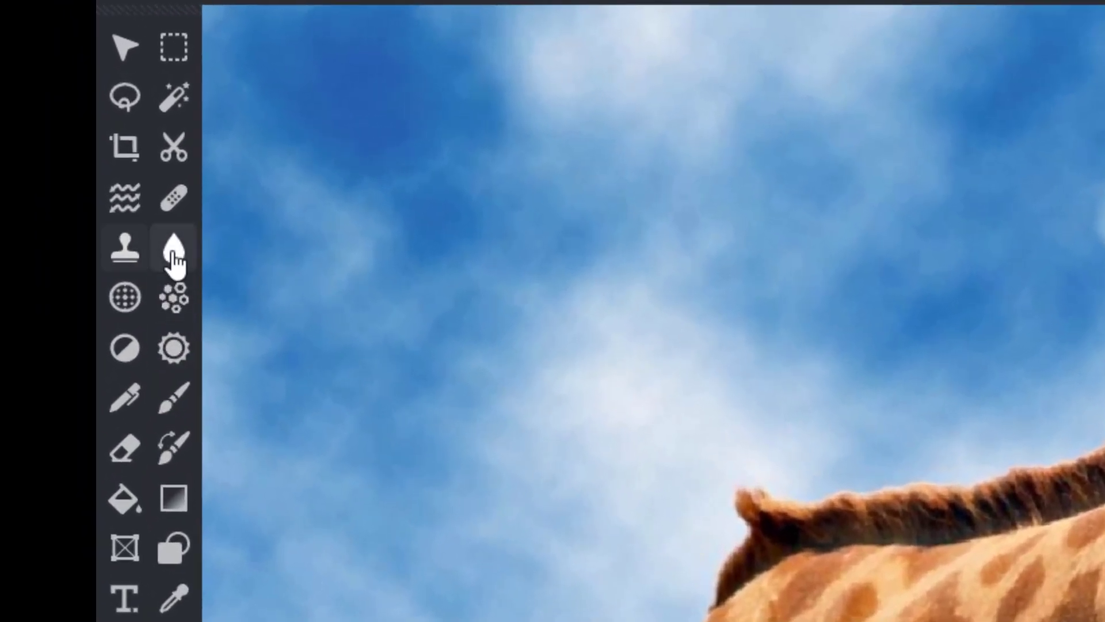
click(174, 254)
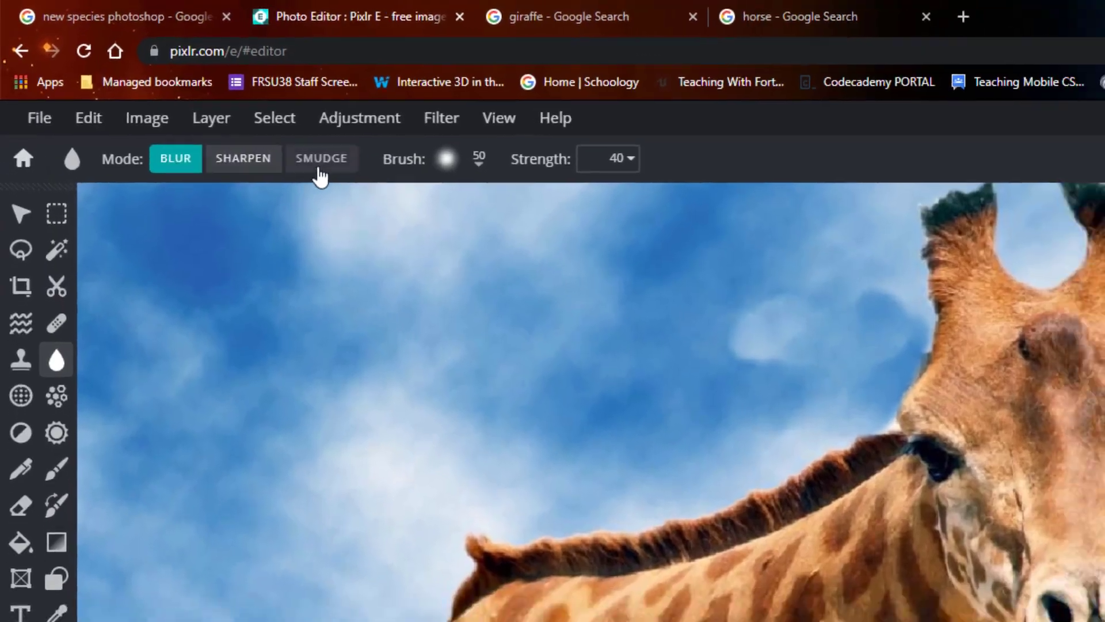
click(314, 175)
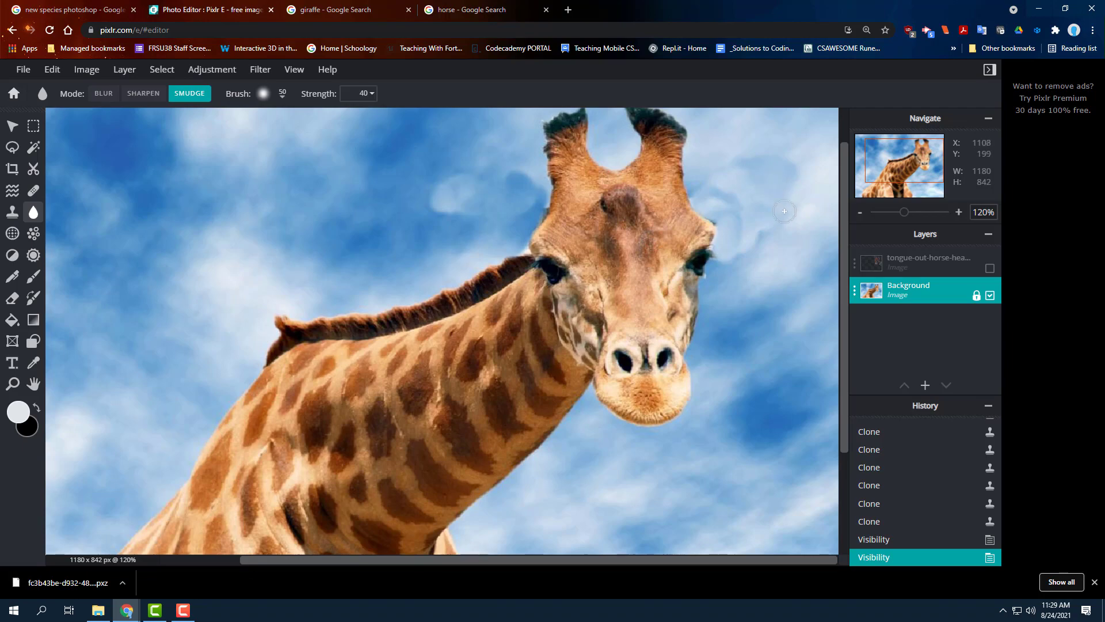
drag(784, 212, 732, 210)
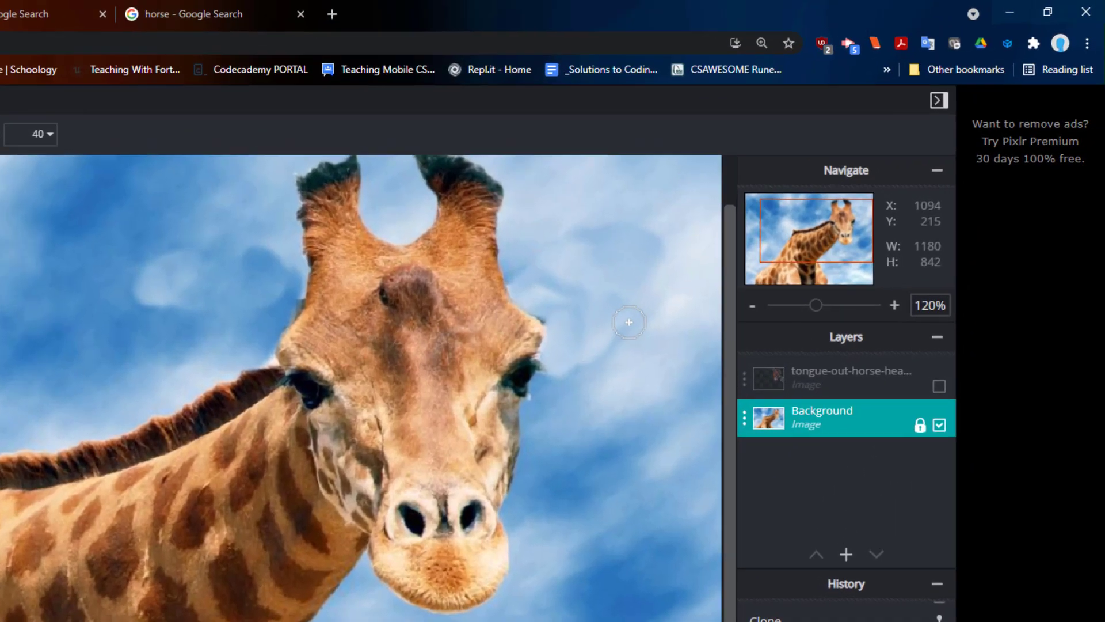
scroll(536, 388, up, 4)
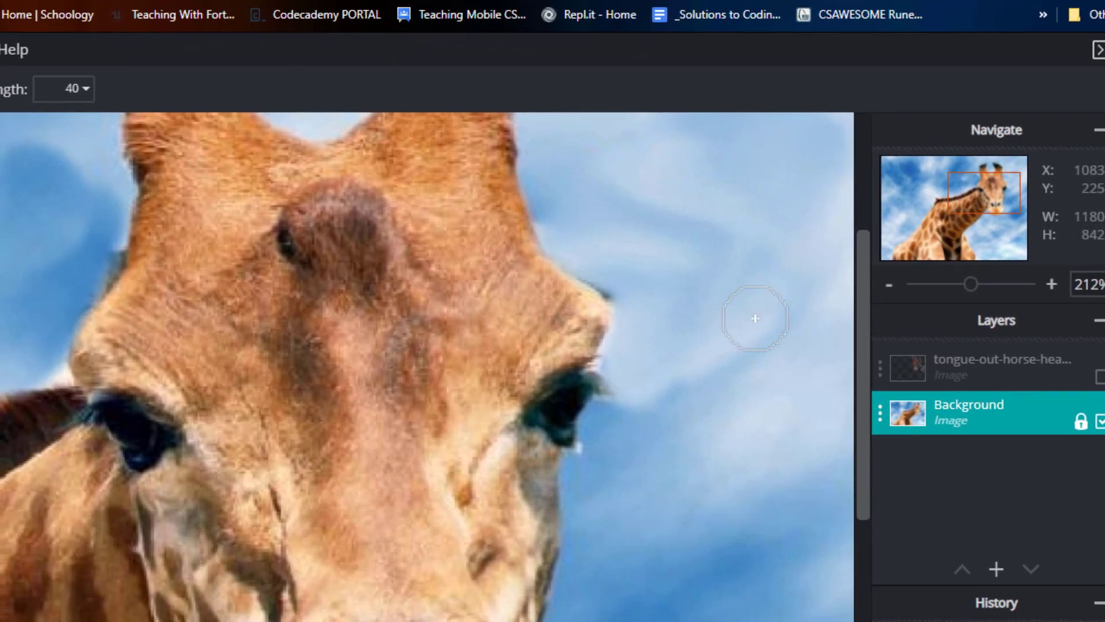
scroll(633, 357, down, 1)
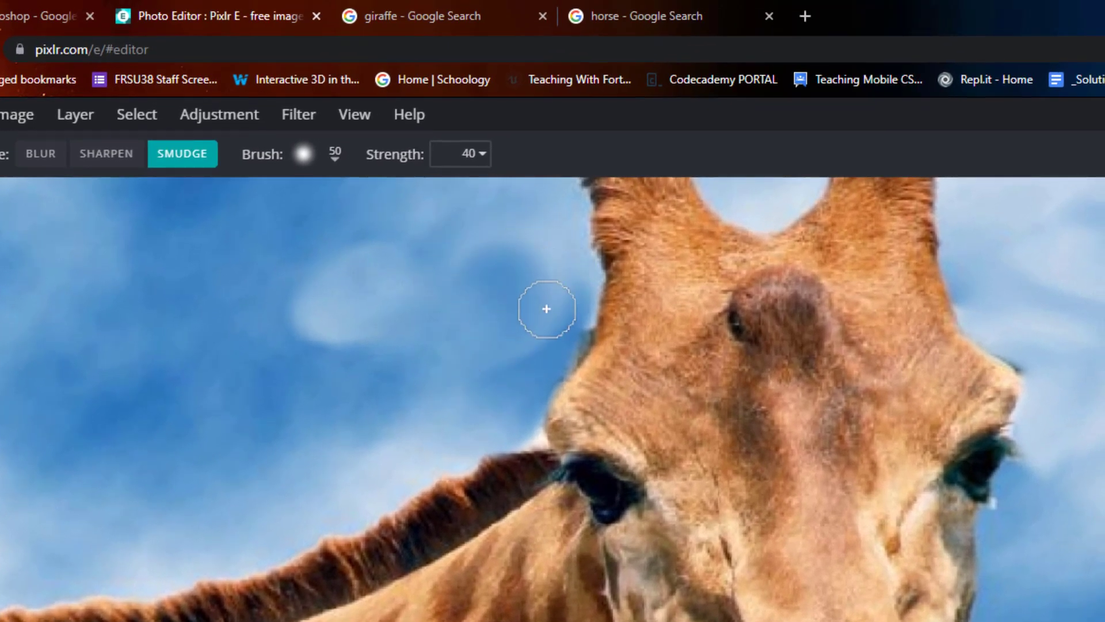
Smudge the cloned cloud patches left of the giraffe's head to blend them into the surrounding sky.
scroll(432, 350, up, 2)
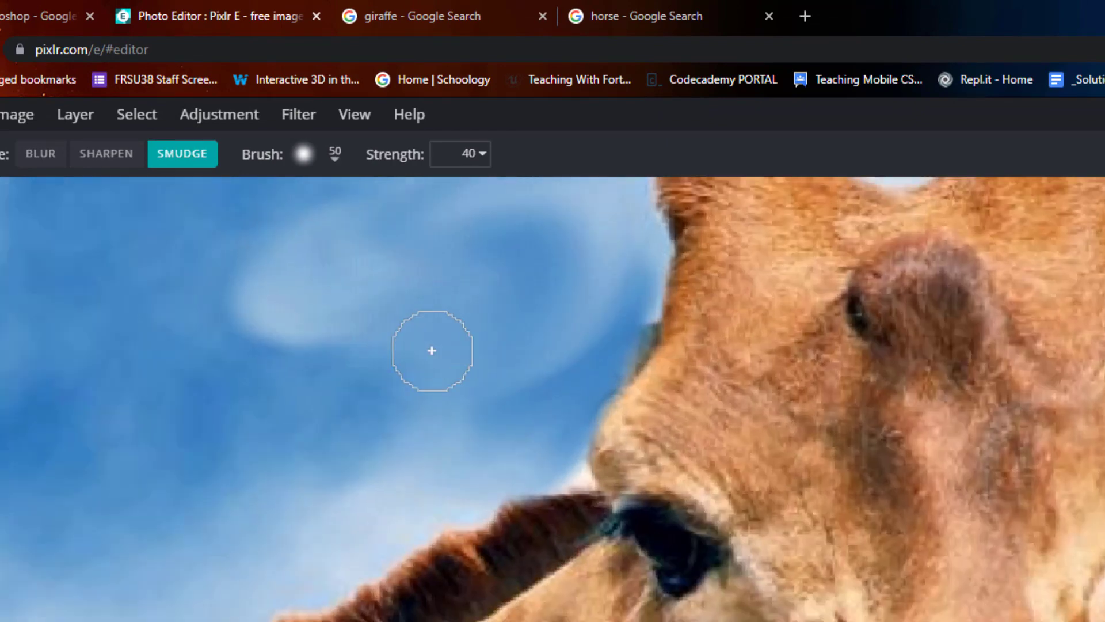
scroll(999, 340, down, 3)
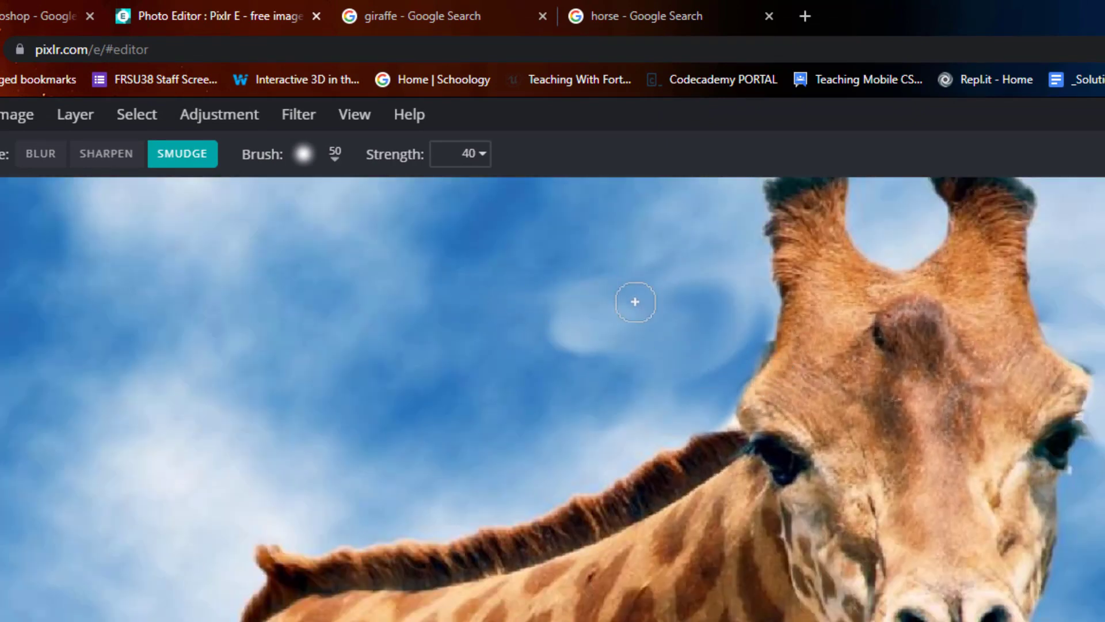
mouse_move(635, 301)
mouse_down()
mouse_move(580, 352)
mouse_move(657, 337)
mouse_move(468, 358)
mouse_move(620, 345)
mouse_move(534, 394)
mouse_move(676, 342)
mouse_up()
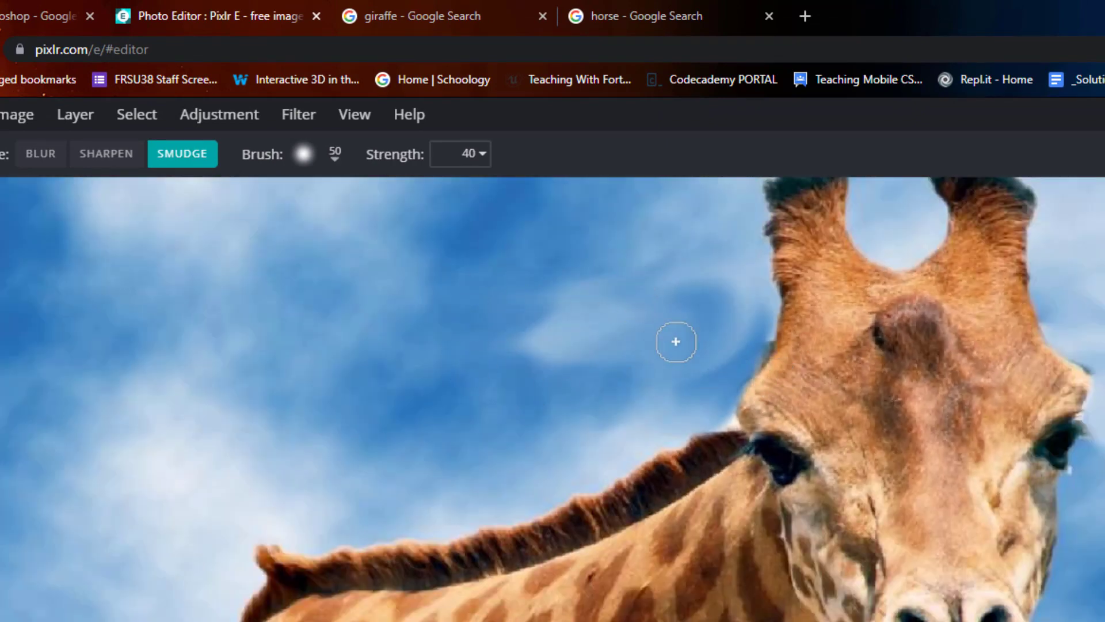
scroll(676, 342, down, 2)
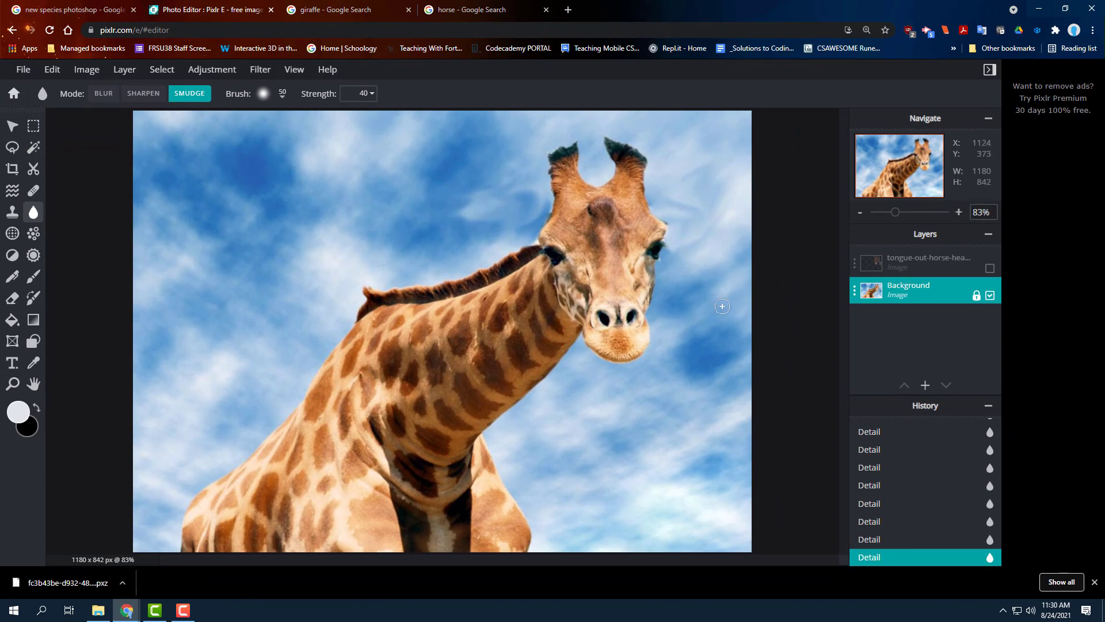
Make the horse head layer visible again and select it as the active layer.
click(990, 268)
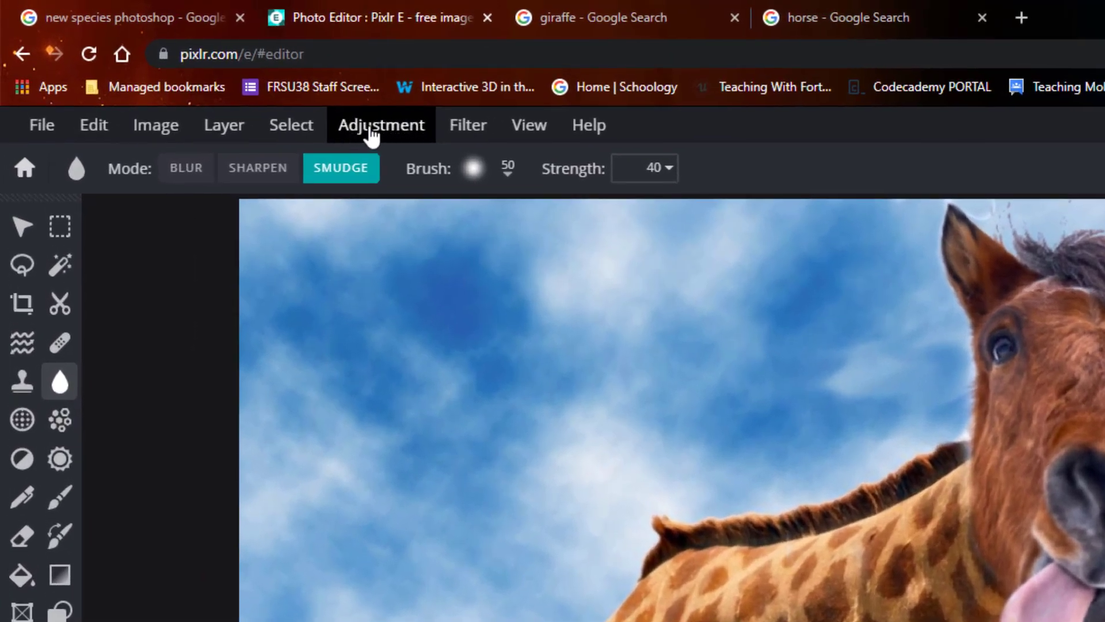
click(356, 128)
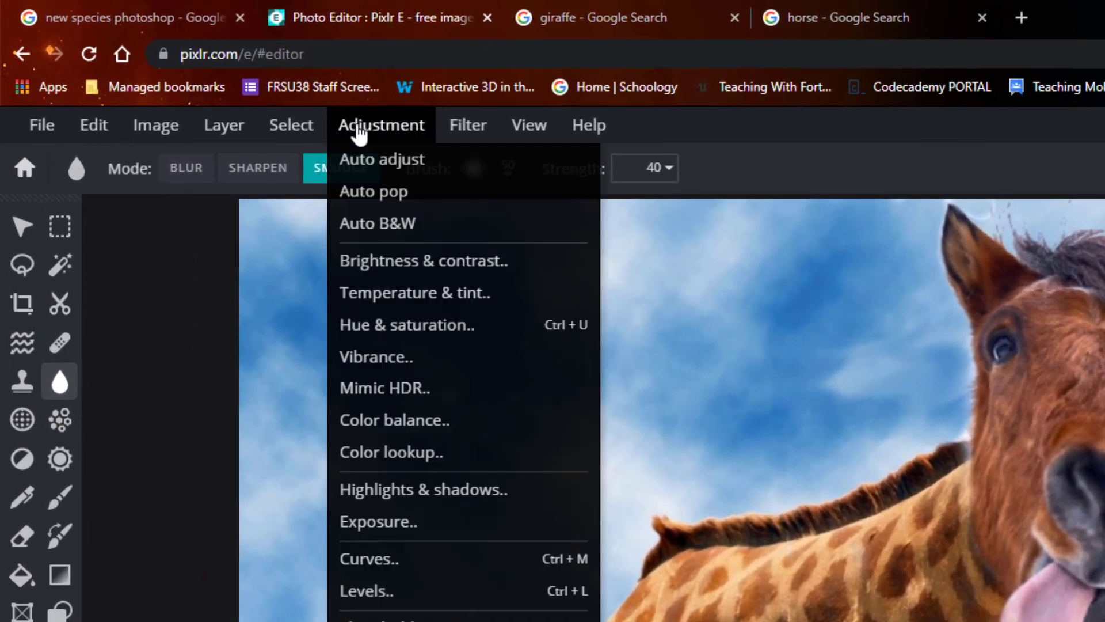
click(403, 135)
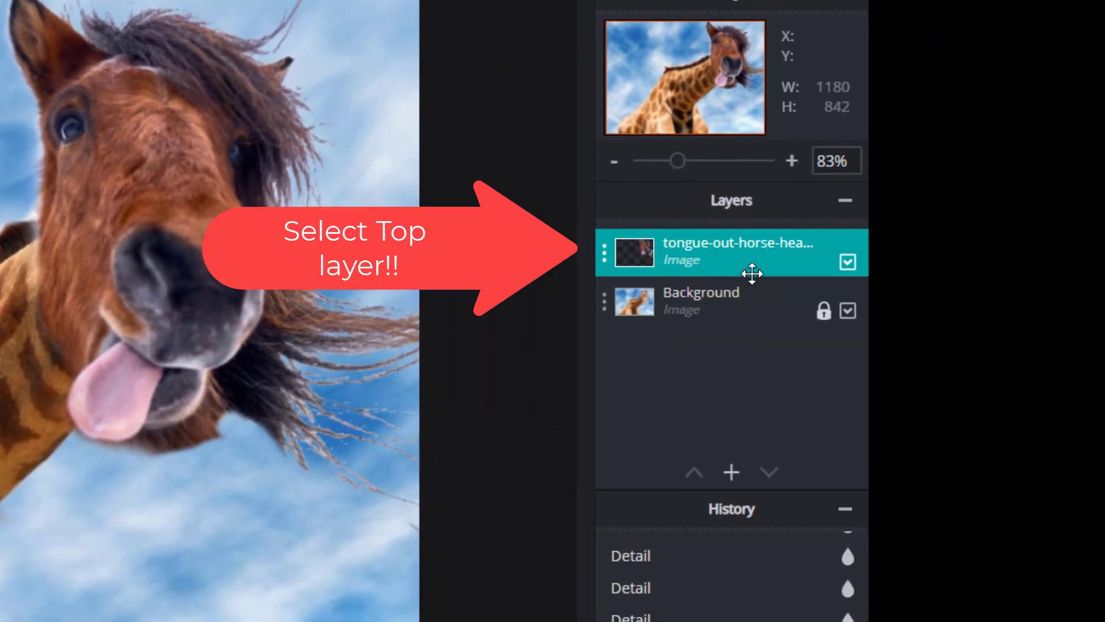
click(742, 300)
click(732, 255)
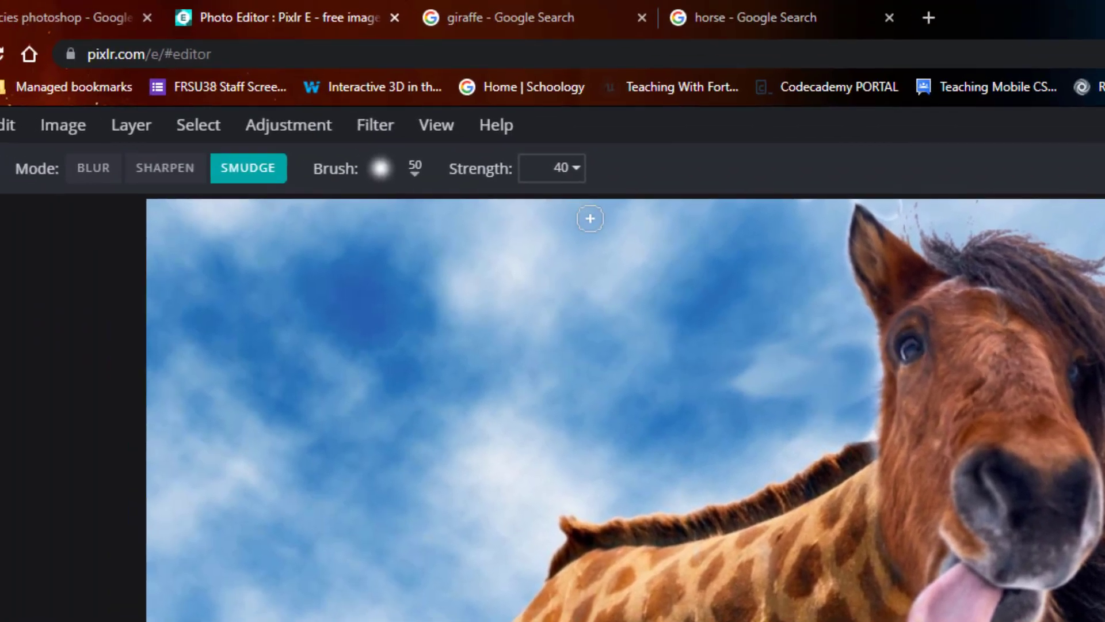
Apply a Hue & saturation adjustment to the horse head layer with hue 9 and saturation -2.
click(296, 132)
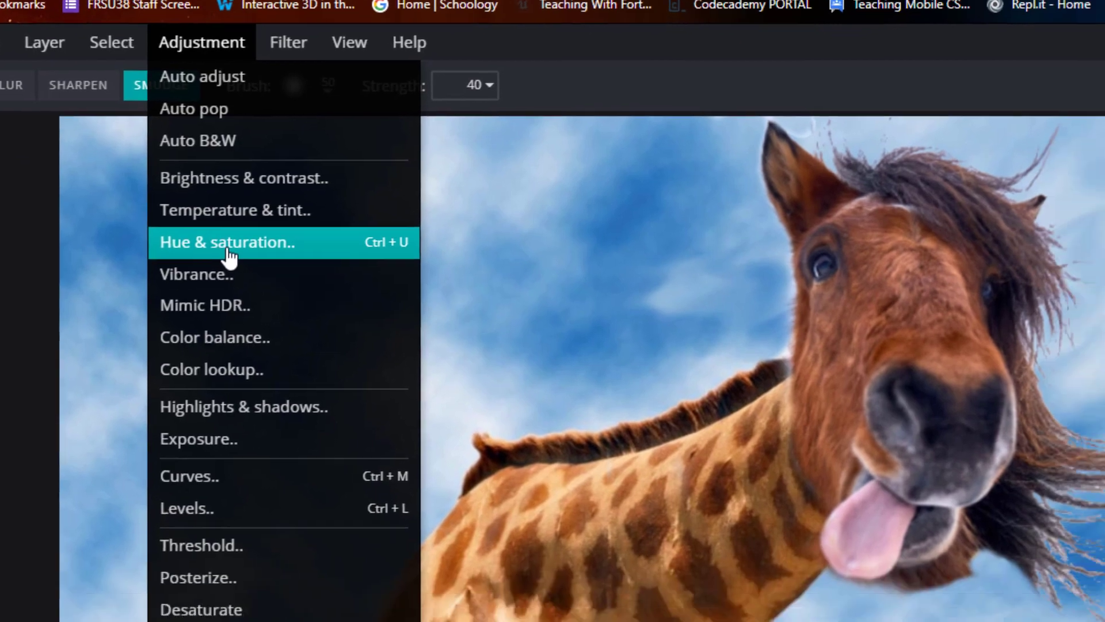
click(315, 328)
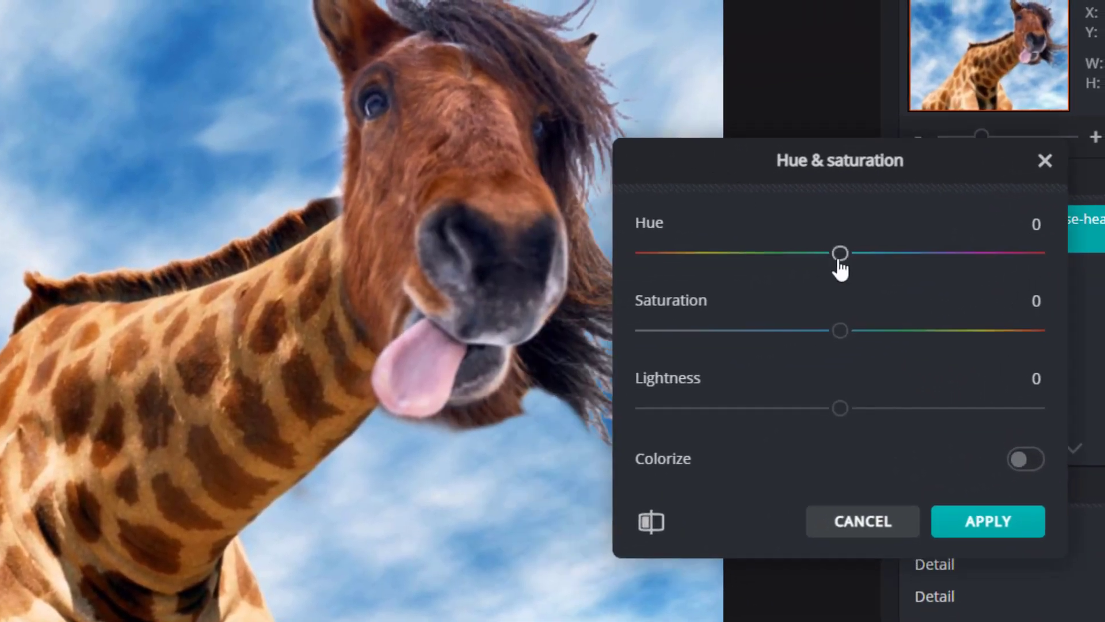
mouse_move(841, 330)
mouse_down()
mouse_move(582, 341)
mouse_move(1055, 349)
mouse_move(836, 347)
mouse_up()
mouse_move(838, 258)
mouse_down()
mouse_move(827, 259)
mouse_move(863, 260)
mouse_move(828, 261)
mouse_move(853, 265)
mouse_up()
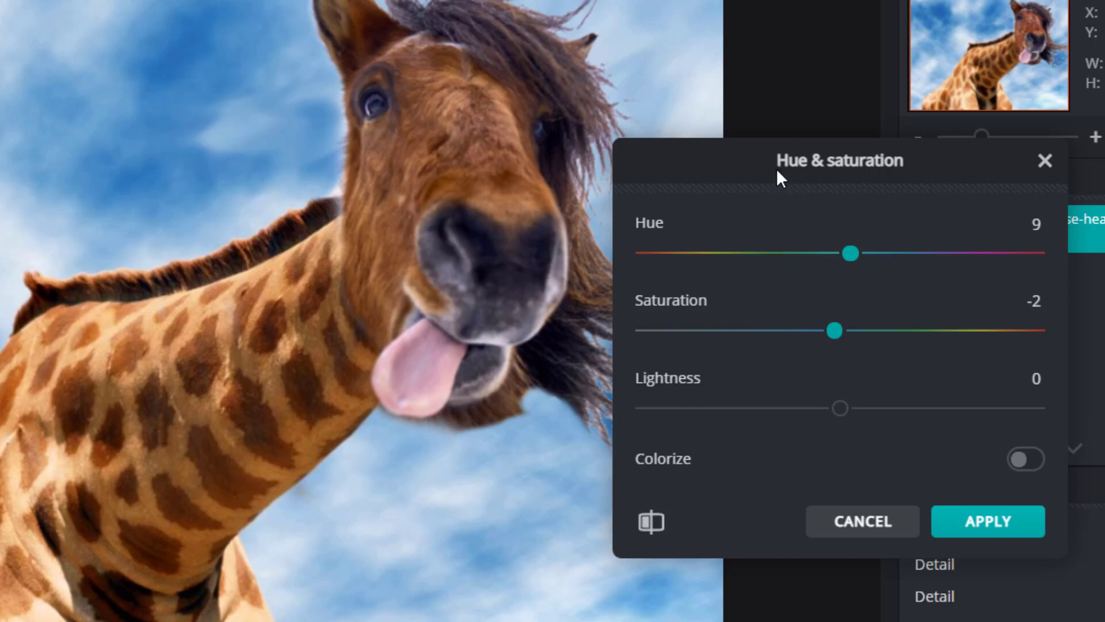
click(988, 525)
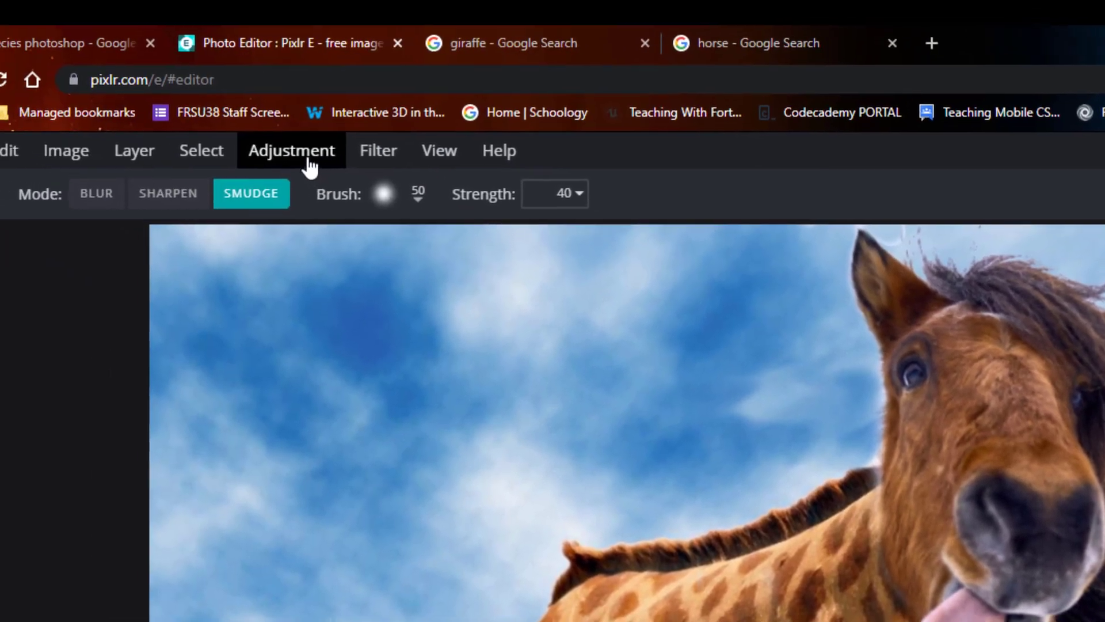
Apply a Color balance adjustment to the horse head layer with midtones red -16, green -11 and blue -7.
click(307, 161)
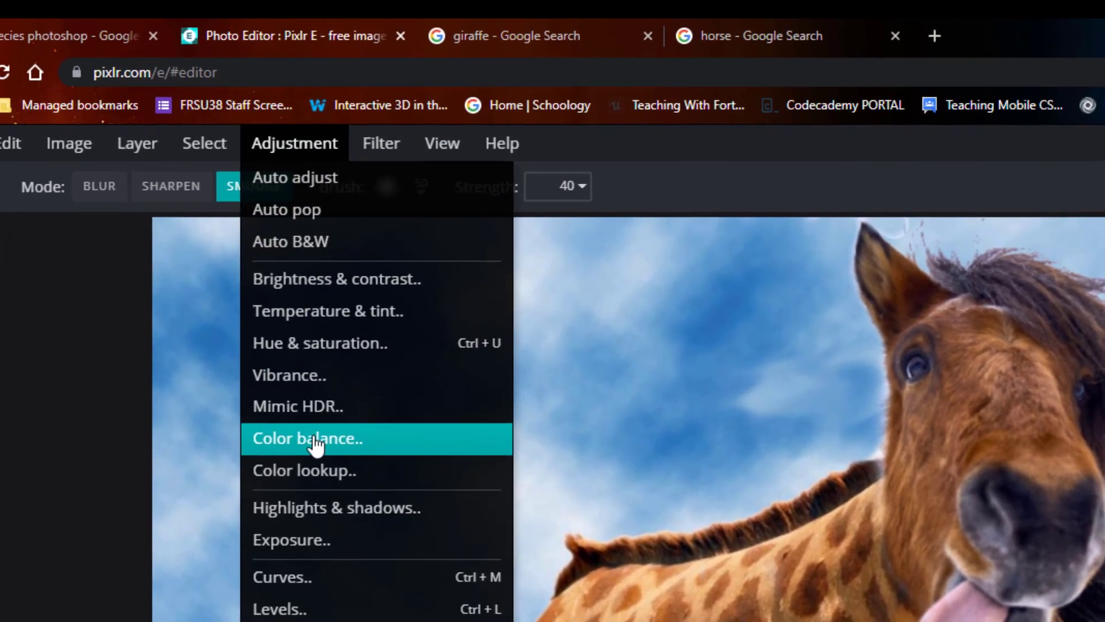
click(316, 441)
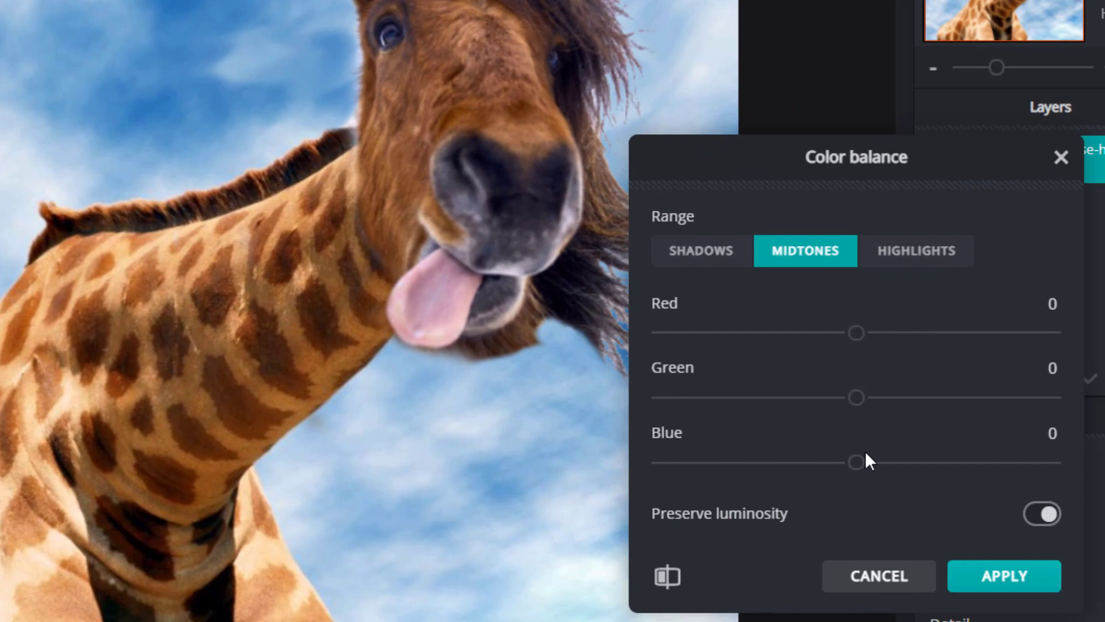
click(724, 260)
click(915, 252)
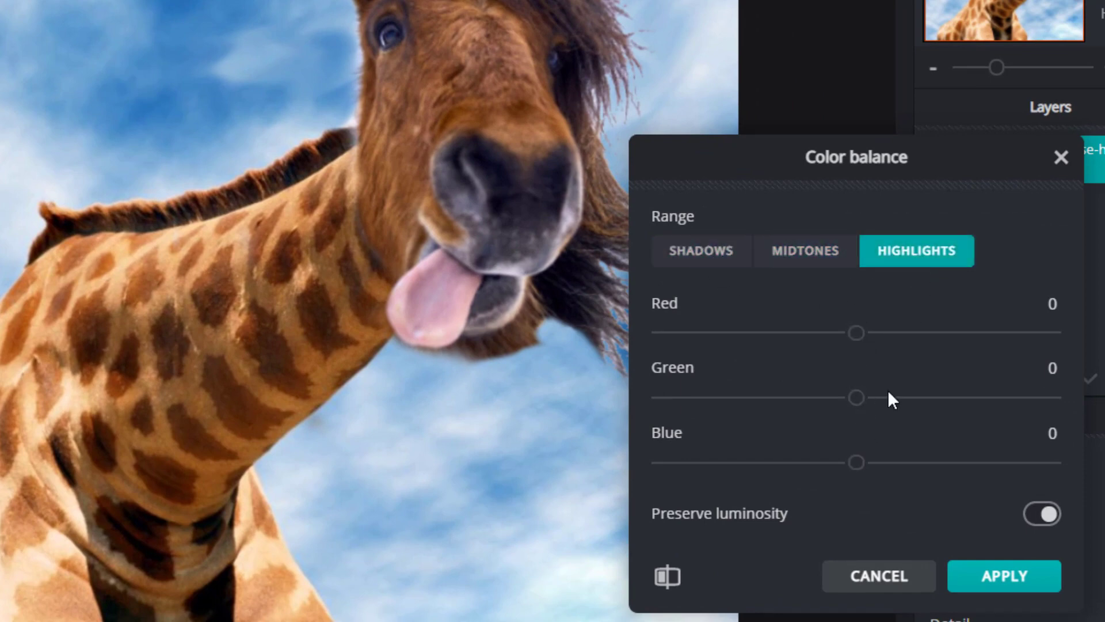
click(814, 262)
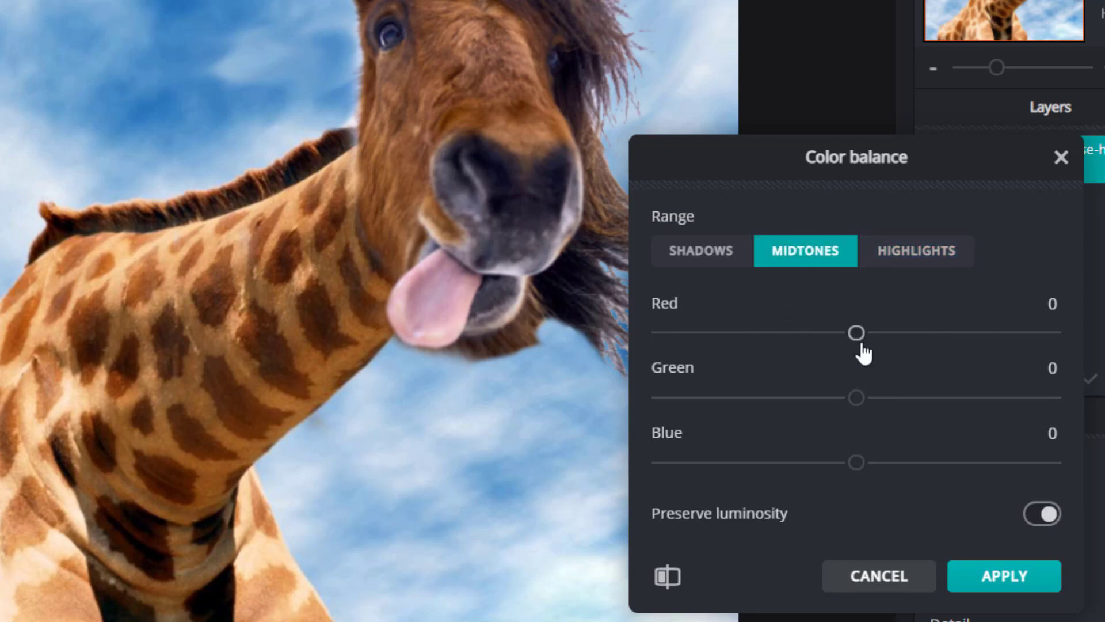
drag(857, 342, 829, 348)
mouse_move(857, 403)
mouse_down()
mouse_move(876, 403)
mouse_move(822, 402)
mouse_move(837, 402)
mouse_up()
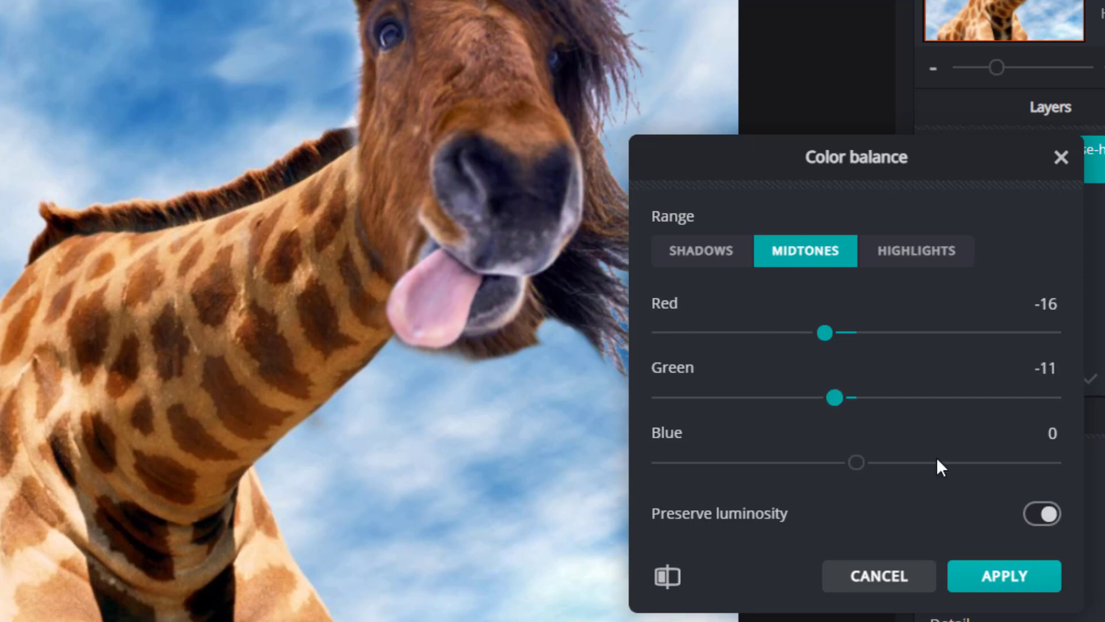
drag(859, 466, 846, 486)
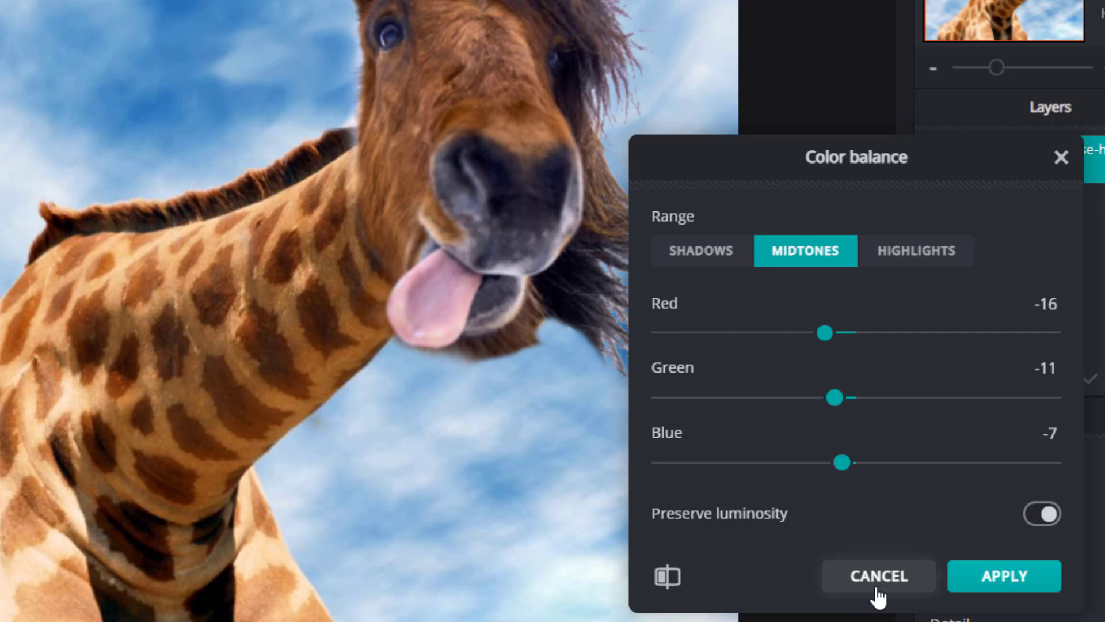
click(982, 595)
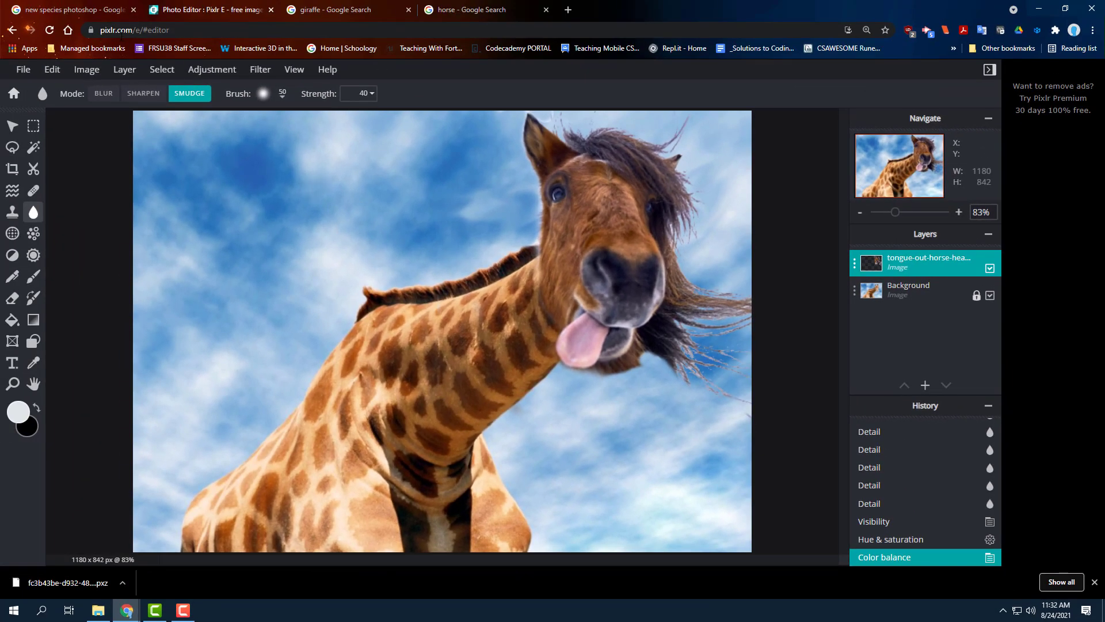
Apply a Brightness & contrast adjustment to the horse head layer, lowering contrast to -1.
click(52, 69)
mouse_move(216, 71)
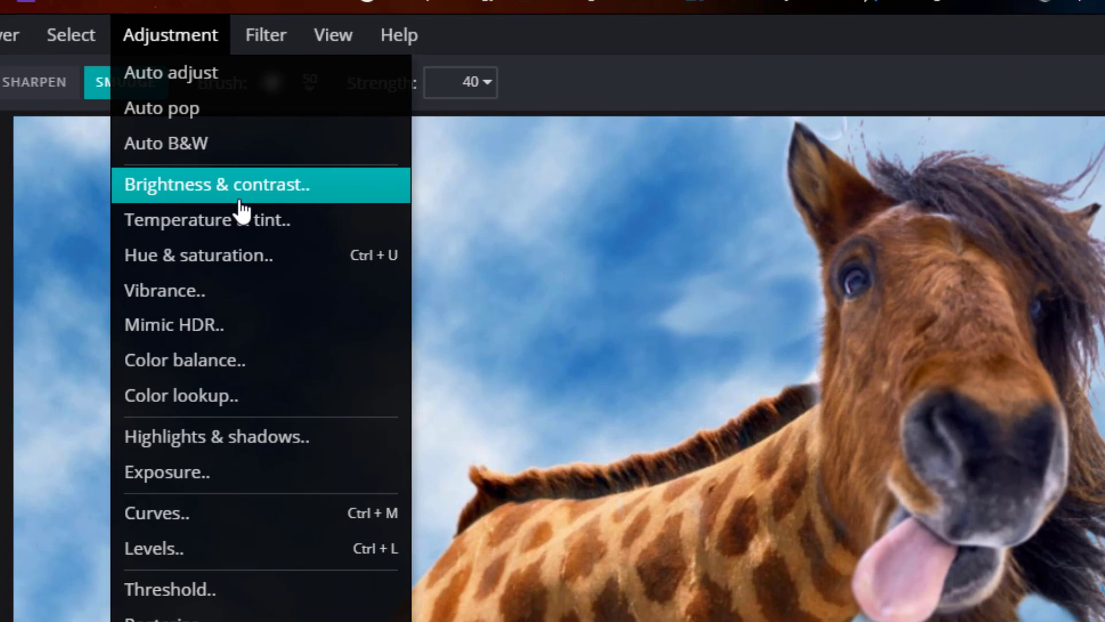
click(489, 300)
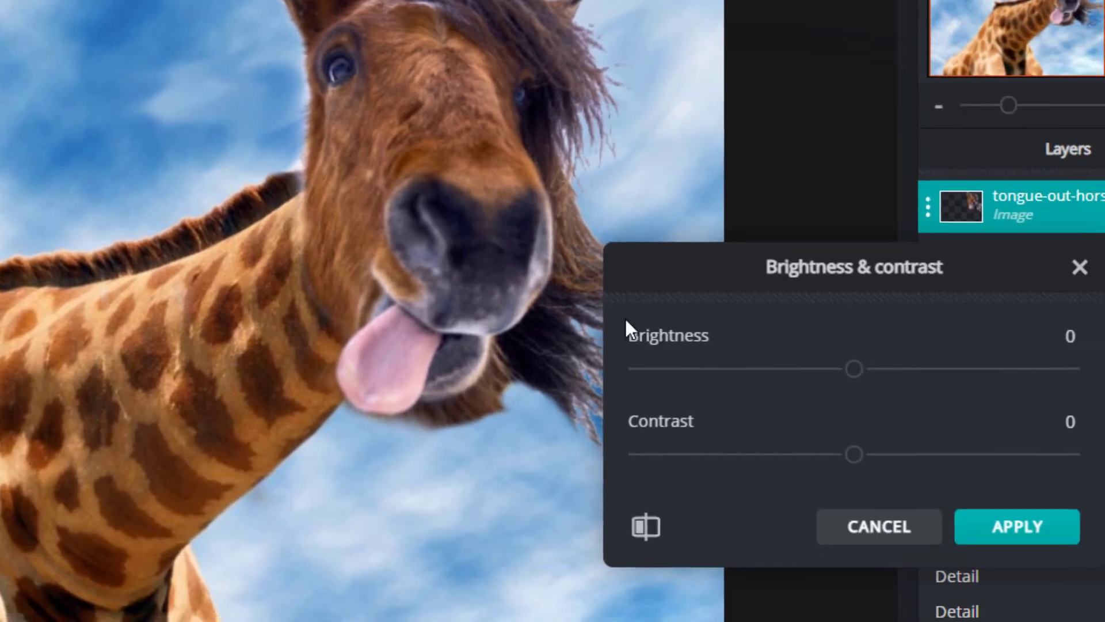
mouse_move(833, 364)
mouse_down()
mouse_move(893, 365)
mouse_move(839, 369)
mouse_up()
drag(835, 454, 836, 449)
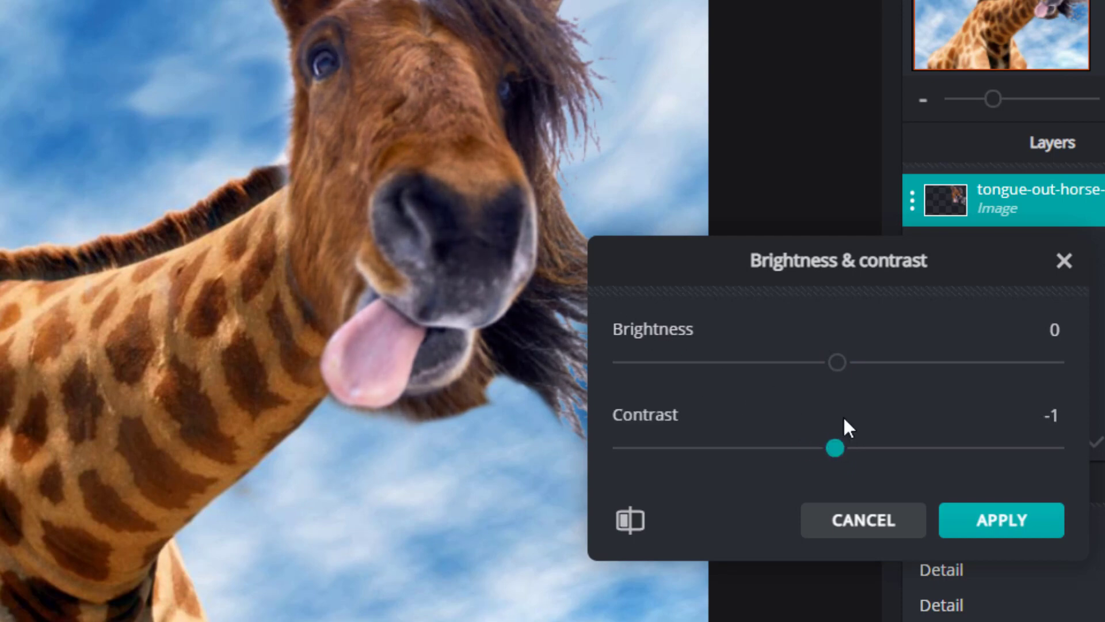
drag(837, 371, 841, 368)
click(991, 525)
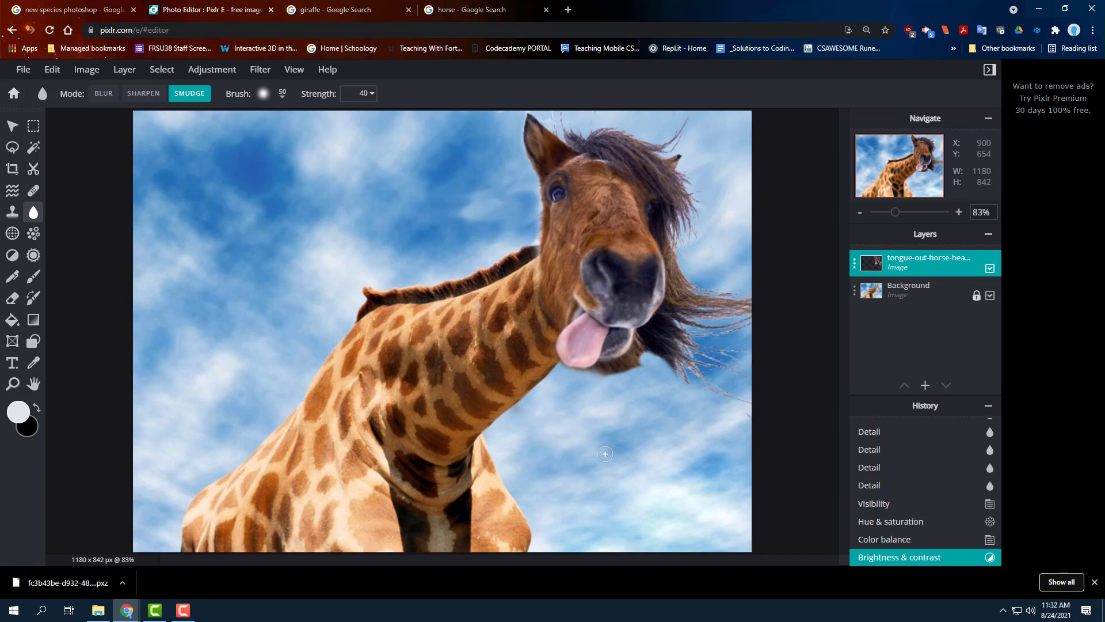
Try to smudge the horse head layer's edge into the giraffe's neck beside the jaw.
scroll(561, 430, down, 2)
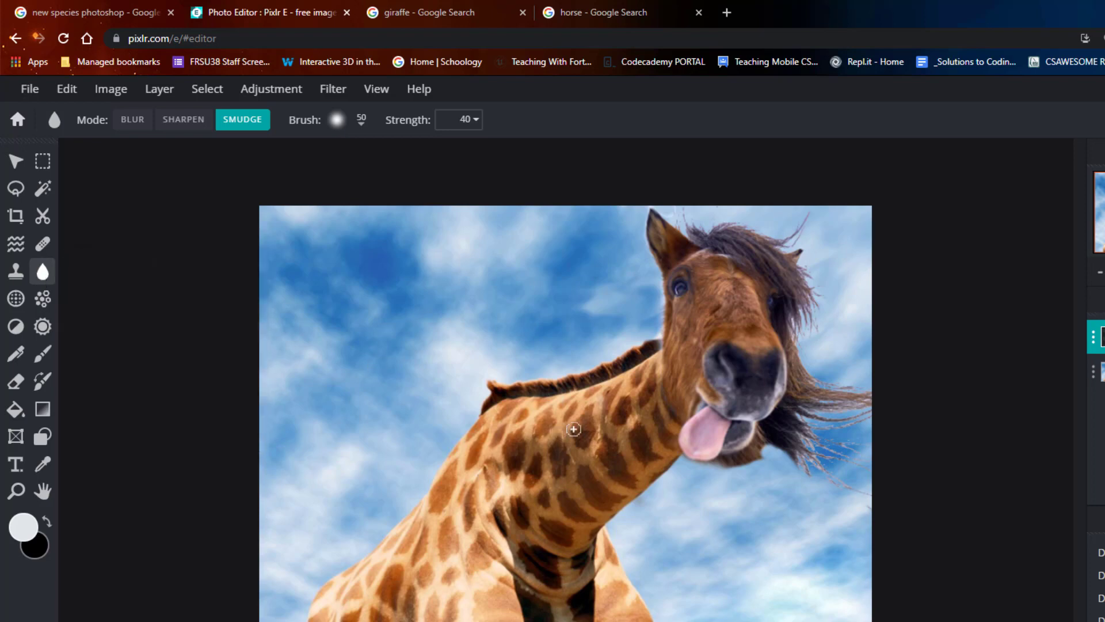
scroll(576, 426, up, 3)
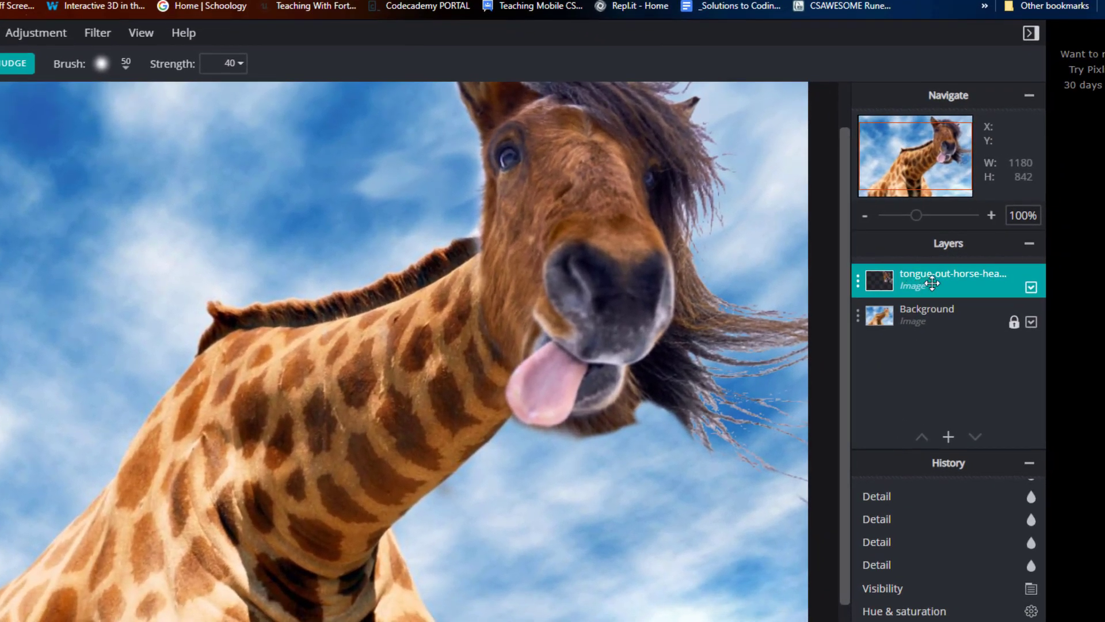
mouse_move(518, 311)
mouse_down()
mouse_move(477, 298)
mouse_move(459, 307)
mouse_move(494, 304)
mouse_move(457, 342)
mouse_move(498, 324)
mouse_move(450, 376)
mouse_up()
drag(503, 342, 461, 386)
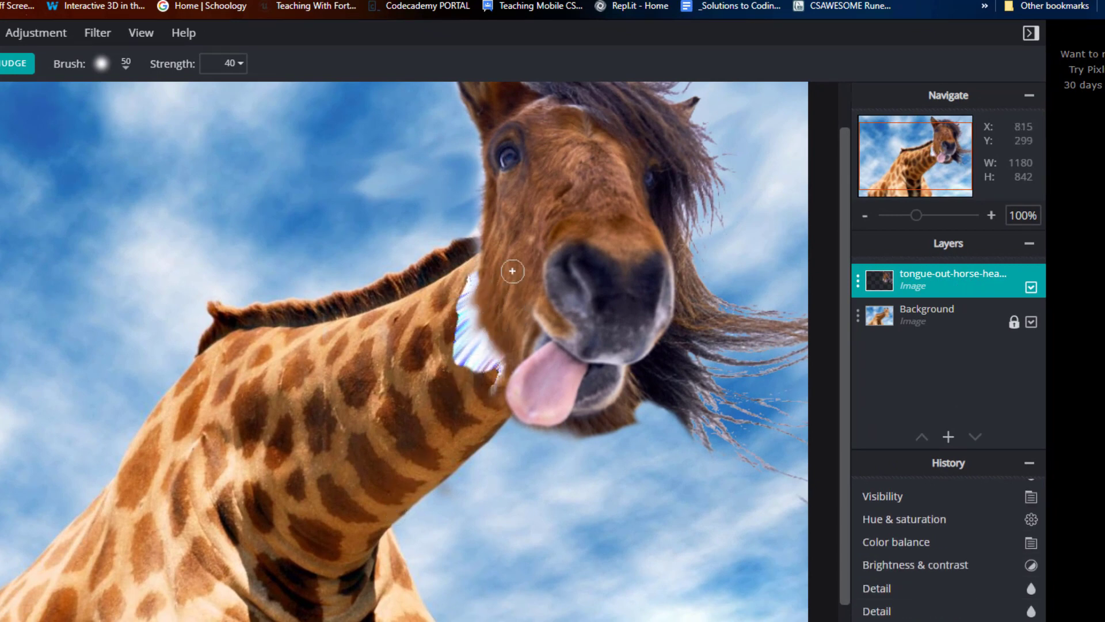
scroll(516, 333, up, 5)
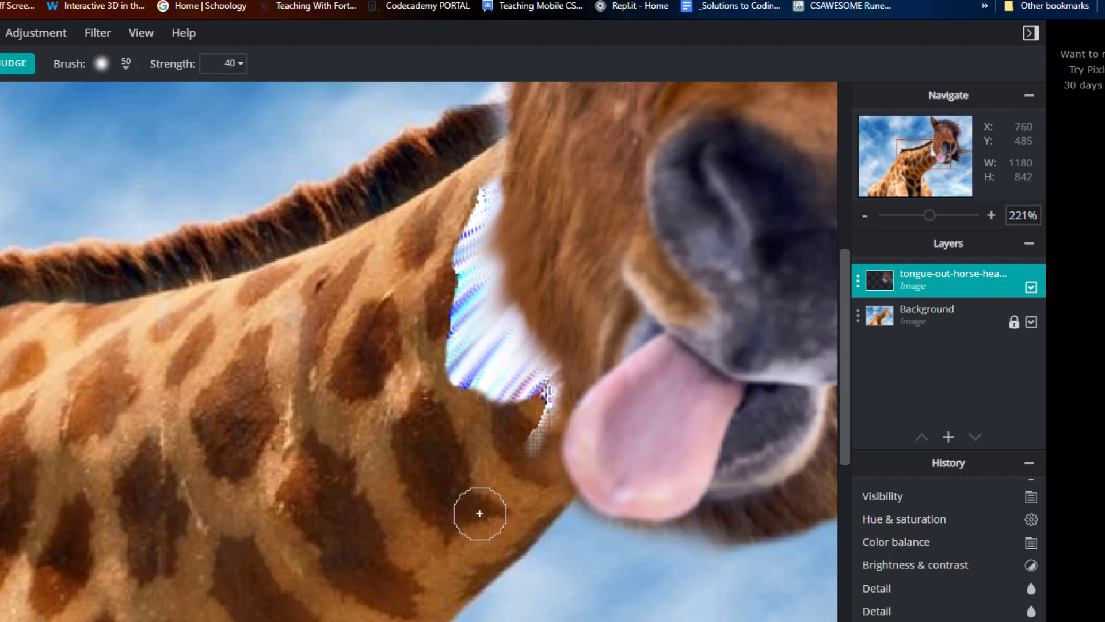
Undo all the smudge strokes made where the horse head meets the giraffe's neck.
key(ctrl+z)
key(ctrl+z)
key(ctrl+z)
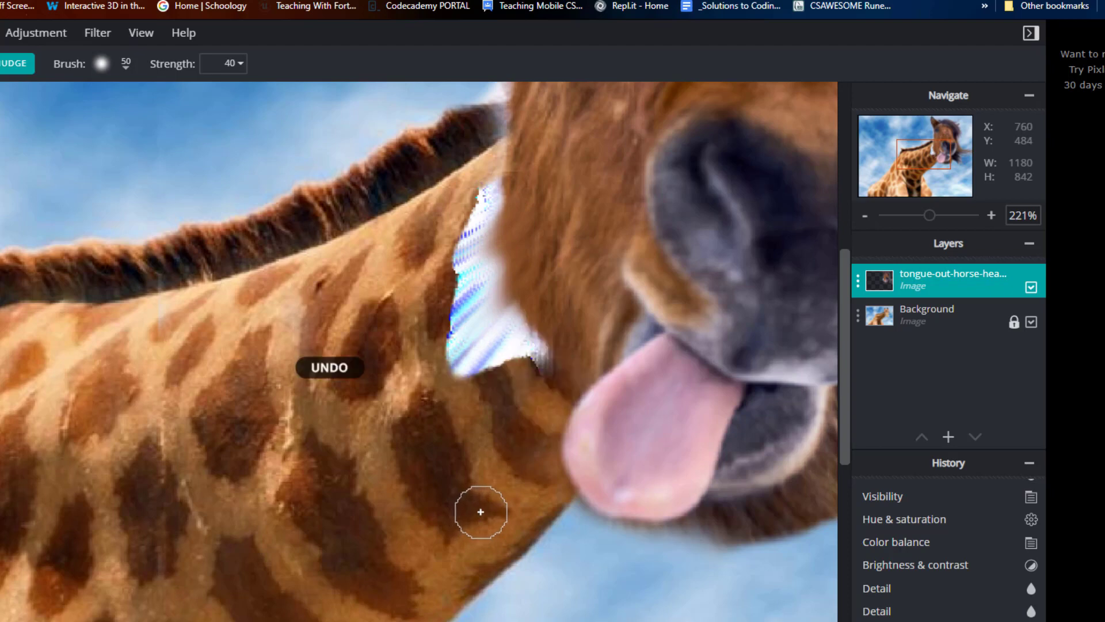
key(ctrl+z)
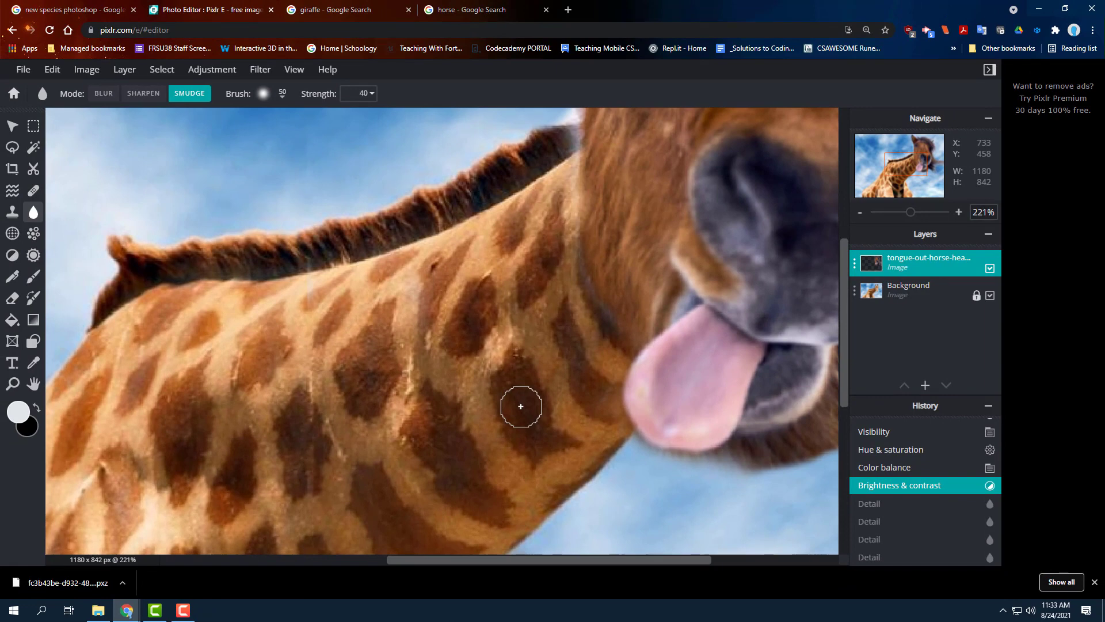
scroll(513, 358, down, 7)
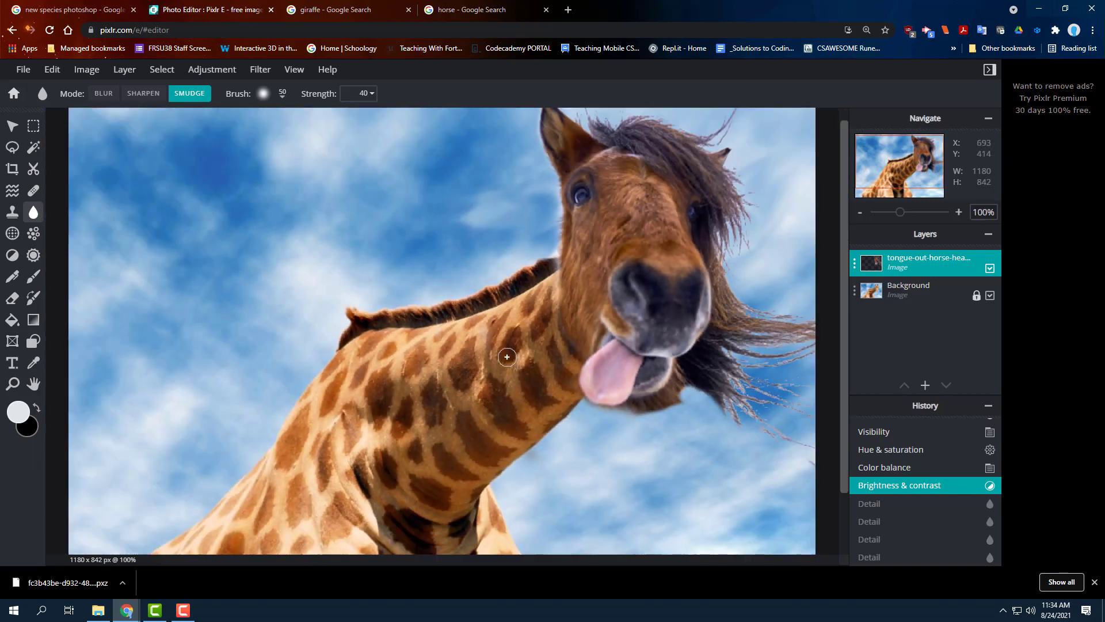
scroll(506, 357, down, 3)
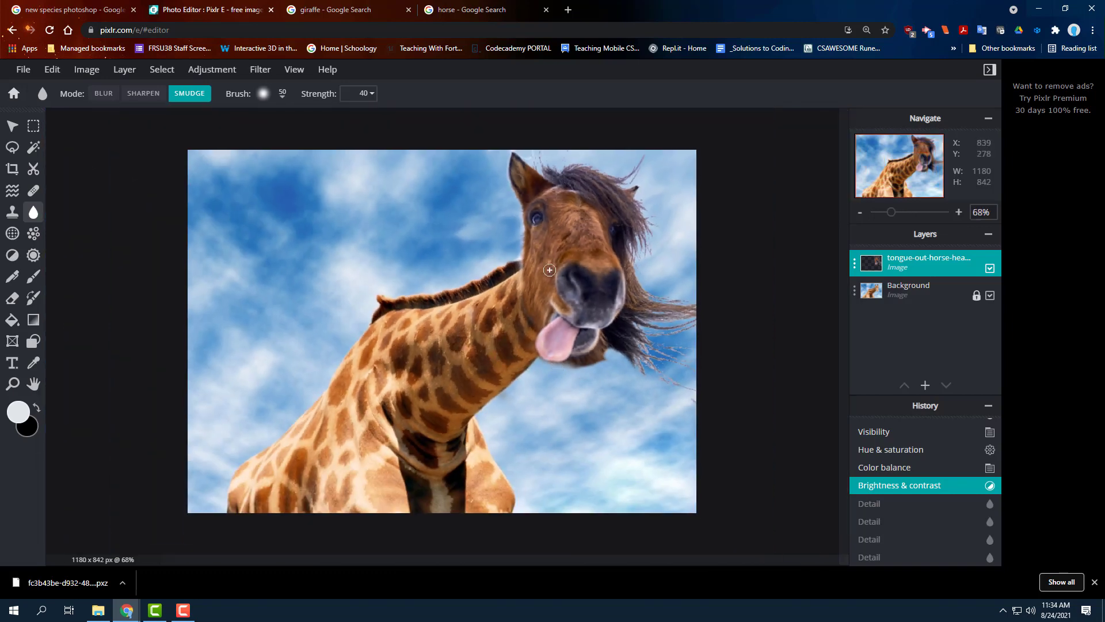
scroll(506, 452, up, 2)
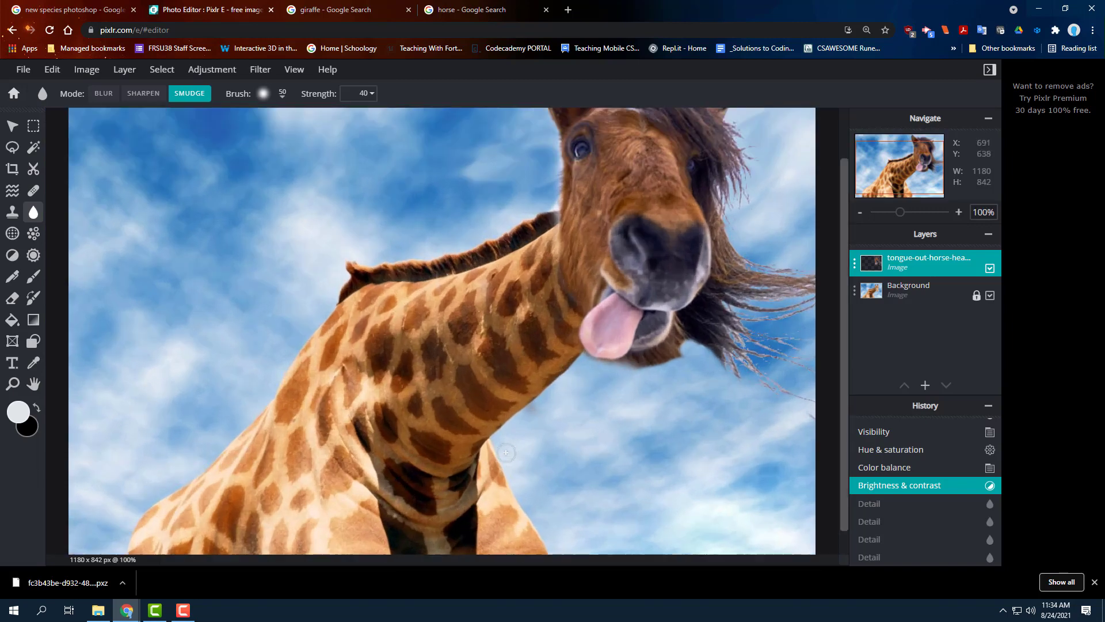
scroll(506, 453, up, 2)
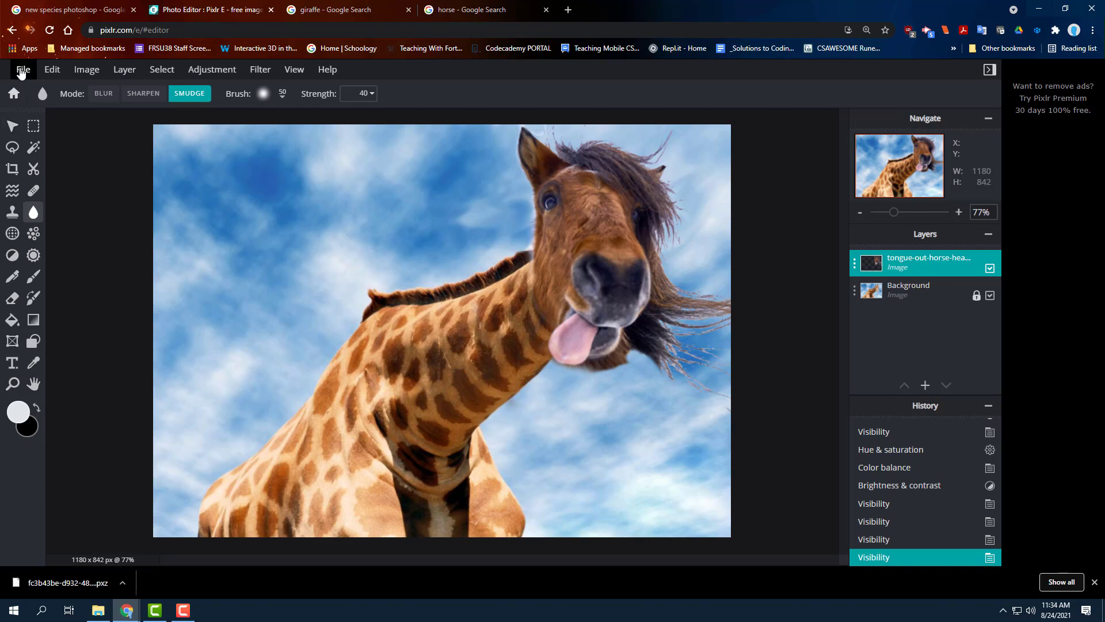
click(21, 70)
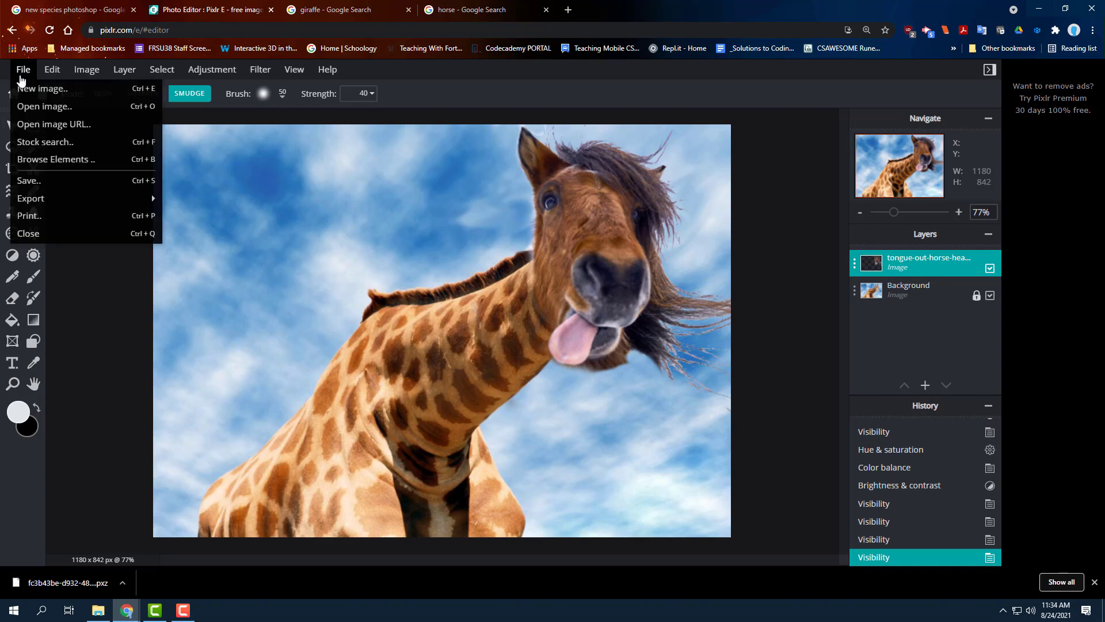
click(27, 182)
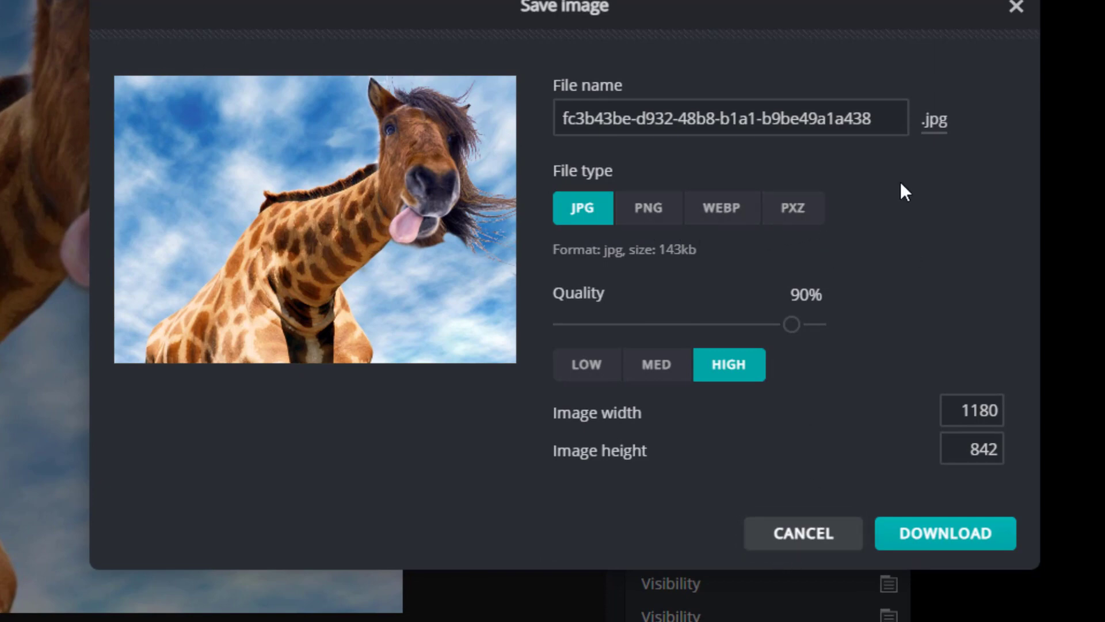
click(810, 214)
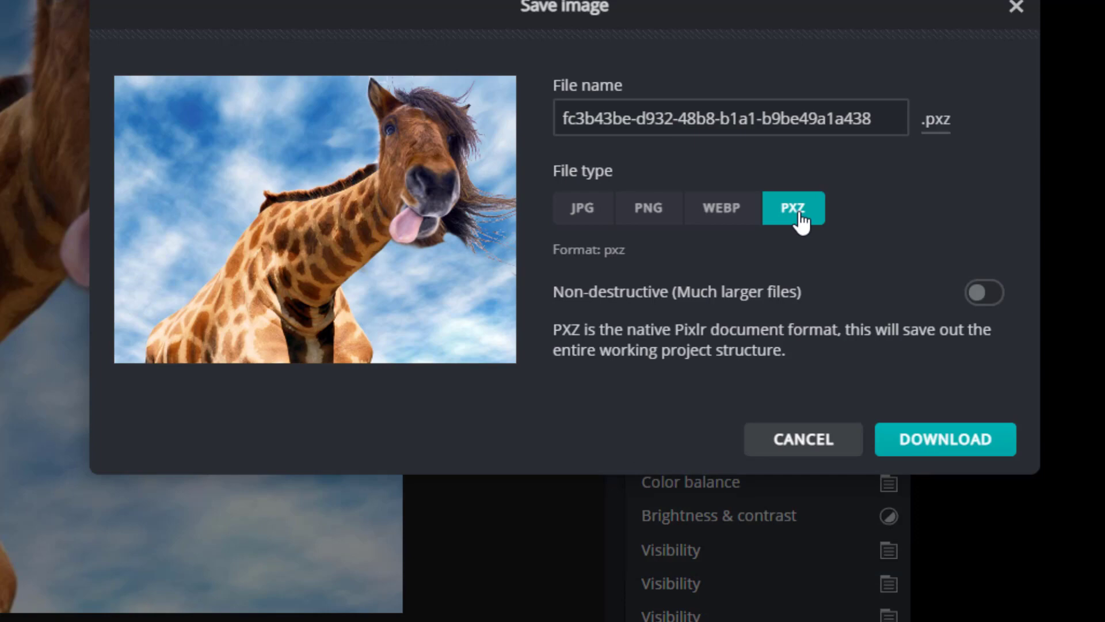
click(833, 446)
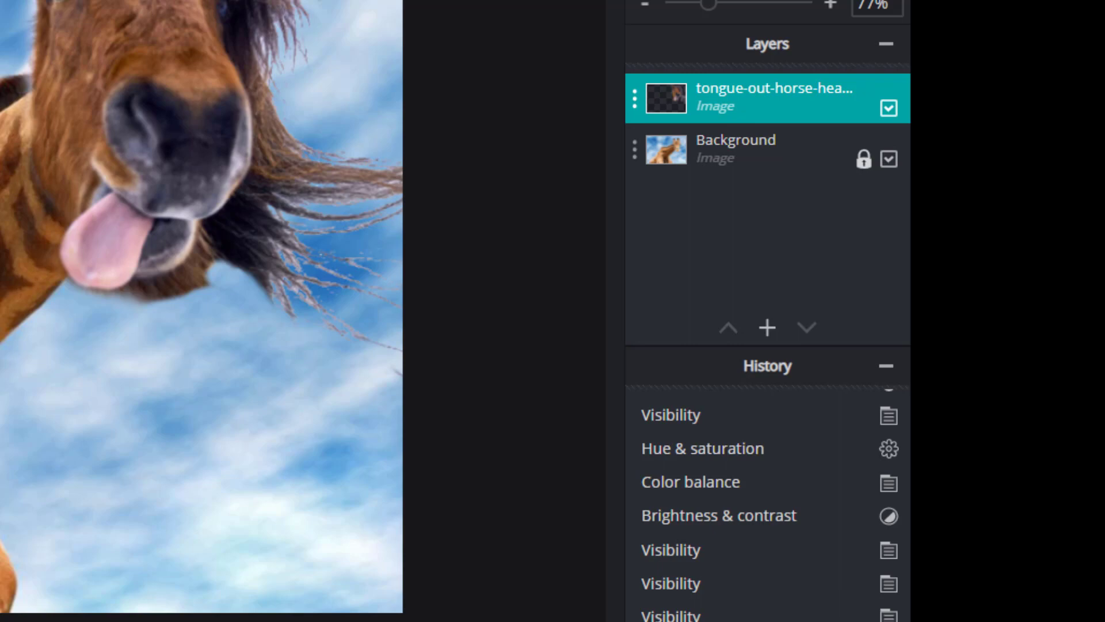
Save the finished composite as a PNG named Girorse in the Downloads folder.
click(23, 70)
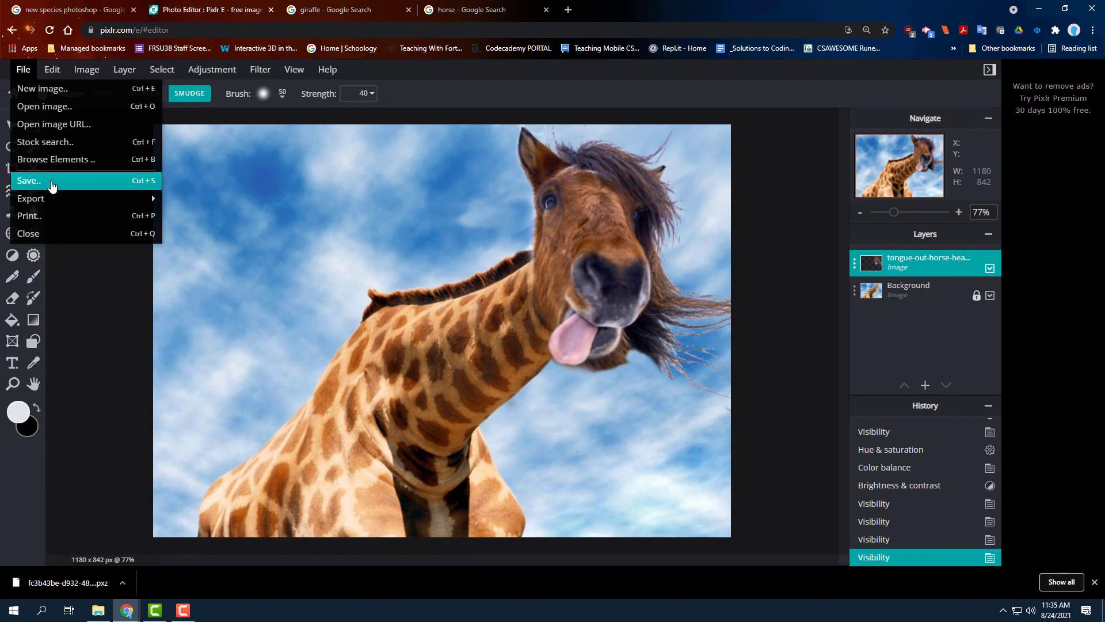
click(24, 183)
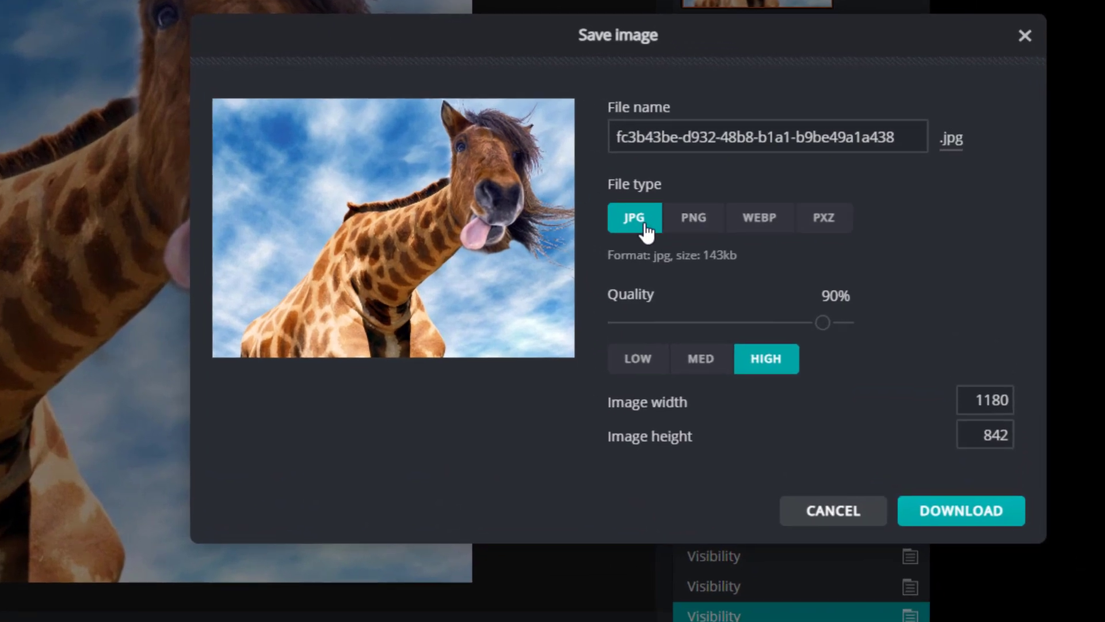
click(694, 228)
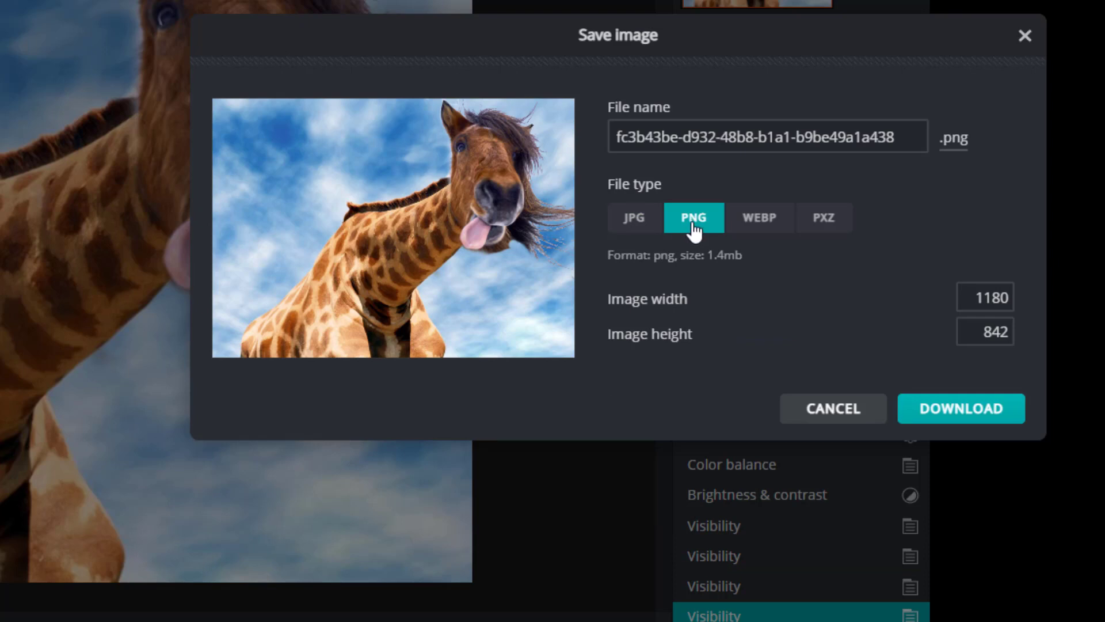
drag(906, 138, 558, 130)
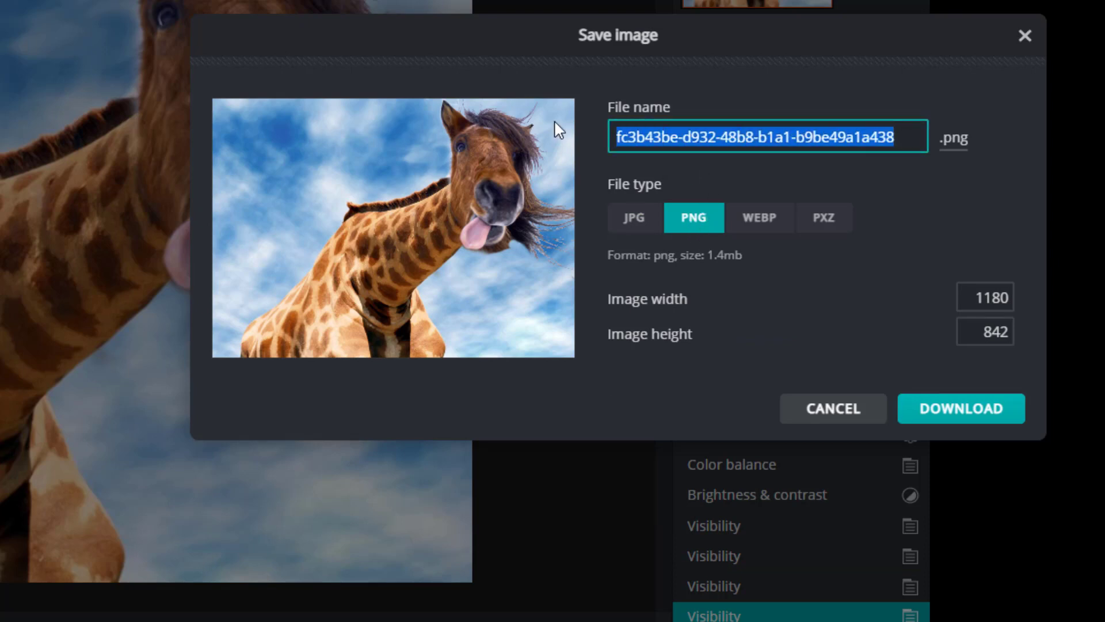
text(Gi)
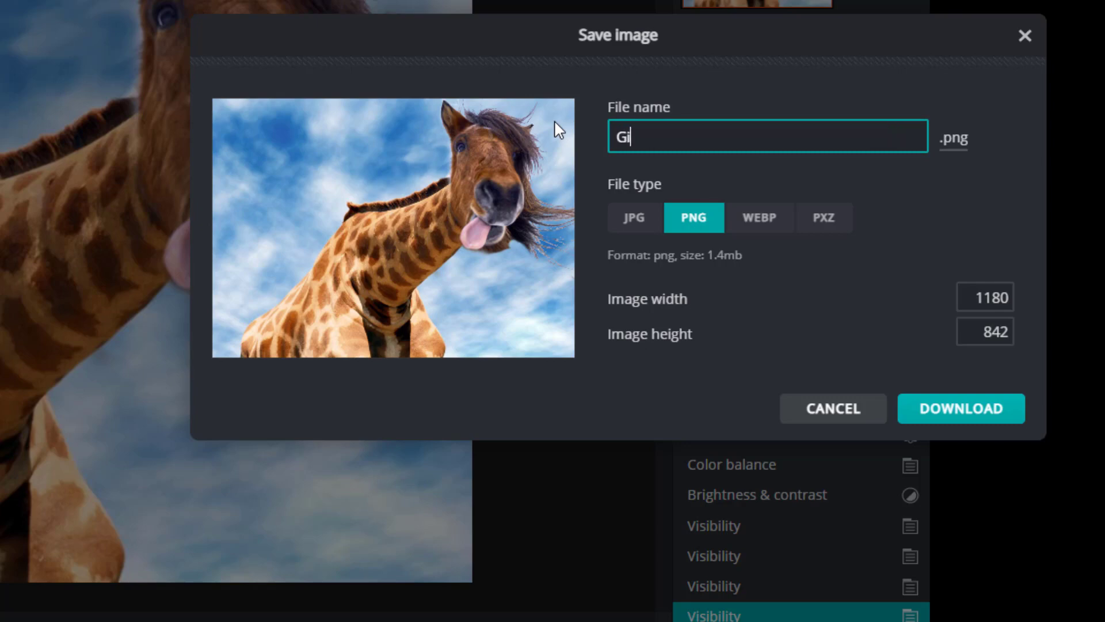
text(rorse)
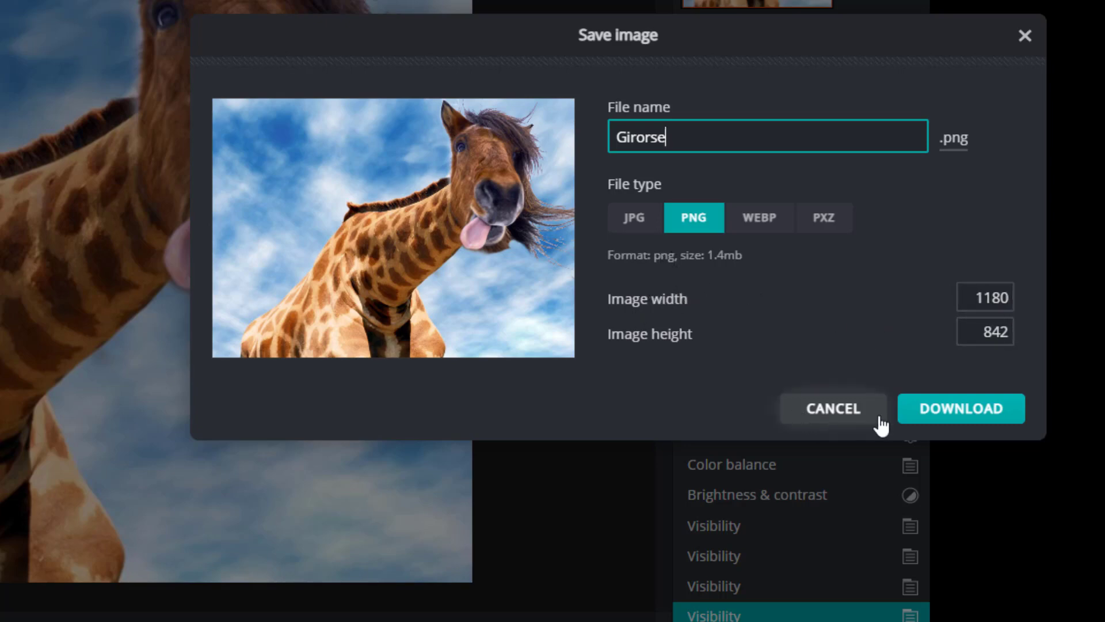
click(946, 421)
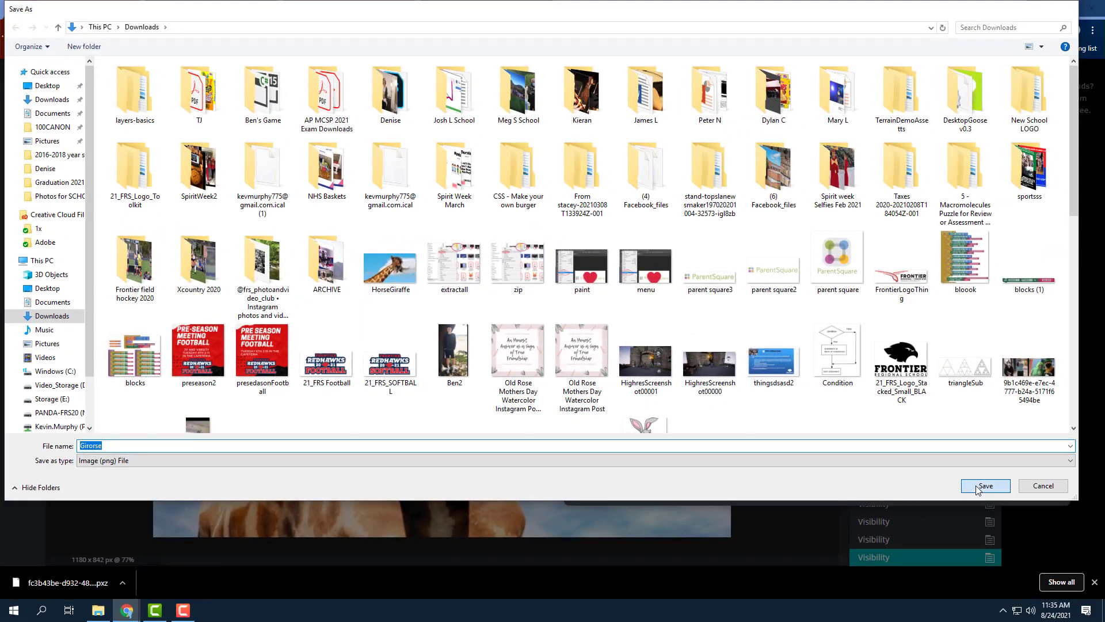
click(964, 490)
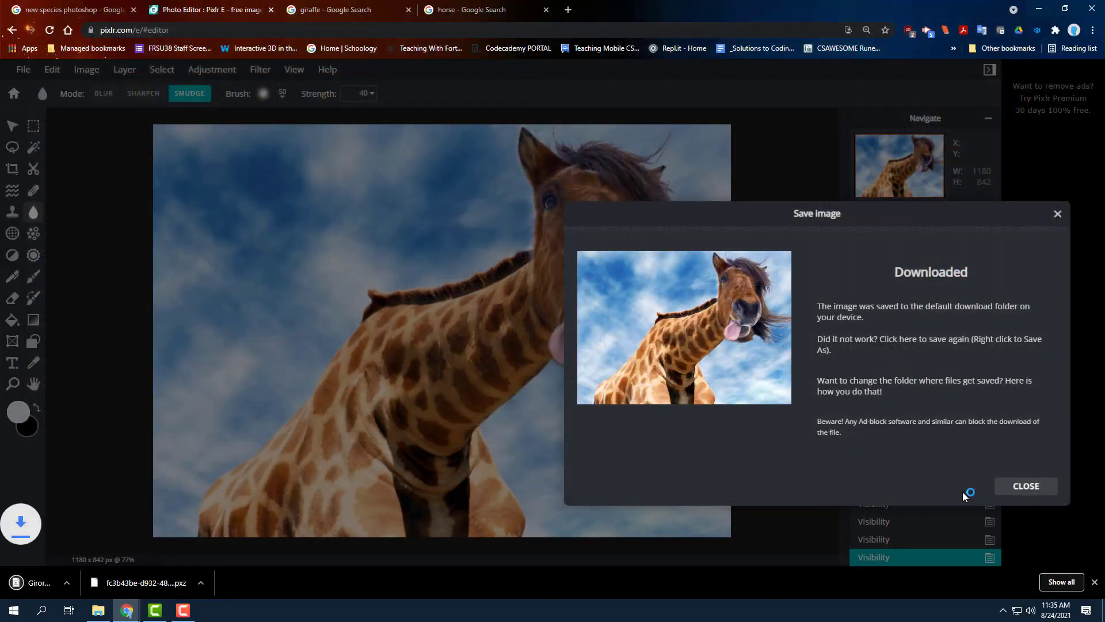